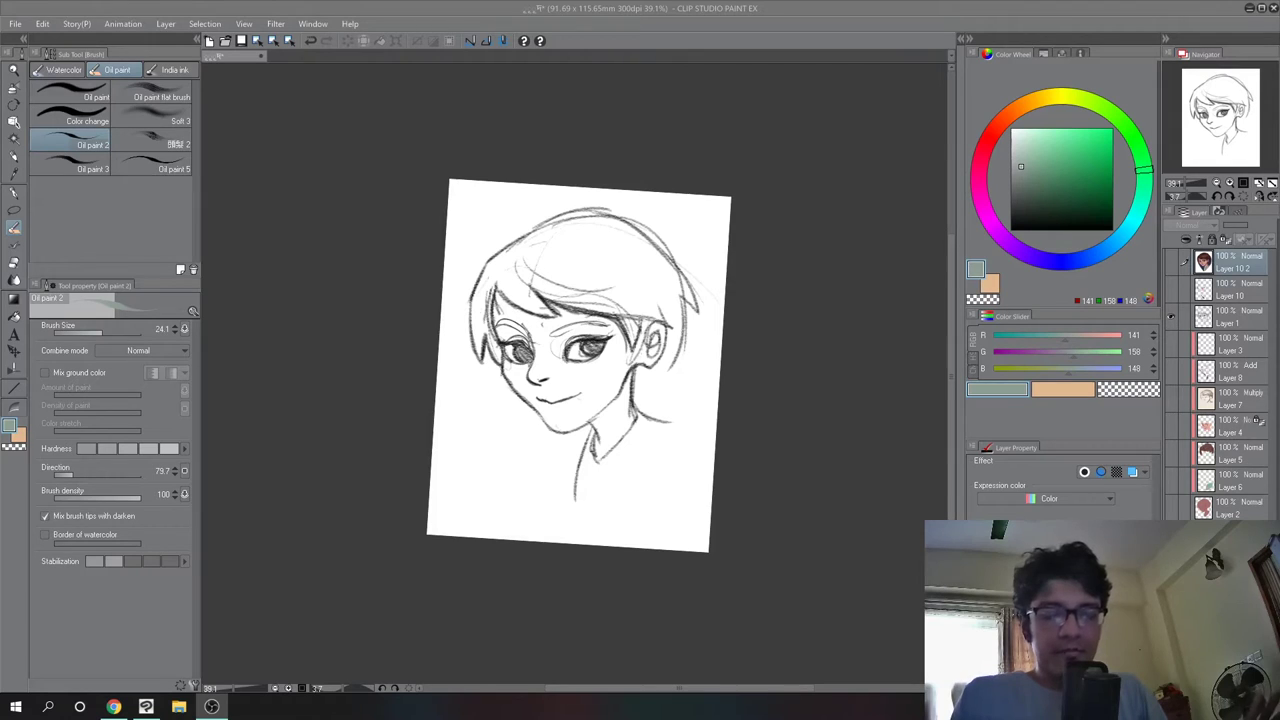
Show the finished portrait on Layer 10 2 and sample the colours around the ear, nearby hair and dark background
left_click(1172, 262)
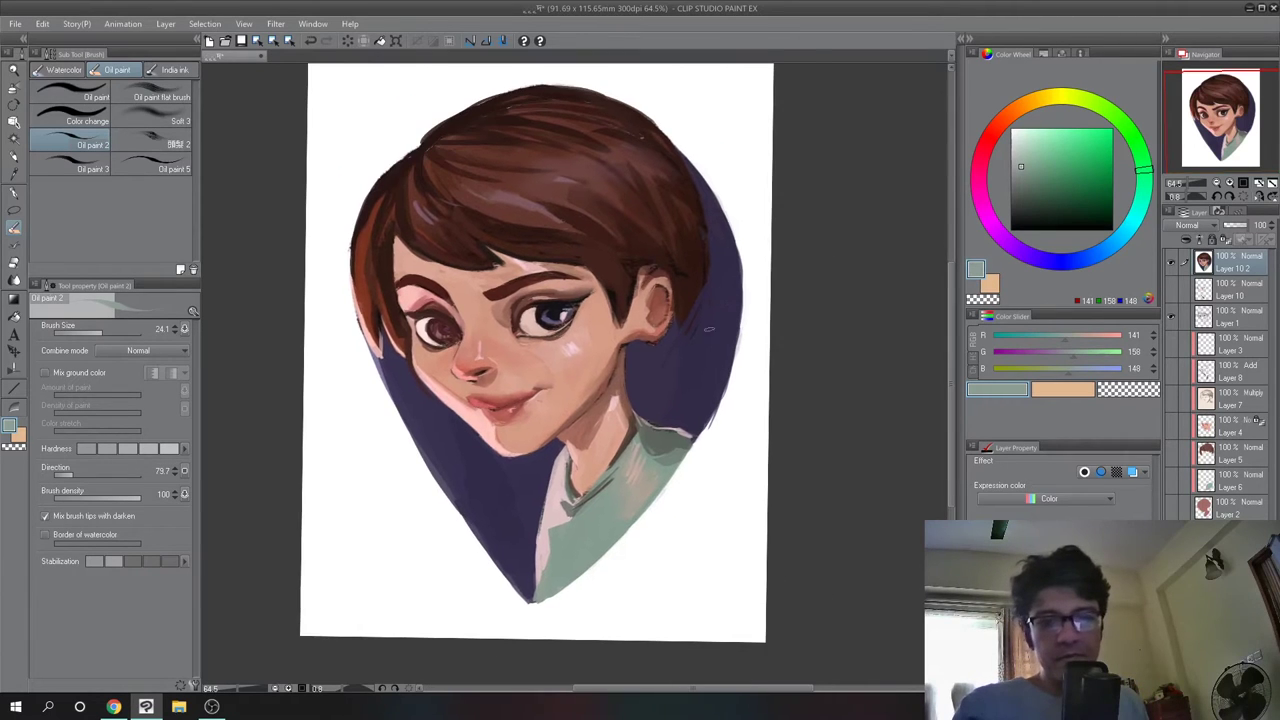
left_click(686, 338, "alt")
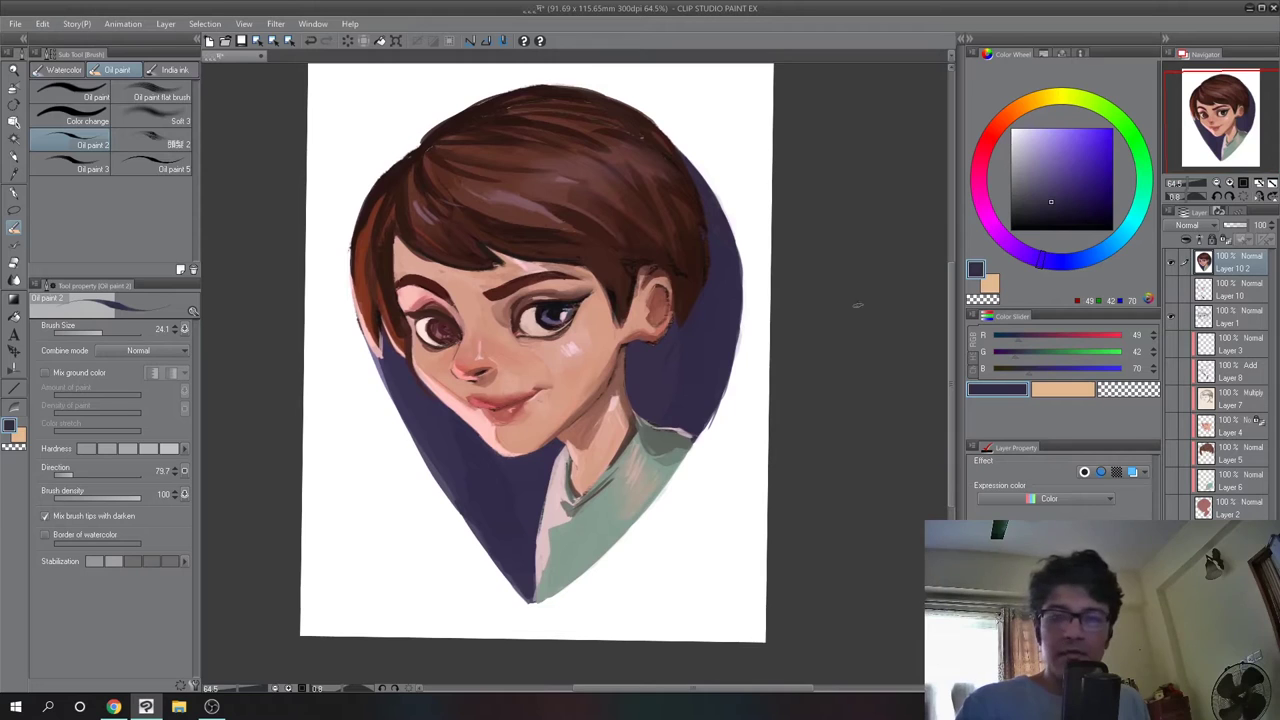
left_click(685, 335, "alt")
left_click(642, 331, "alt")
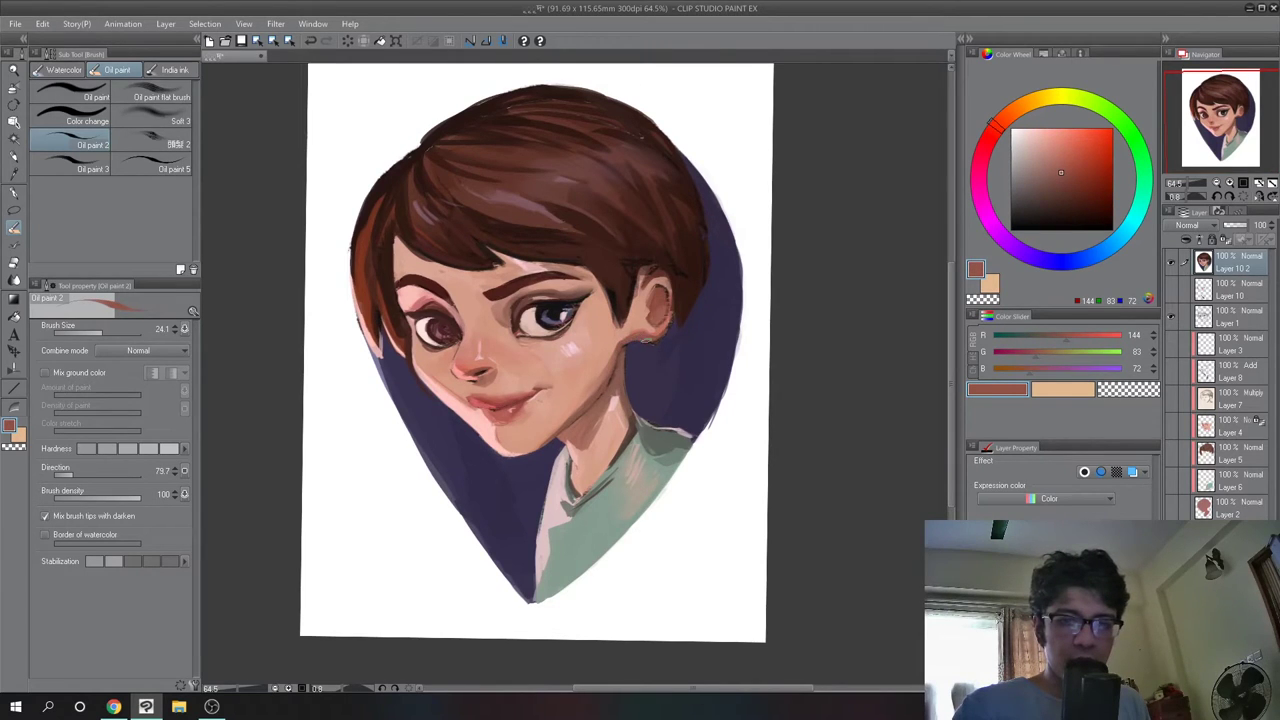
left_click(650, 342, "alt")
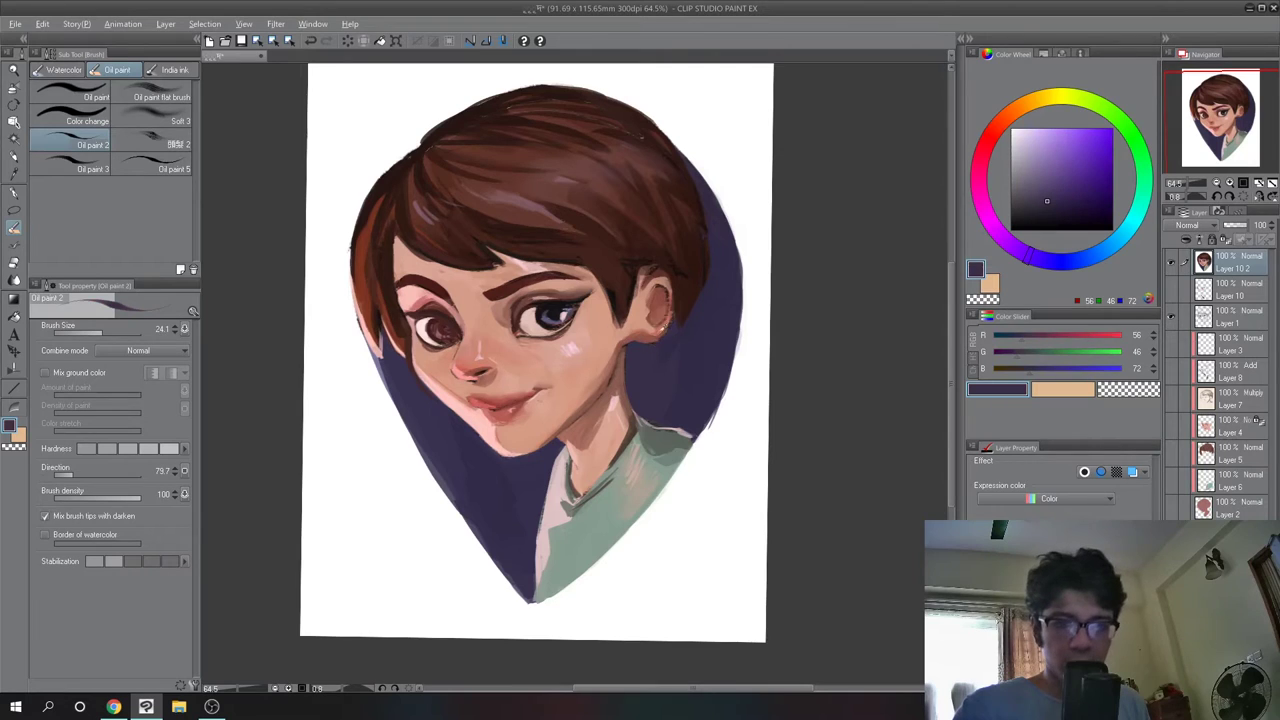
left_click(660, 328, "alt")
left_click(660, 332, "alt")
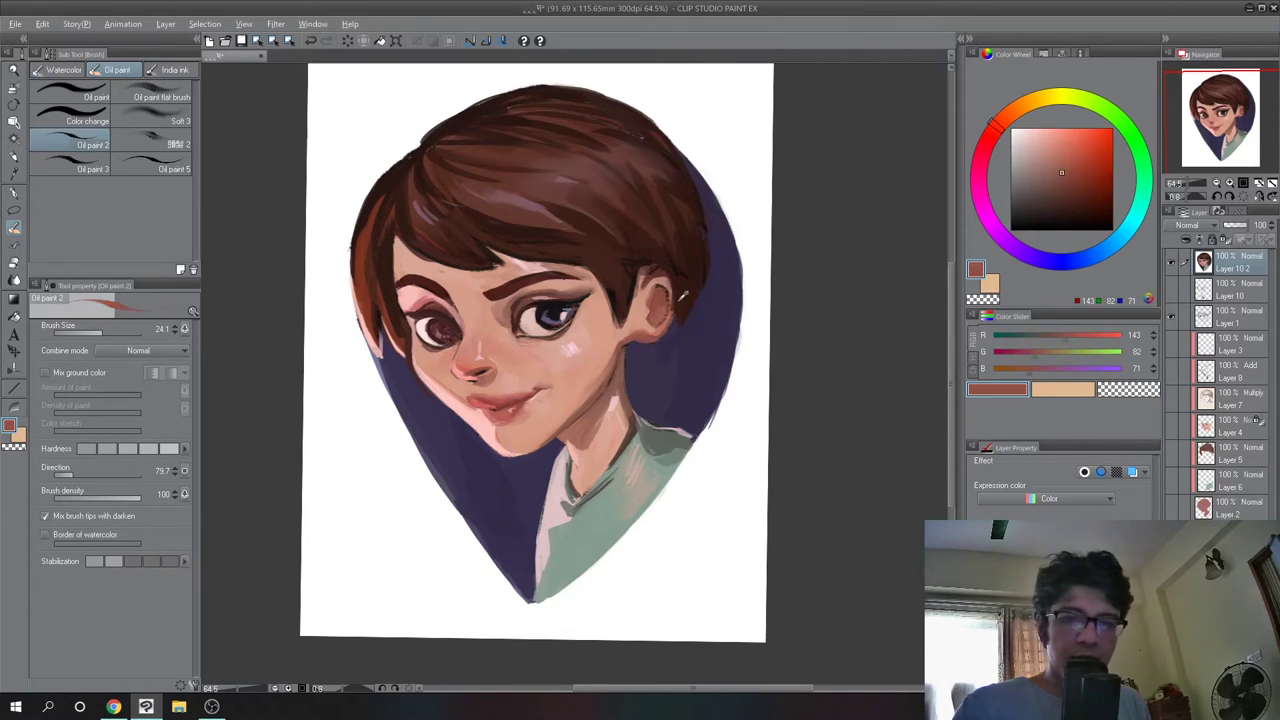
left_click(682, 297, "alt")
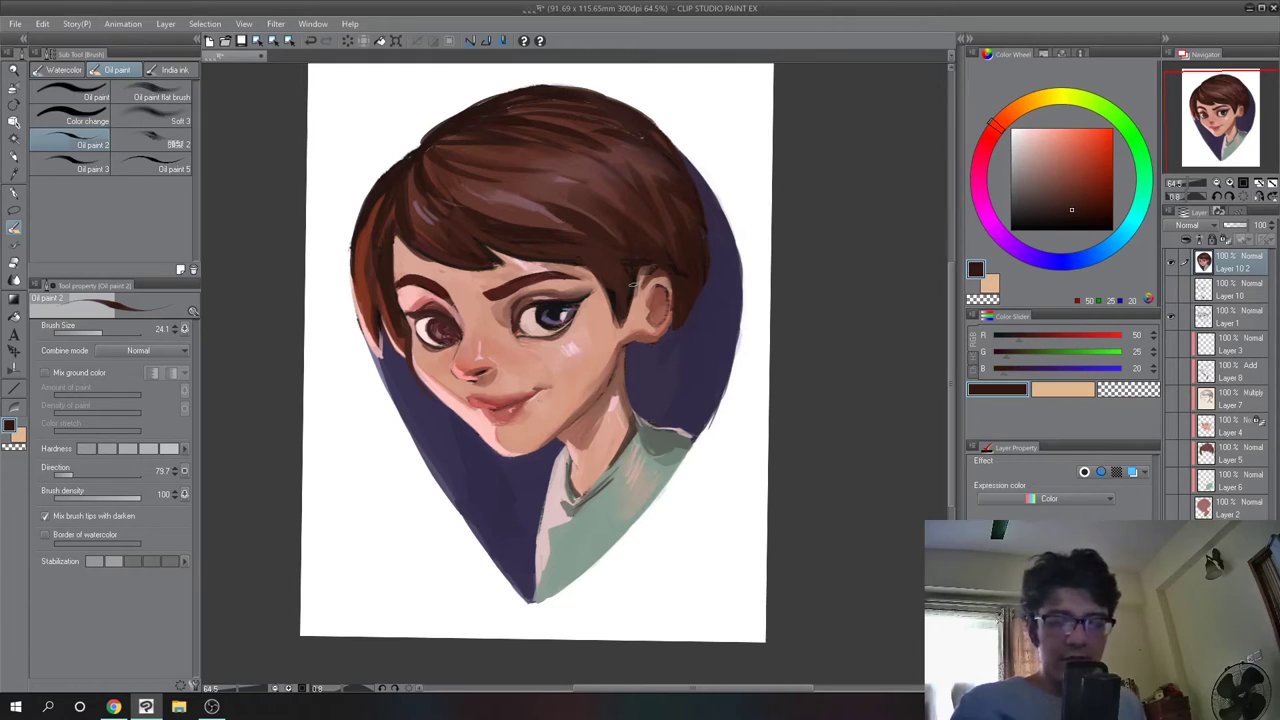
Sample the face's skin tone, the green shirt and the highlighted hair in the portrait
left_click(507, 348, "alt")
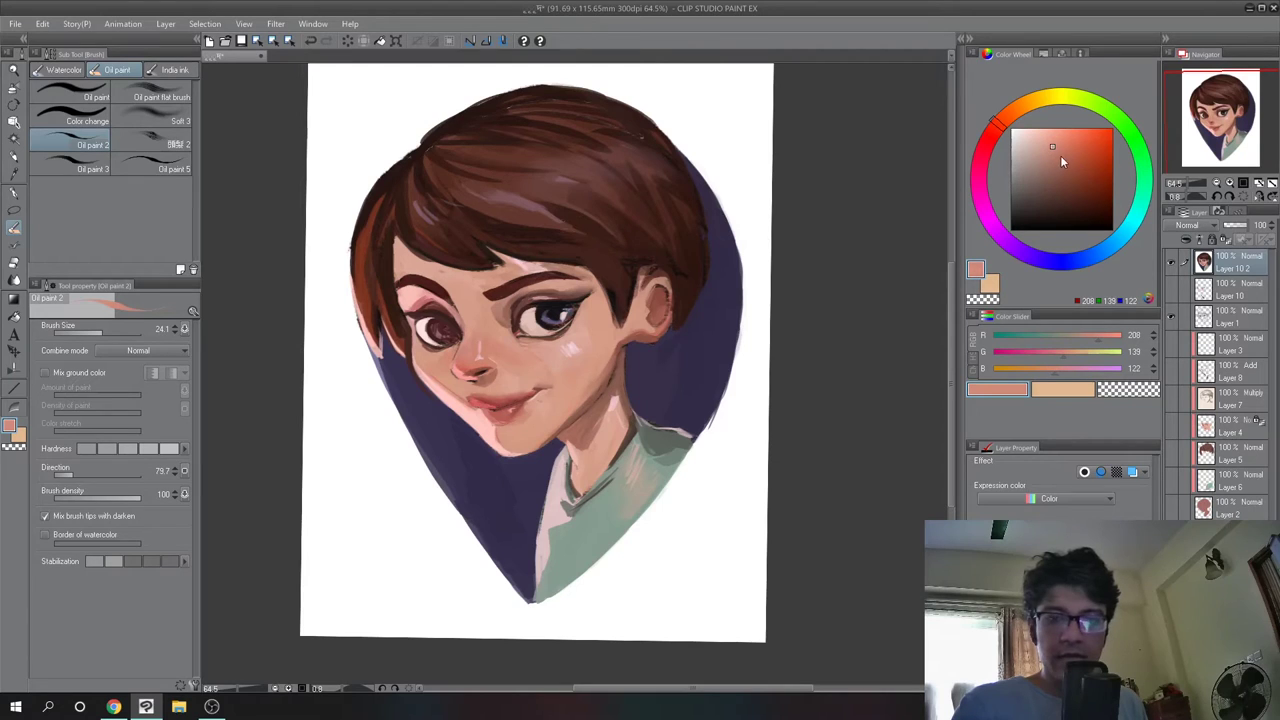
left_click(593, 527, "alt")
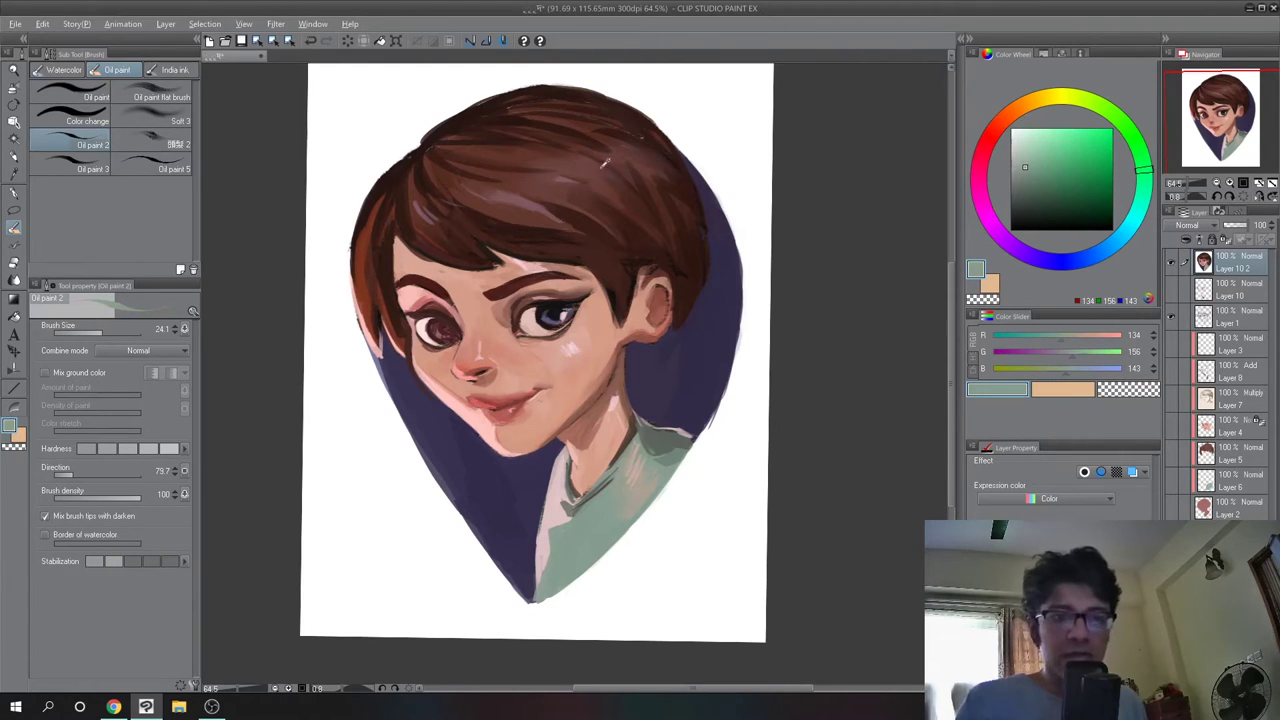
left_click(588, 152, "alt")
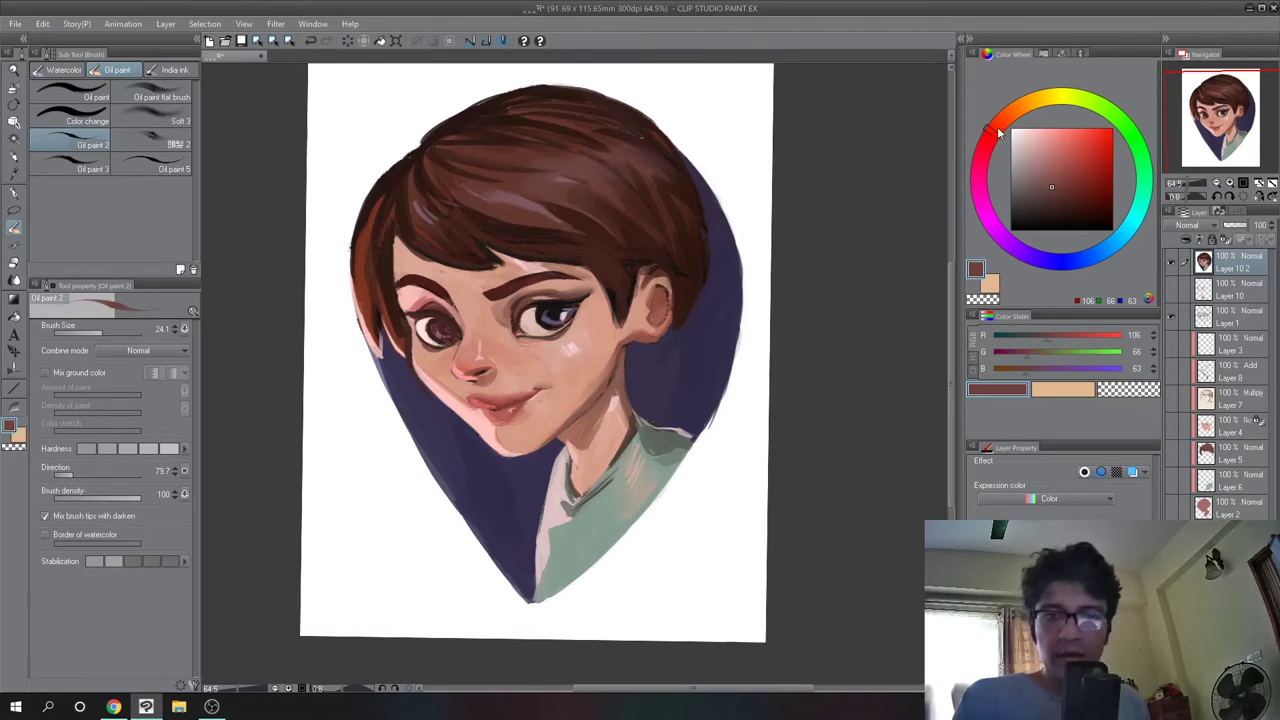
Try a bright saturated green, a muted green and a muted red on the colour wheel for comparison
left_click(1083, 149)
left_click_drag(1018, 125, 1104, 107)
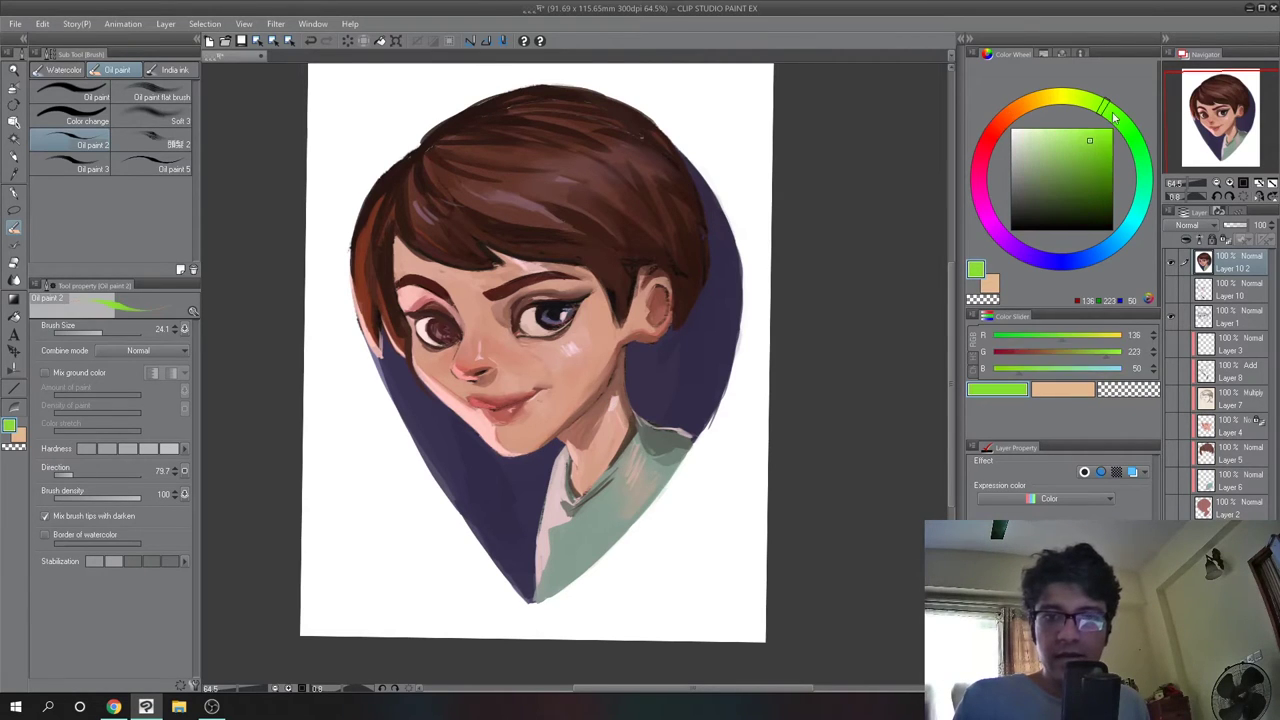
left_click(1086, 145)
left_click(1027, 177)
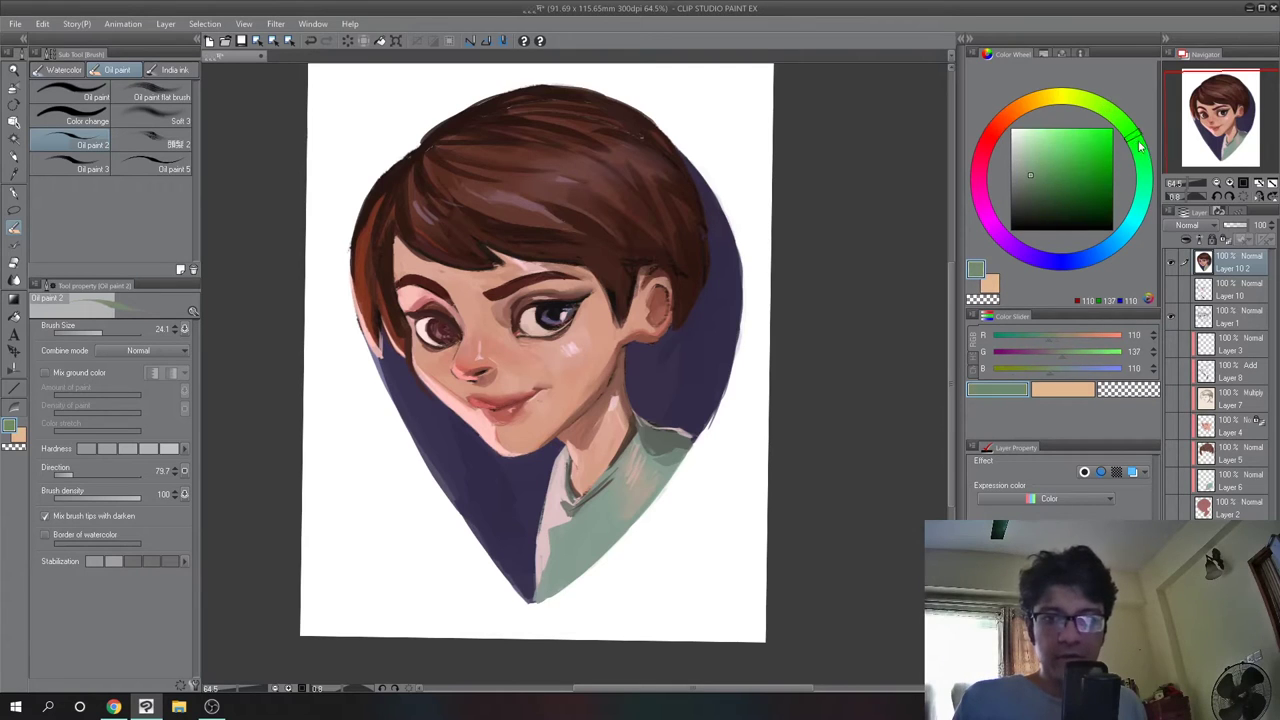
left_click(990, 155)
left_click(993, 150)
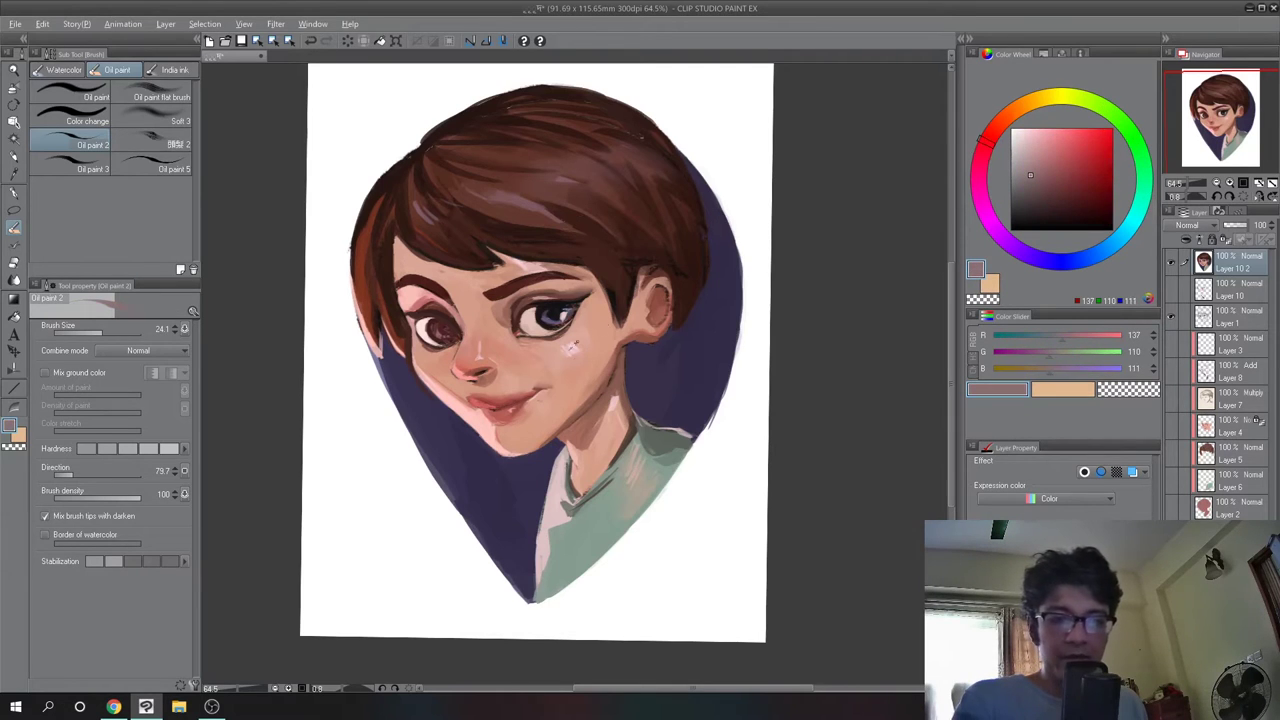
Sample the reddish nose, the cheek skin and the green shirt to compare their hues
left_click(470, 363, "alt")
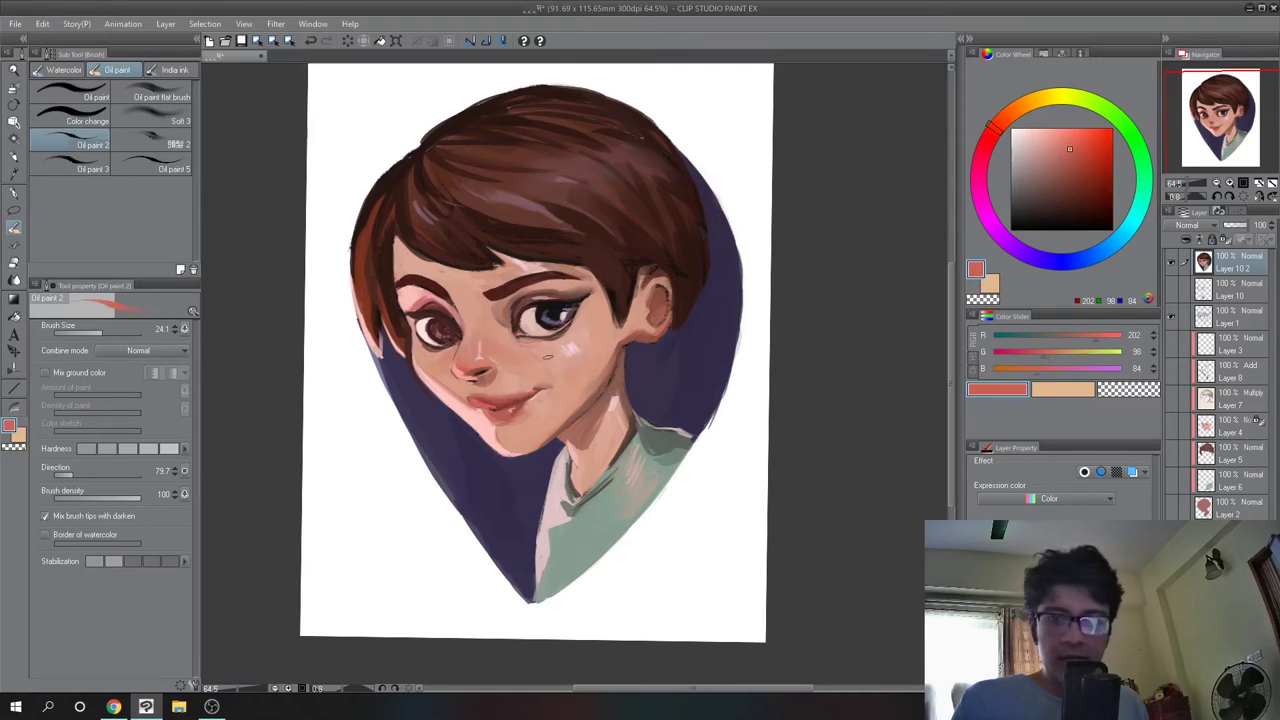
left_click(512, 350, "alt")
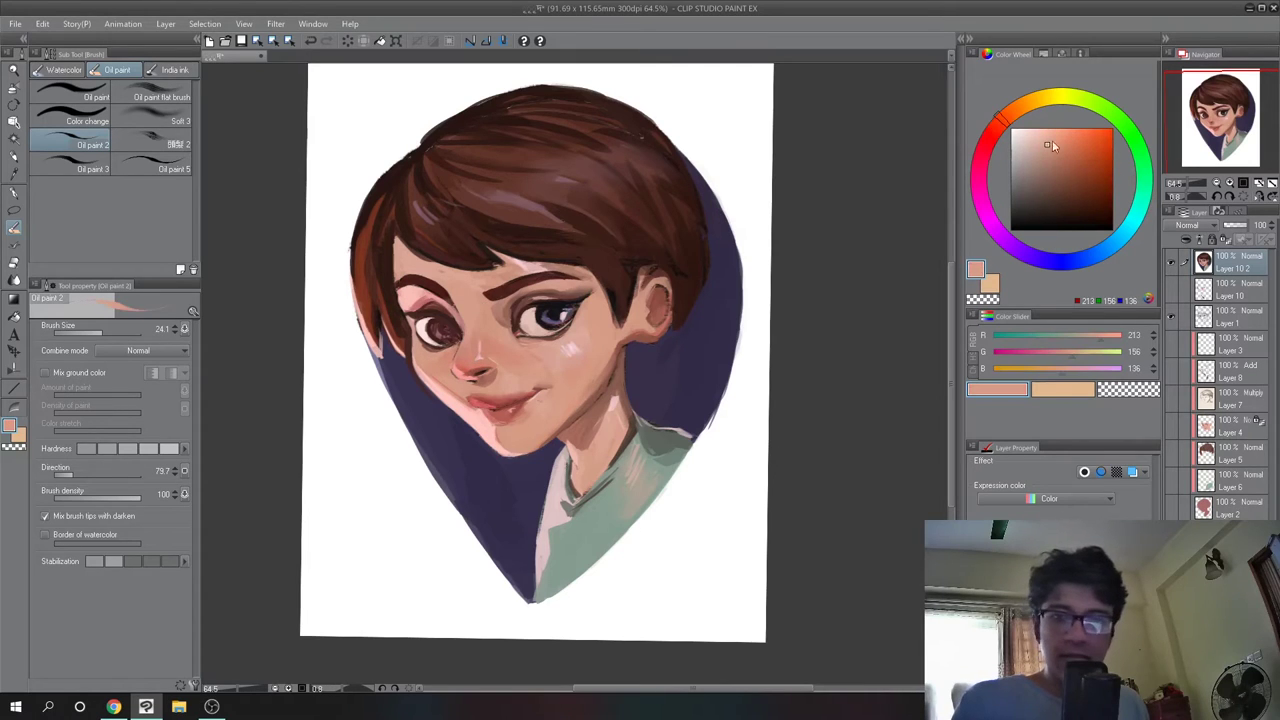
left_click(606, 508, "alt")
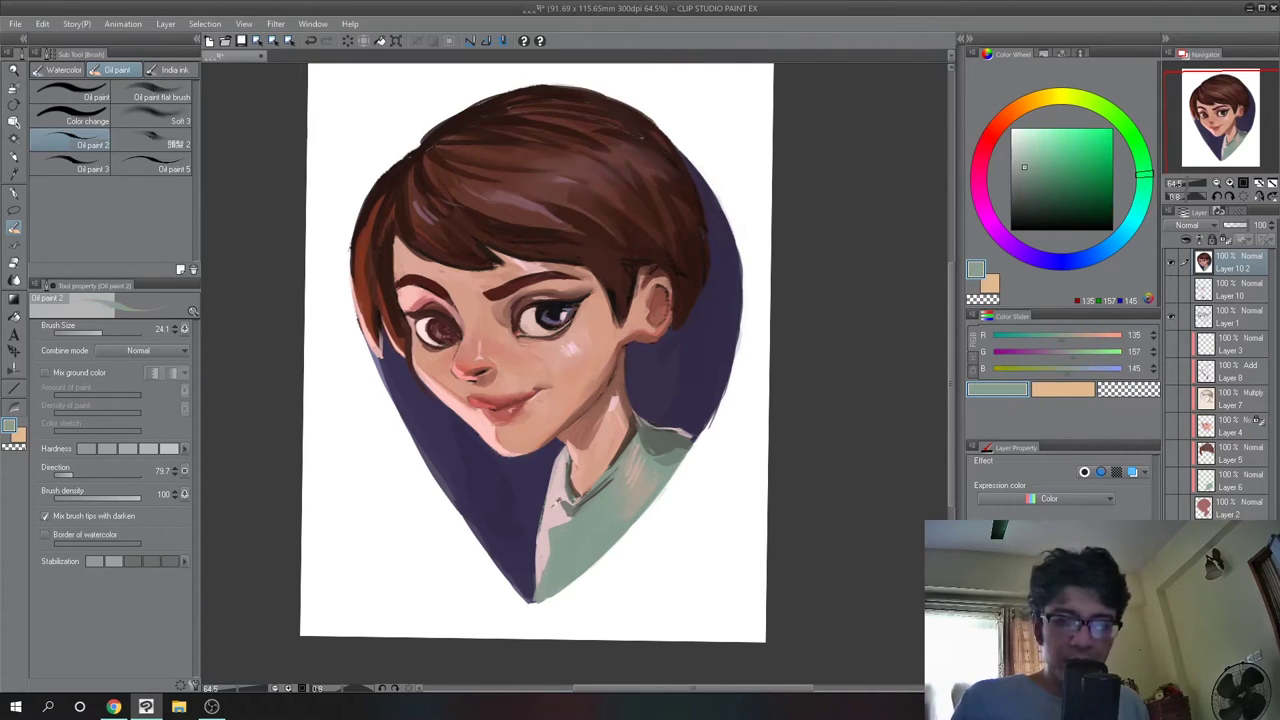
Sample the pale pink lit area of the shirt and try darker greyish-pink shades of it
left_click(556, 521, "alt")
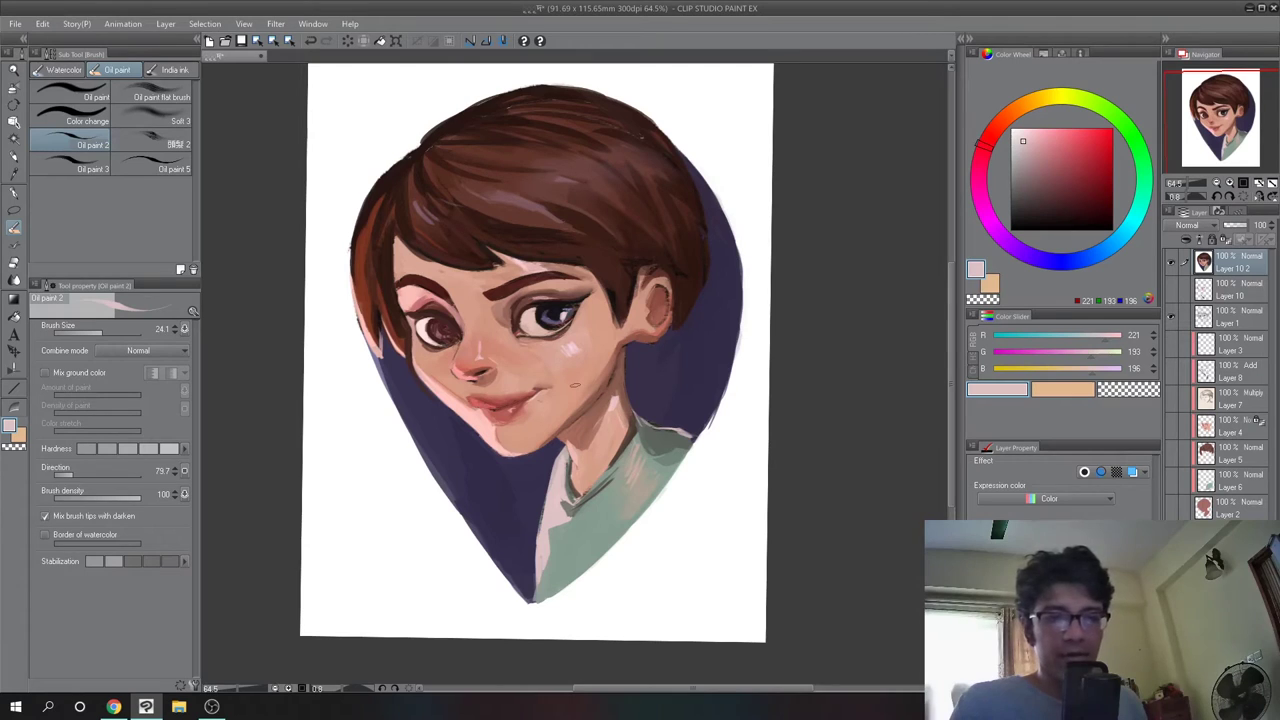
left_click_drag(1027, 149, 1024, 171)
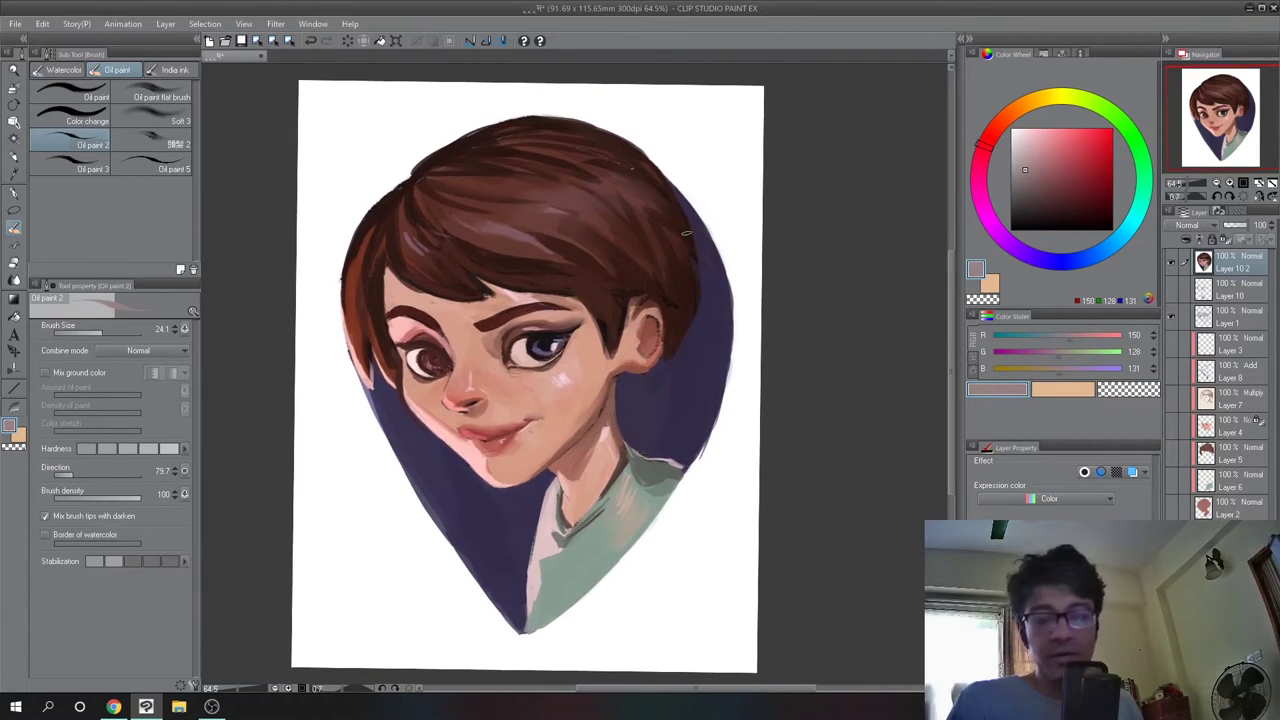
left_click(1030, 177)
Sample the skin tones across the cheek beside the highlight and towards the ear
mouse_move(572, 362)
left_mouse_down()
mouse_move(576, 384)
mouse_move(588, 360)
mouse_move(587, 381)
left_mouse_up()
left_click(582, 351, "alt")
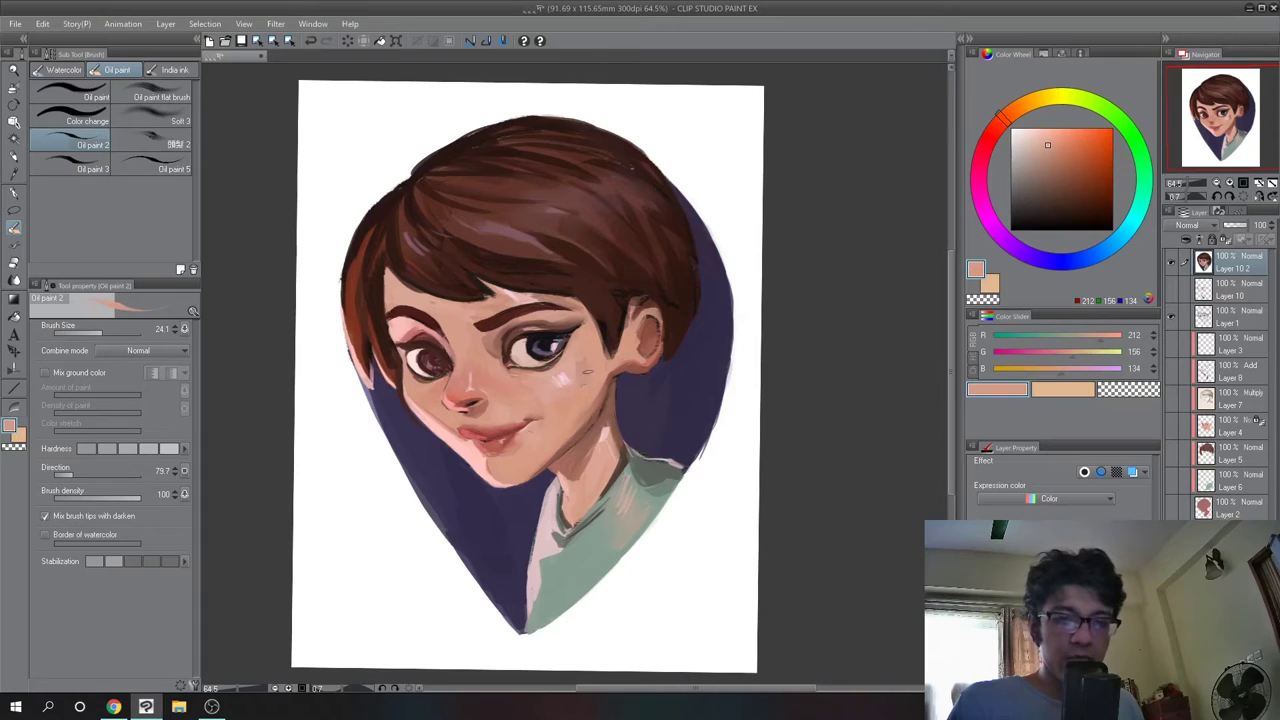
left_click(606, 371, "alt")
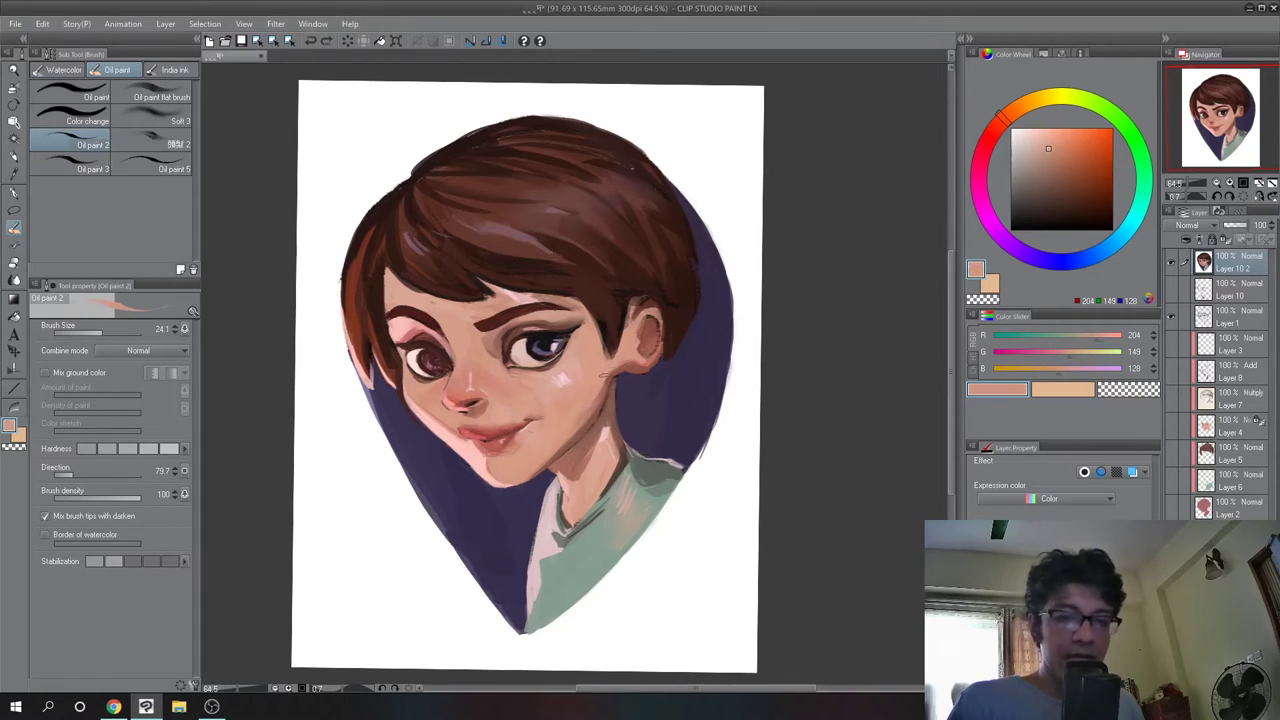
left_click(603, 380, "alt")
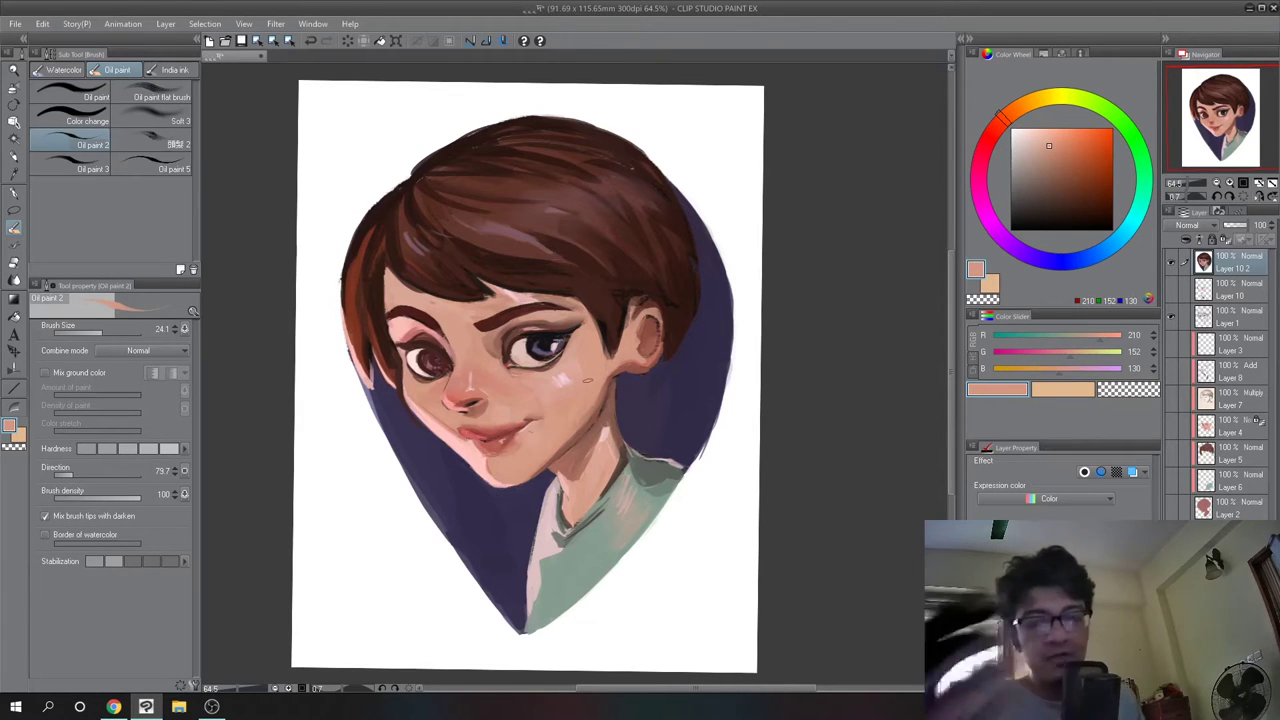
Sample the skin colours around the chin and along the far side of the face
left_click_drag(512, 422, 558, 438)
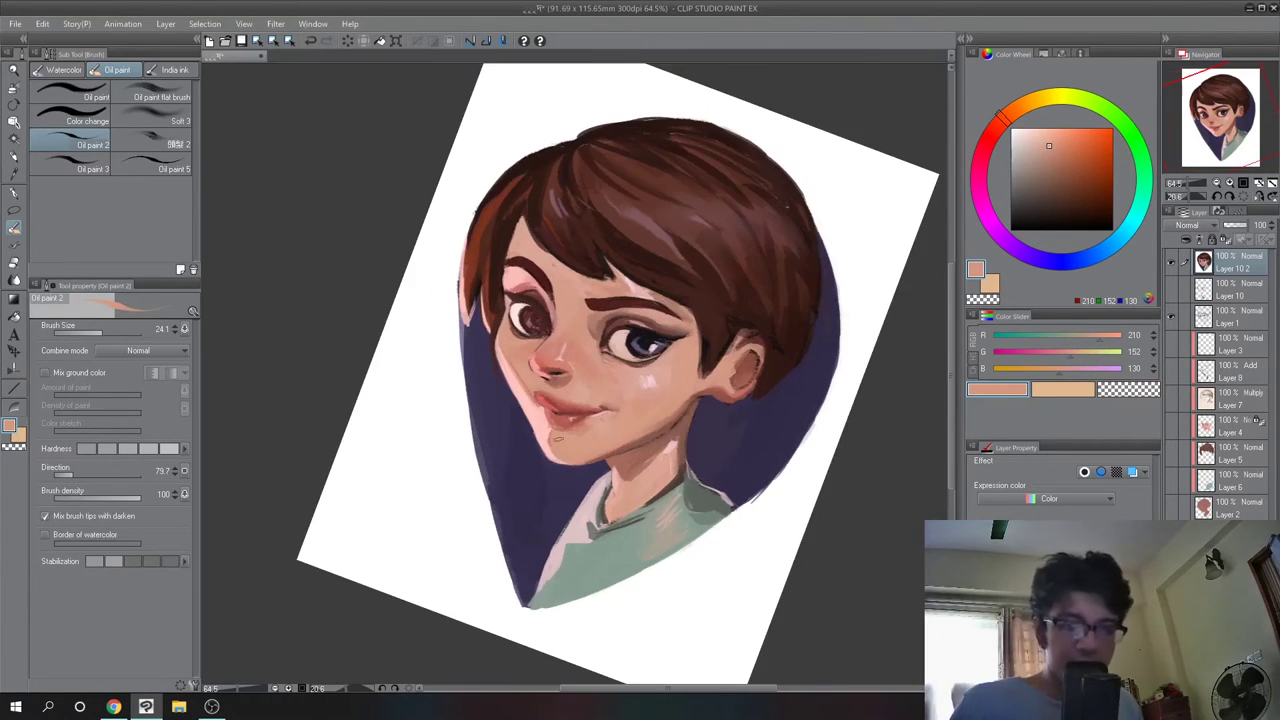
left_click(556, 428, "alt")
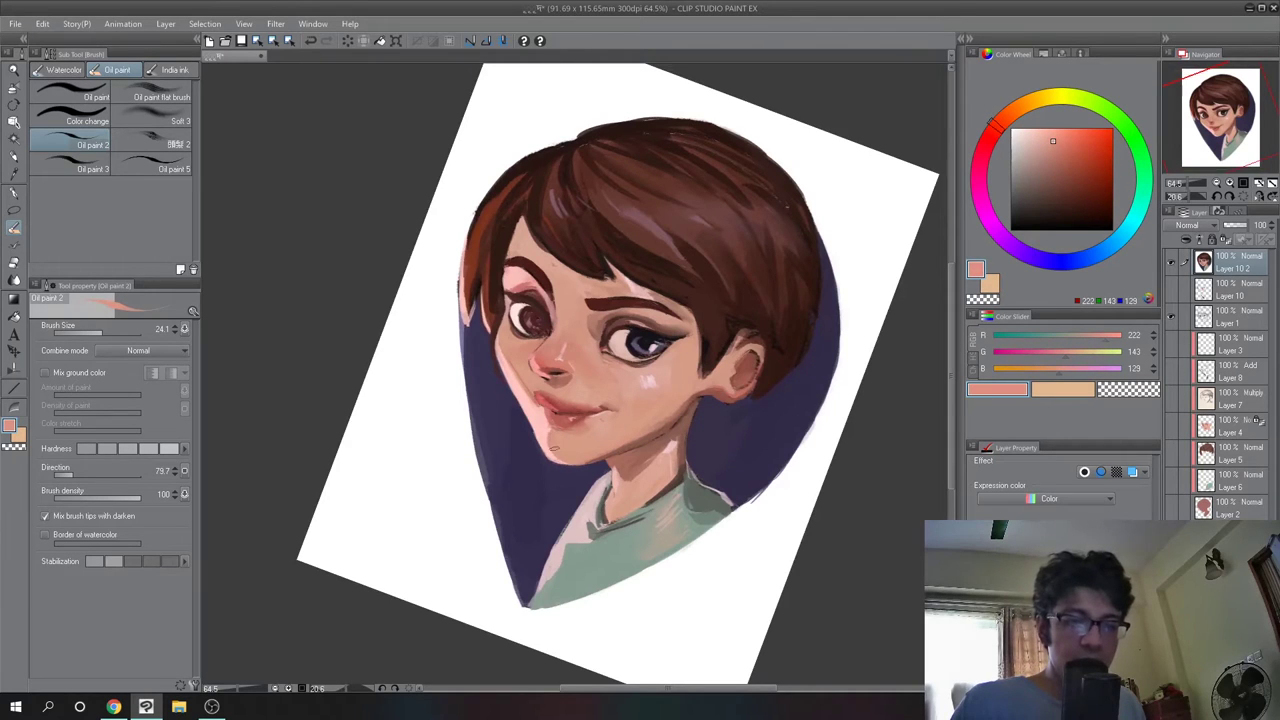
left_click_drag(586, 348, 593, 391)
left_click_drag(491, 443, 467, 391)
left_click(516, 389, "alt")
left_click(510, 398, "alt")
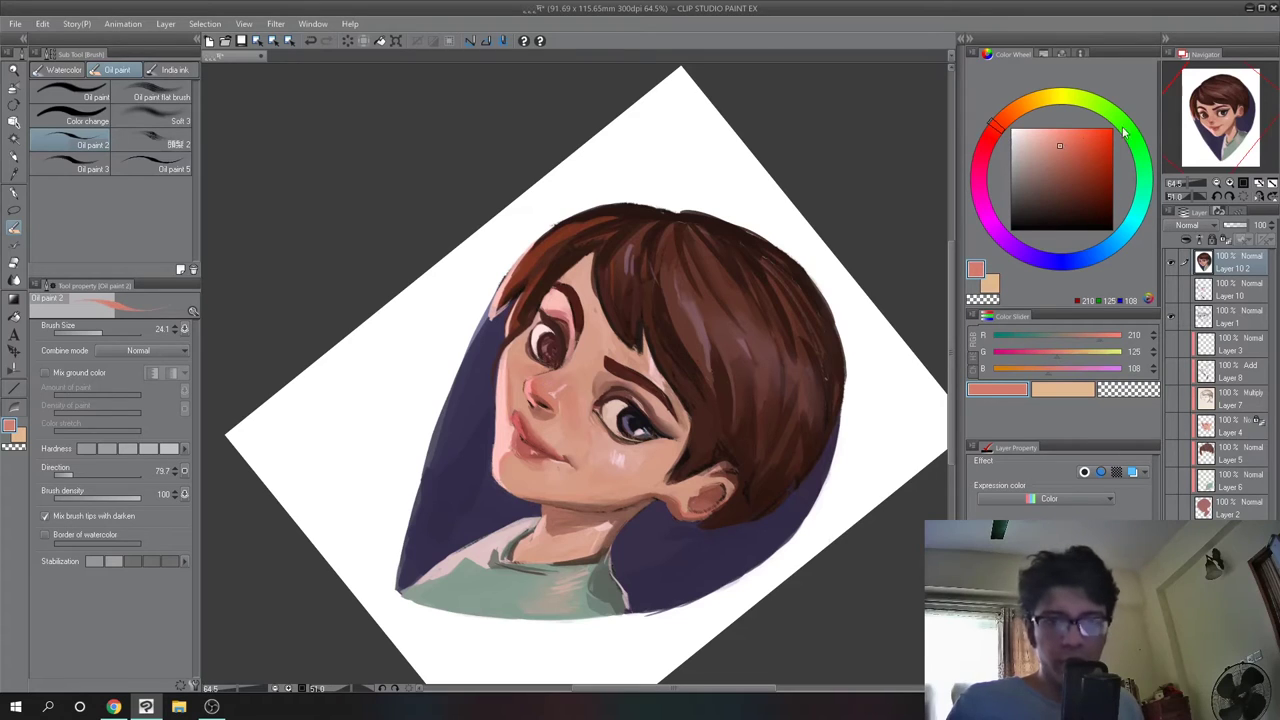
left_click_drag(468, 462, 512, 372)
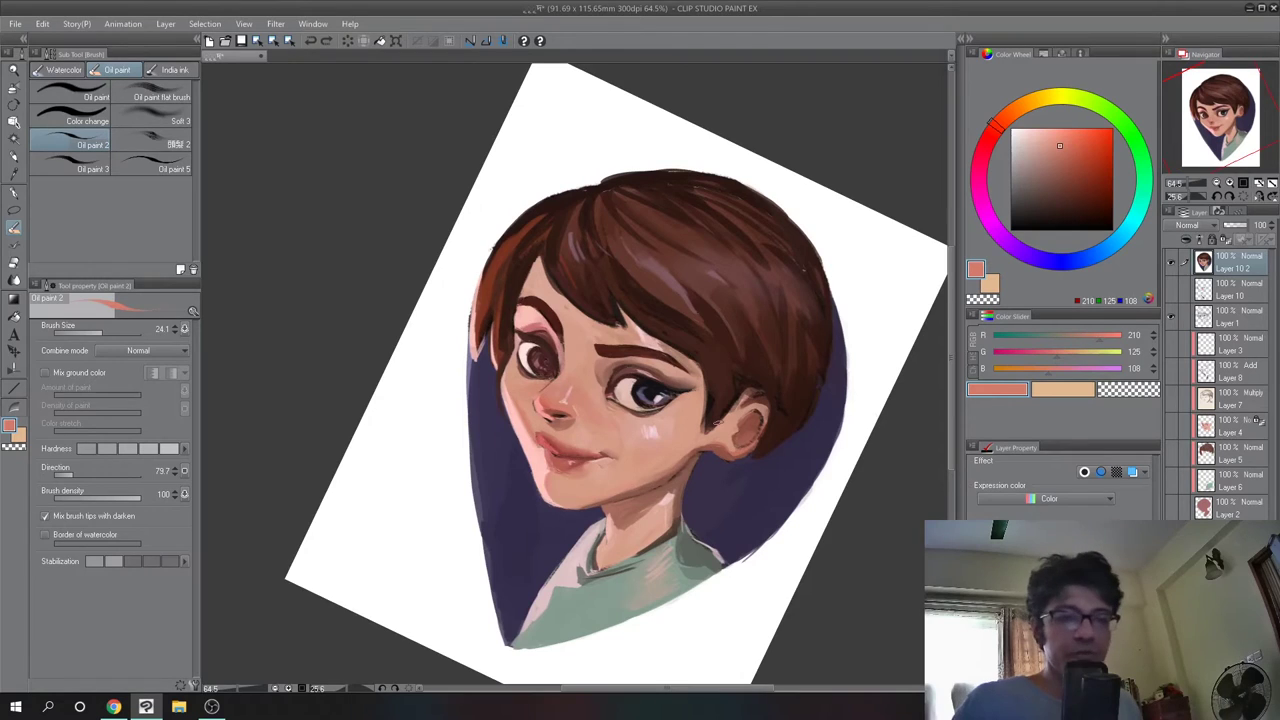
Sample the dark hair, pink edge light and purple background around the hair strand beside the far cheek
left_click_drag(454, 389, 476, 338)
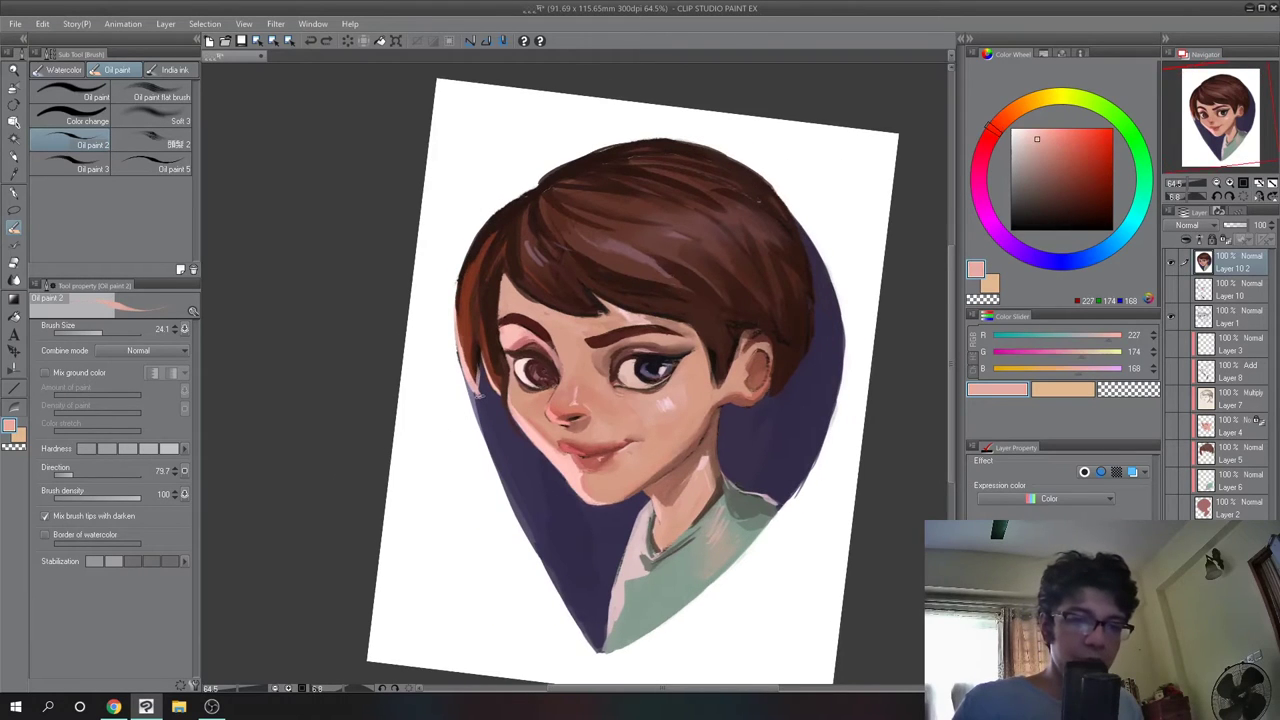
left_click(478, 352, "alt")
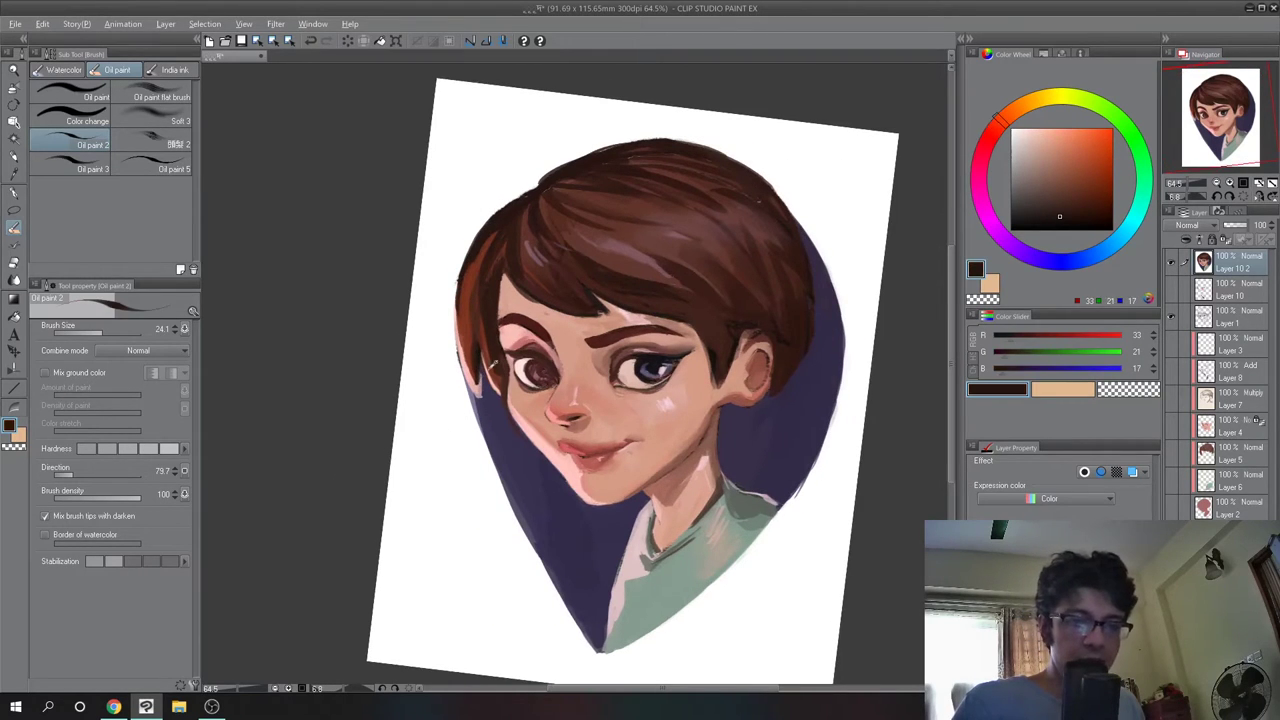
left_click(486, 386, "alt")
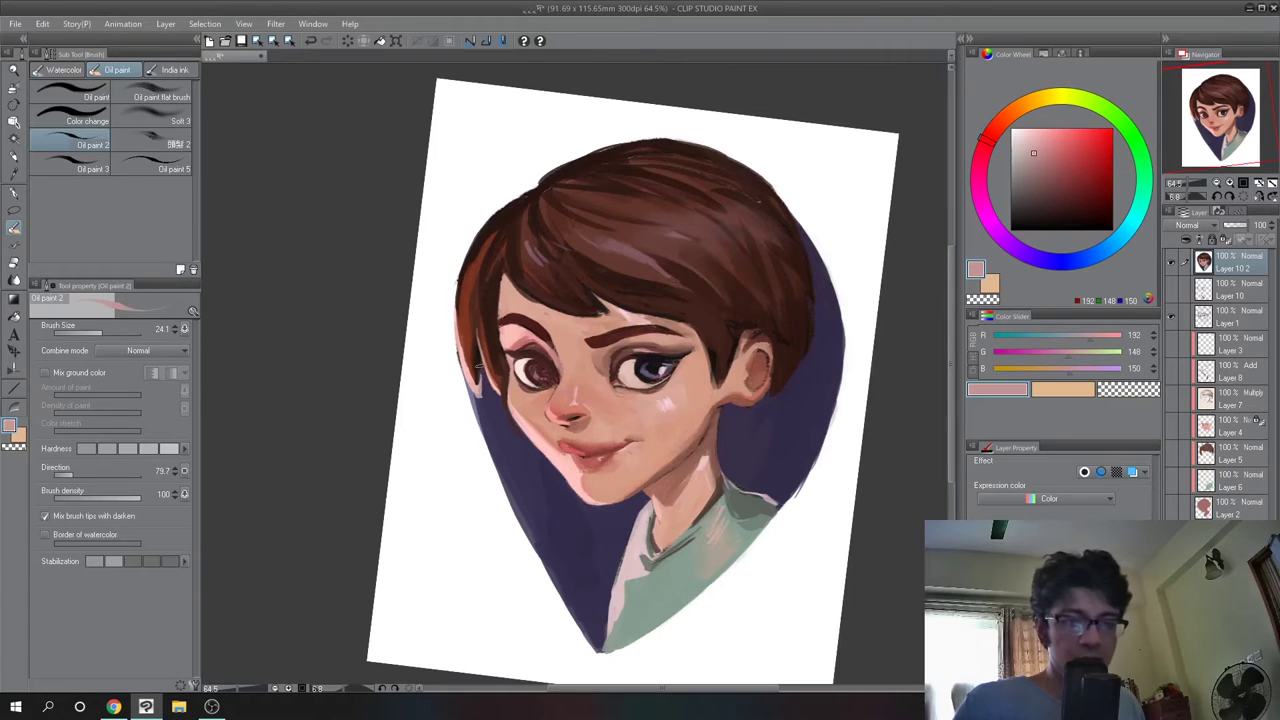
left_click(476, 372, "alt")
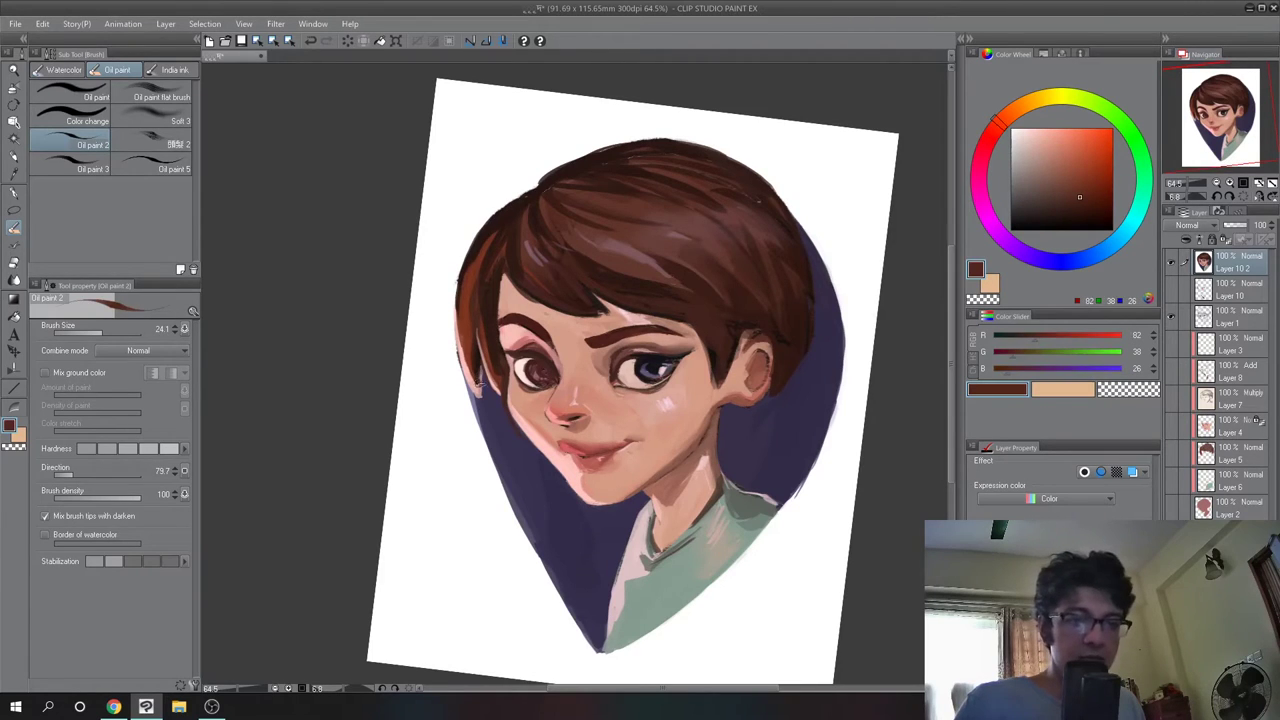
left_click(472, 338, "alt")
left_click(480, 402, "alt")
left_click(474, 402, "alt")
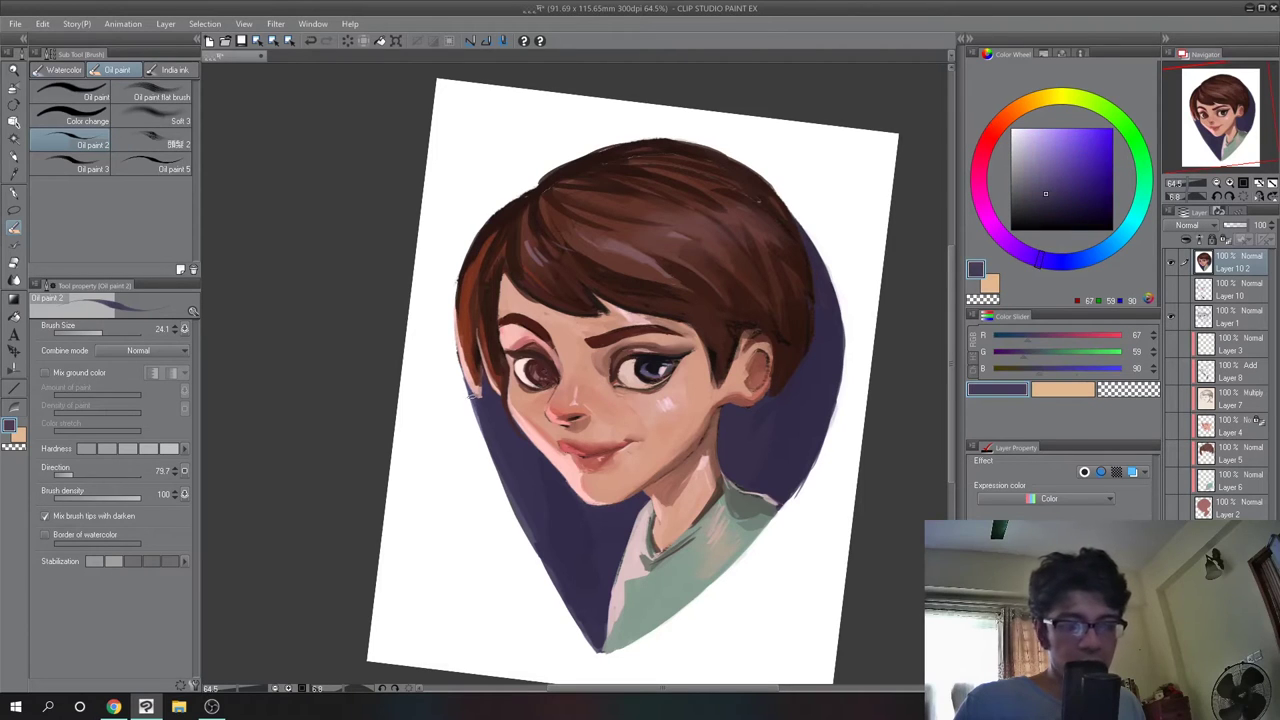
left_click(474, 380, "alt")
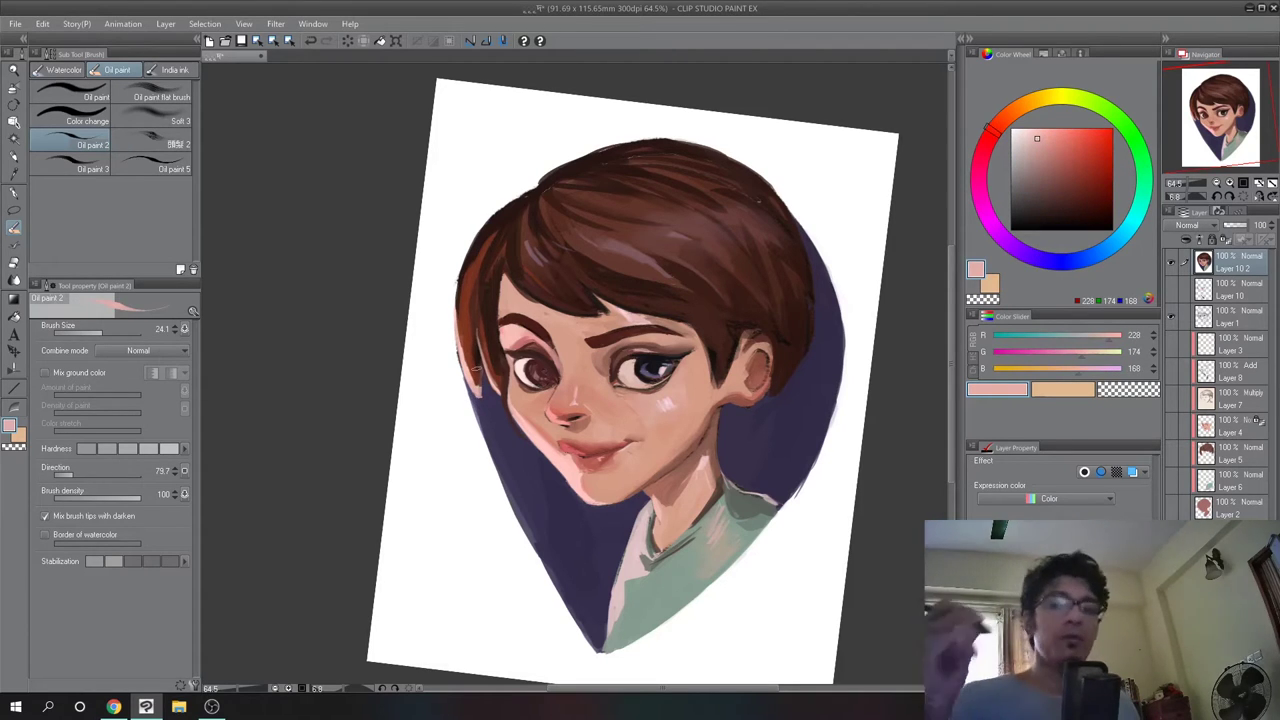
Show only the line sketch on Layer 1 and switch to the Rough pencil 2 brush
left_click(1172, 318, "alt")
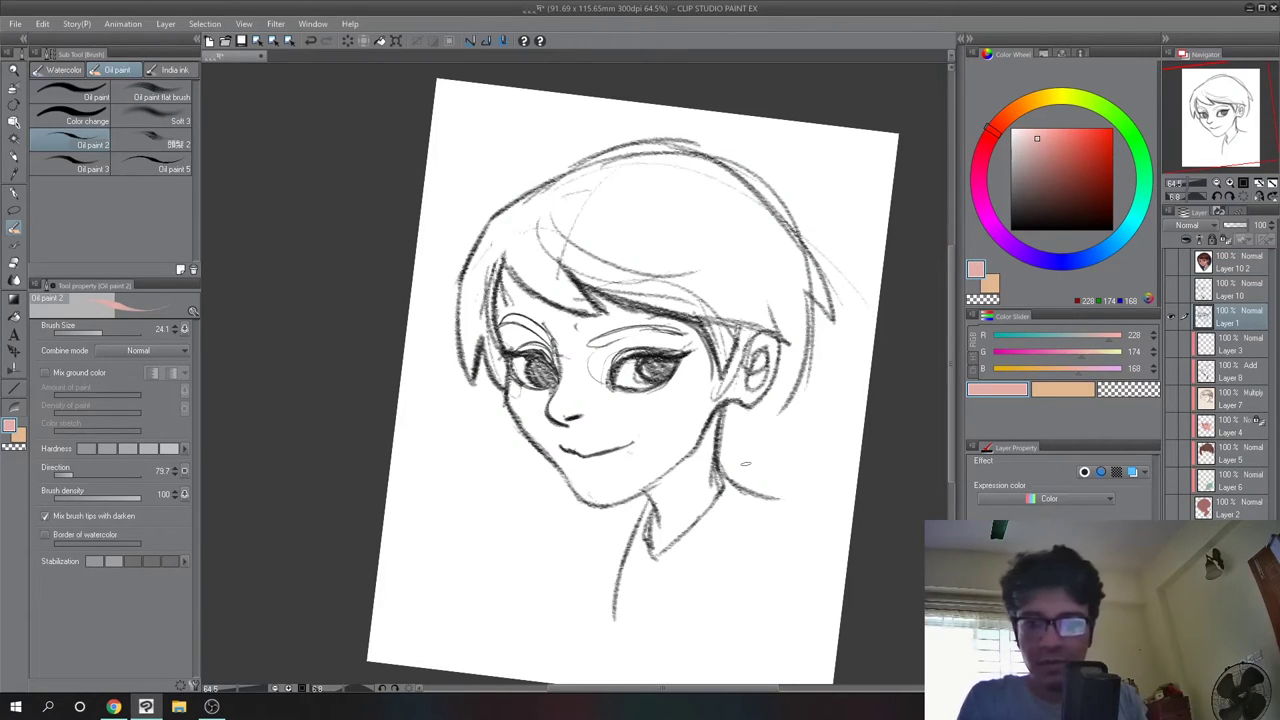
key("p")
left_click(1171, 317)
left_click(1171, 317)
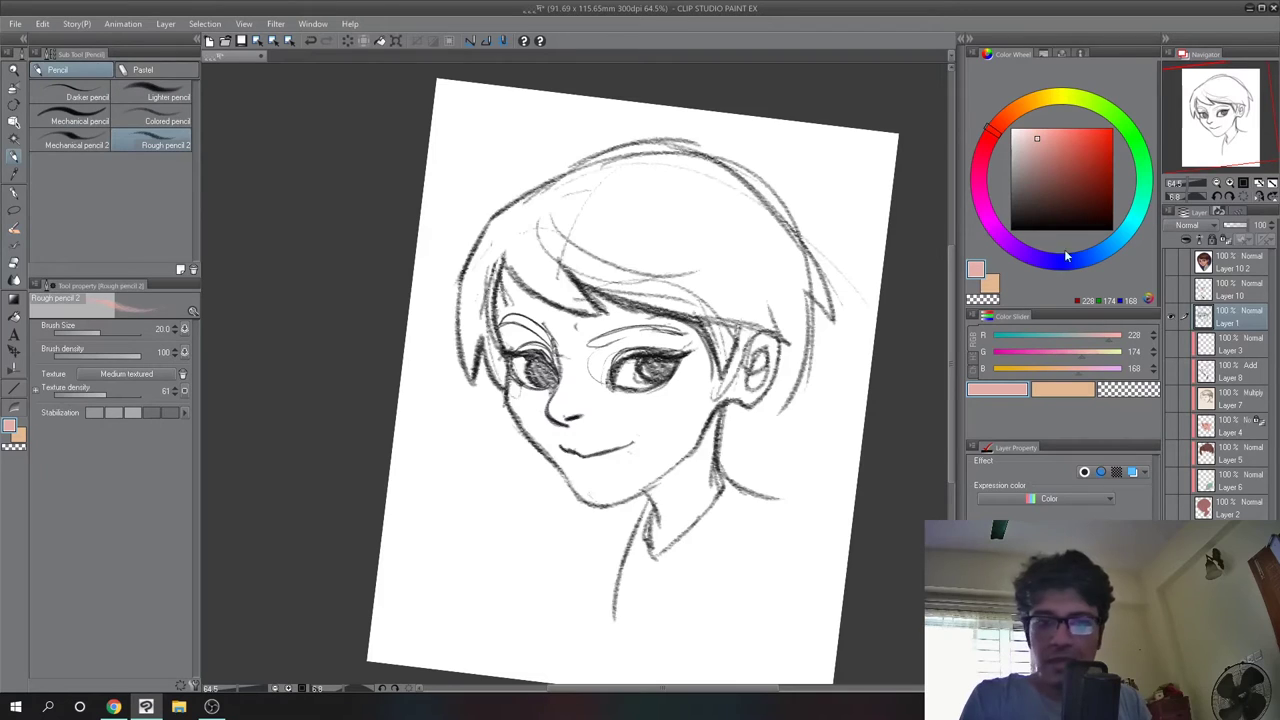
Set the colour to dark grey (RGB 35, 33, 32) and sketch a small head with facial features in the page's upper-left corner
left_click(1019, 216)
scroll(552, 260, "up", 2)
mouse_move(483, 276)
left_mouse_down()
mouse_move(507, 223)
mouse_move(548, 233)
mouse_move(545, 267)
mouse_move(500, 267)
mouse_move(543, 263)
mouse_move(531, 263)
mouse_move(532, 287)
mouse_move(498, 278)
left_mouse_up()
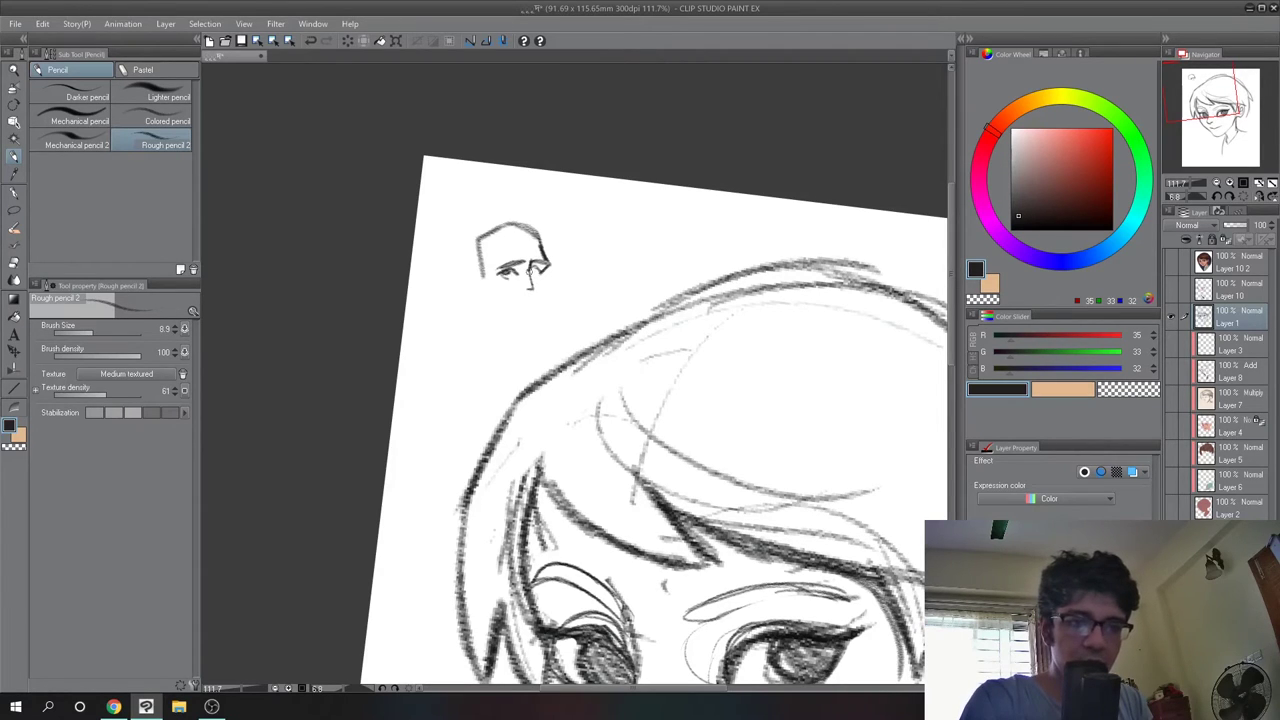
mouse_move(541, 281)
left_mouse_down()
mouse_move(533, 312)
mouse_move(514, 288)
left_mouse_up()
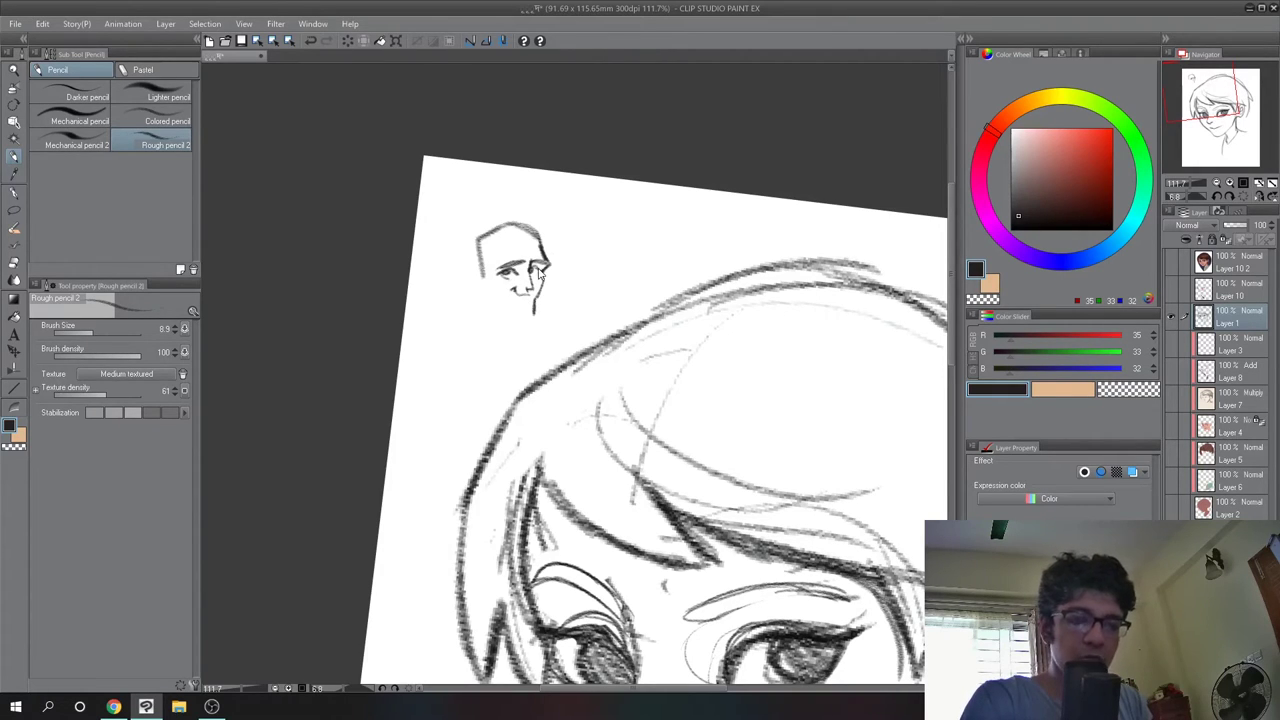
mouse_move(482, 268)
left_mouse_down()
mouse_move(470, 280)
mouse_move(480, 295)
mouse_move(472, 274)
mouse_move(484, 276)
mouse_move(488, 254)
mouse_move(505, 258)
mouse_move(490, 250)
mouse_move(527, 249)
mouse_move(566, 276)
left_mouse_up()
Undo the most recent strokes of the small head sketch
key("ctrl+z")
key("ctrl+z")
key("ctrl+z")
key("ctrl+z")
key("ctrl+z")
key("ctrl+z")
key("ctrl+z")
key("ctrl+z")
key("ctrl+z")
key("ctrl+z")
key("ctrl+z")
key("ctrl+z")
key("ctrl+z")
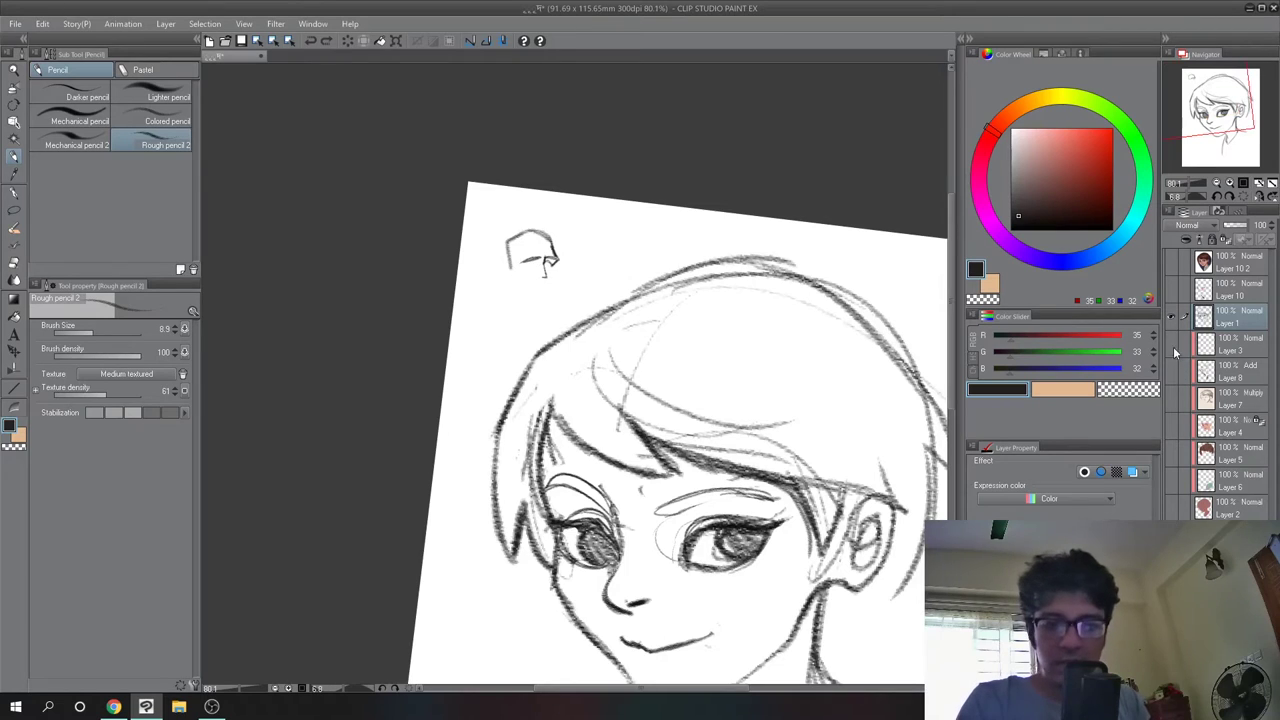
Undo the rest of the small head sketch in the page's upper-left corner
key("ctrl+z")
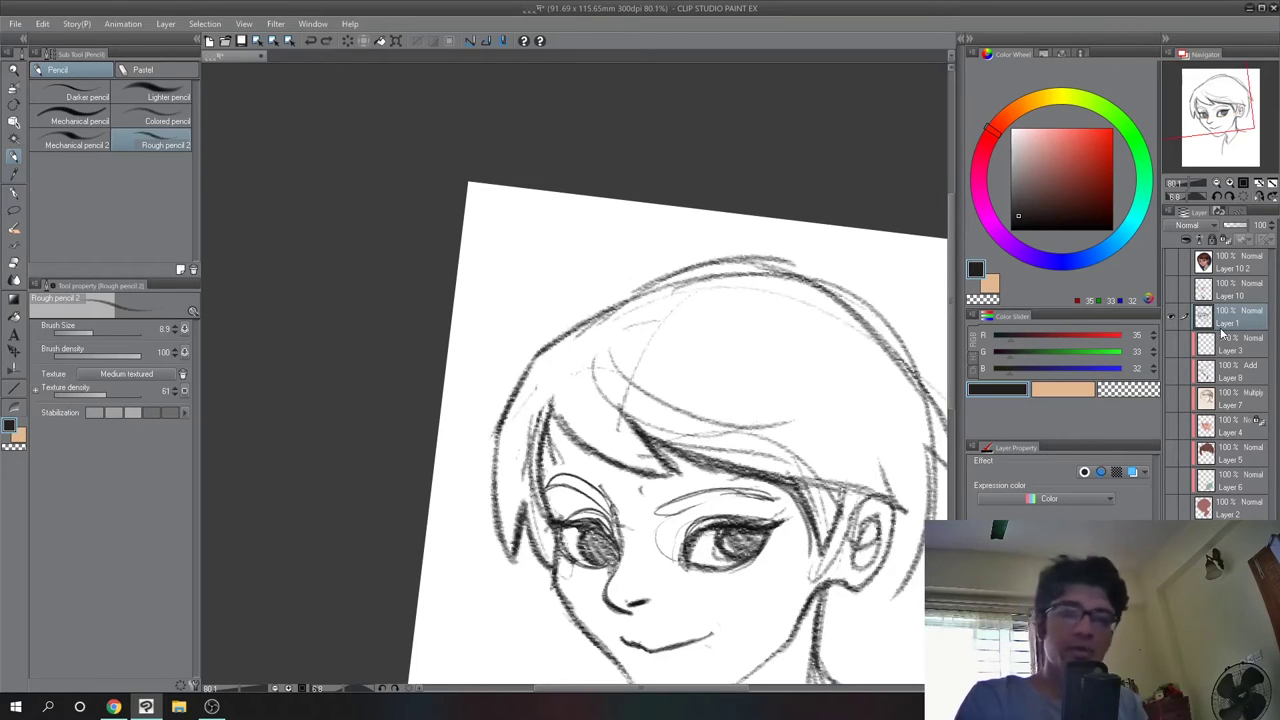
key("ctrl+z")
Show the purple background layer and the flat reddish silhouette on Layer 2 beneath the sketch, with Layer 2 selected
mouse_move(876, 559)
left_mouse_down()
mouse_move(834, 511)
mouse_move(814, 412)
left_mouse_up()
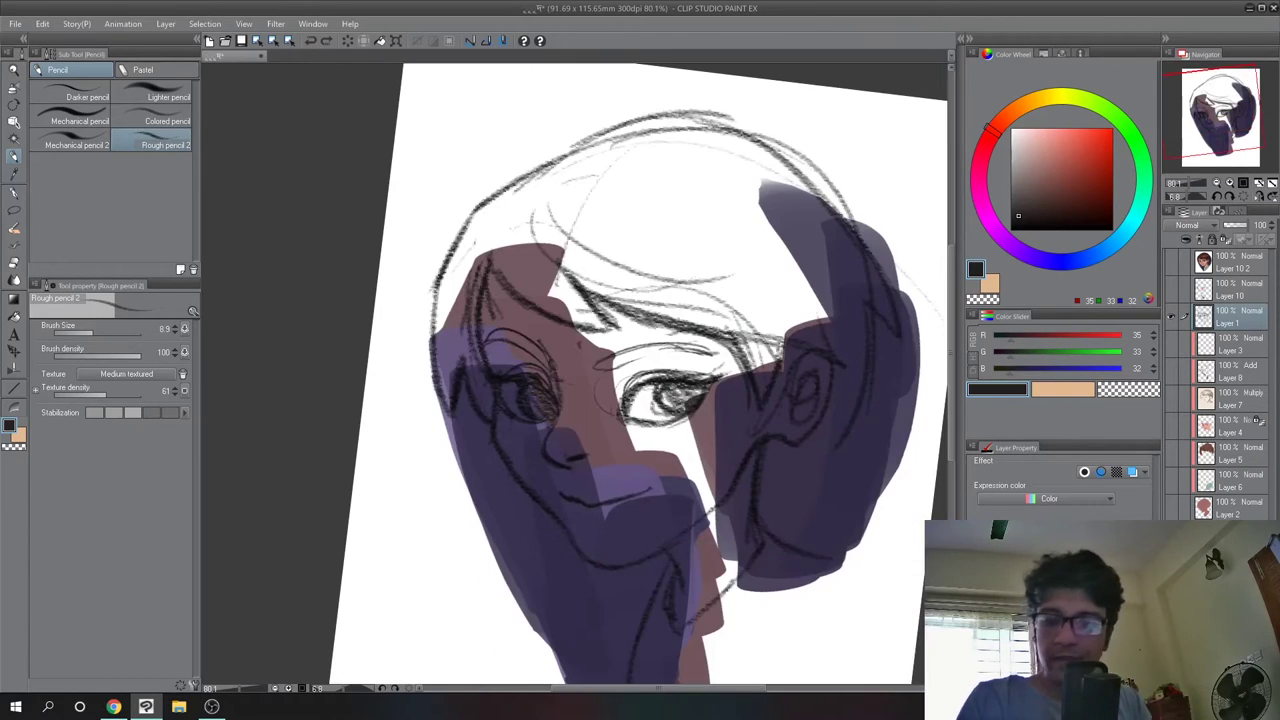
left_click_drag(895, 580, 843, 457)
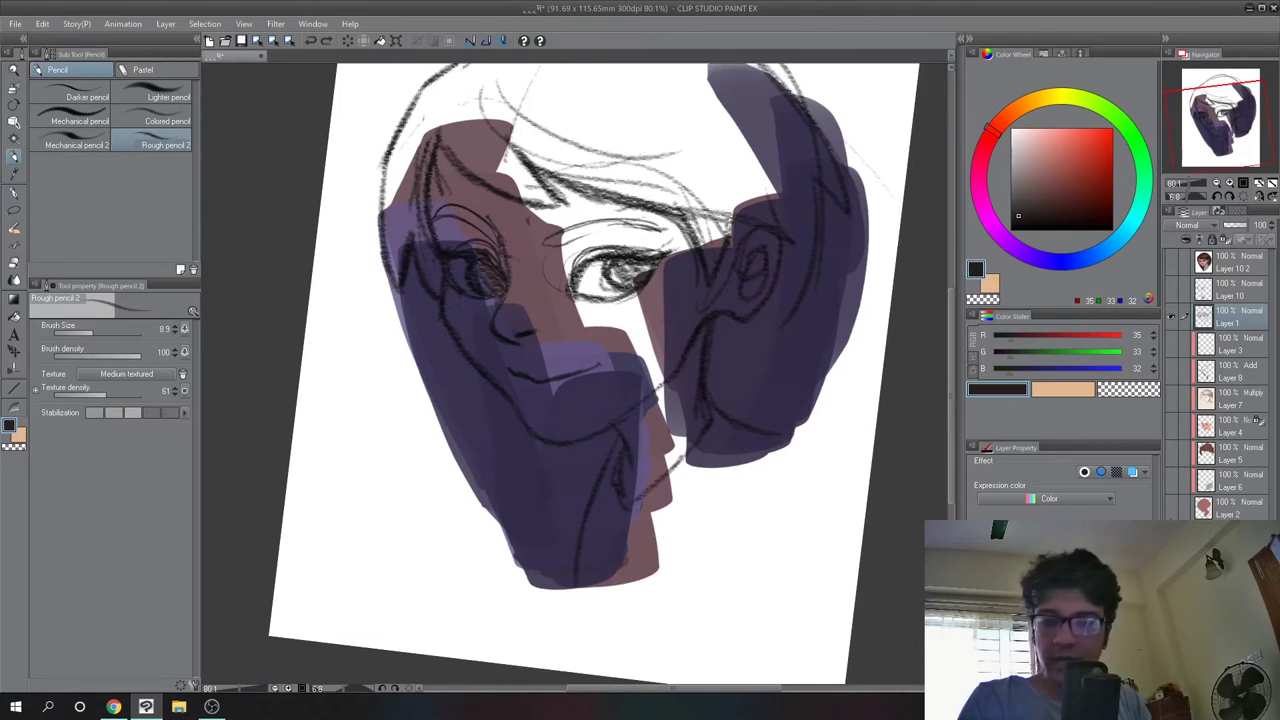
left_click(1172, 509)
left_click(1224, 506)
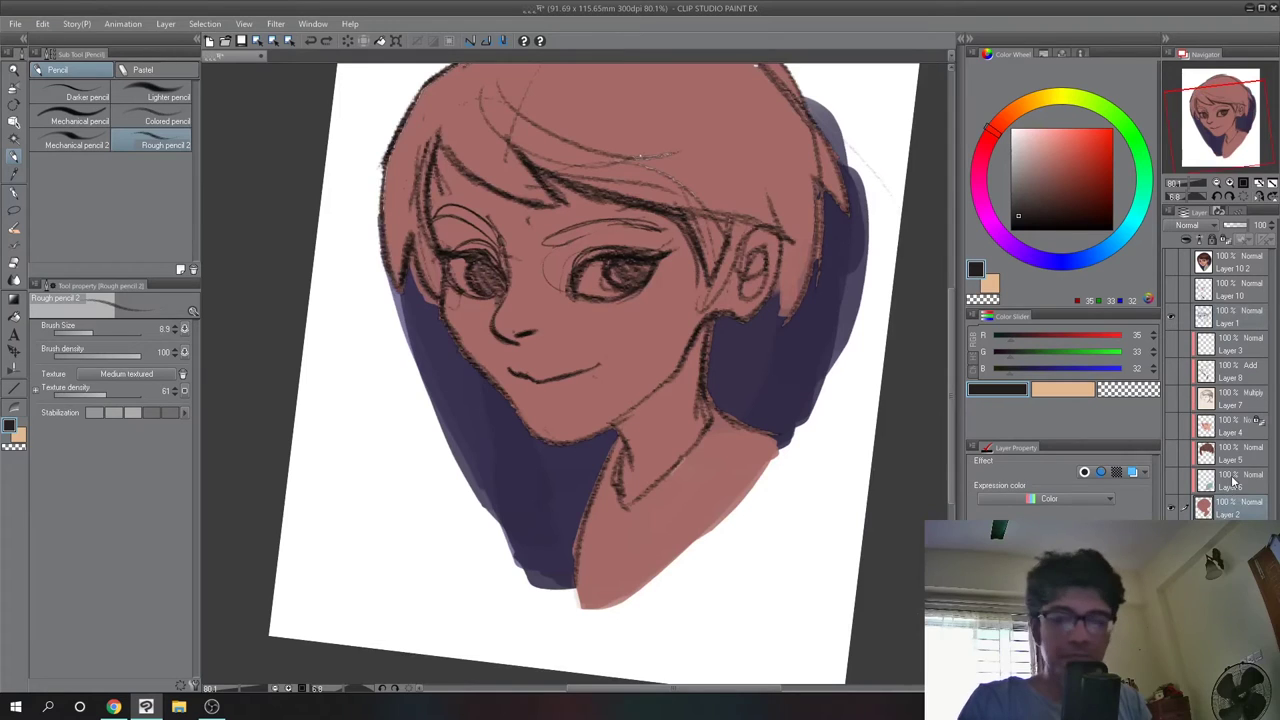
left_click(1173, 509)
left_click(1173, 509)
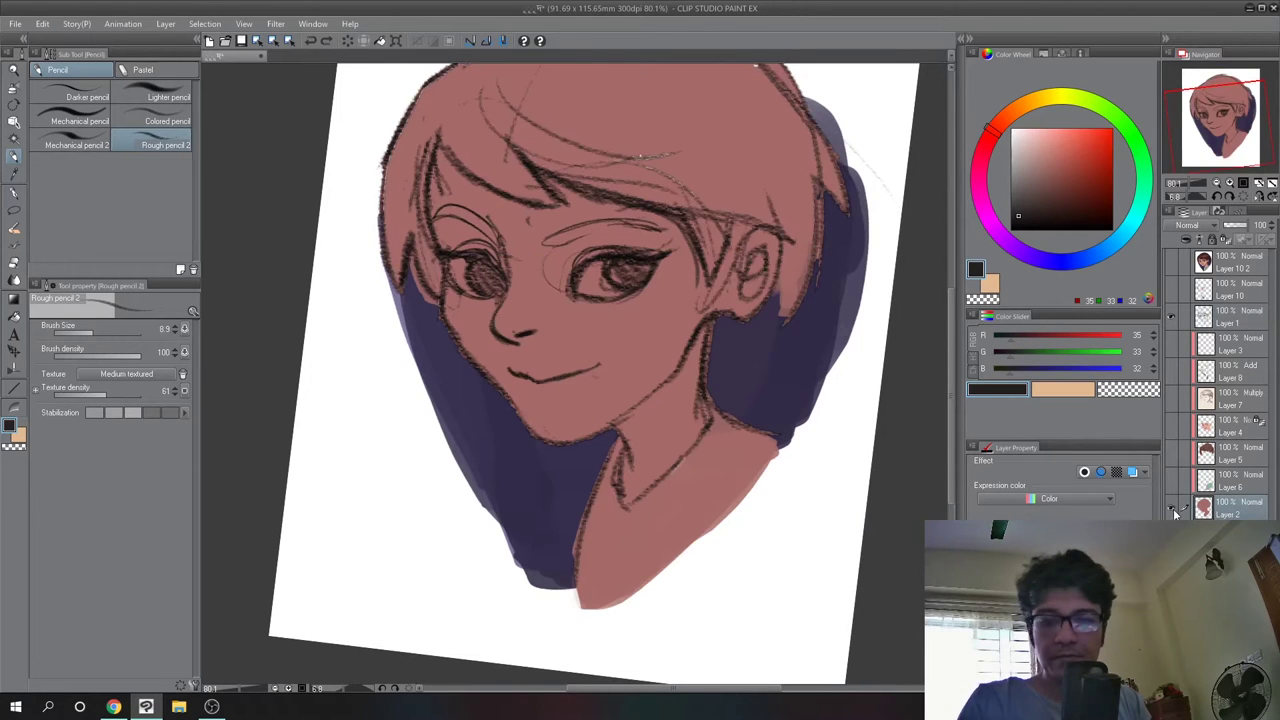
Show the teal shirt on Layer 6, the brown hair on Layer 5 and the skin and facial colours on Layer 4
left_click_drag(827, 470, 777, 545)
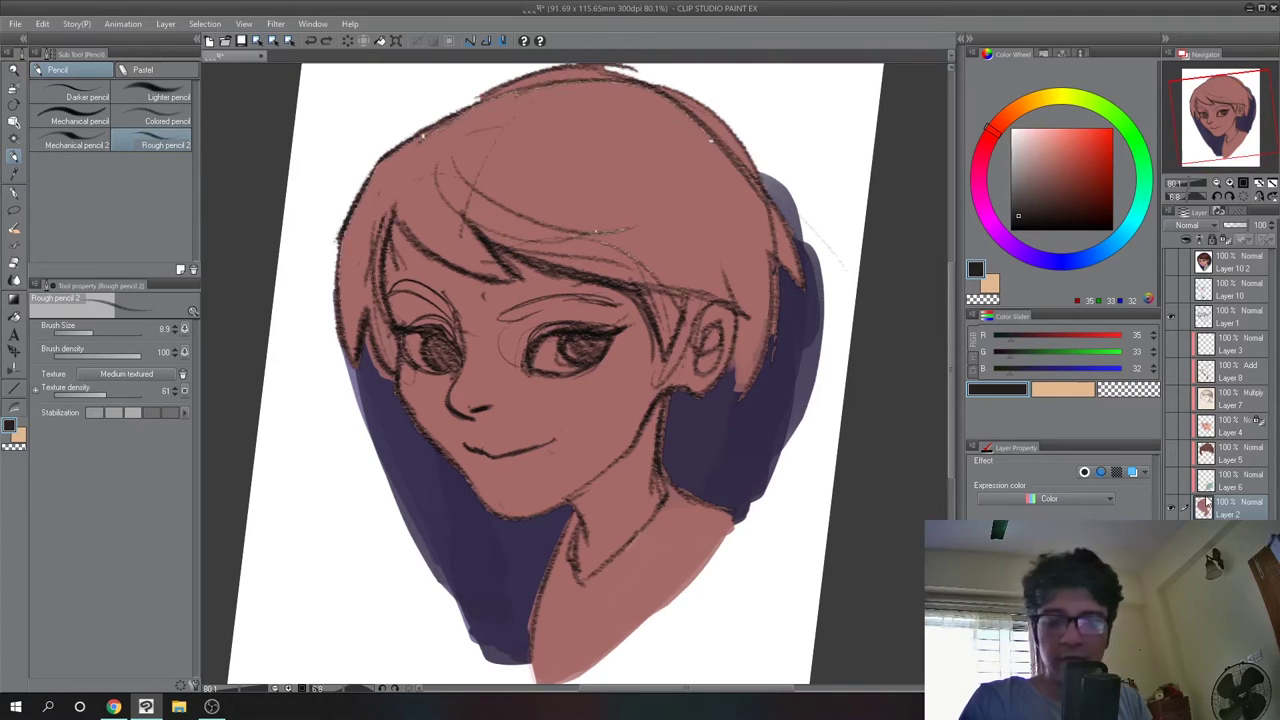
left_click(1173, 484)
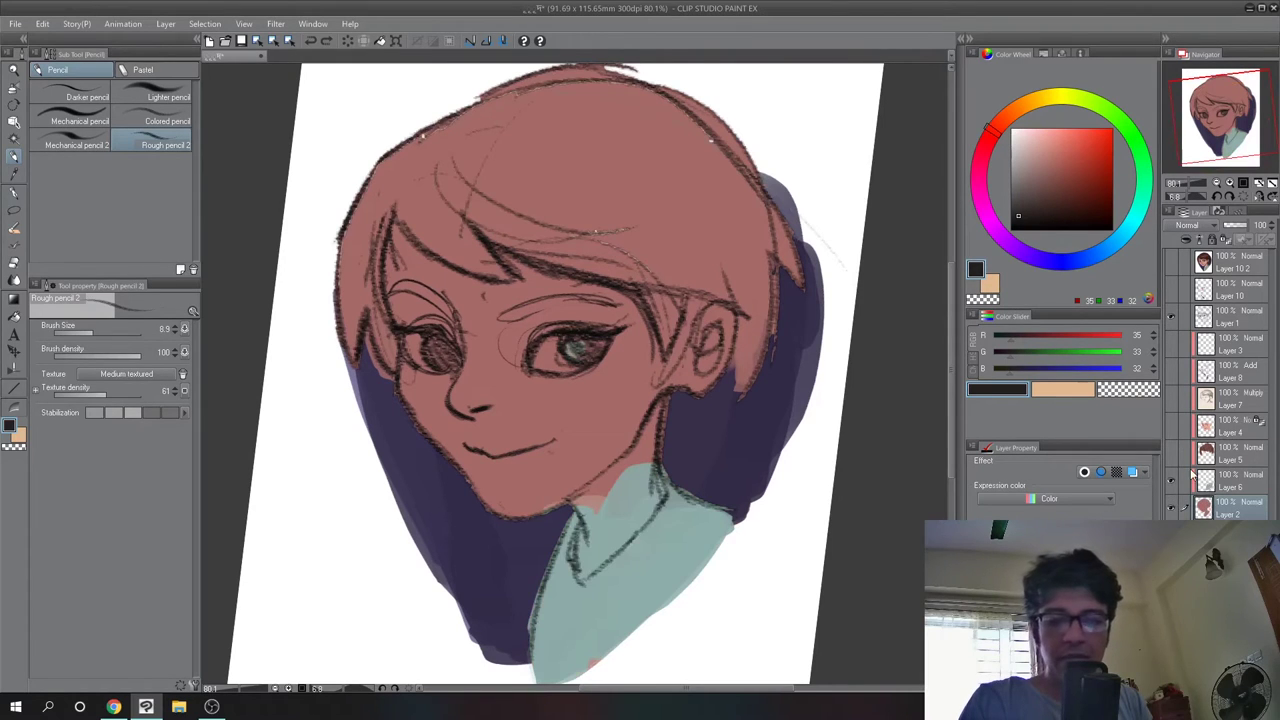
left_click_drag(687, 581, 703, 543)
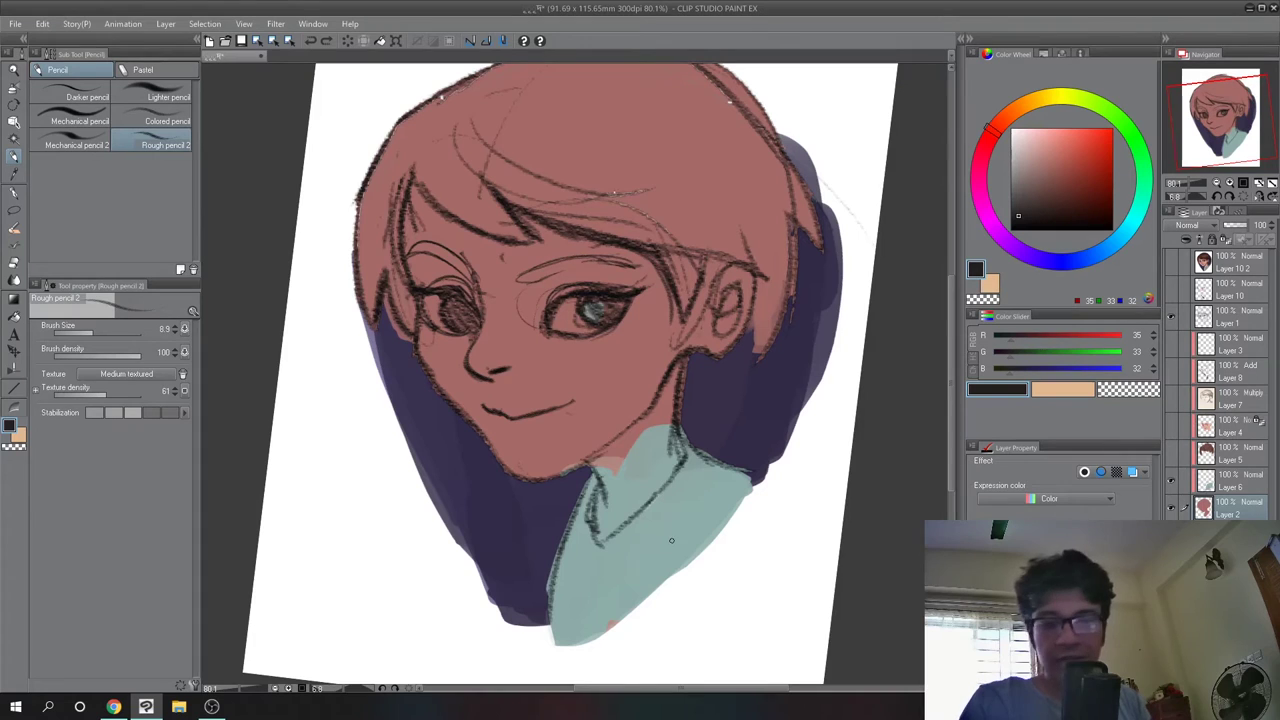
left_click(1176, 460)
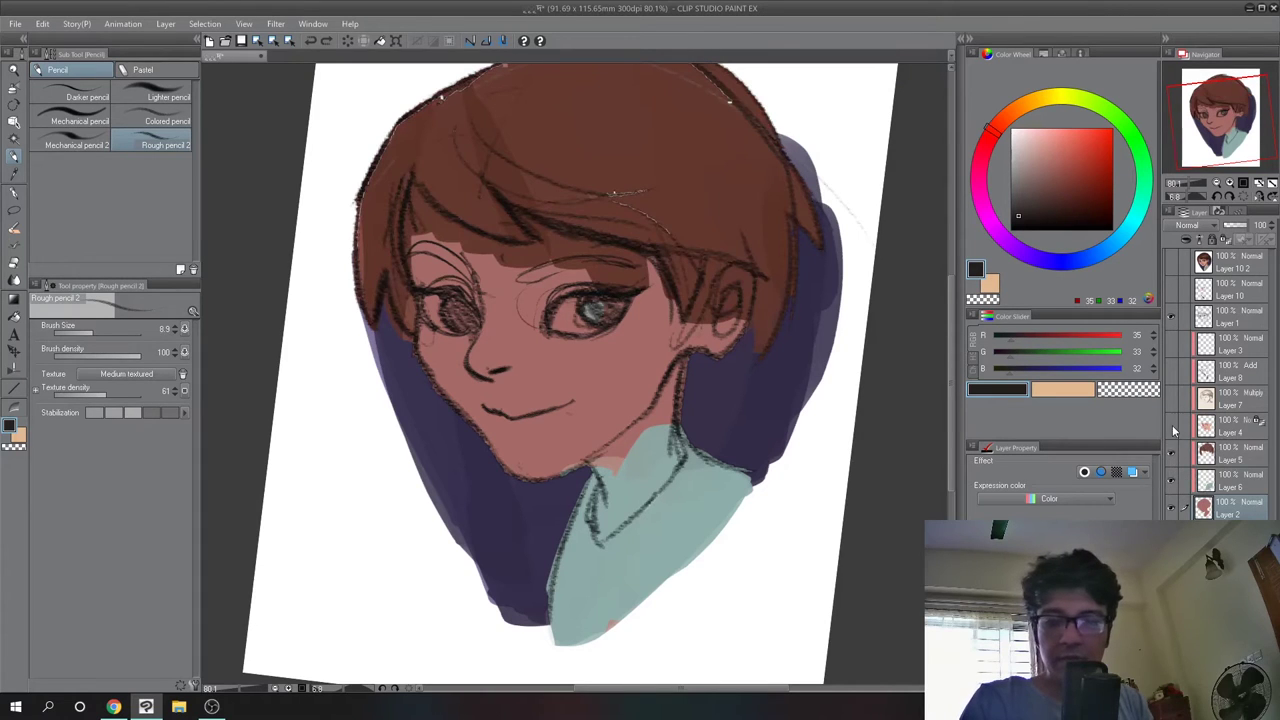
left_click(1173, 428)
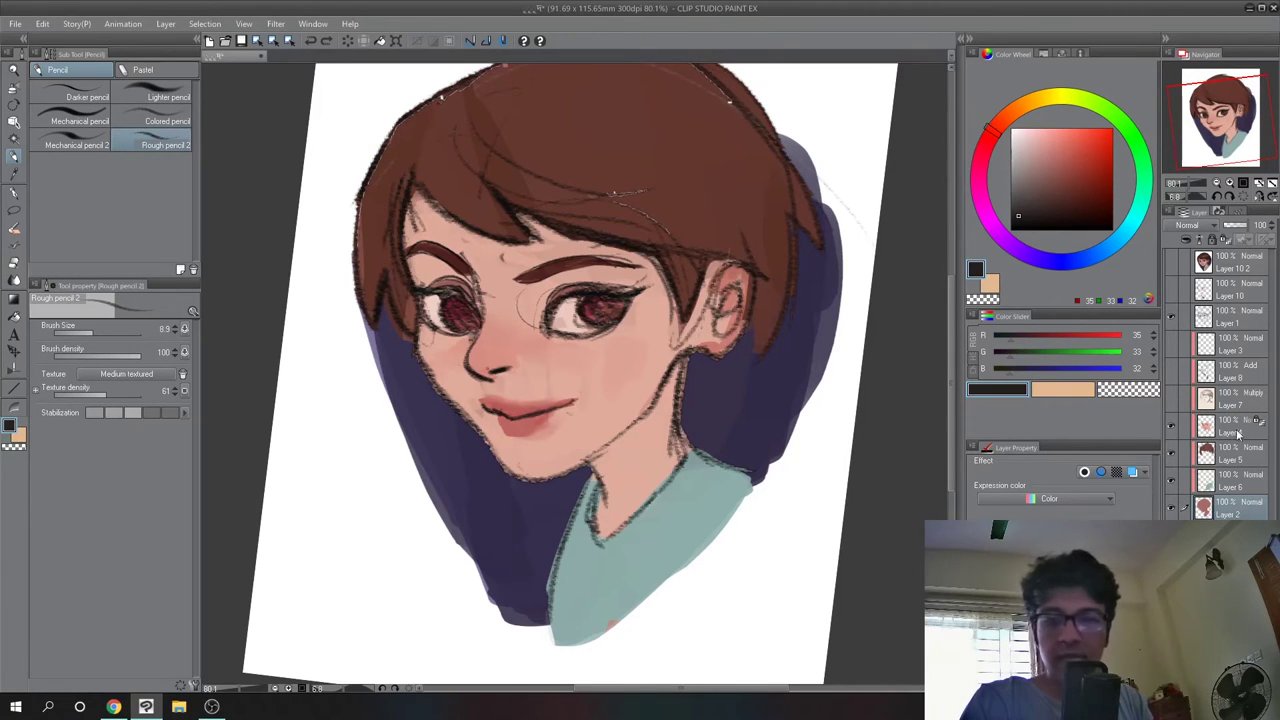
Select Layer 4 and sample the skin tones beside the mouth, on the nose and on the cheek to compare their hues
left_click(1222, 487)
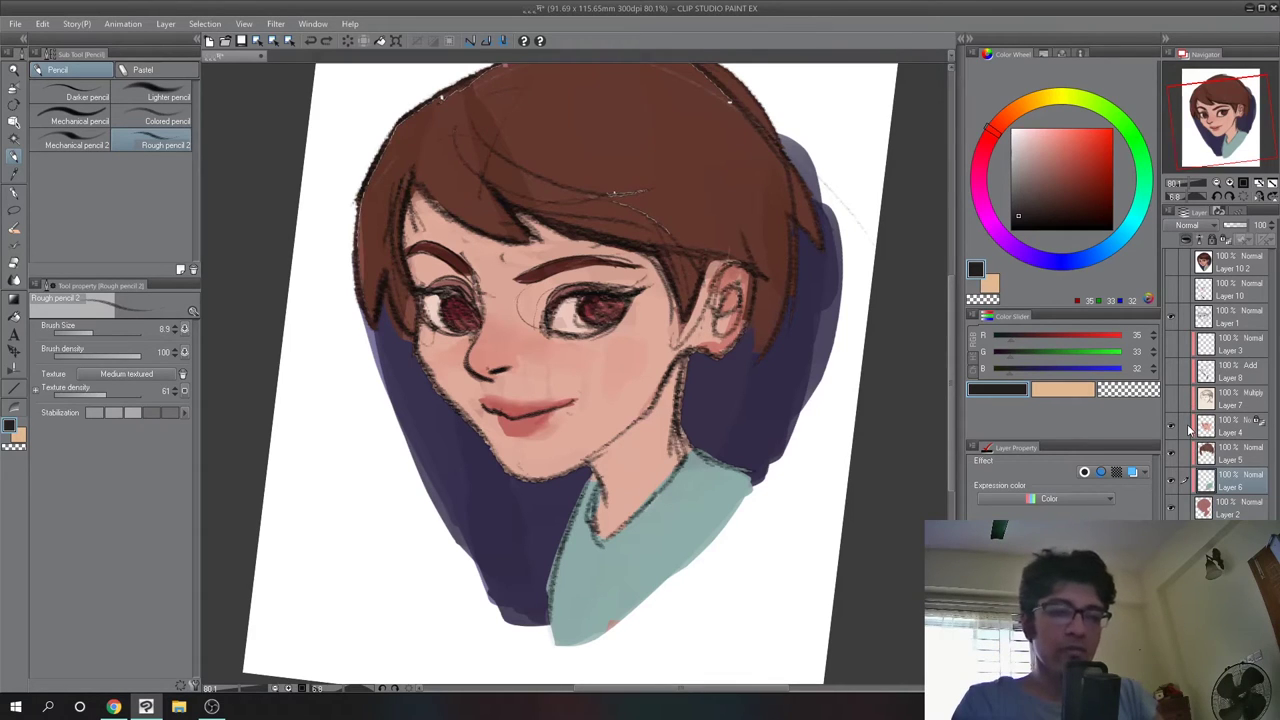
left_click(570, 408, "alt")
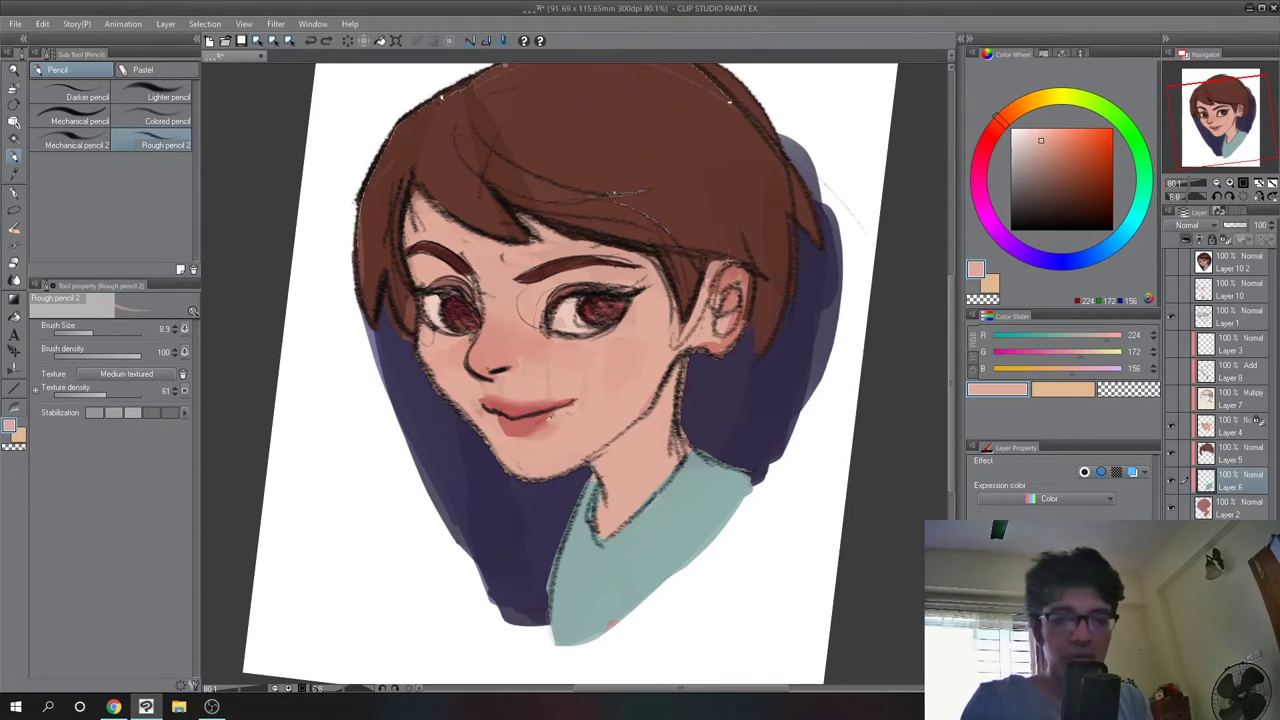
left_click(1231, 461)
left_click(1238, 431)
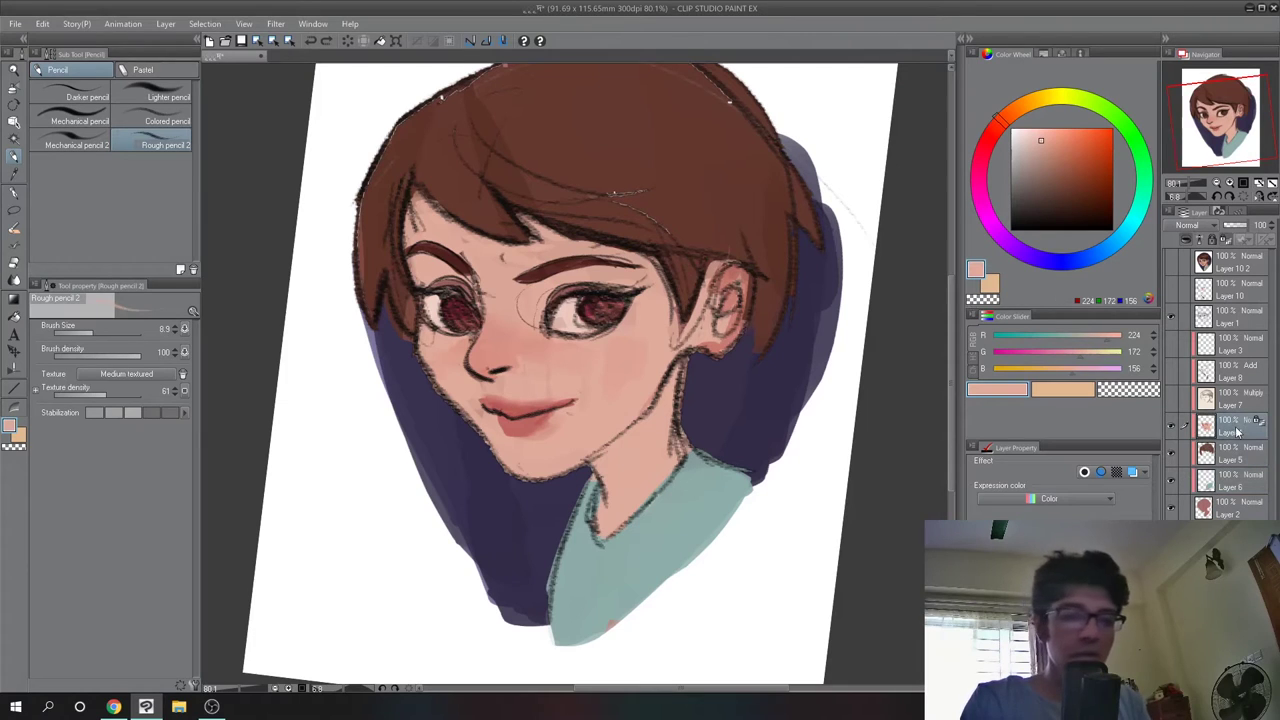
left_click(509, 338, "alt")
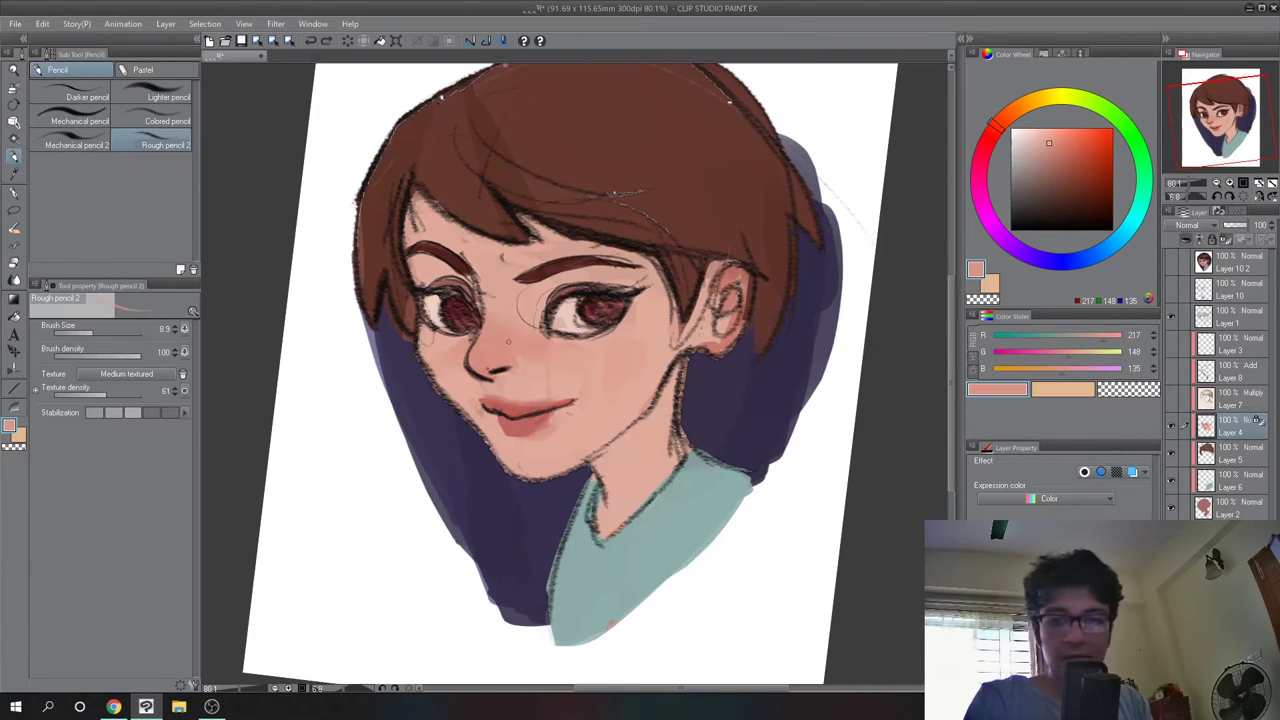
left_click(573, 408, "alt")
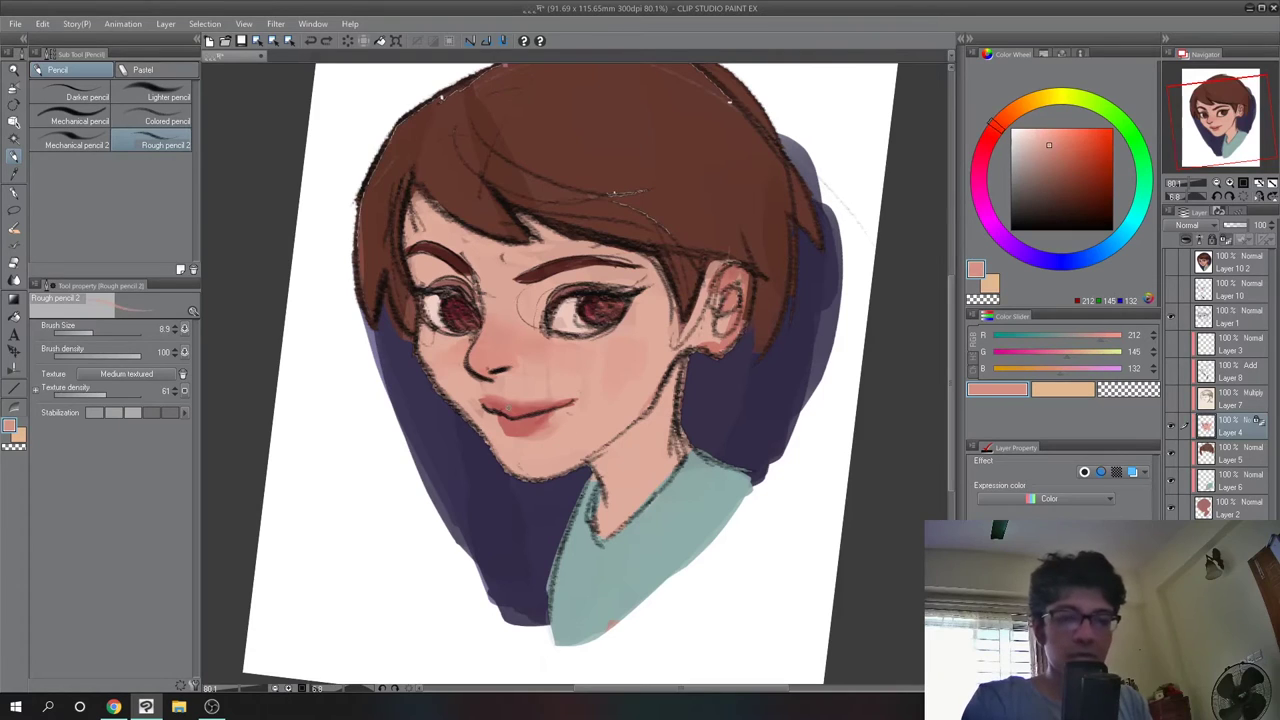
left_click(583, 365, "alt")
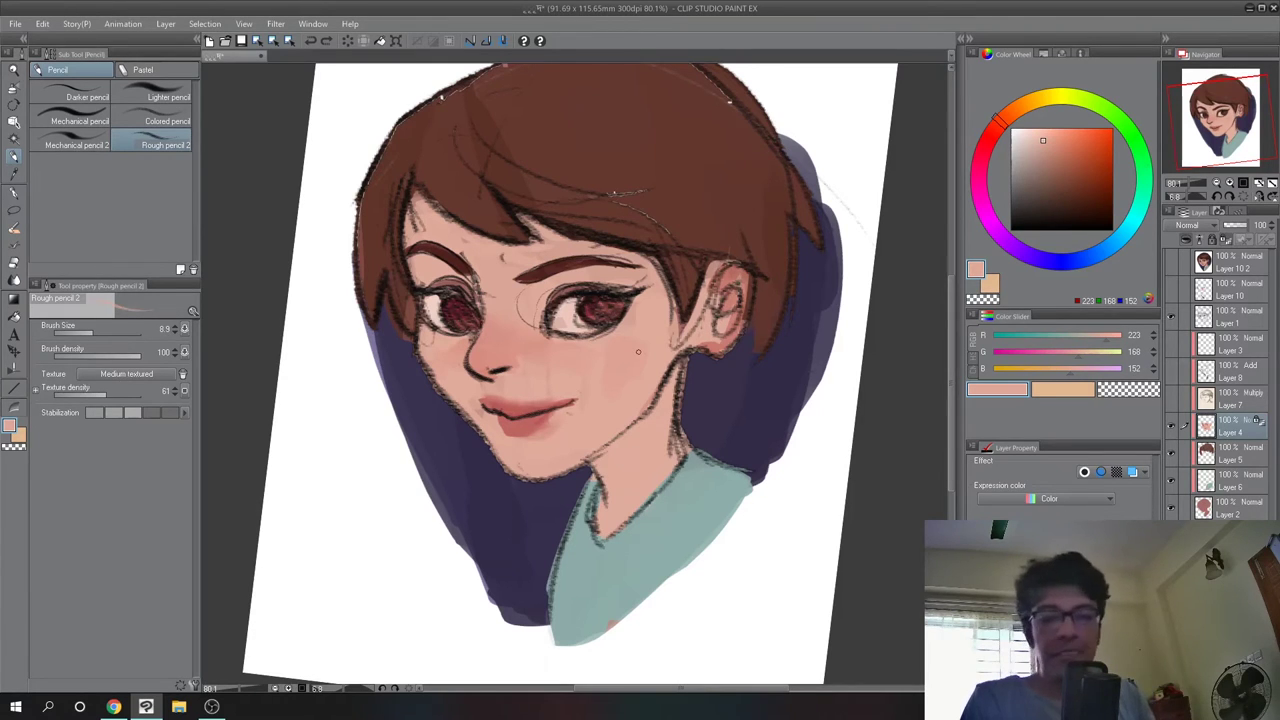
left_click(1001, 128)
mouse_move(1001, 128)
left_mouse_down()
mouse_move(1016, 279)
mouse_move(997, 120)
left_mouse_up()
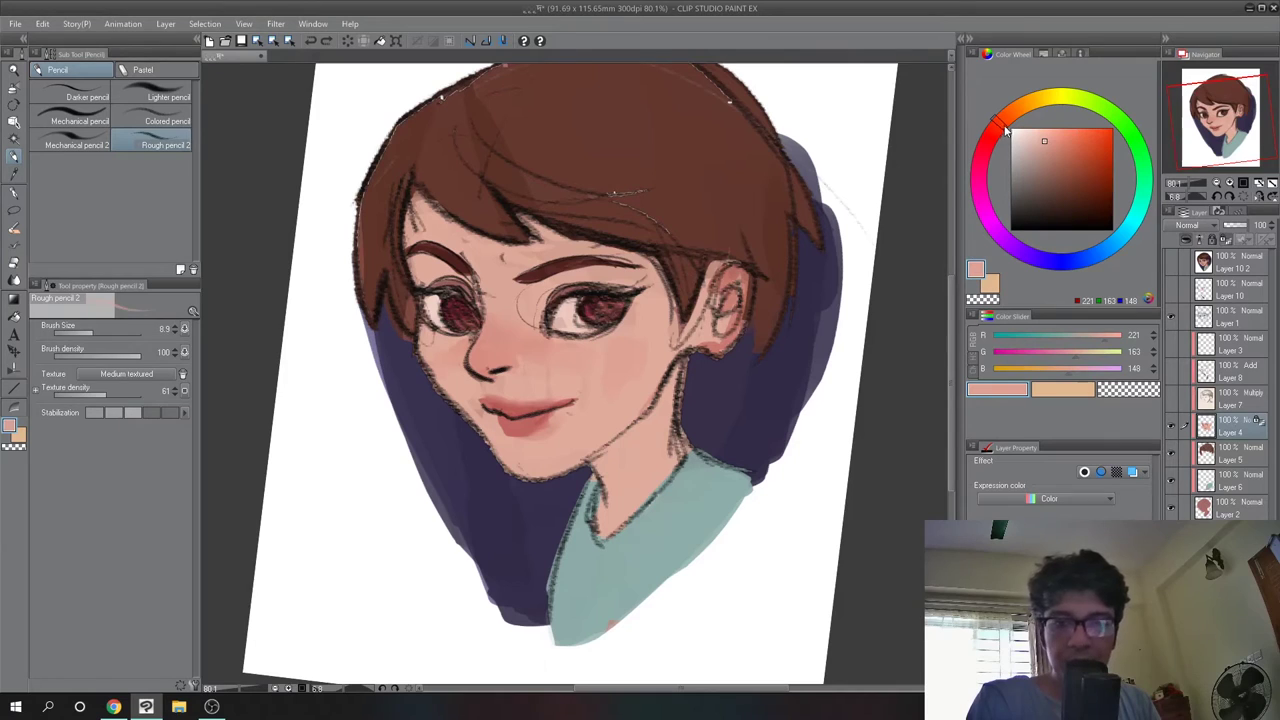
Sample the teal shirt and the dark purple background, comparing the background colour with a red-orange hue
left_click(1193, 481)
left_click(644, 563, "alt")
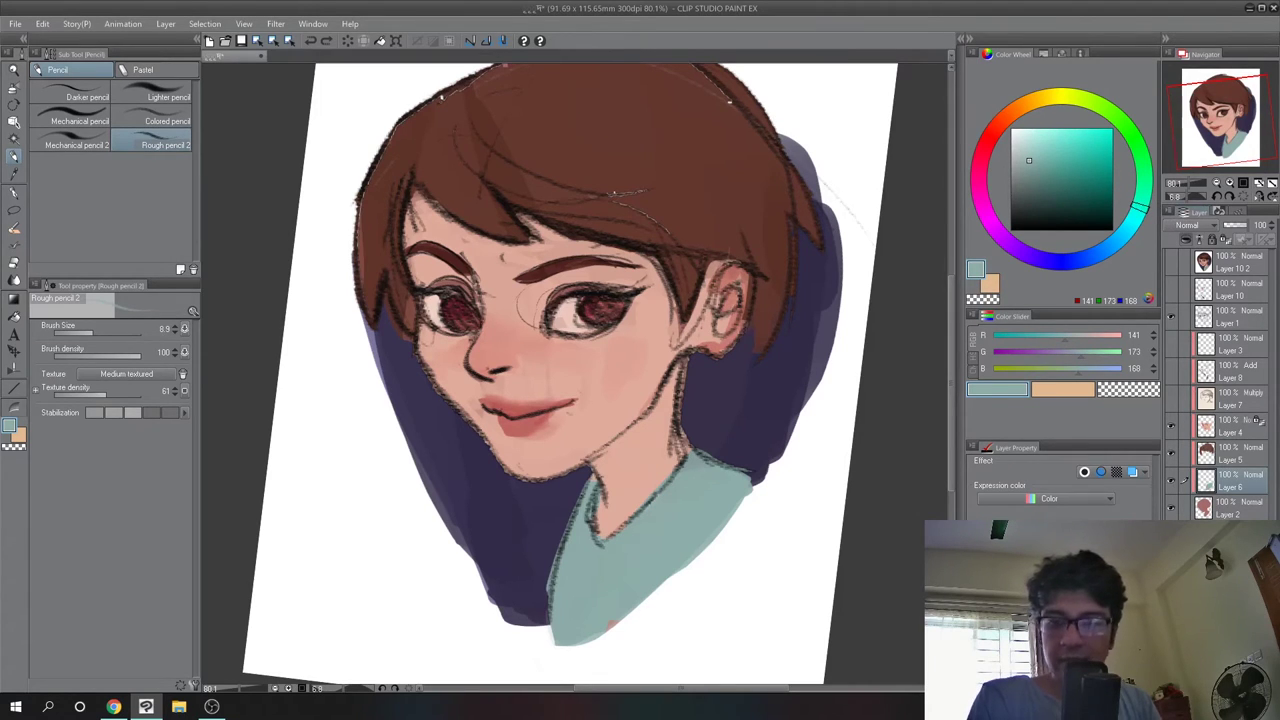
left_click(1228, 535)
left_click(759, 432, "alt")
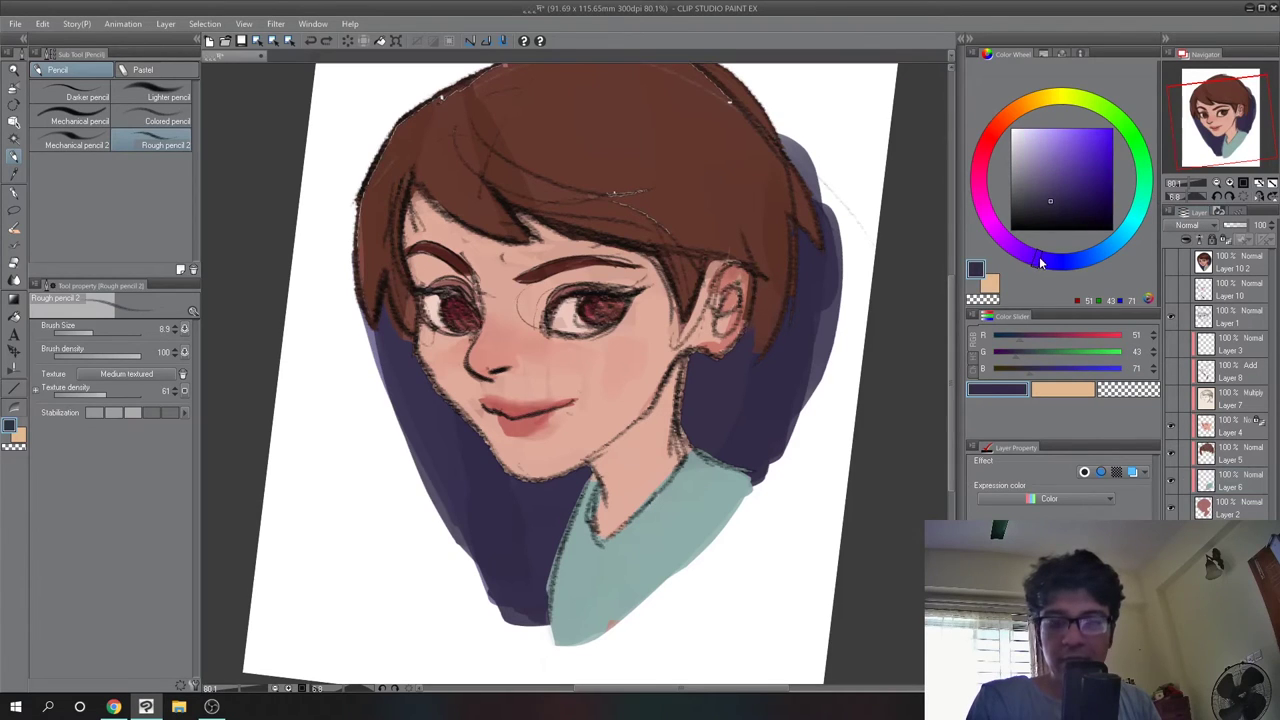
left_click(998, 120)
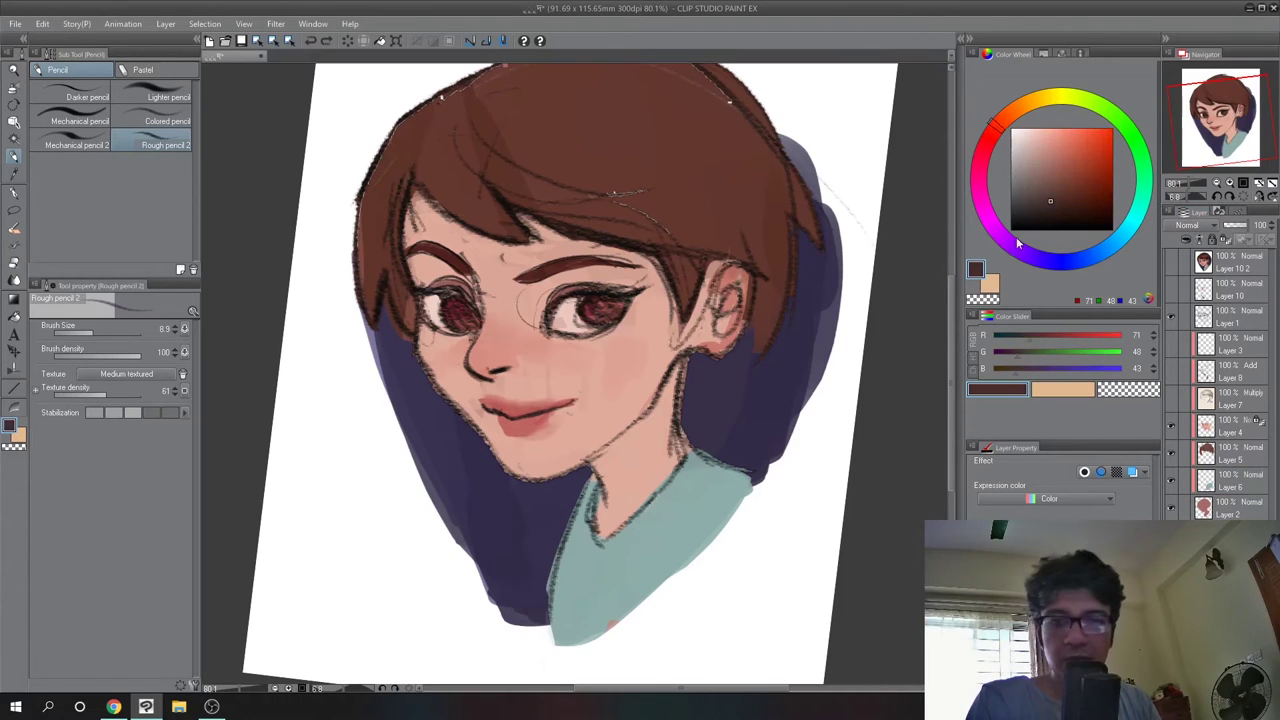
left_click(550, 521, "alt")
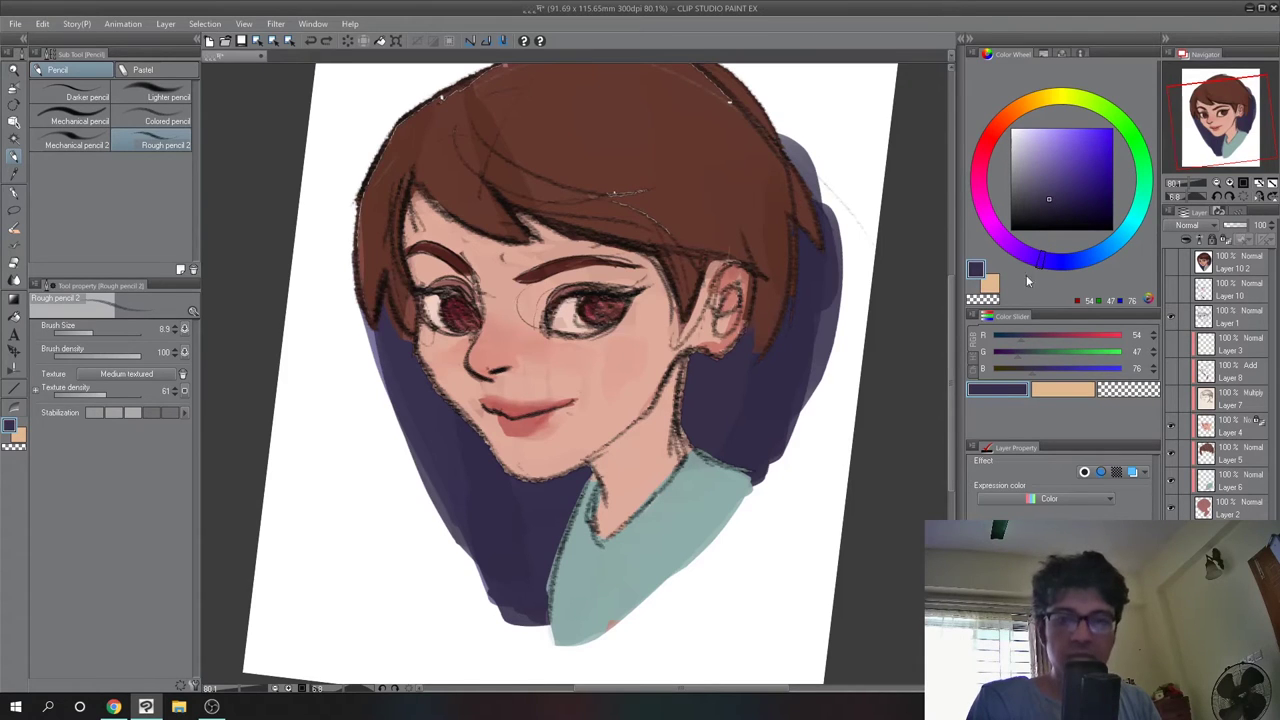
key("alt")
key("Down")
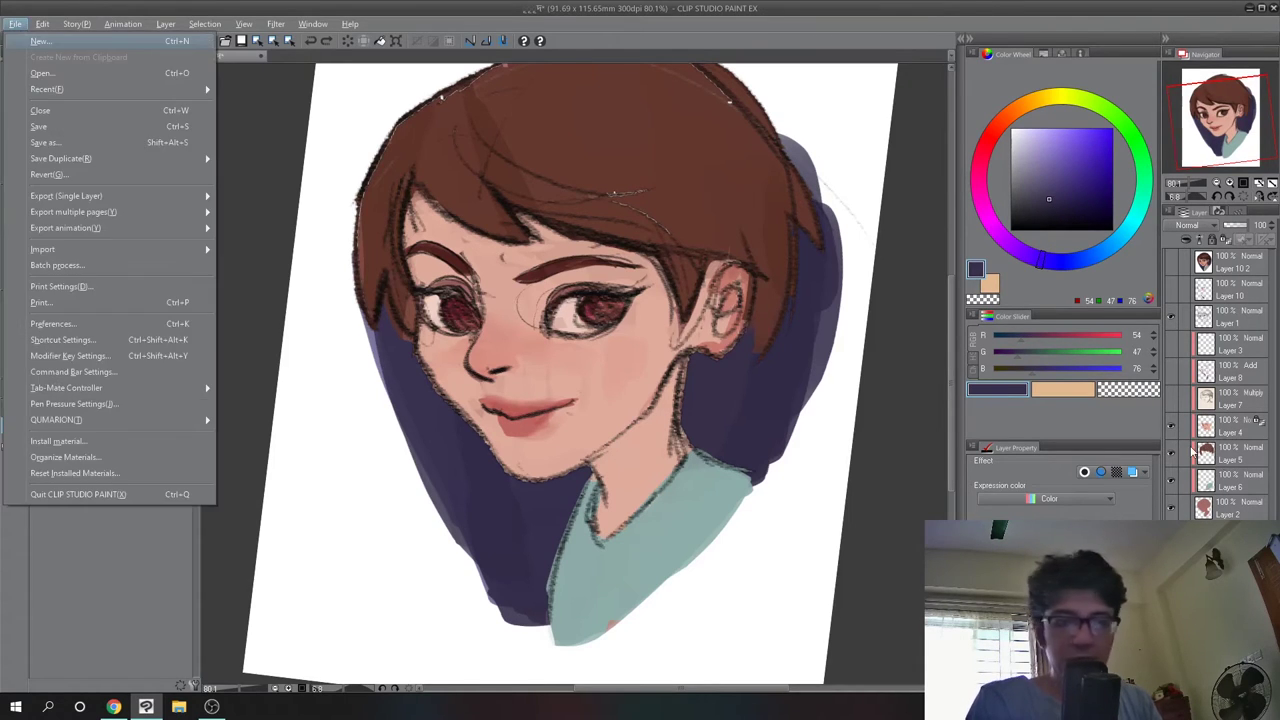
key("Escape")
key("Escape")
key("i")
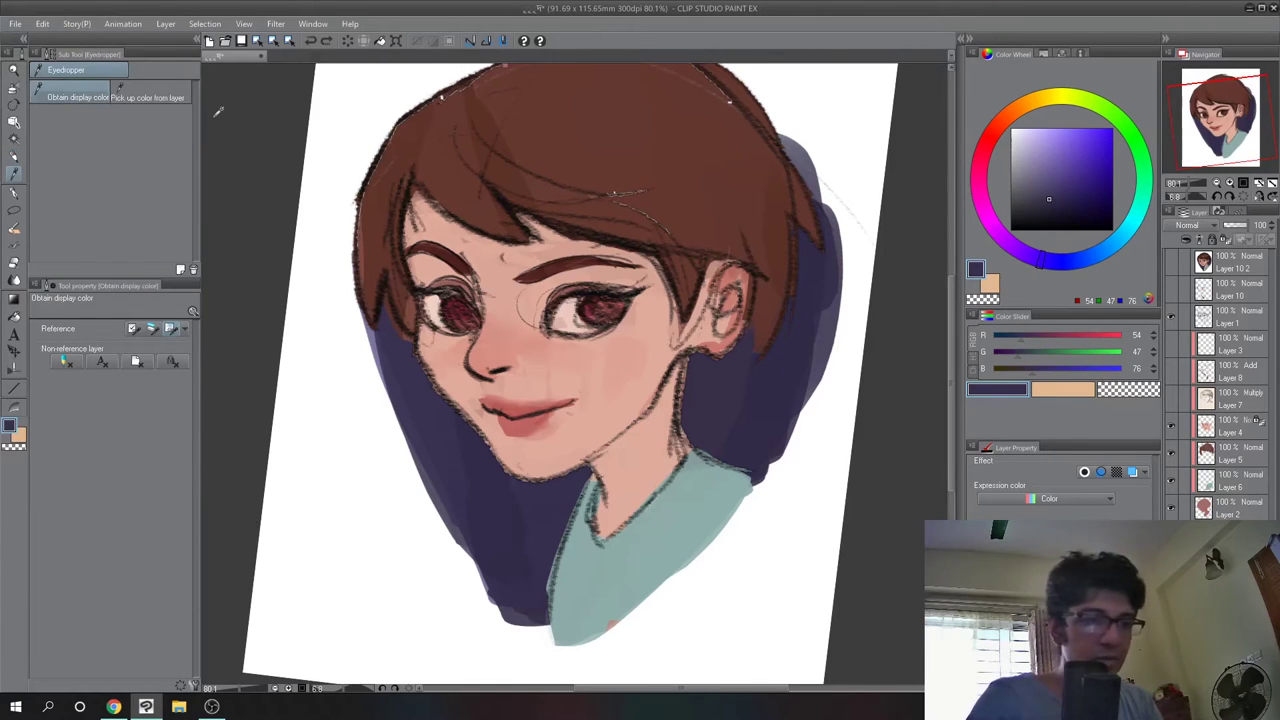
Switch to the Oil paint 2 brush and sample the background, shirt, cheek and hair colours
key("b")
left_click(740, 432, "alt")
left_click(711, 487, "alt")
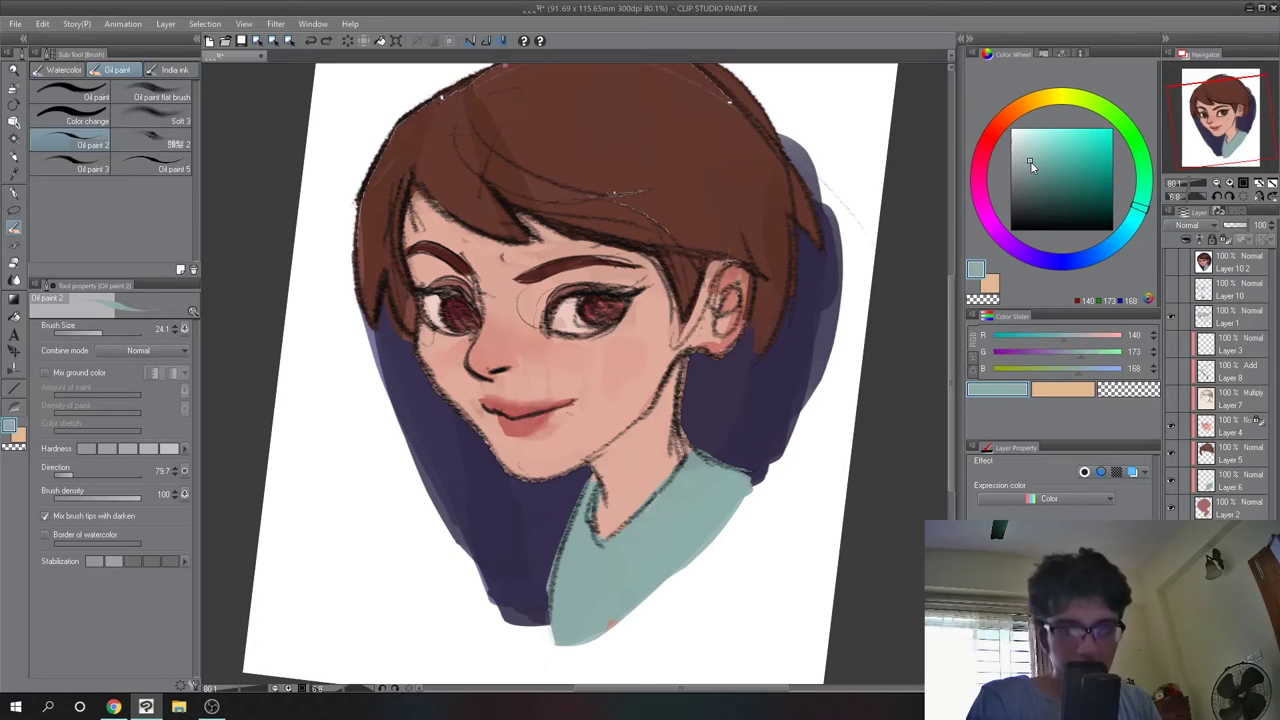
left_click(643, 372, "alt")
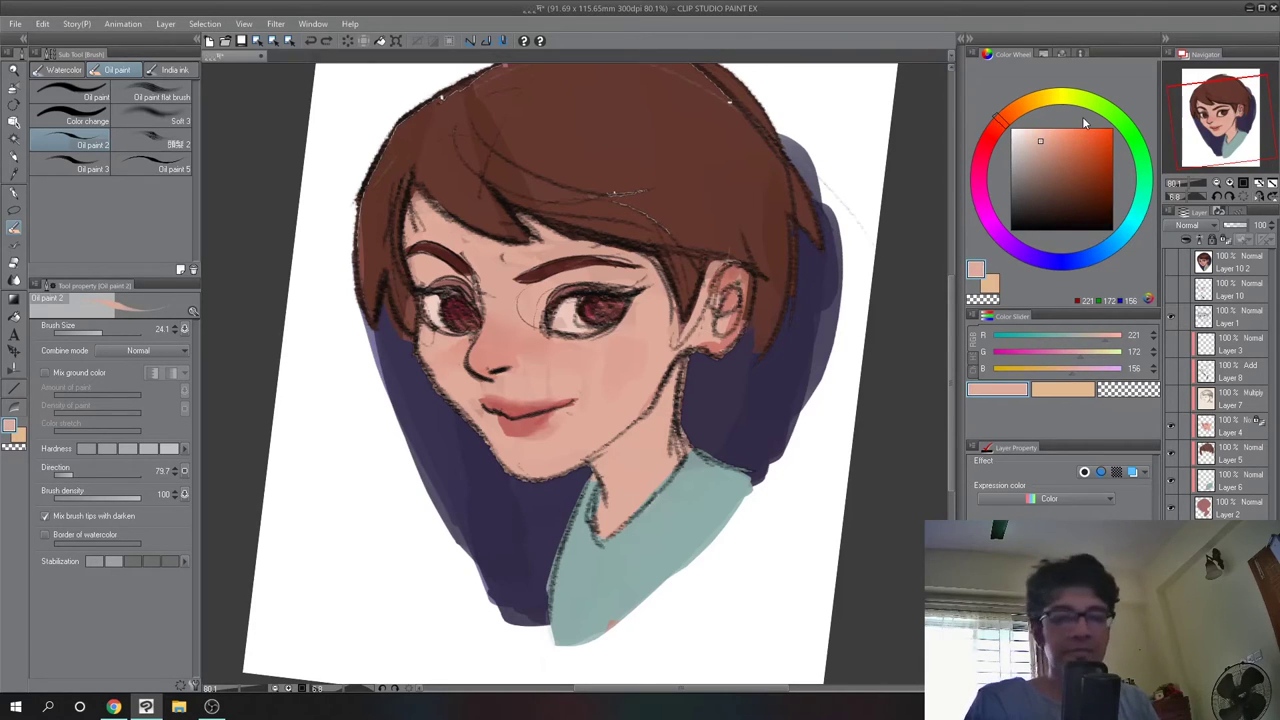
left_click(700, 212, "alt")
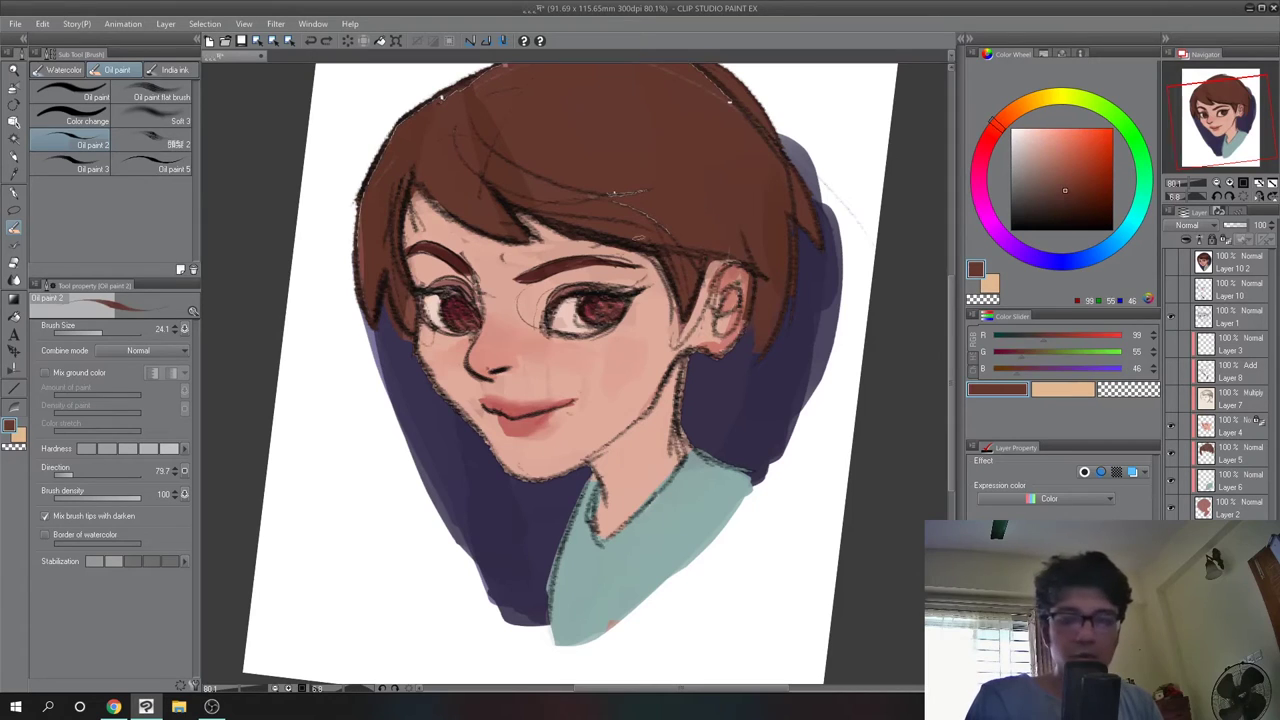
Compare the hair and cheek colours by sampling them alternately, and sample the lips and the skin beside the nose
left_click(645, 324, "alt")
left_click(692, 212, "alt")
left_click(647, 322, "alt")
left_click(696, 202, "alt")
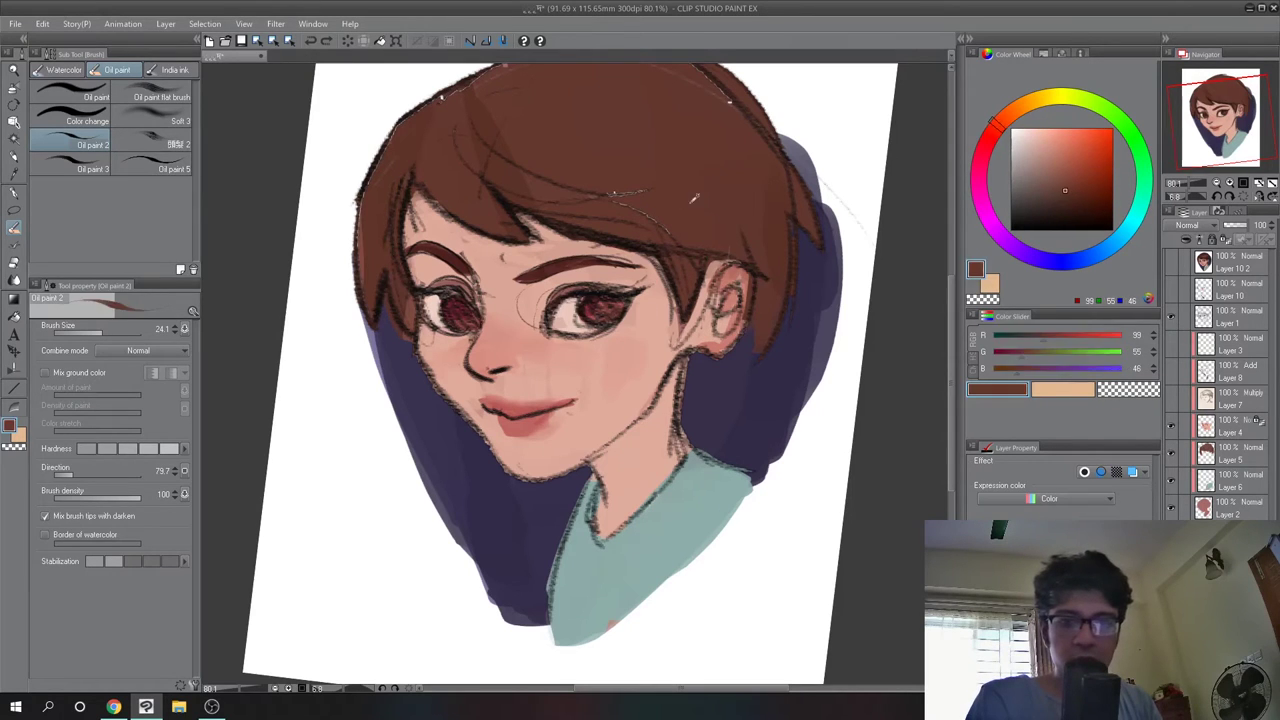
left_click(647, 322, "alt")
left_click(692, 212, "alt")
left_click(647, 322, "alt")
left_click(692, 212, "alt")
left_click(647, 318, "alt")
left_click(696, 210, "alt")
left_click(647, 312, "alt")
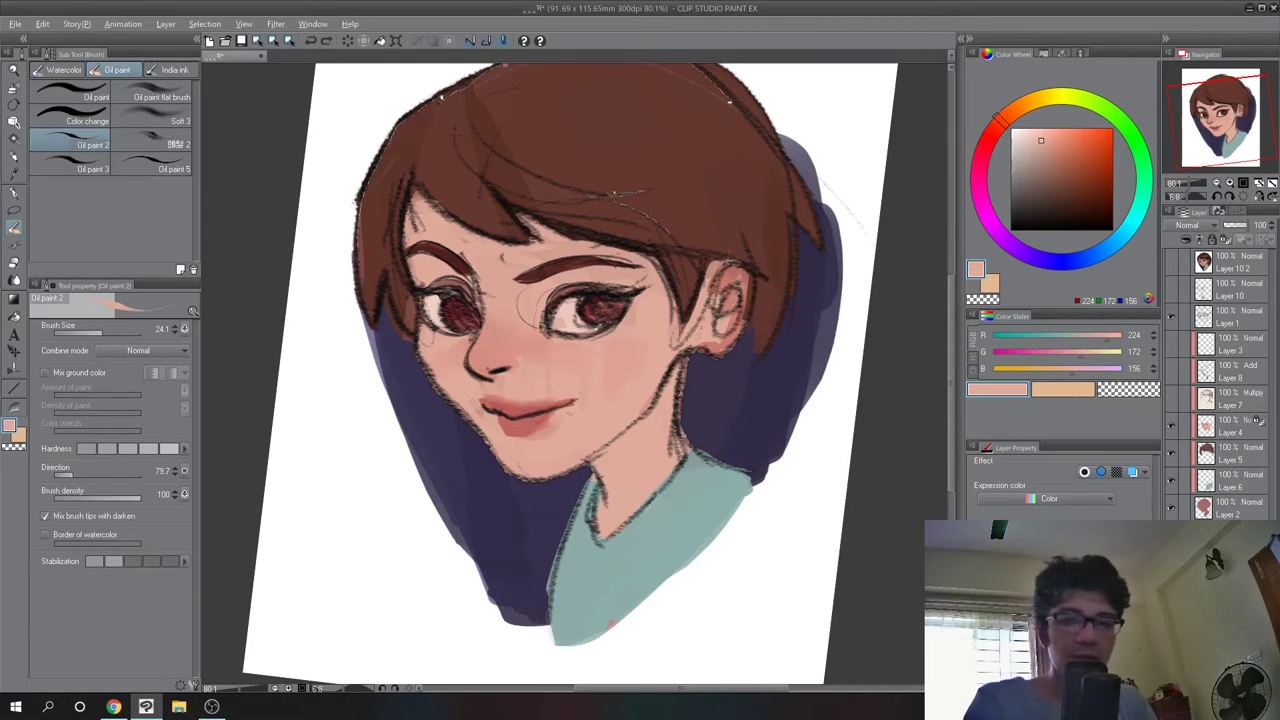
left_click(541, 401, "alt")
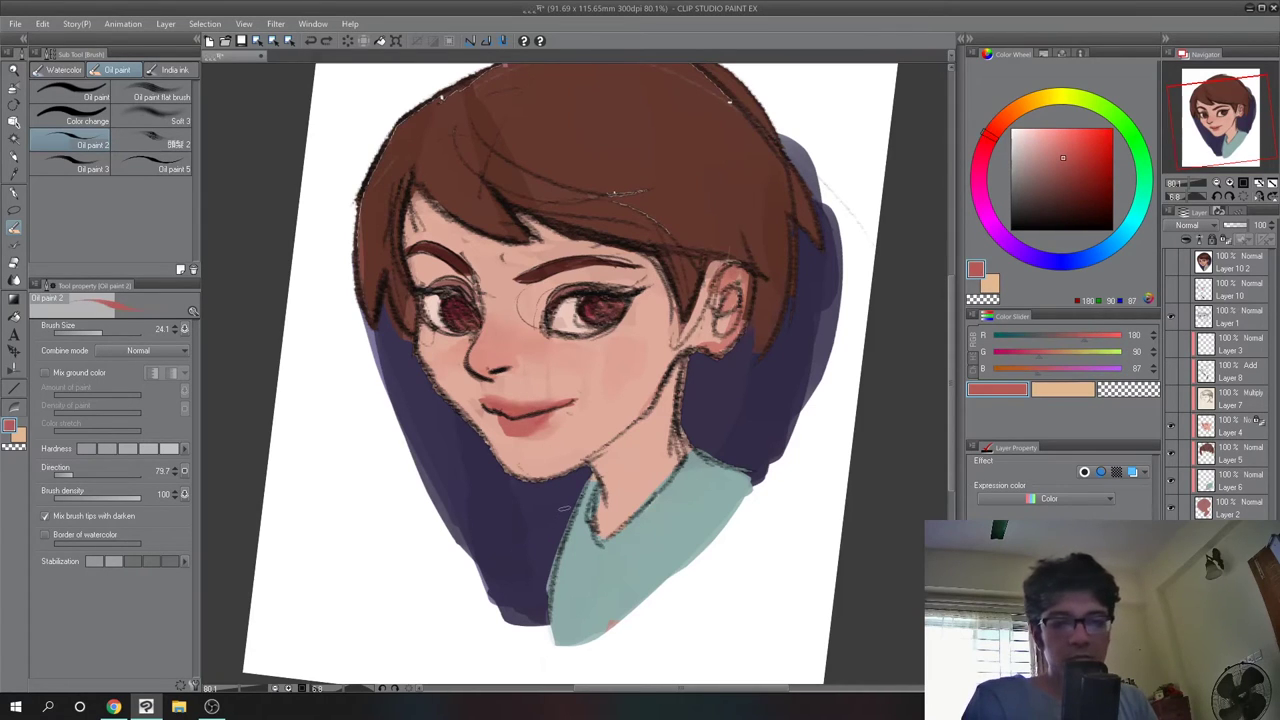
left_click(505, 368, "alt")
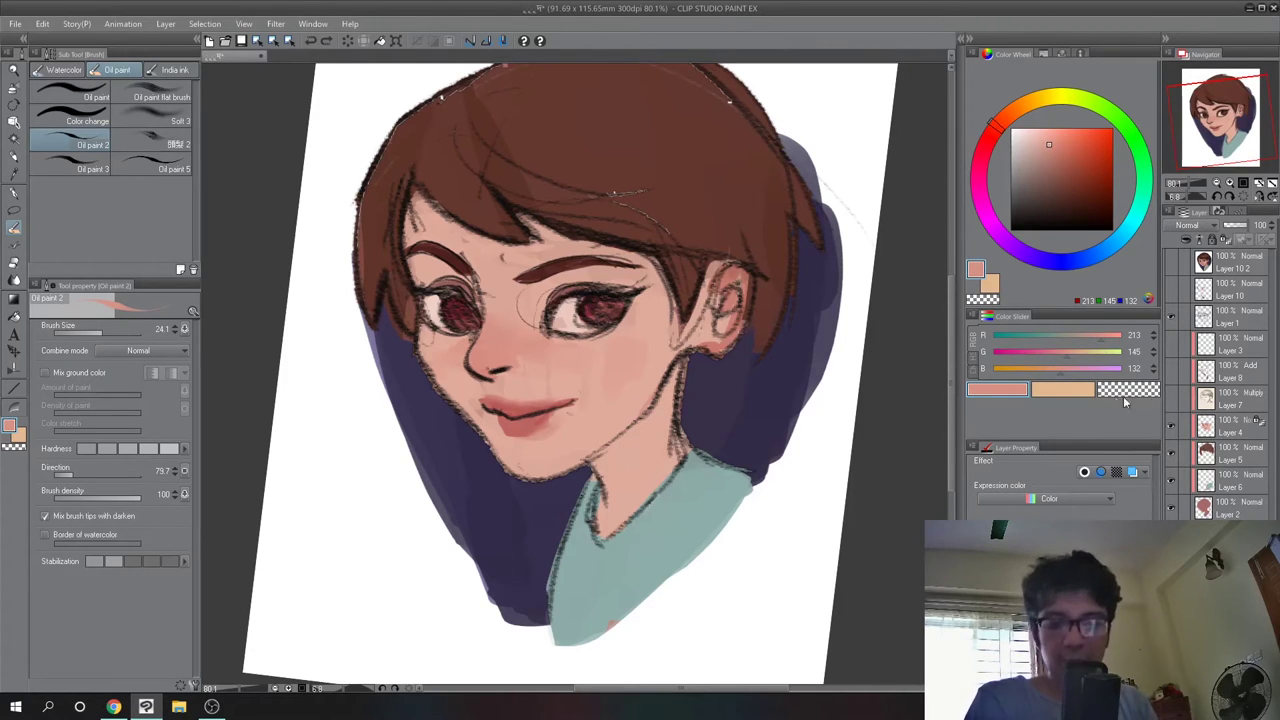
Sample the jaw's skin tone, select Layer 4 and darken the colour to RGB 180, 129, 118
key("b")
left_click(587, 440, "alt")
left_click(1205, 430)
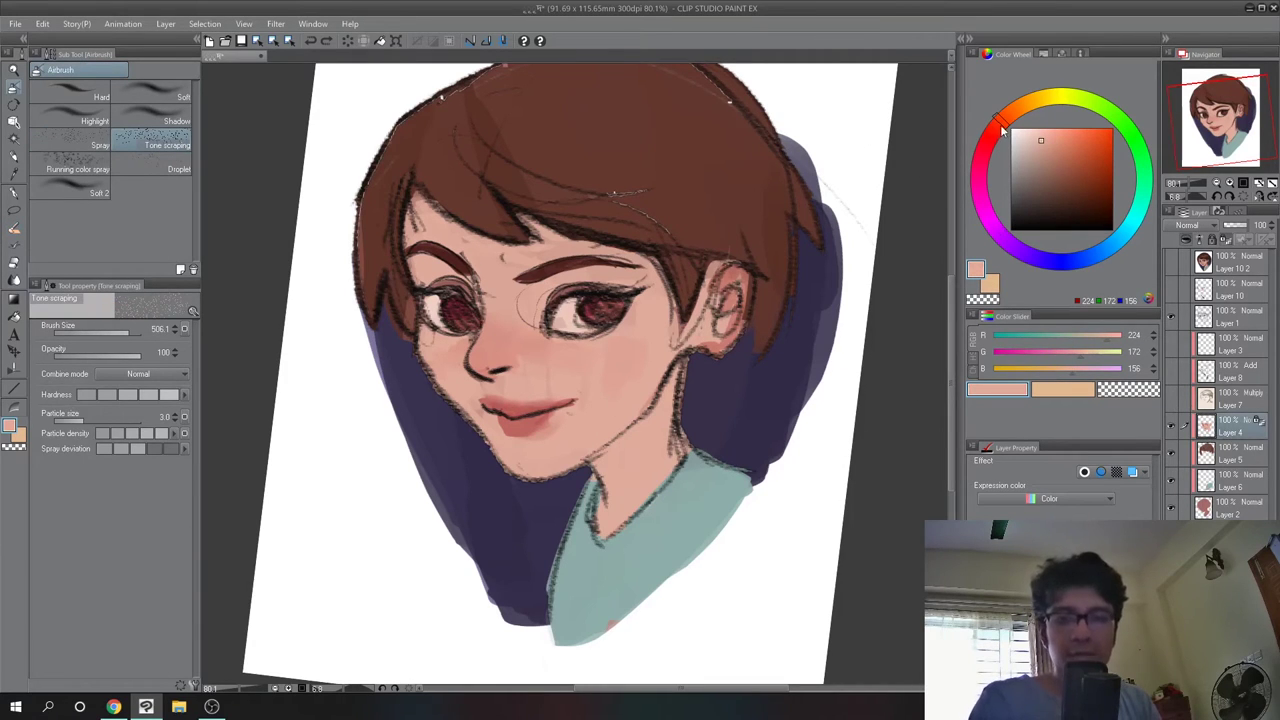
left_click(1053, 148)
left_click(1045, 157)
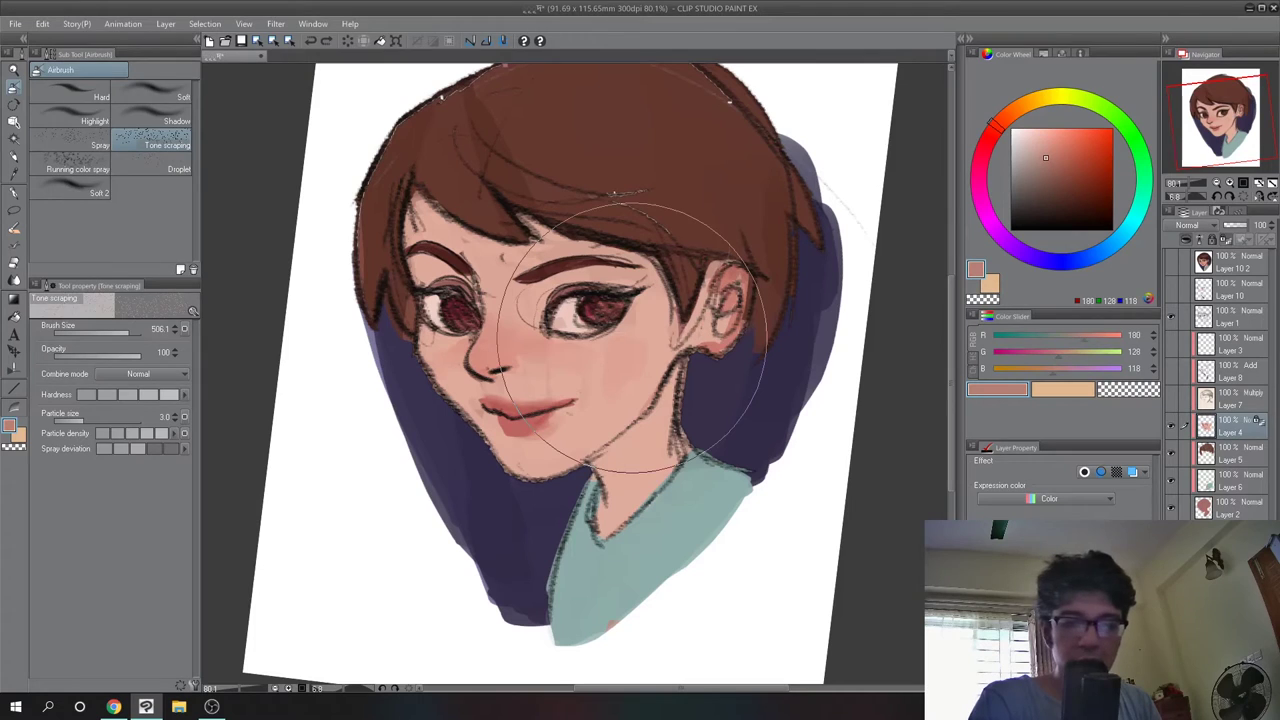
Try a shadow stroke along the jawline with the Oil paint 2 brush and undo it
key("b")
mouse_move(610, 402)
left_mouse_down()
mouse_move(652, 386)
mouse_move(577, 466)
left_mouse_up()
key("ctrl+z")
Enlarge the Oil paint 2 brush to 75.6 and set a more saturated shadow colour of RGB 183, 110, 96
key("b")
key("]")
key("]")
key("]")
key("]")
key("]")
key("]")
key("]")
key("]")
key("]")
key("]")
key("]")
key("]")
left_click(1059, 157)
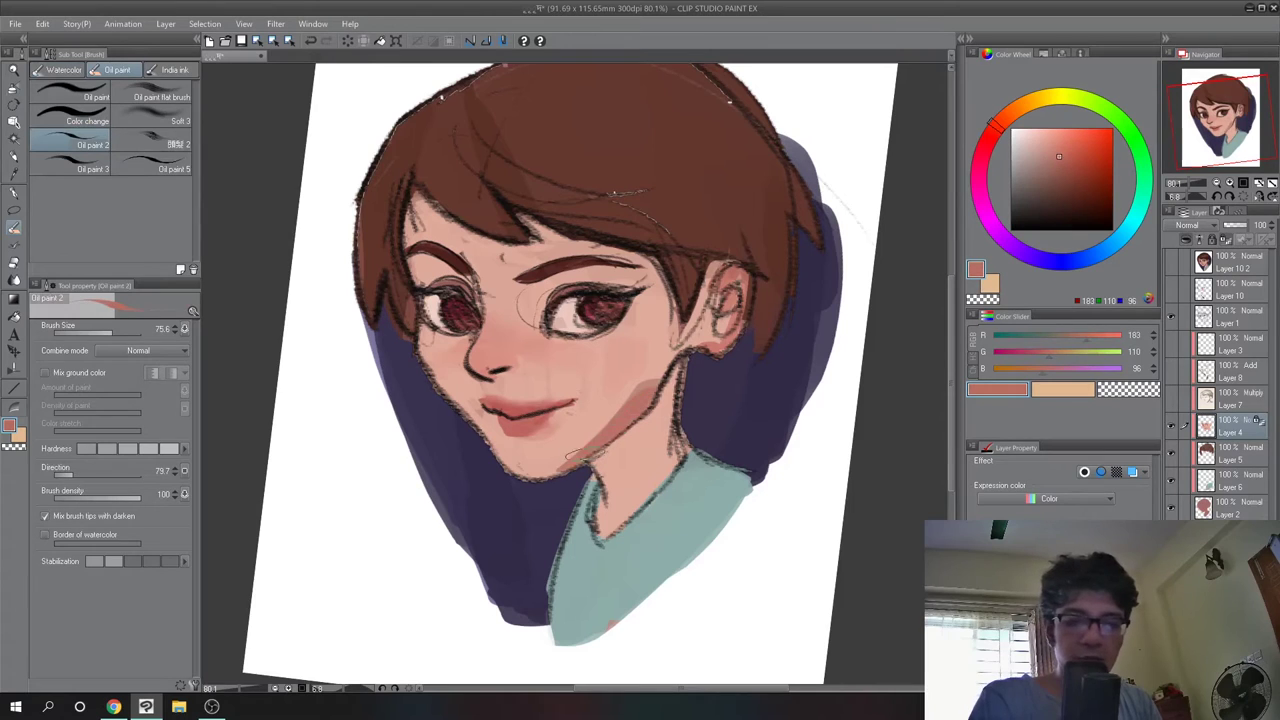
Extend the jaw shadow up towards the ear on Layer 4 and undo the shadow strokes
left_click_drag(677, 352, 641, 377)
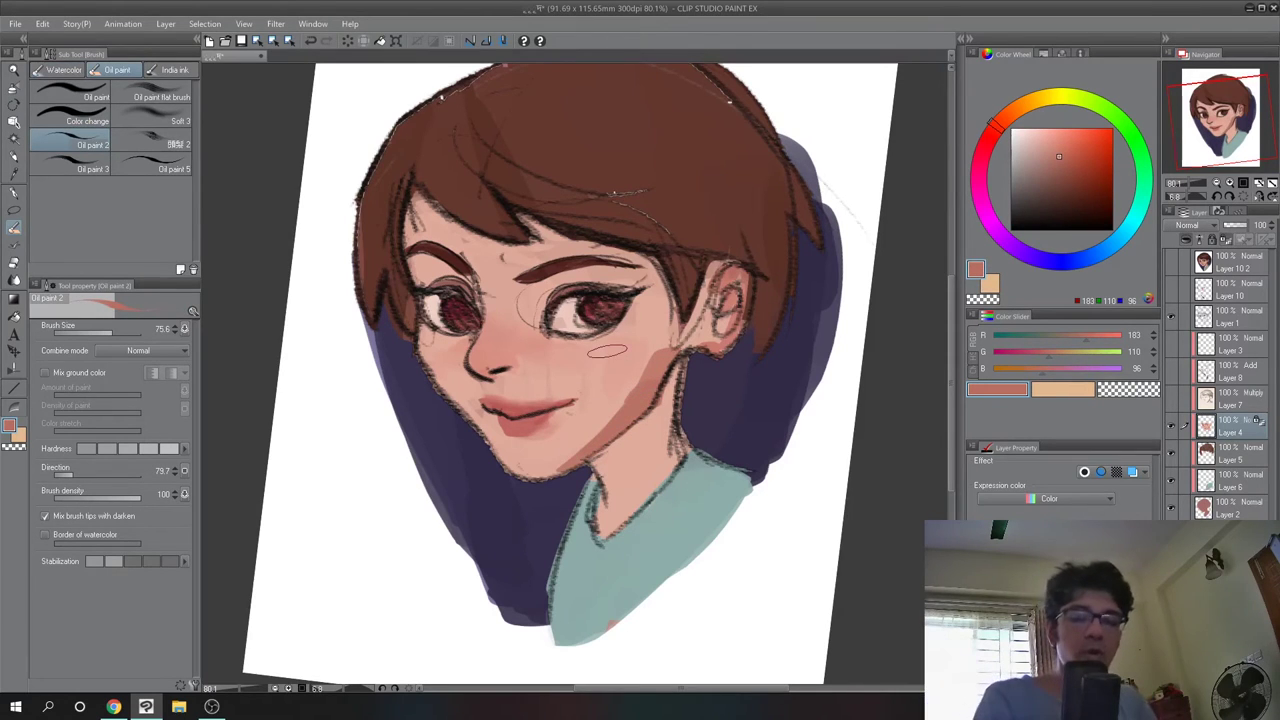
key("ctrl+z")
key("ctrl+z")
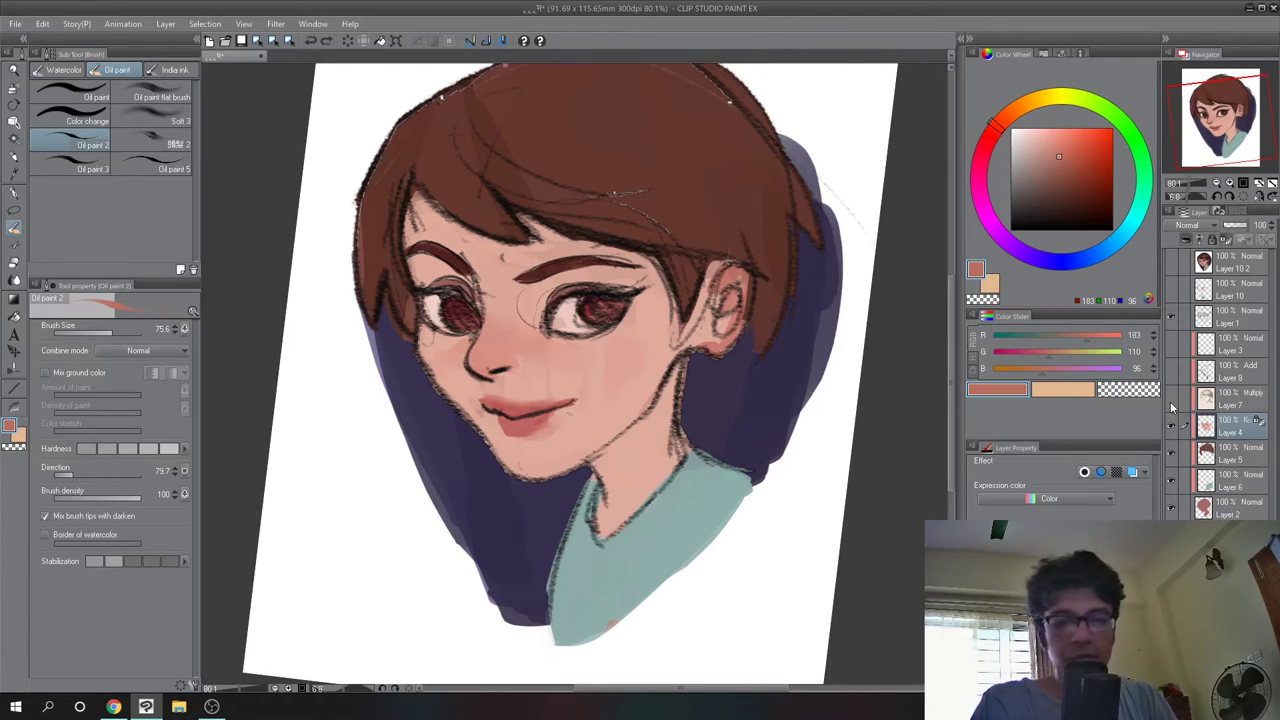
Show the Multiply shading on Layer 7 over the portrait's flat colours
left_click(1172, 399)
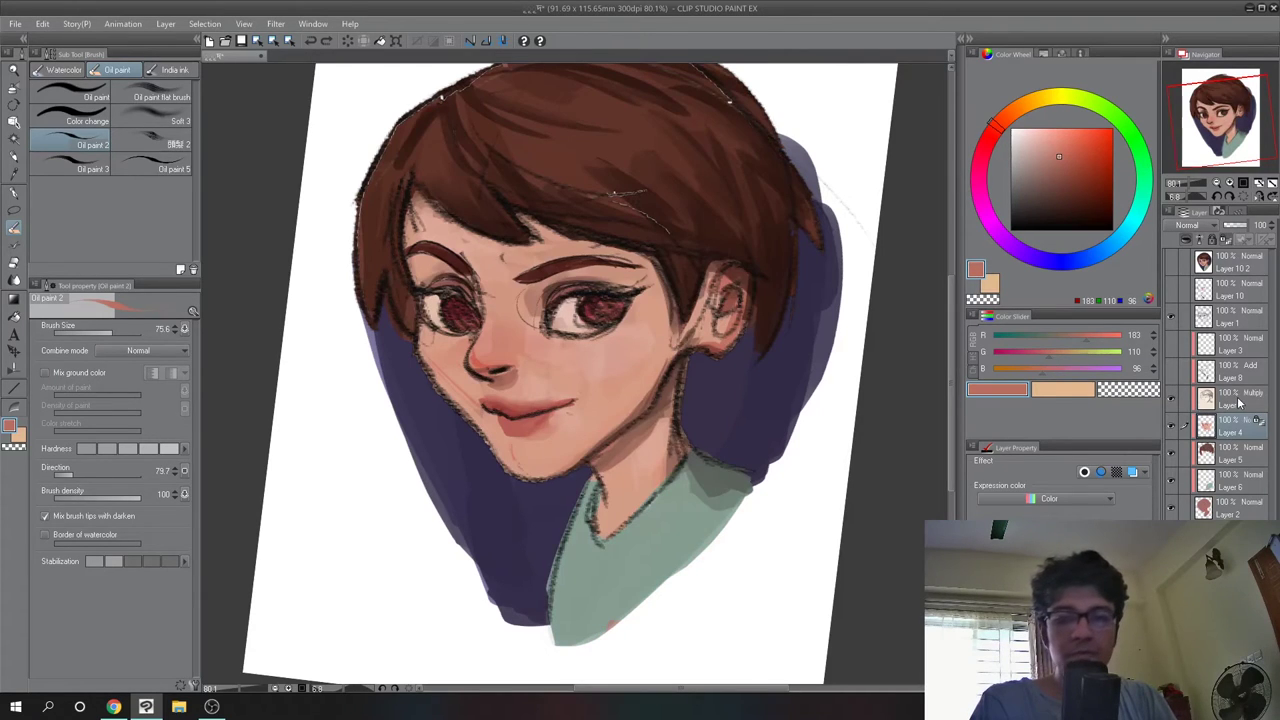
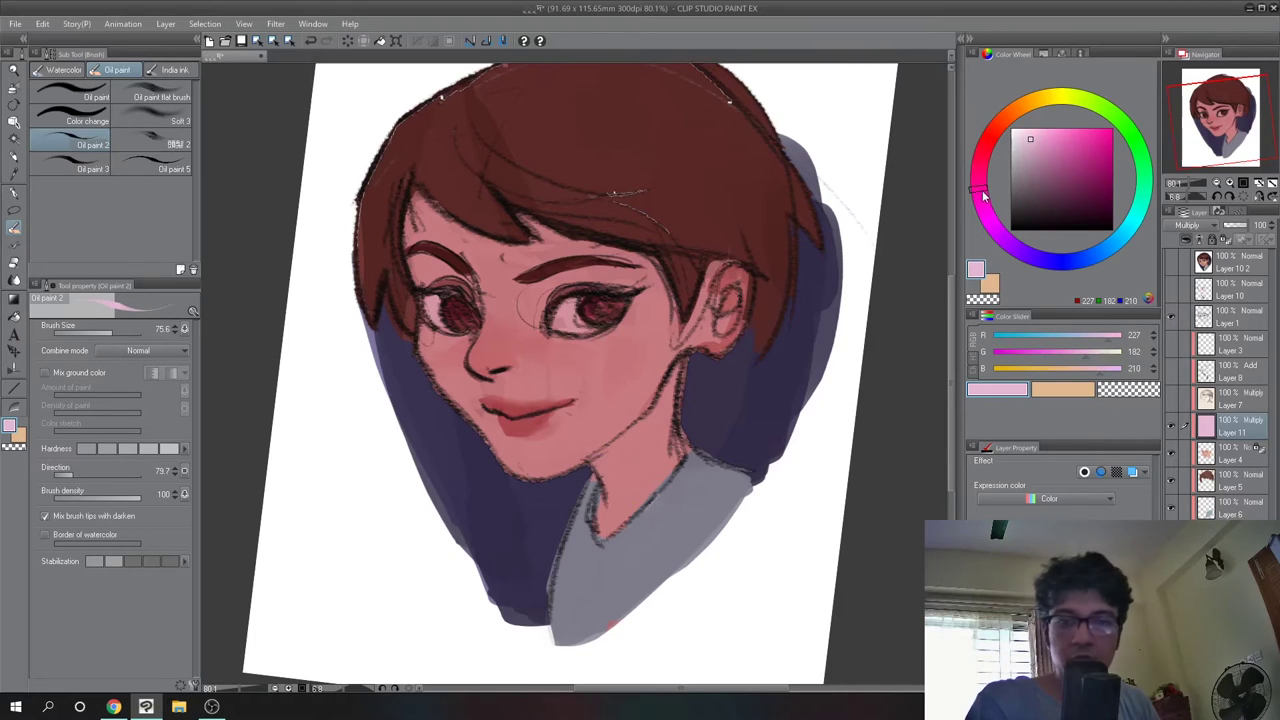
Choose a muted purple of RGB 135, 108, 137 and paint shadows around both eye sockets on Multiply Layer 11 with Oil paint 2
left_click_drag(983, 195, 990, 210)
left_click_drag(1030, 147, 1024, 163)
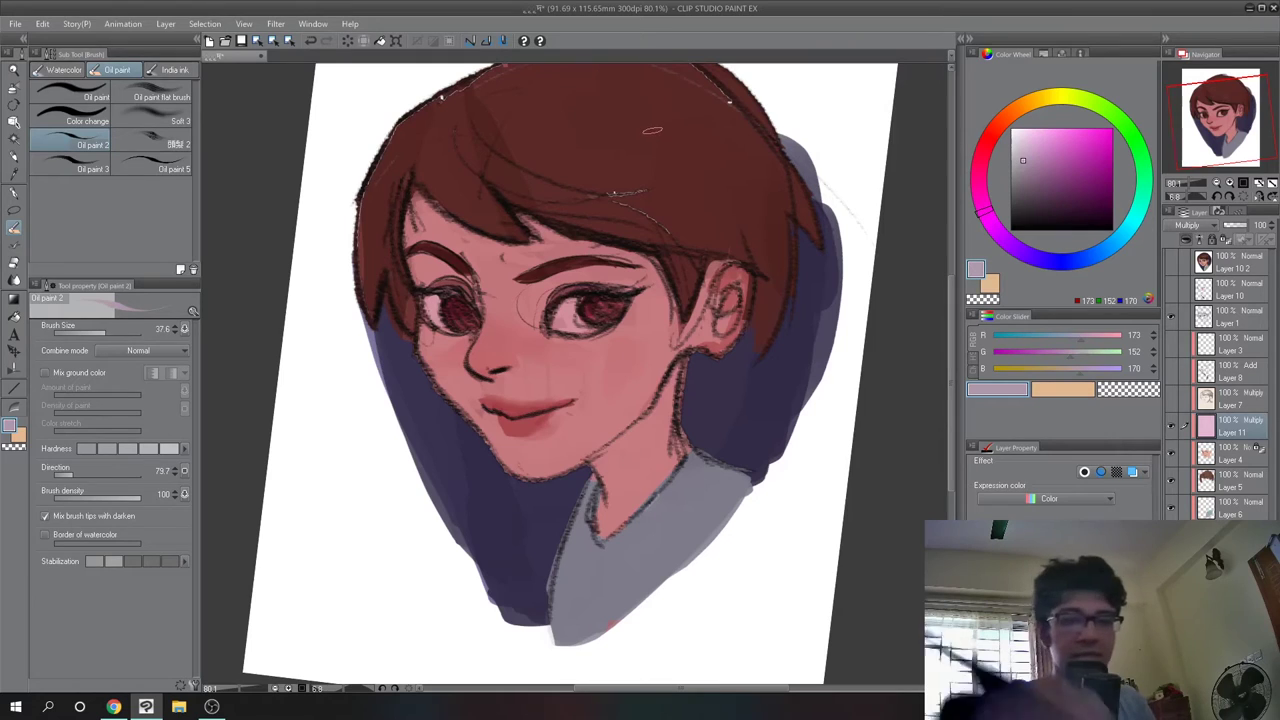
left_click(1027, 170)
left_click(1030, 170)
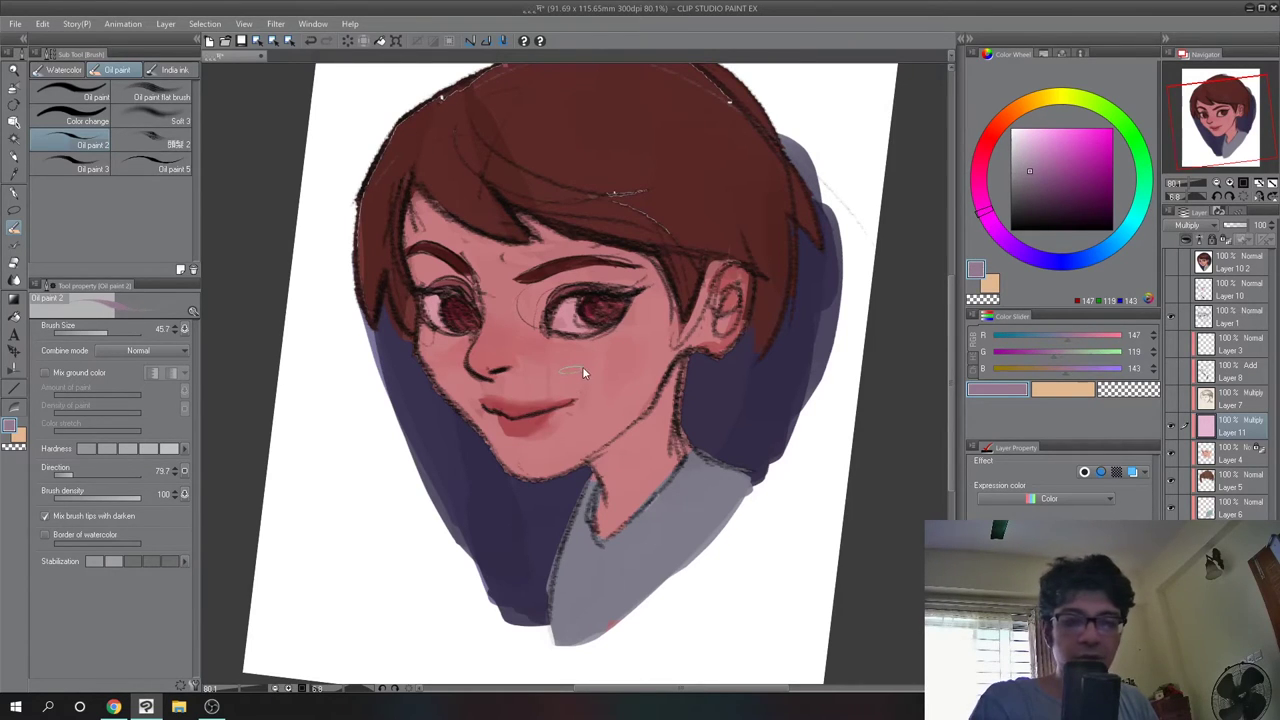
left_click(1032, 176)
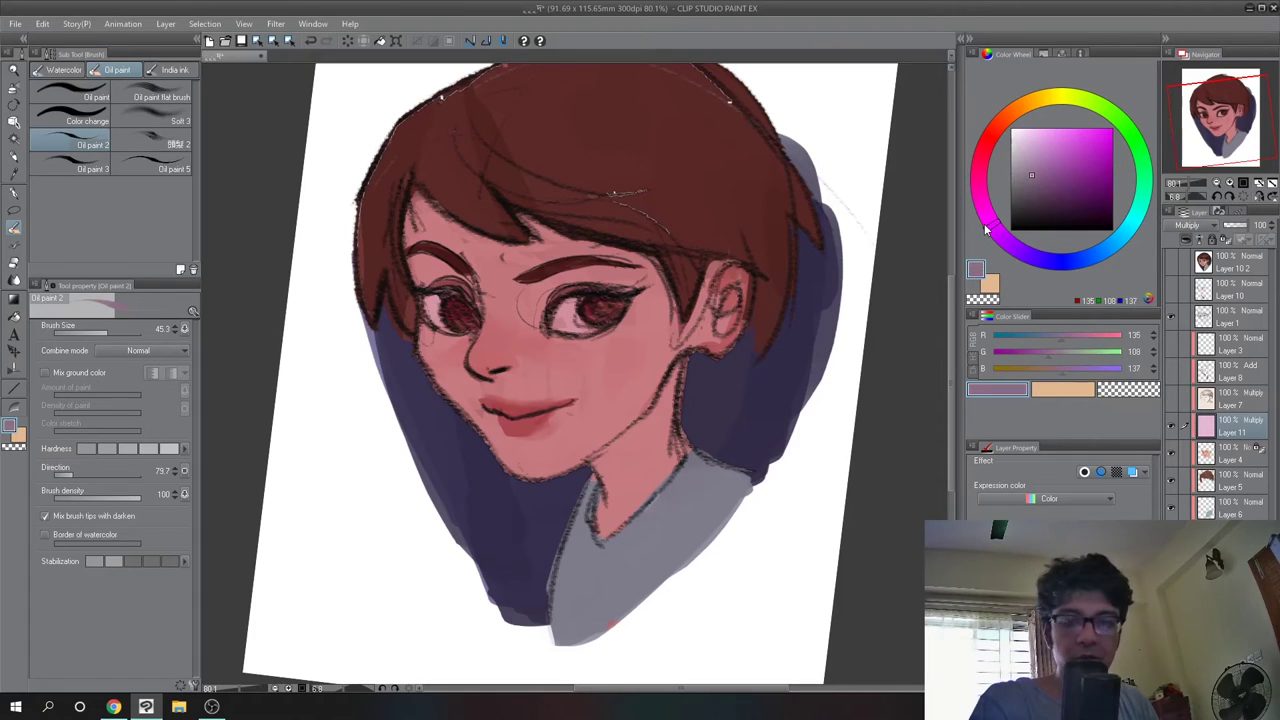
mouse_move(522, 285)
left_mouse_down()
mouse_move(540, 310)
mouse_move(560, 282)
mouse_move(580, 270)
mouse_move(585, 280)
mouse_move(532, 281)
mouse_move(527, 310)
mouse_move(543, 272)
mouse_move(594, 271)
mouse_move(630, 290)
left_mouse_up()
key("bracketleft")
left_click_drag(412, 258, 434, 281)
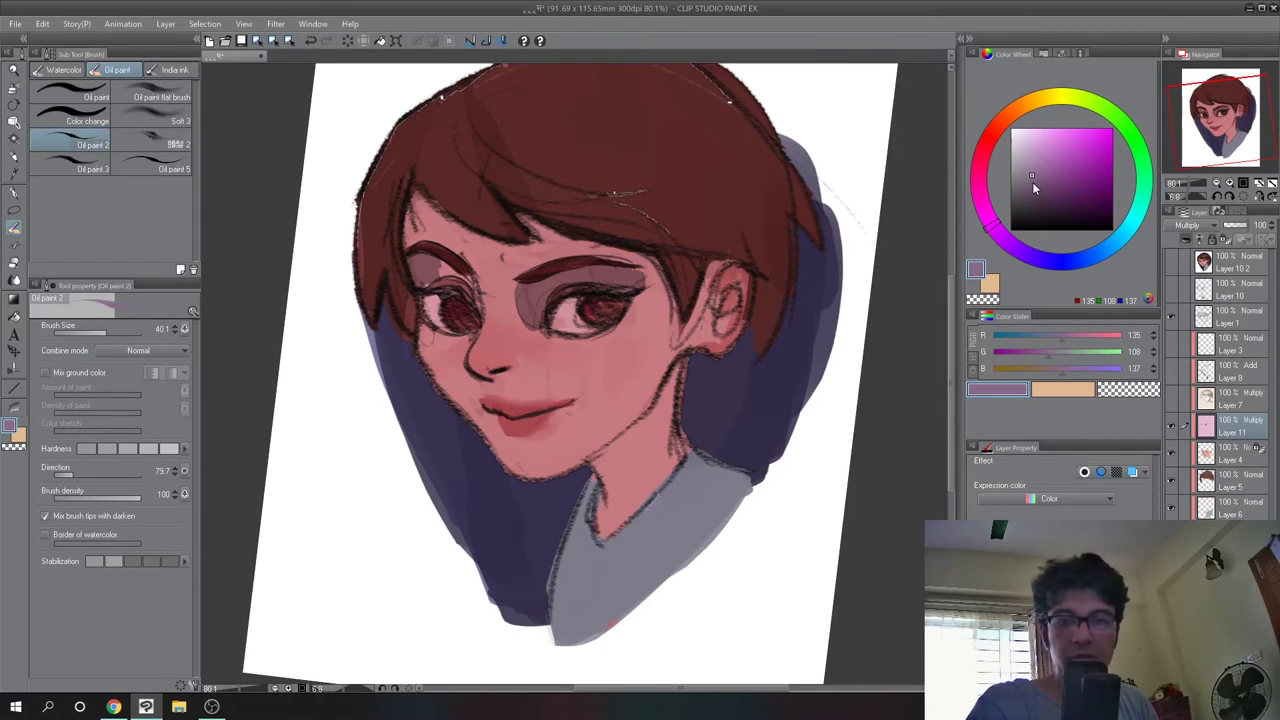
Darken the shadow colour to RGB 114, 96, 117 and repaint both eye sockets on Layer 11
left_click(1027, 184)
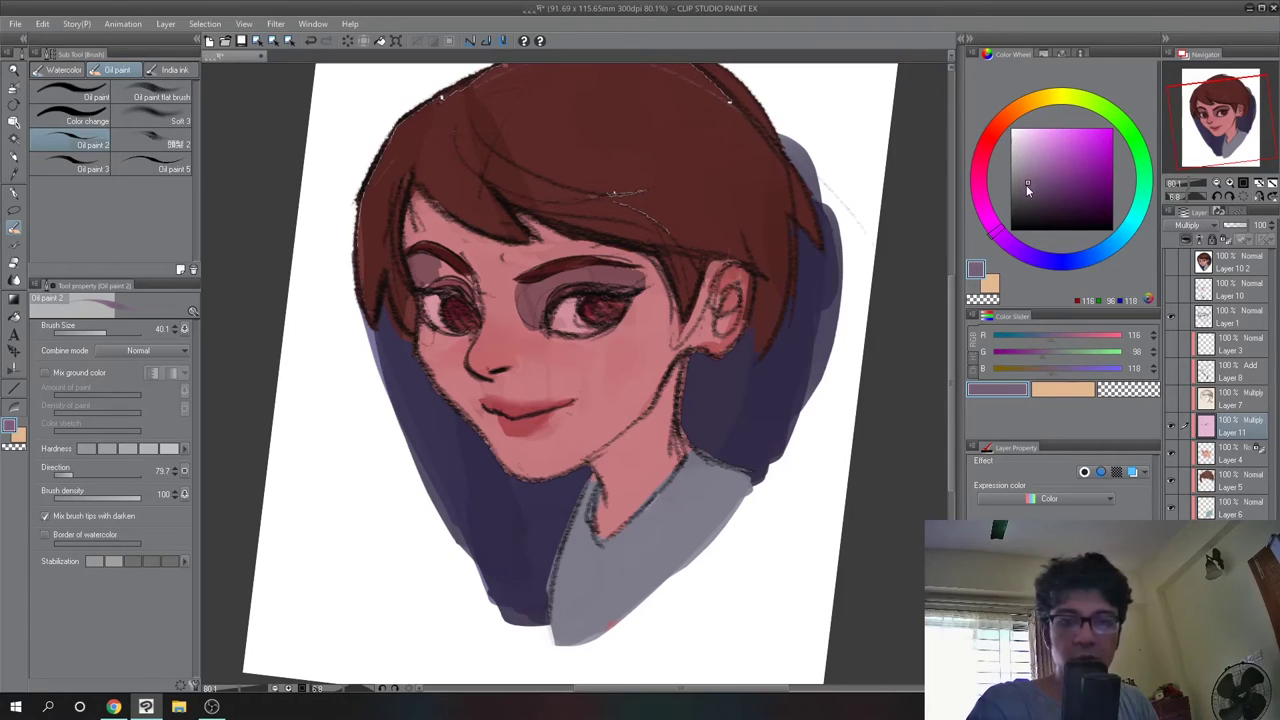
left_click(1028, 183)
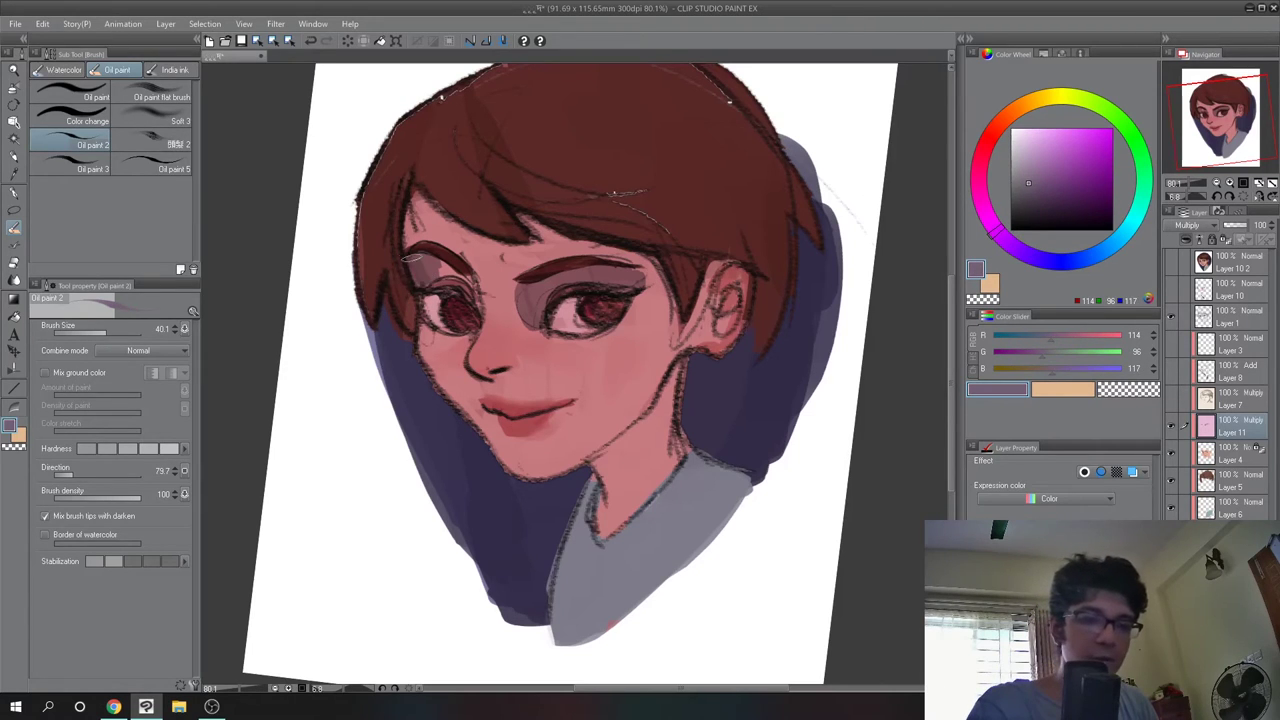
mouse_move(410, 257)
left_mouse_down()
mouse_move(442, 286)
mouse_move(445, 267)
mouse_move(453, 299)
left_mouse_up()
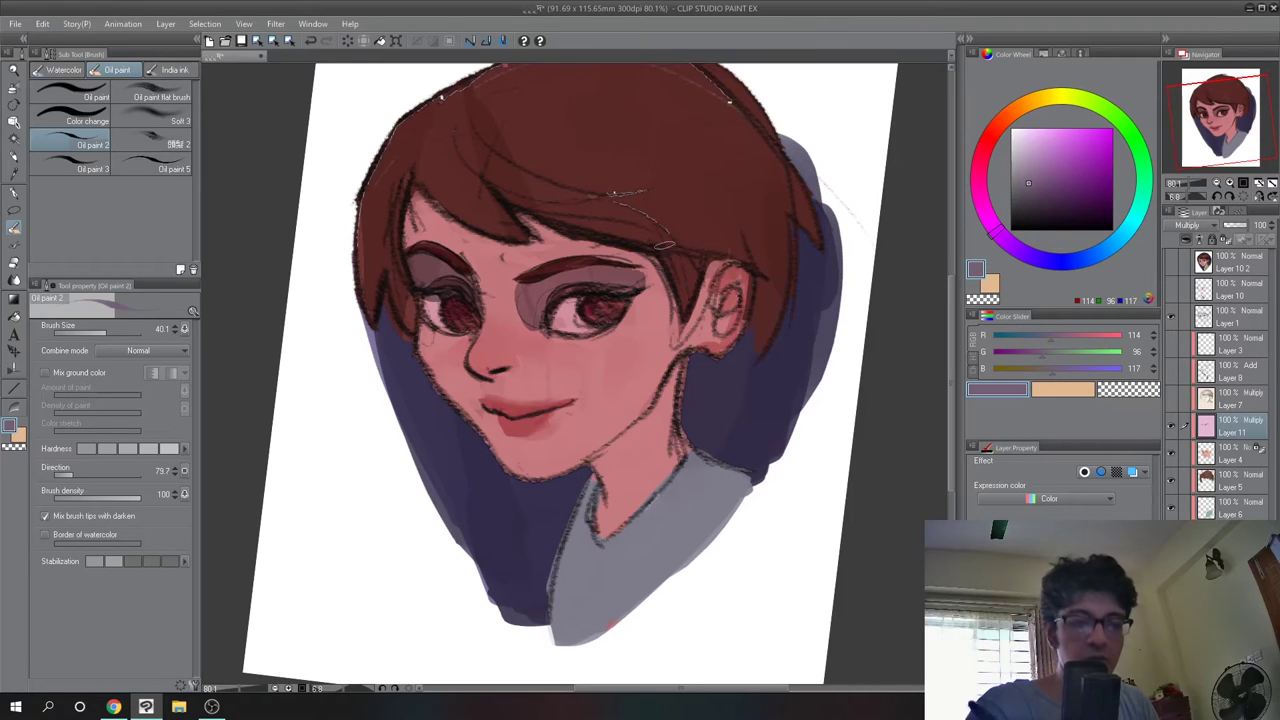
mouse_move(531, 279)
left_mouse_down()
mouse_move(539, 324)
mouse_move(528, 310)
mouse_move(543, 318)
mouse_move(548, 295)
mouse_move(554, 309)
mouse_move(567, 297)
mouse_move(549, 313)
mouse_move(554, 292)
mouse_move(575, 292)
mouse_move(582, 260)
mouse_move(622, 282)
left_mouse_up()
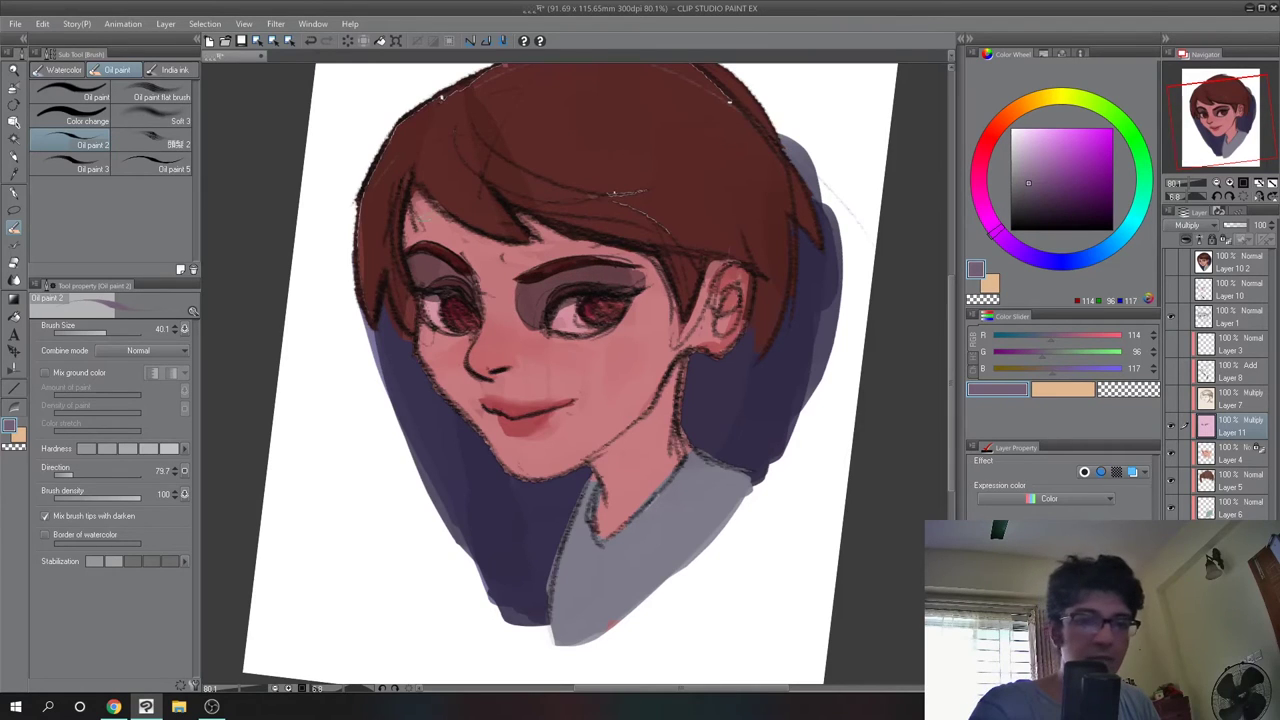
Shade the forehead beneath the fringe with the brush at 34.9, extending the shadow across the nose bridge to the temple
mouse_move(414, 191)
left_mouse_down()
mouse_move(406, 245)
mouse_move(425, 183)
mouse_move(408, 208)
mouse_move(412, 183)
mouse_move(472, 228)
left_mouse_up()
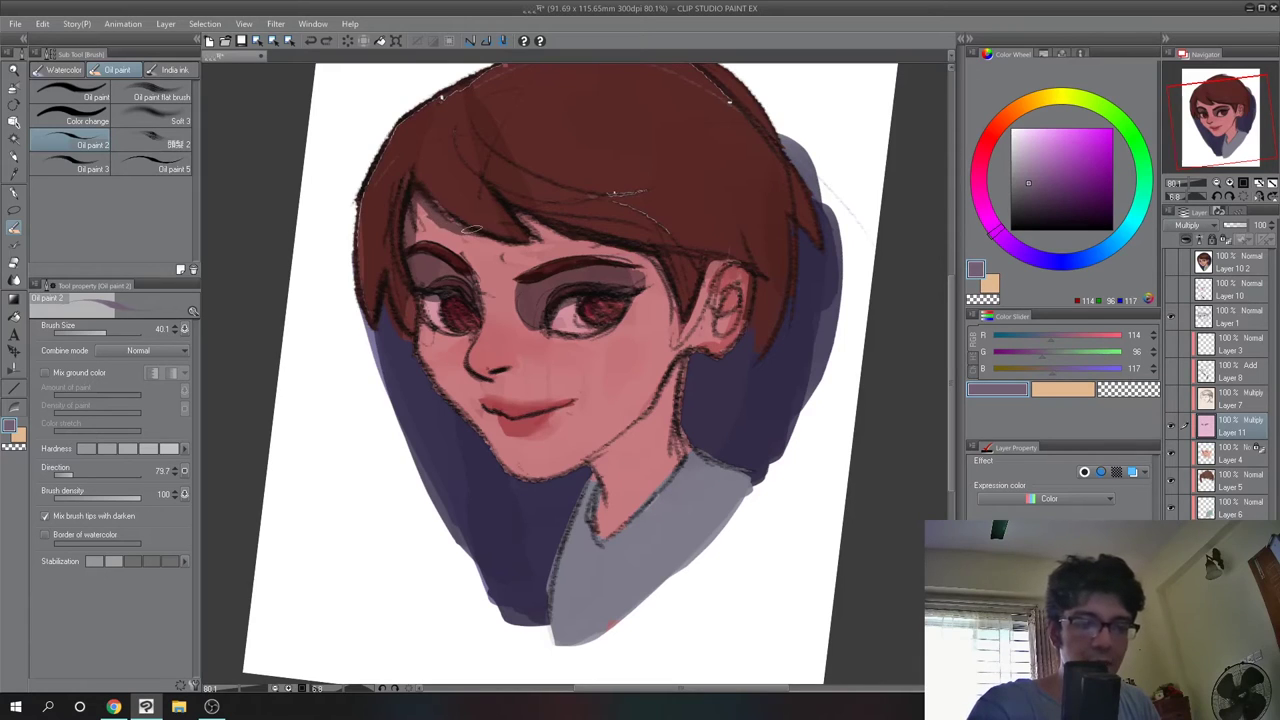
key("ctrl+z")
left_click_drag(421, 193, 510, 241)
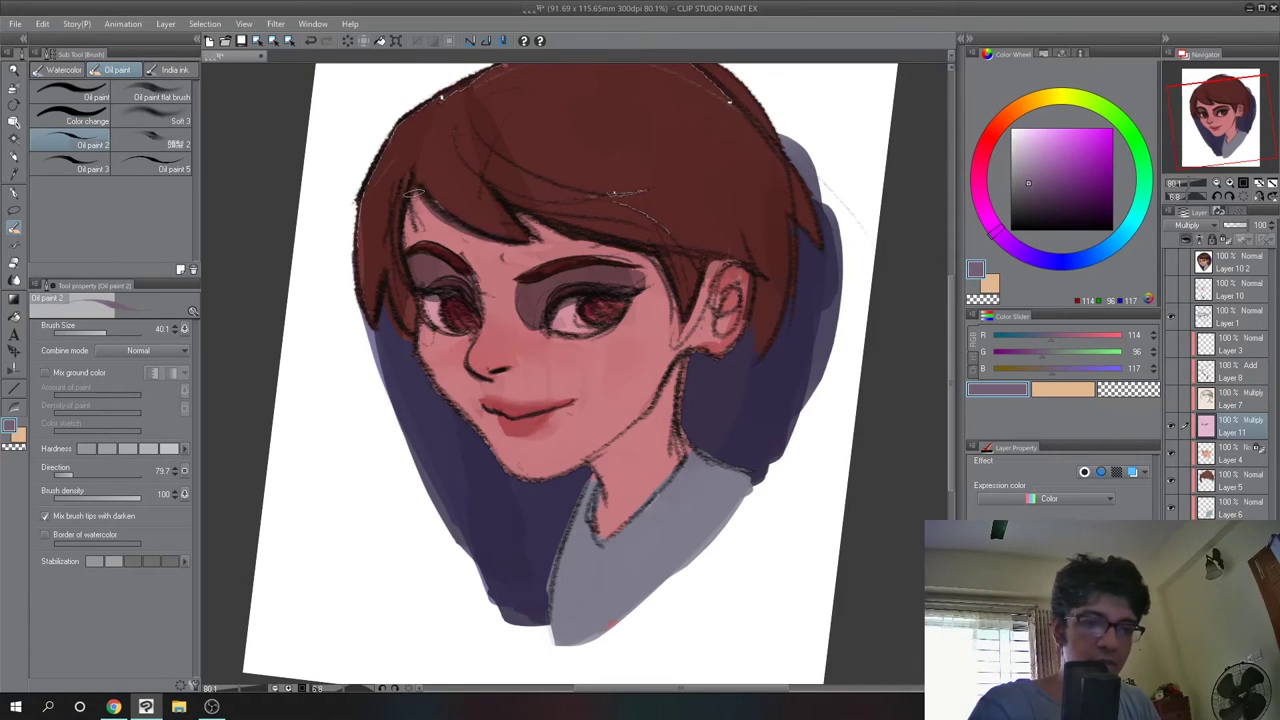
mouse_move(415, 191)
left_mouse_down()
mouse_move(408, 252)
mouse_move(410, 215)
left_mouse_up()
mouse_move(512, 242)
left_mouse_down()
mouse_move(527, 221)
mouse_move(534, 240)
mouse_move(560, 232)
mouse_move(645, 255)
mouse_move(630, 265)
mouse_move(645, 268)
left_mouse_up()
key("[")
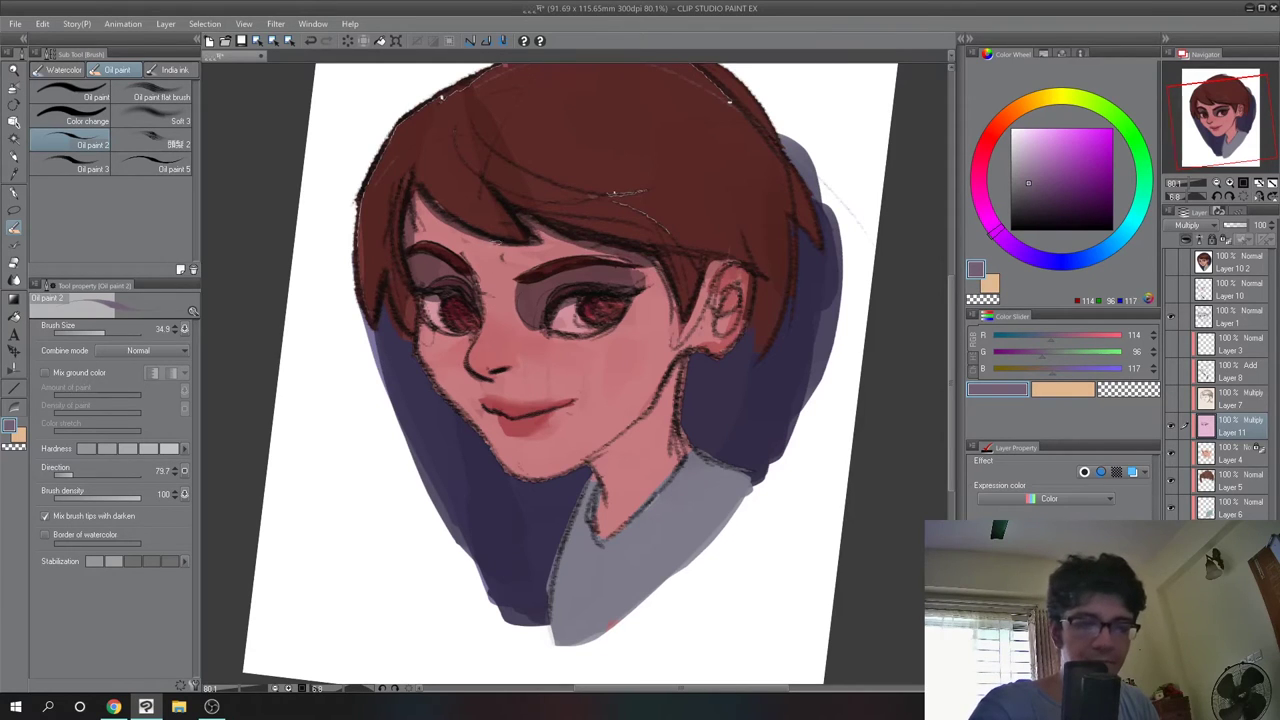
mouse_move(410, 197)
left_mouse_down()
mouse_move(417, 241)
mouse_move(433, 216)
mouse_move(442, 246)
mouse_move(473, 271)
mouse_move(480, 312)
mouse_move(522, 287)
mouse_move(478, 313)
mouse_move(486, 298)
mouse_move(515, 315)
mouse_move(486, 299)
mouse_move(488, 318)
mouse_move(520, 318)
mouse_move(481, 267)
mouse_move(518, 286)
mouse_move(519, 238)
mouse_move(553, 268)
mouse_move(593, 252)
mouse_move(643, 258)
left_mouse_up()
left_click_drag(505, 313, 548, 336)
left_click_drag(634, 280, 658, 289)
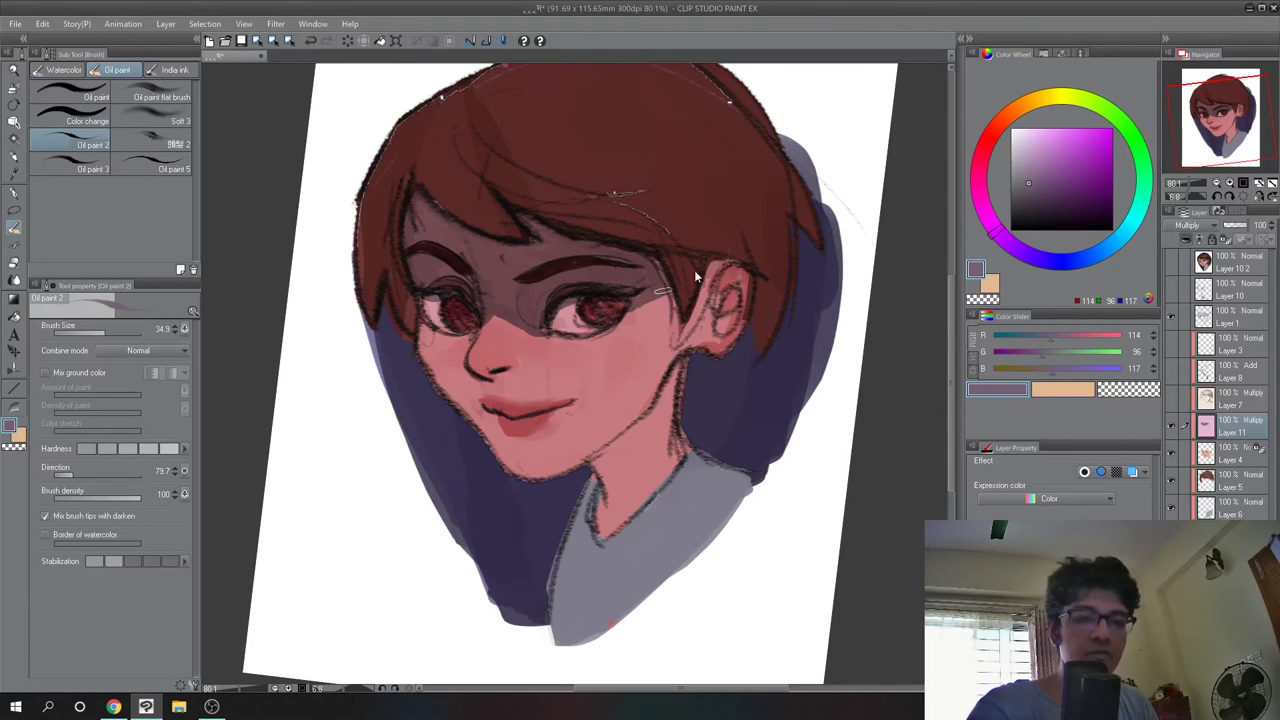
Enlarge the Oil paint 2 brush to 44.7 and shade the underside of the nose
left_click_drag(609, 340, 442, 307)
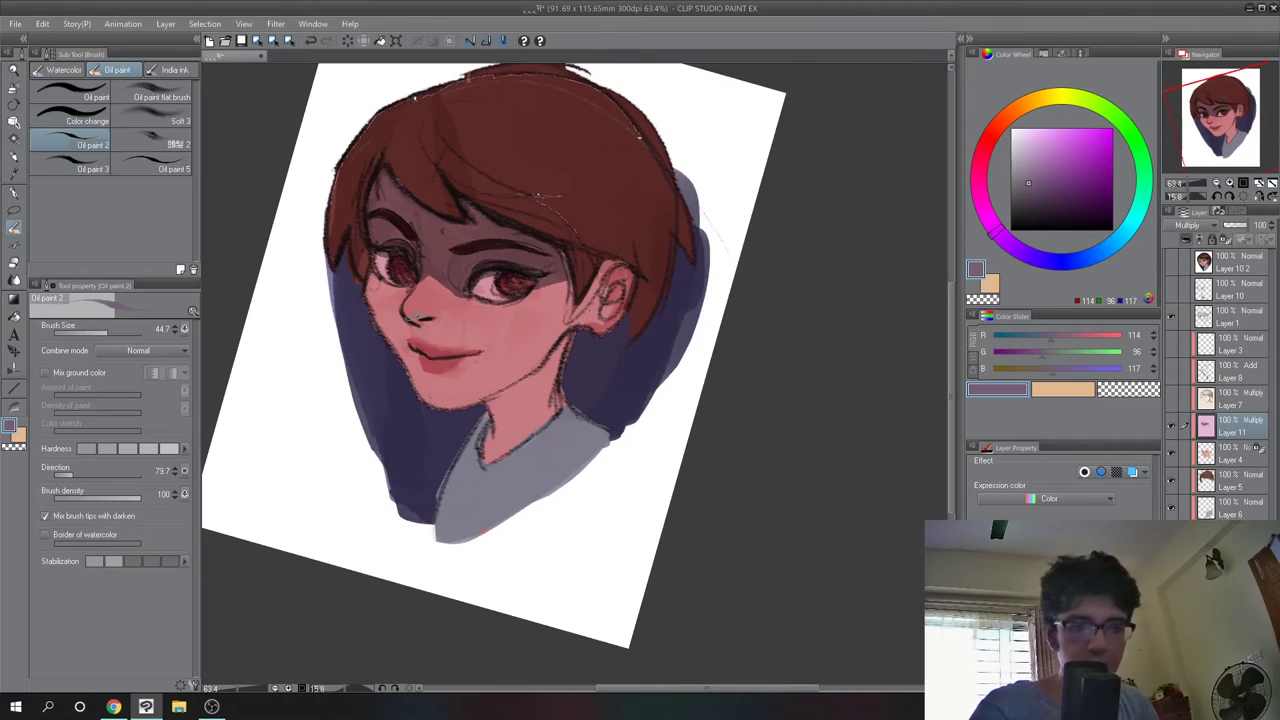
key("ctrl+z")
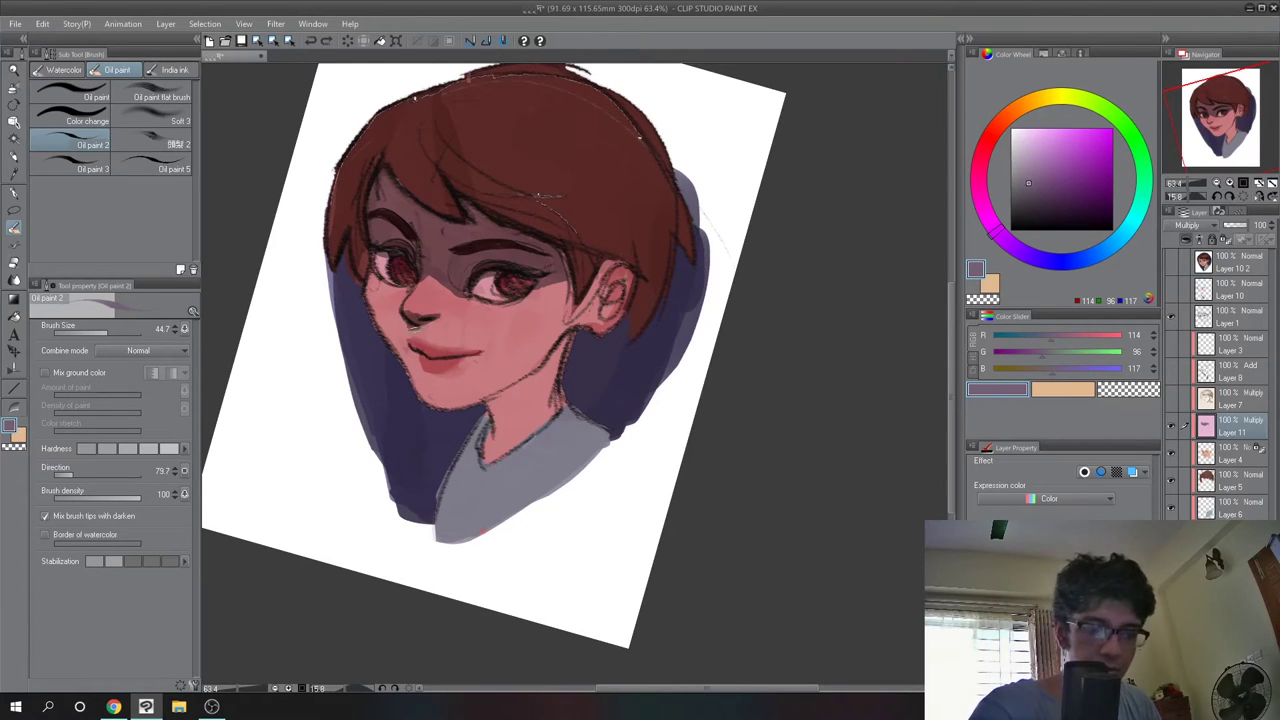
left_click_drag(415, 335, 433, 288)
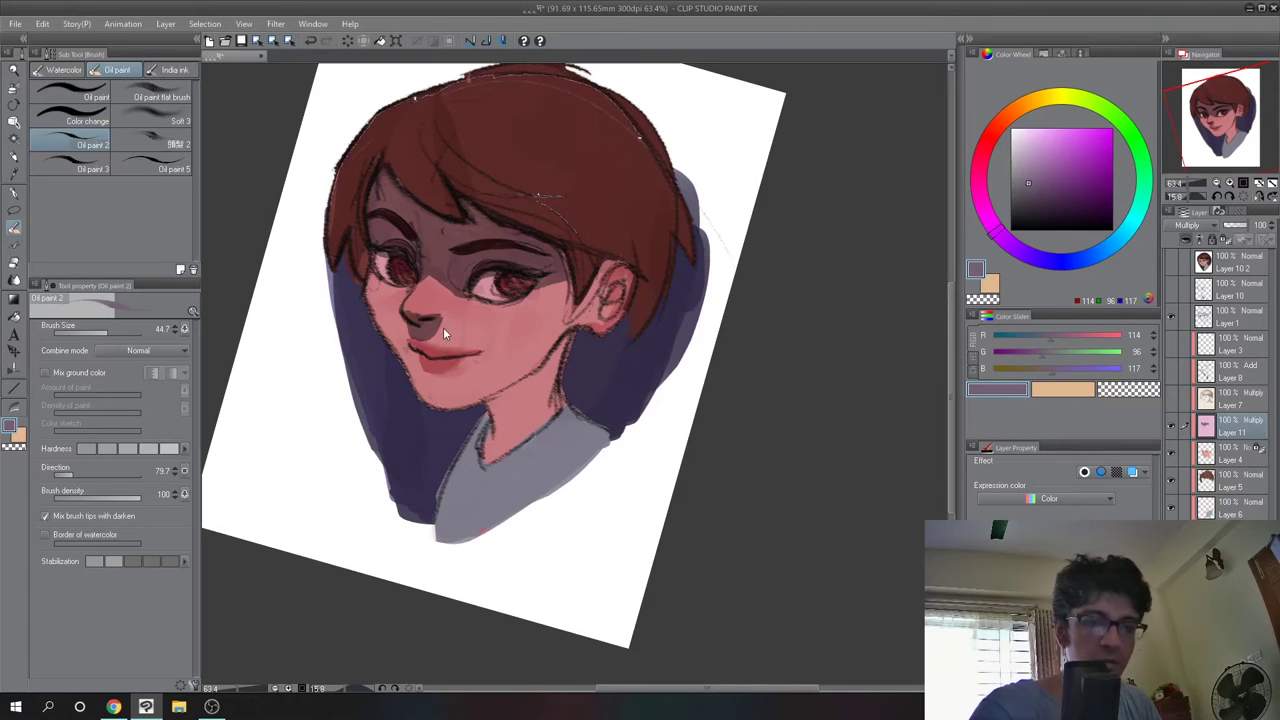
Reduce the brush to 32.0 and shade the upper lip and the area under the lower lip, undoing unwanted strokes
key("bracketleft")
key("bracketleft")
key("bracketleft")
left_click_drag(414, 344, 438, 359)
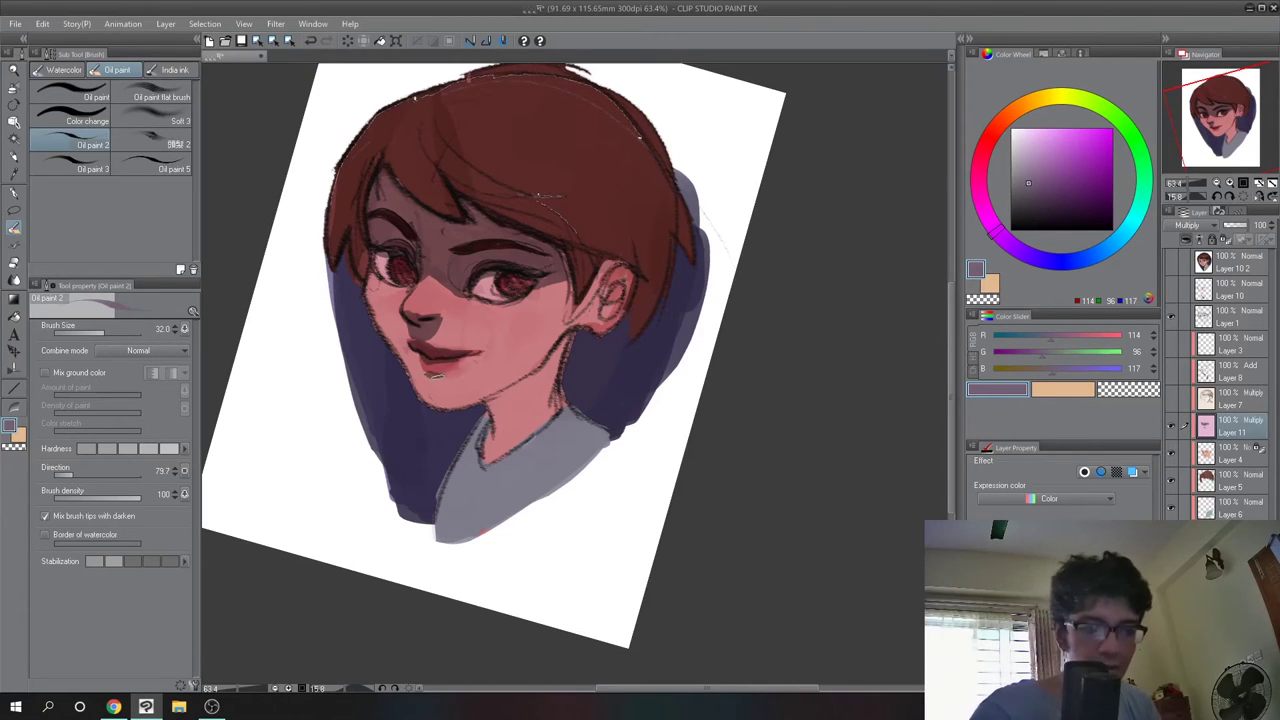
key("ctrl+z")
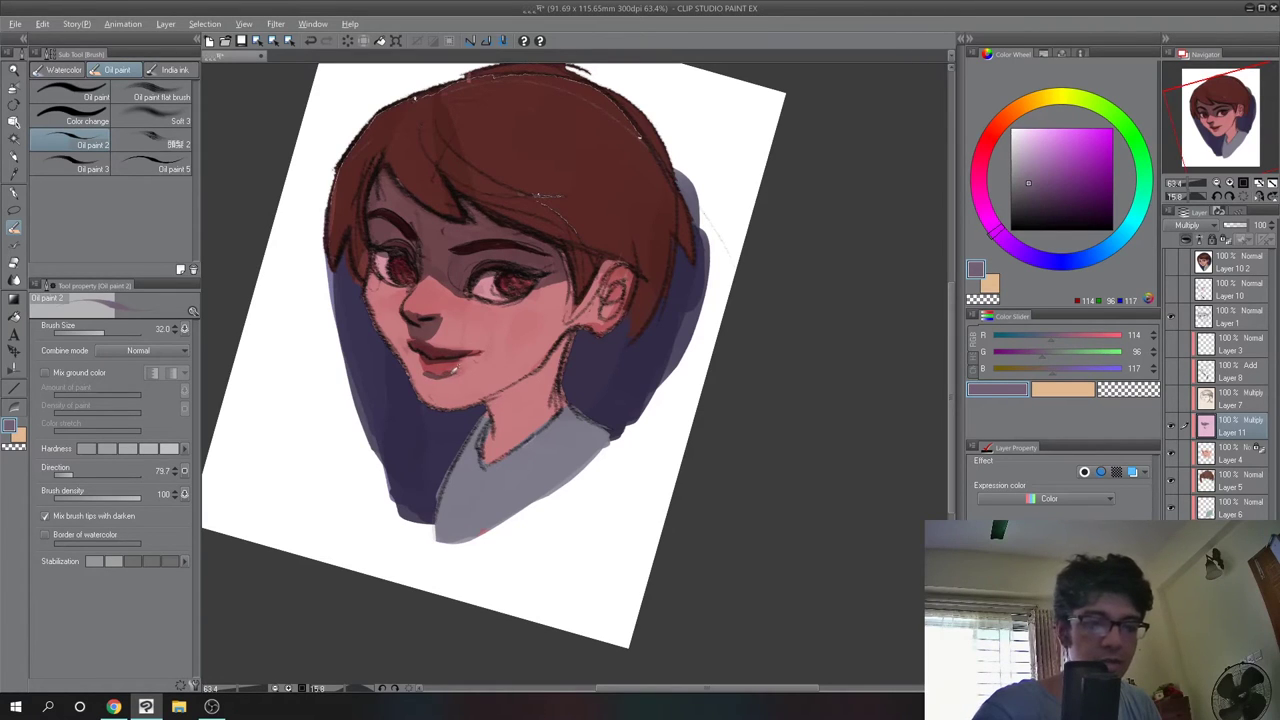
left_click(428, 376, "alt")
key("ctrl+z")
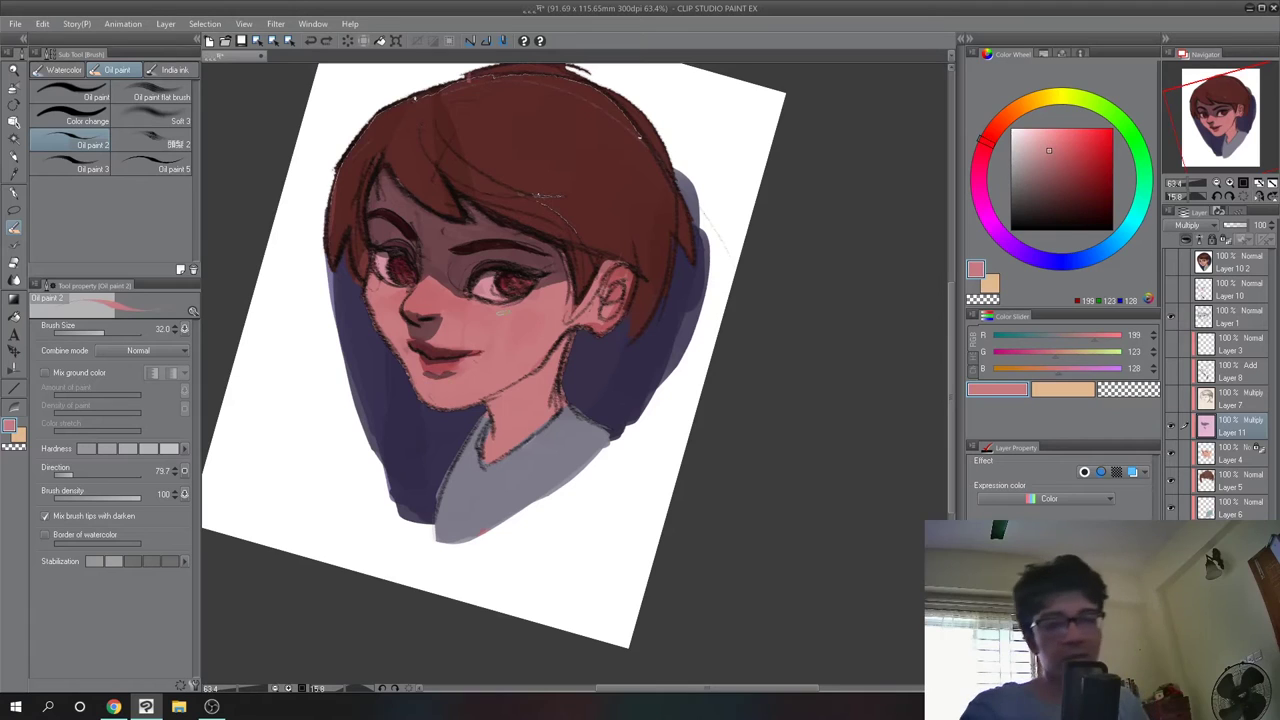
Sample the purple shadow colour RGB 129, 107, 129 from the layer and shade the whites of the eyes beneath the upper lids
left_click(437, 258, "alt")
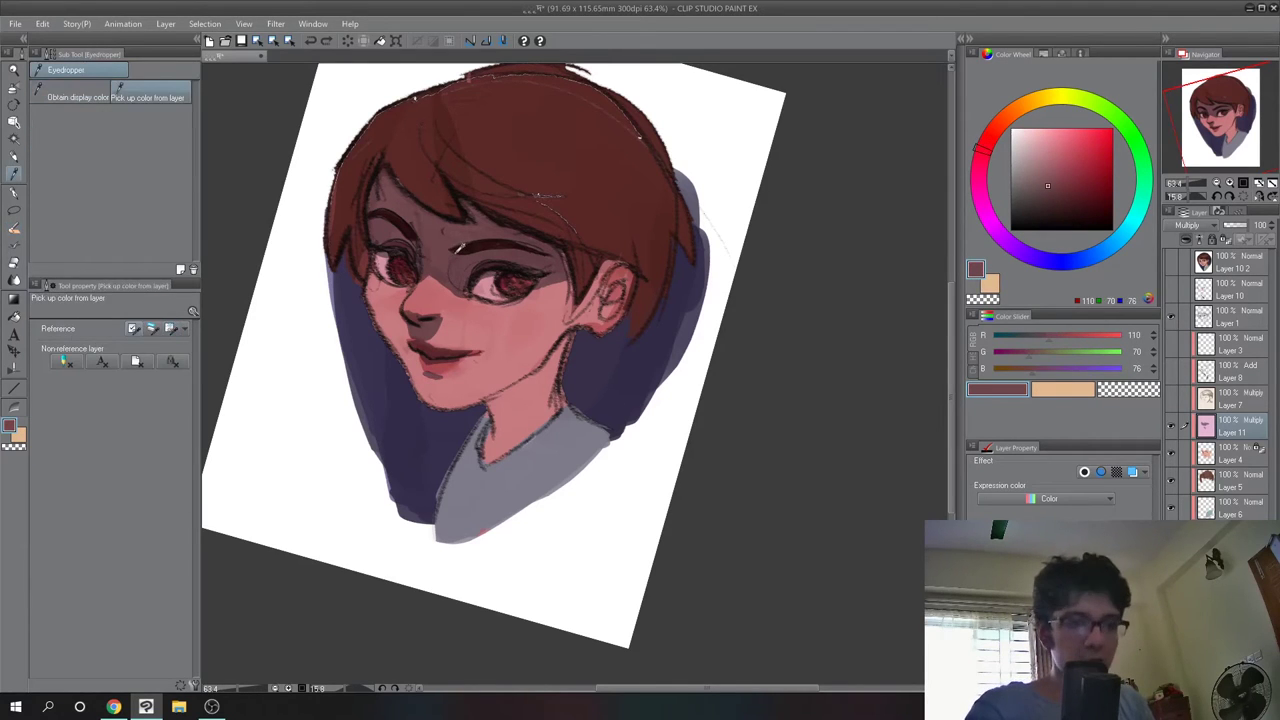
left_click(427, 273, "alt")
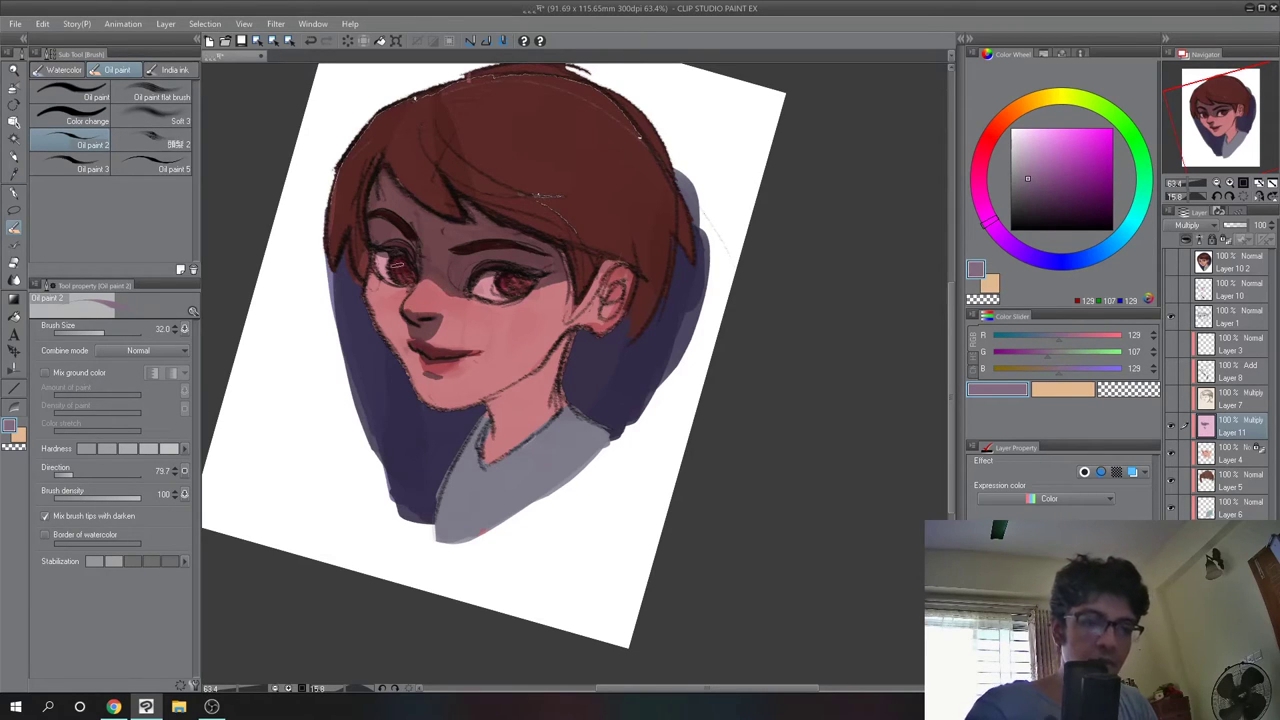
mouse_move(374, 252)
left_mouse_down()
mouse_move(386, 251)
mouse_move(378, 261)
left_mouse_up()
key("ctrl+z")
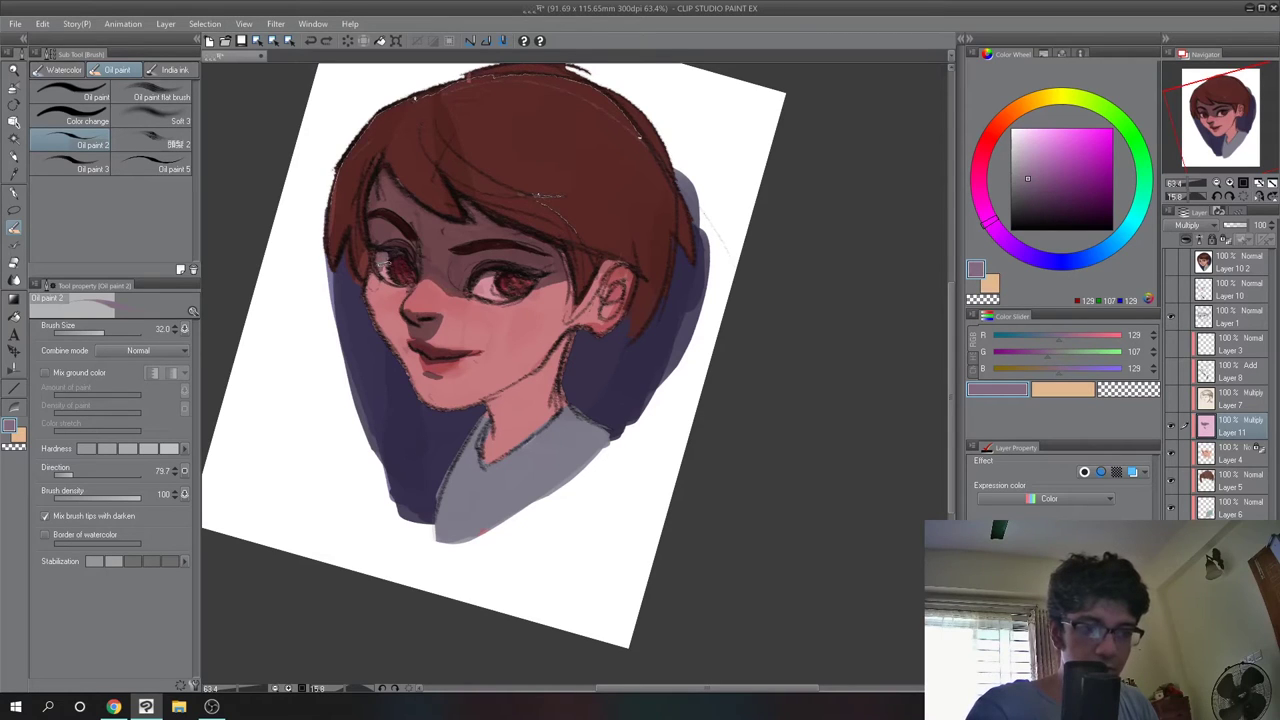
left_click_drag(483, 273, 477, 289)
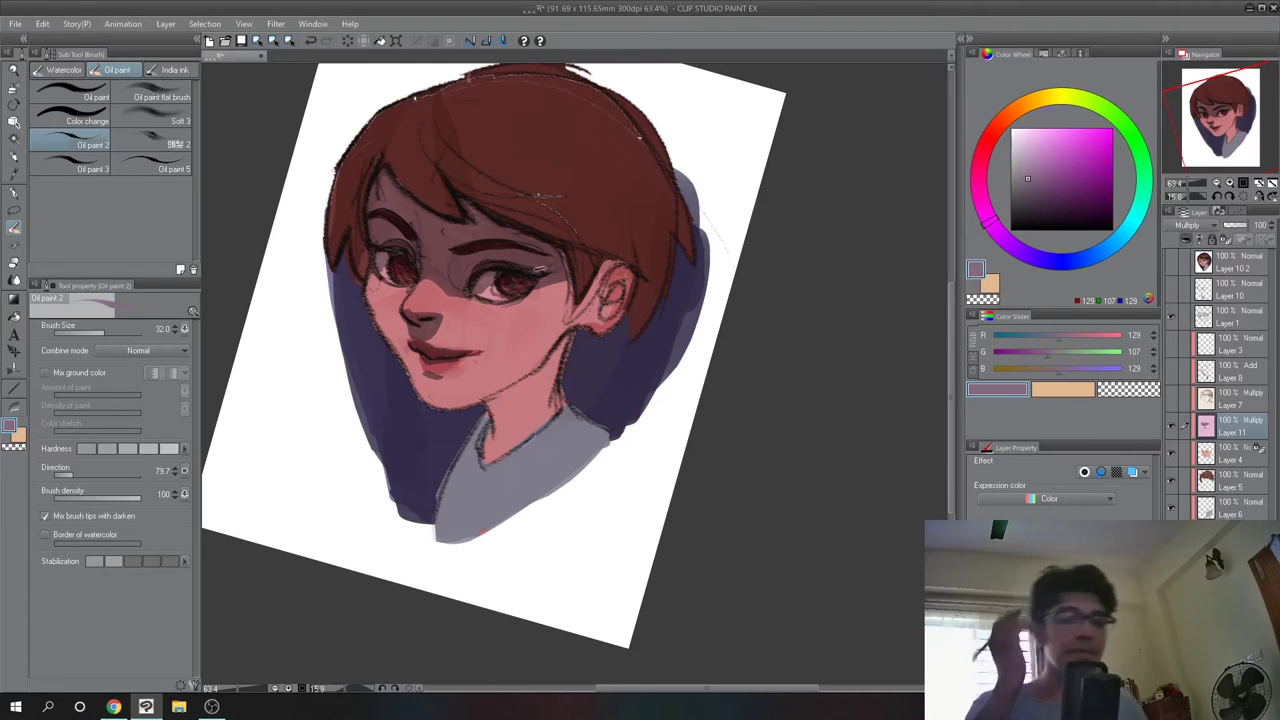
Enlarge the brush to 44.7 and shade the neck under the jaw, the upper shirt, the inner ear and the hair beside it
mouse_move(482, 404)
left_mouse_down()
mouse_move(532, 380)
mouse_move(500, 420)
mouse_move(575, 332)
mouse_move(540, 388)
left_mouse_up()
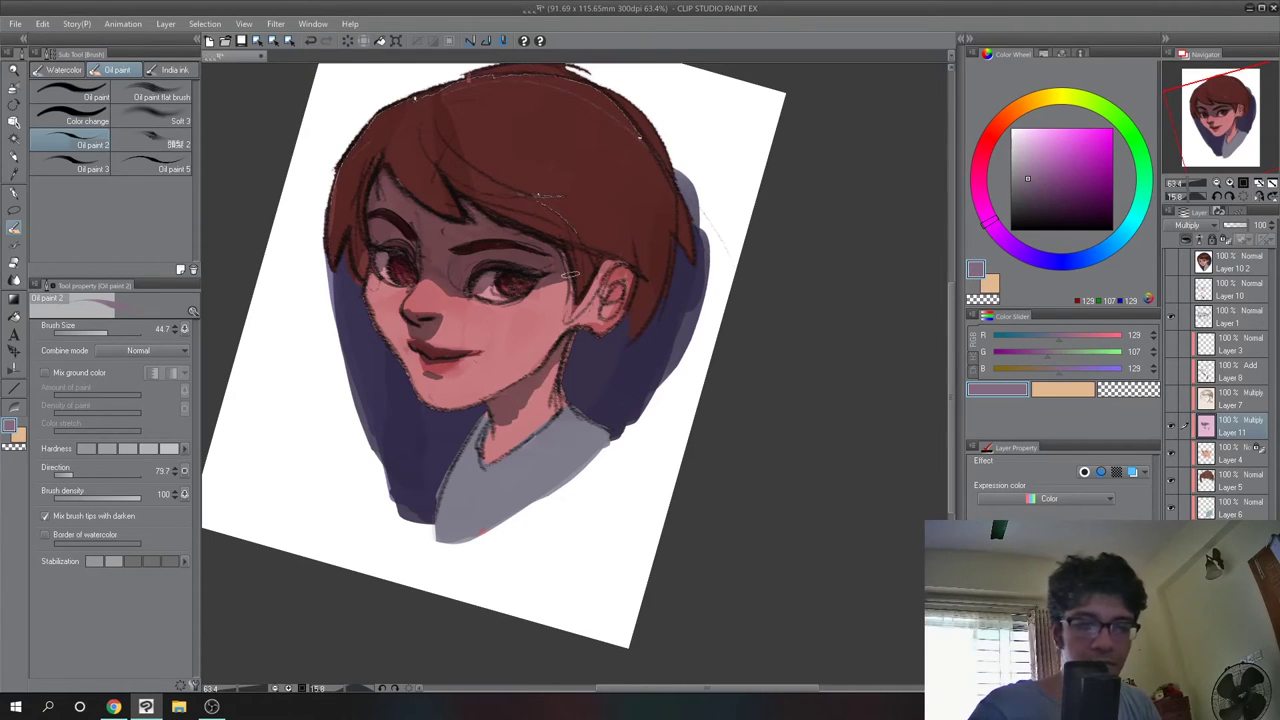
mouse_move(572, 273)
left_mouse_down()
mouse_move(580, 292)
mouse_move(620, 262)
mouse_move(604, 272)
mouse_move(630, 282)
mouse_move(622, 290)
left_mouse_up()
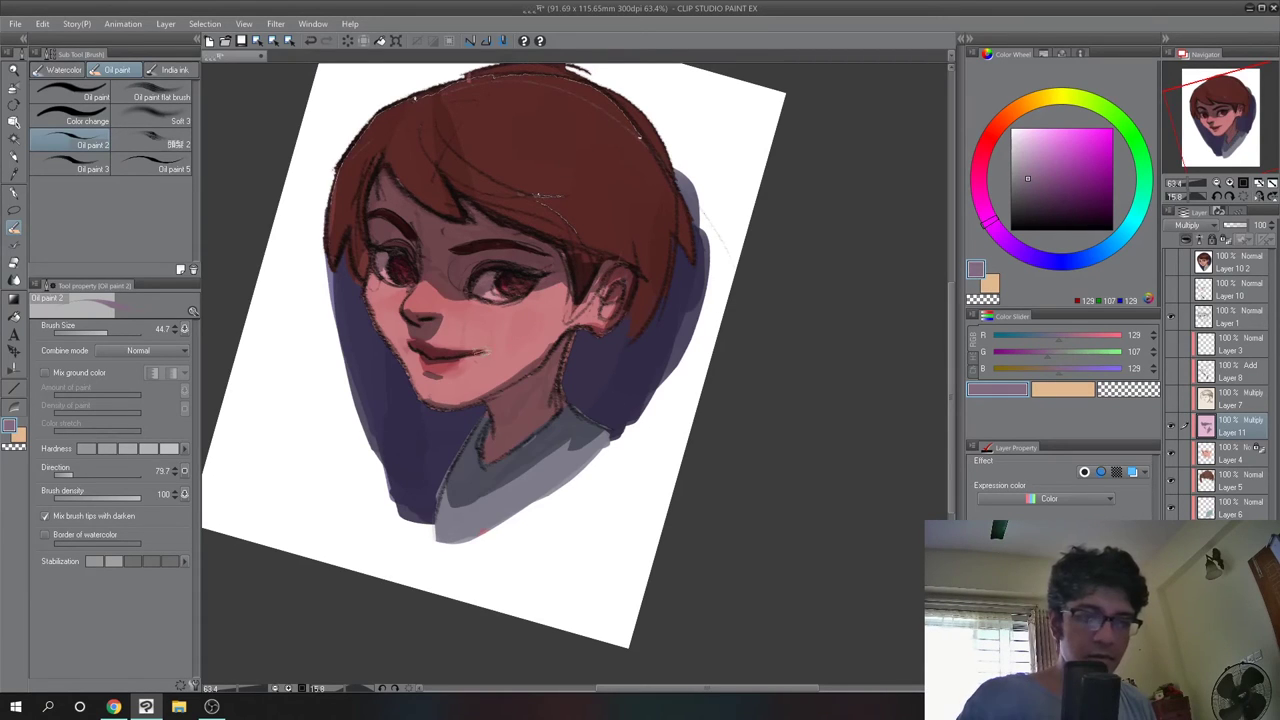
mouse_move(437, 320)
left_mouse_down()
mouse_move(424, 338)
mouse_move(432, 320)
left_mouse_up()
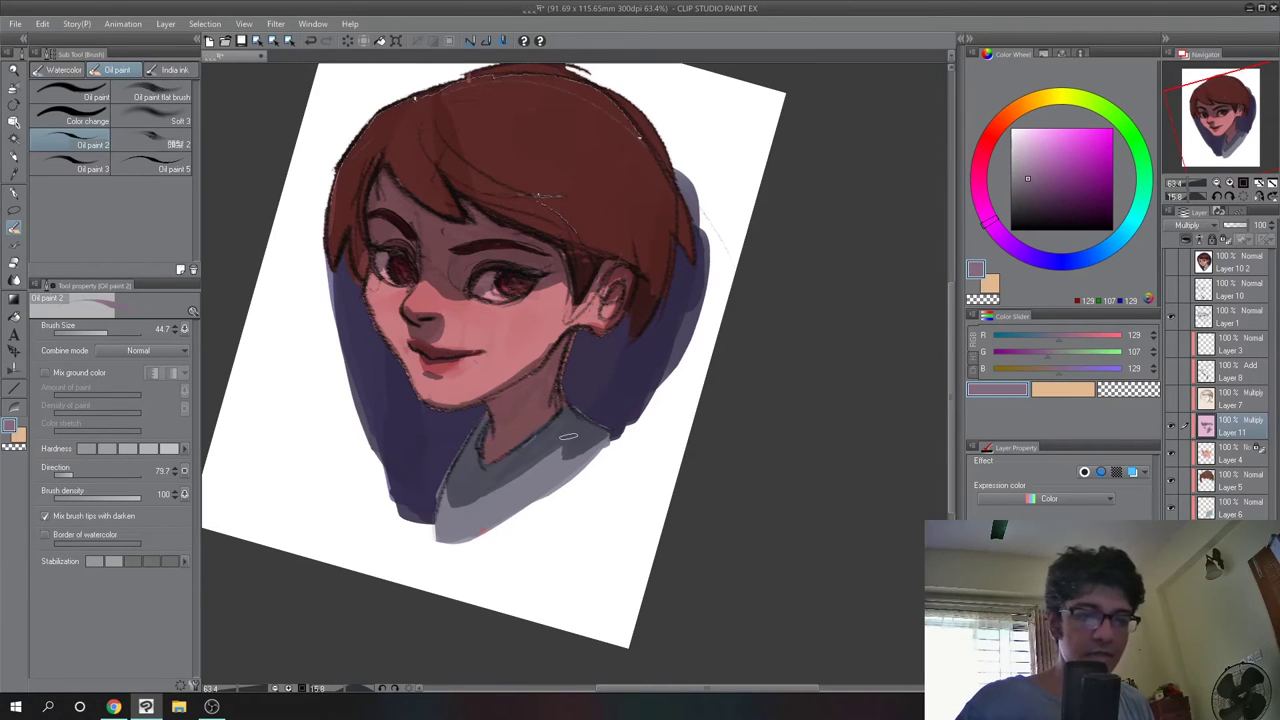
Paint shadows in the hair along the face, on the fringe's lower edge and in jagged locks above the ear
left_click_drag(460, 436, 428, 372)
left_click_drag(557, 127, 518, 250)
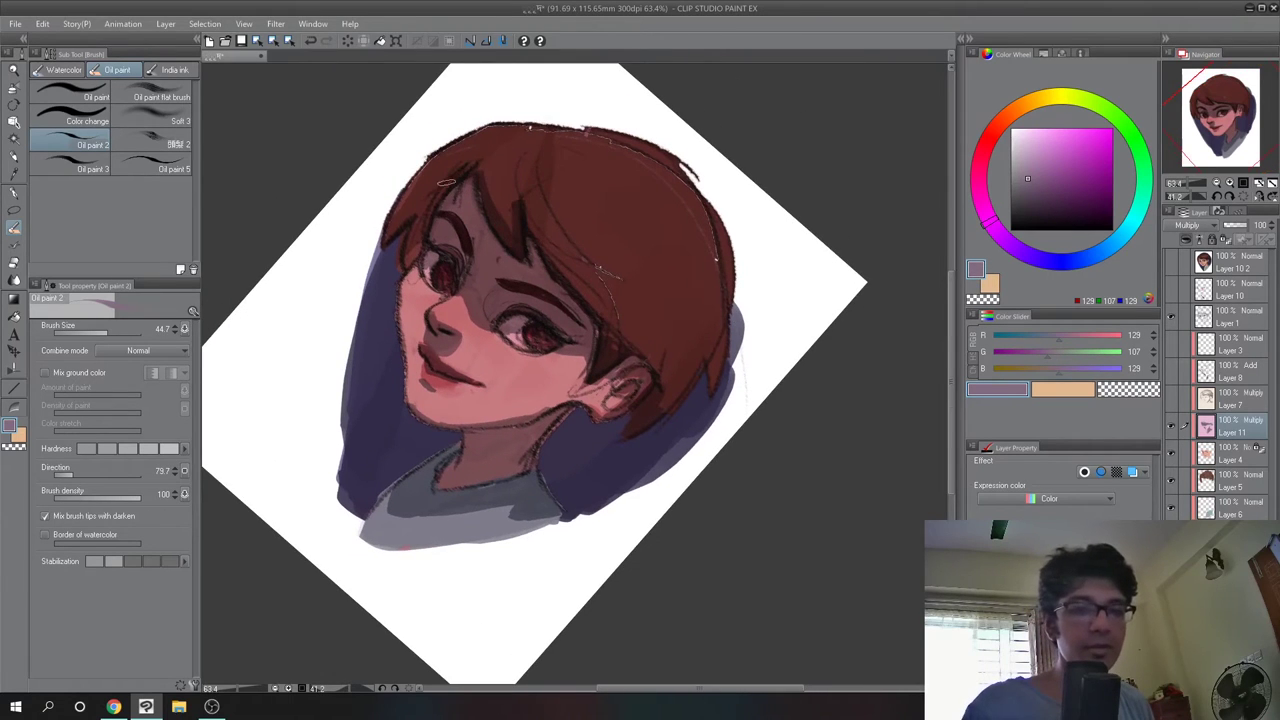
left_click_drag(442, 187, 412, 258)
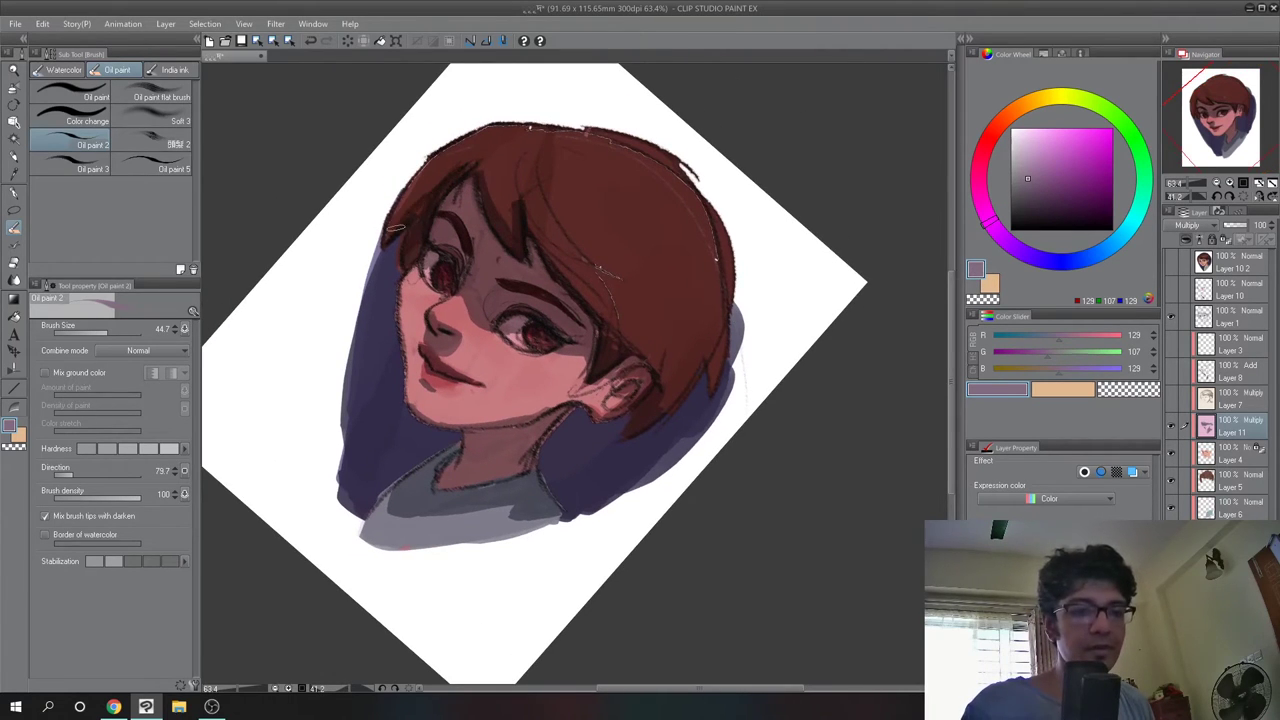
mouse_move(486, 172)
left_mouse_down()
mouse_move(492, 208)
mouse_move(602, 306)
left_mouse_up()
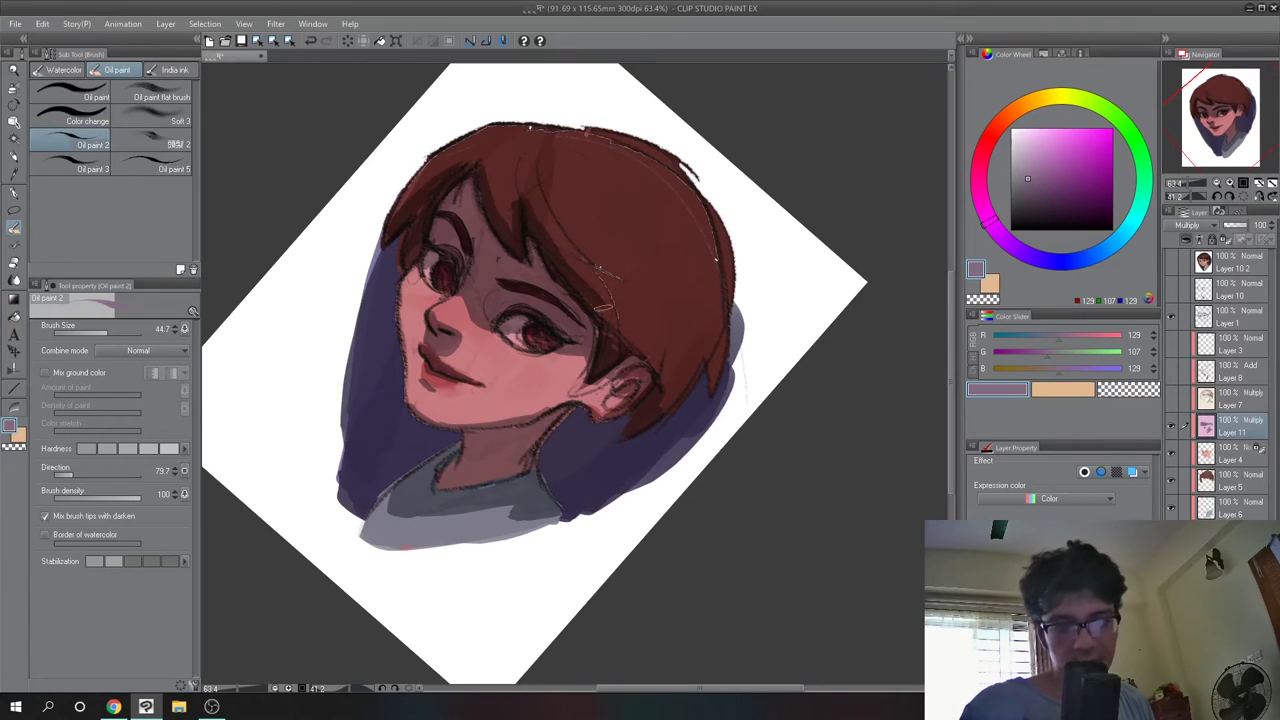
mouse_move(566, 252)
left_mouse_down()
mouse_move(662, 379)
mouse_move(665, 355)
mouse_move(680, 398)
mouse_move(695, 405)
mouse_move(722, 336)
left_mouse_up()
left_click_drag(515, 468, 567, 490)
left_click_drag(578, 393, 578, 354)
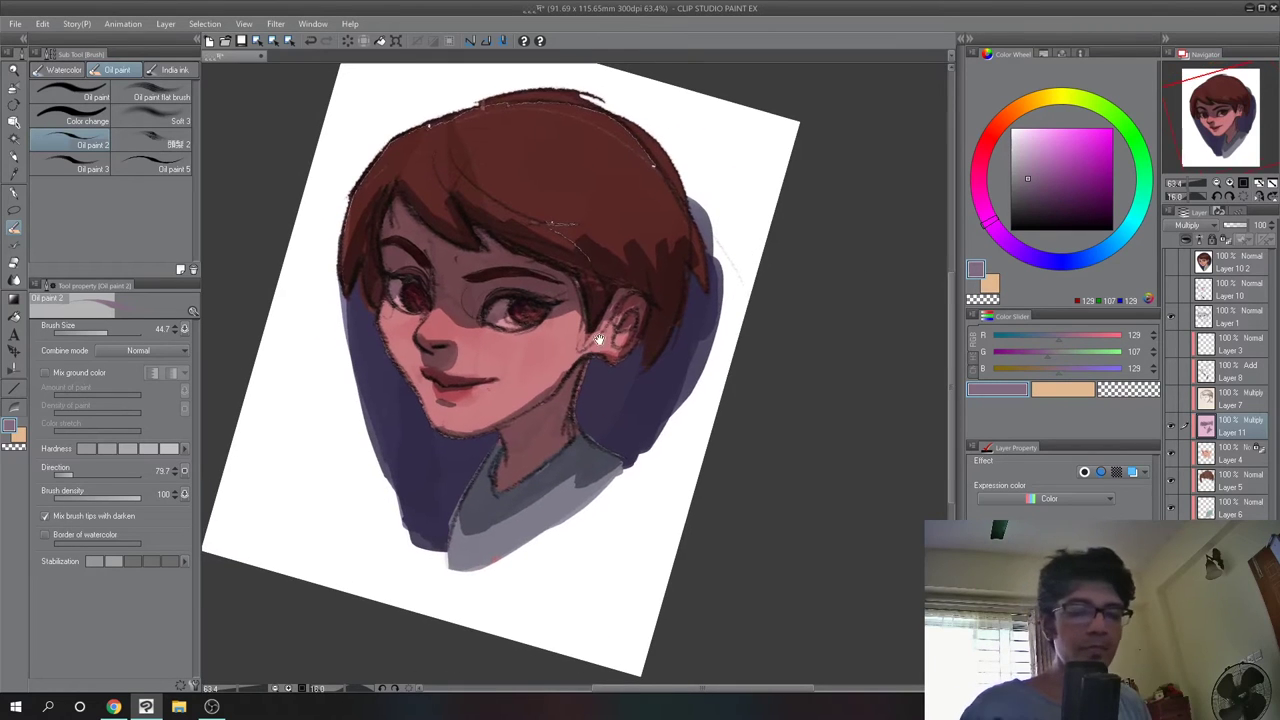
Try to soften the edge of the nose shadow with the Soothing watercolor 3 blending brush
key("j")
left_click_drag(430, 424, 460, 362)
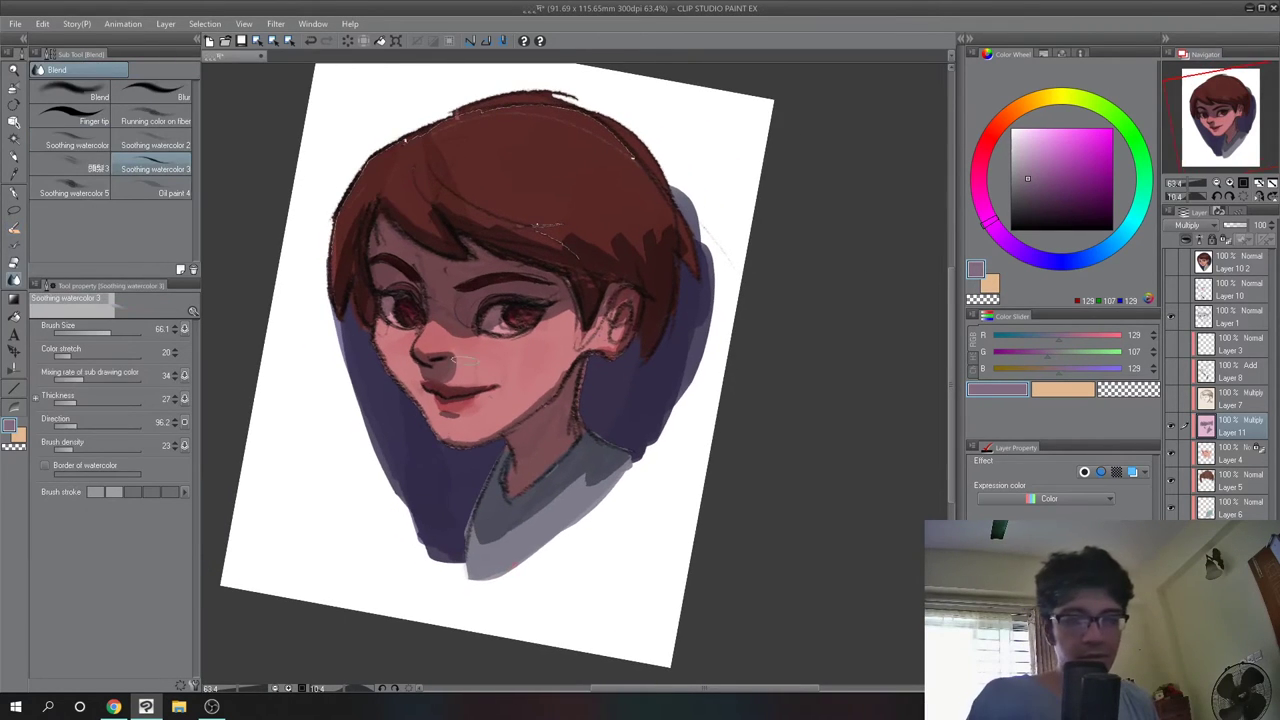
left_click_drag(462, 306, 588, 343)
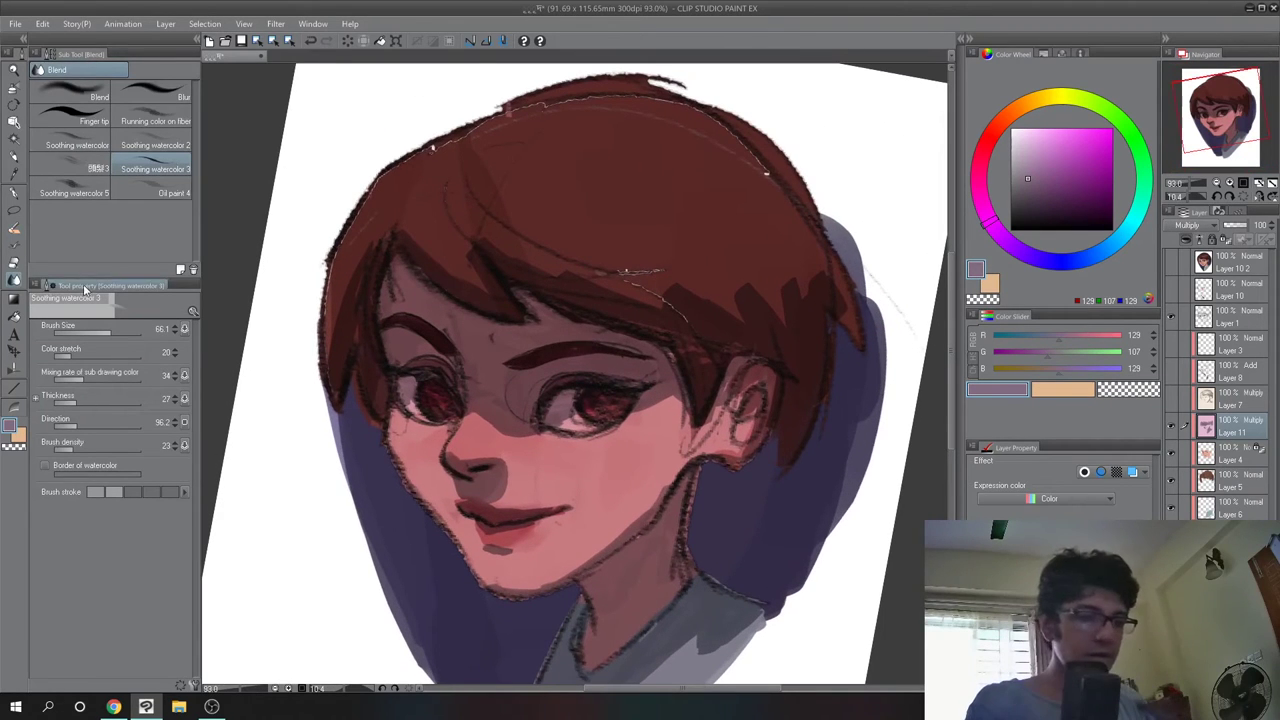
Sample the shadow colour RGB 118, 98, 121 beside the nose bridge using the eyedropper that picks from the layer
key("i")
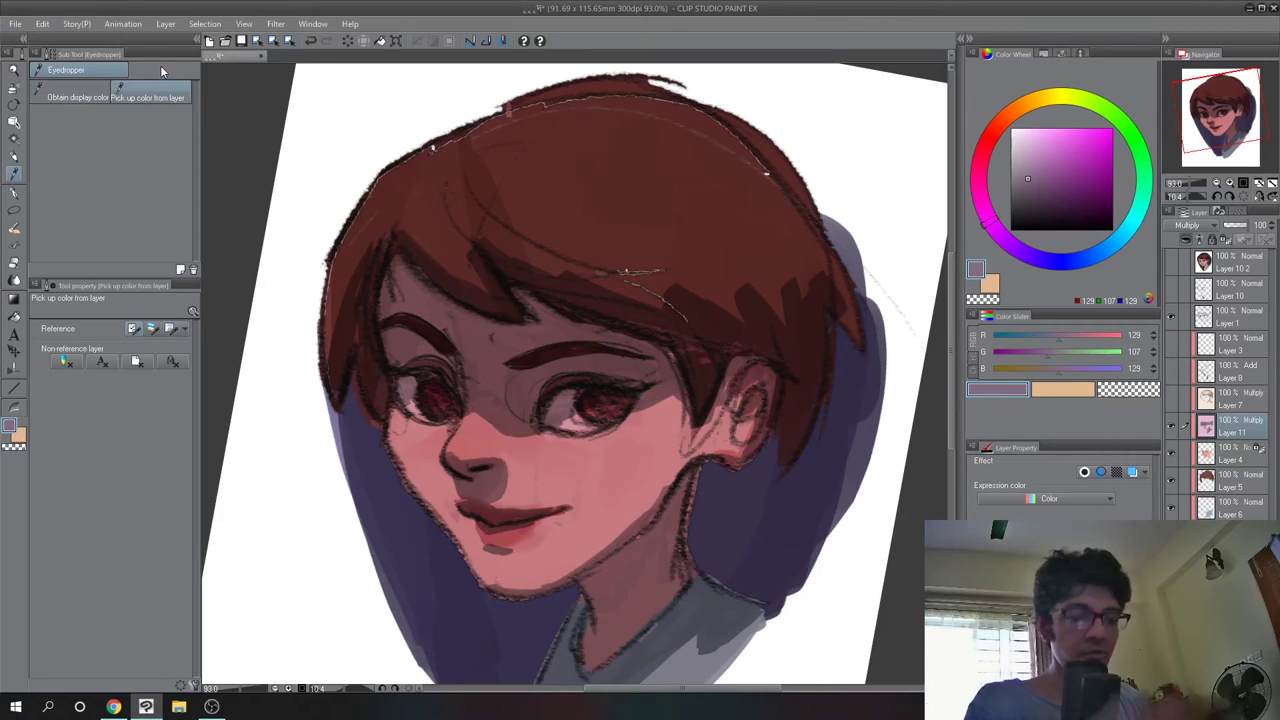
left_click(178, 97)
left_click(521, 386)
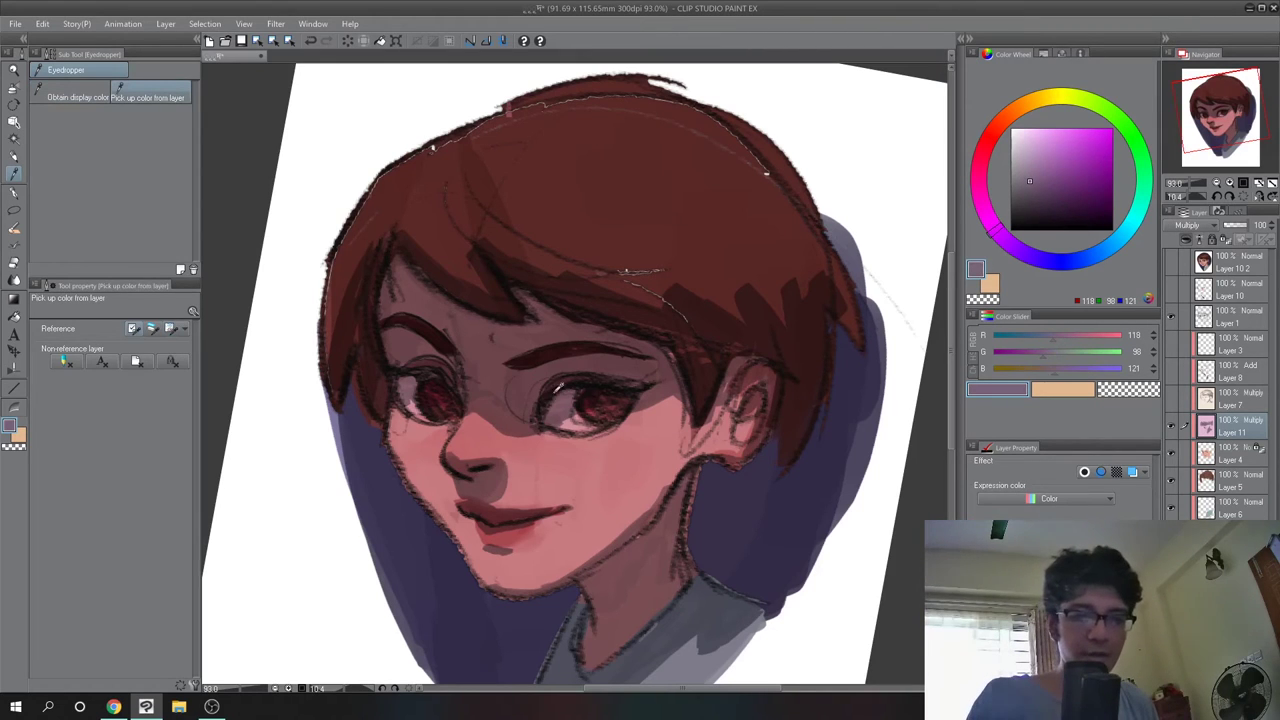
Mix a saturated pink-red, about RGB 232, 145, 151, and paint thin shadow edges across the nose and outside the eye
key("b")
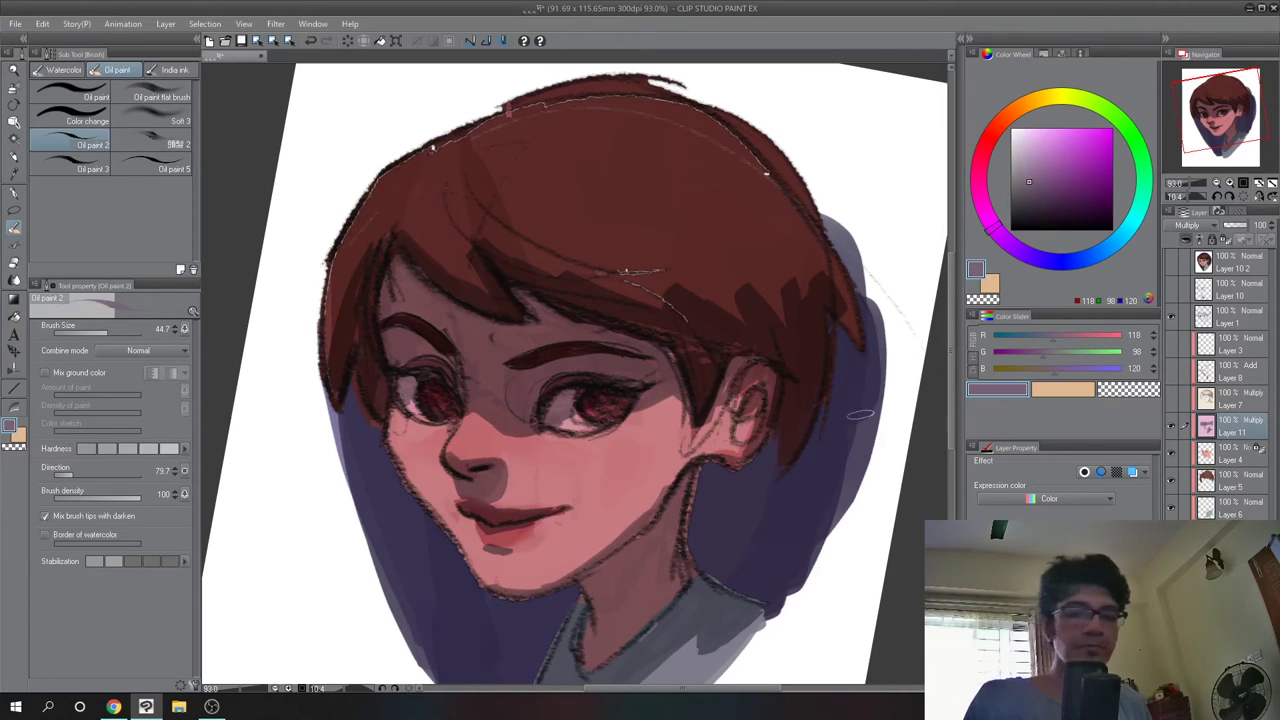
left_click(491, 420, "alt")
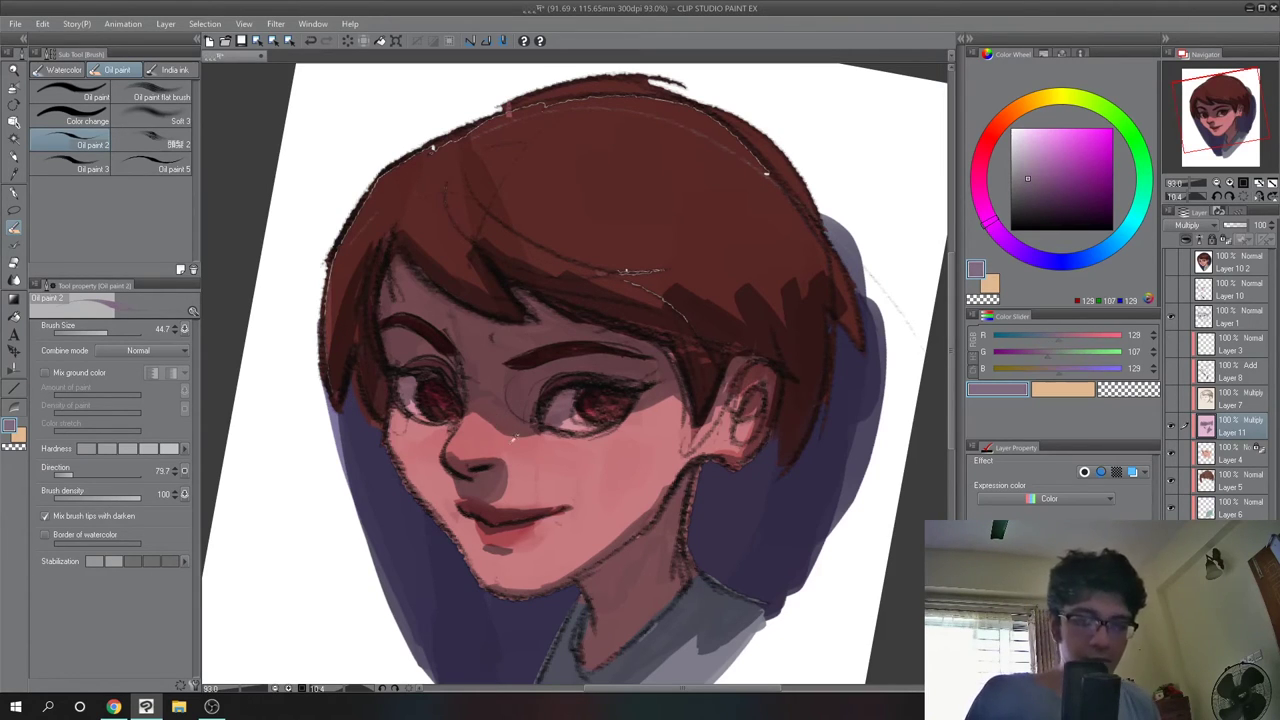
left_click(537, 449, "alt")
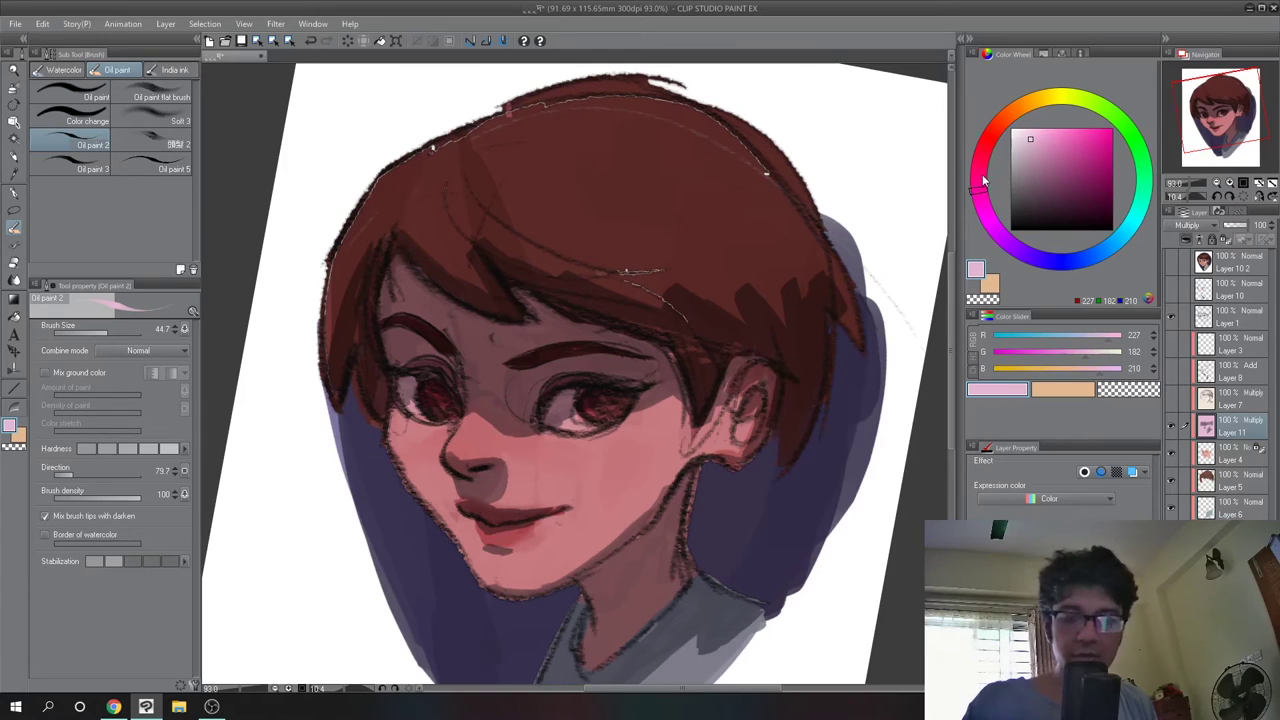
left_click(994, 164)
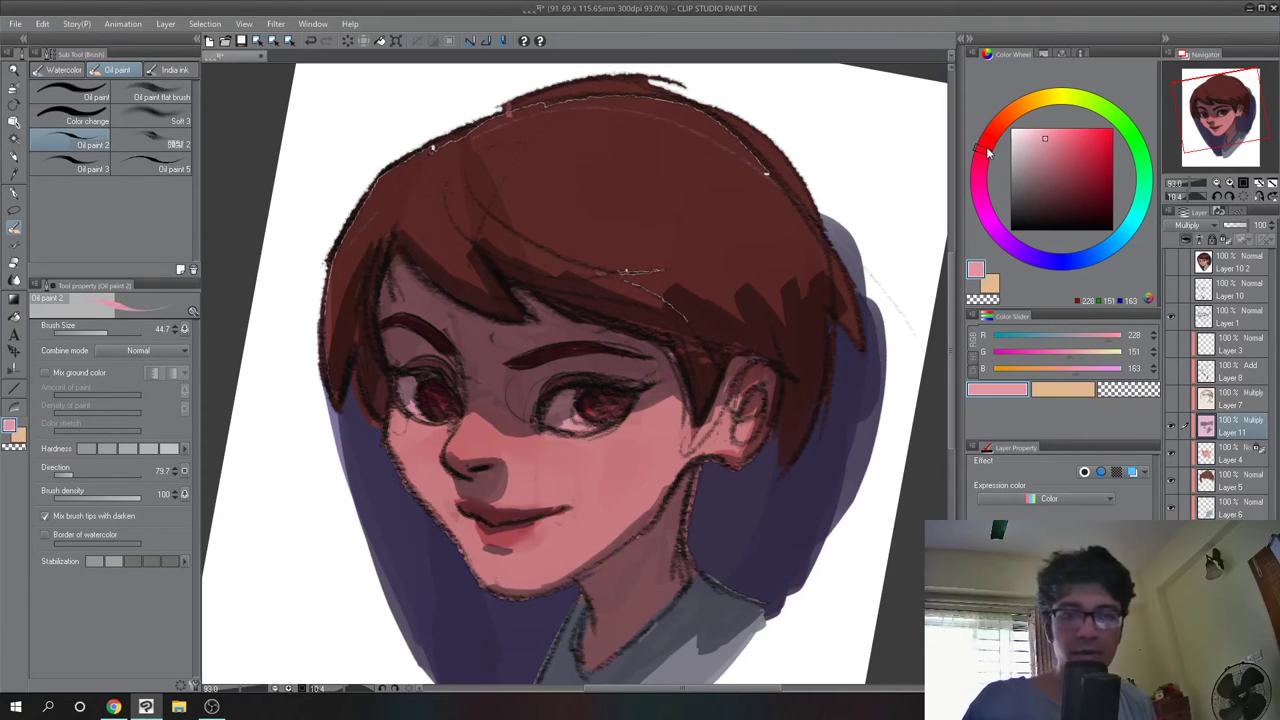
left_click(1057, 135)
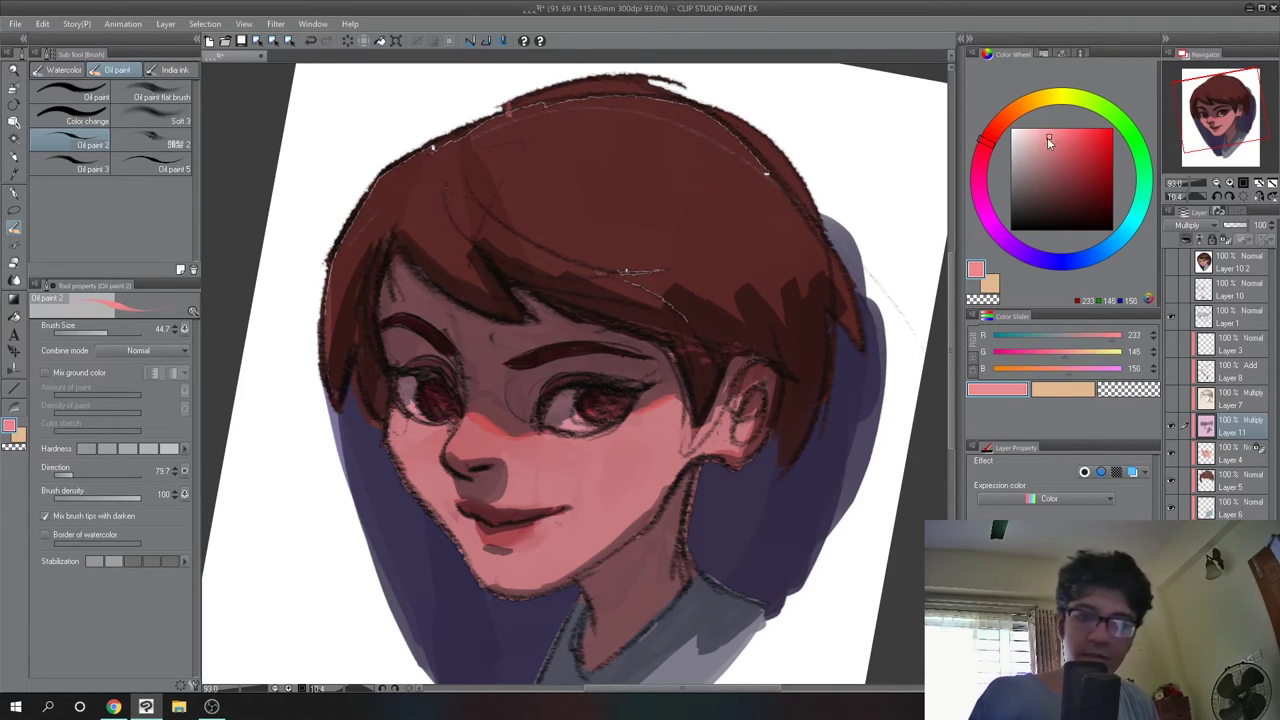
left_click(666, 398, "alt")
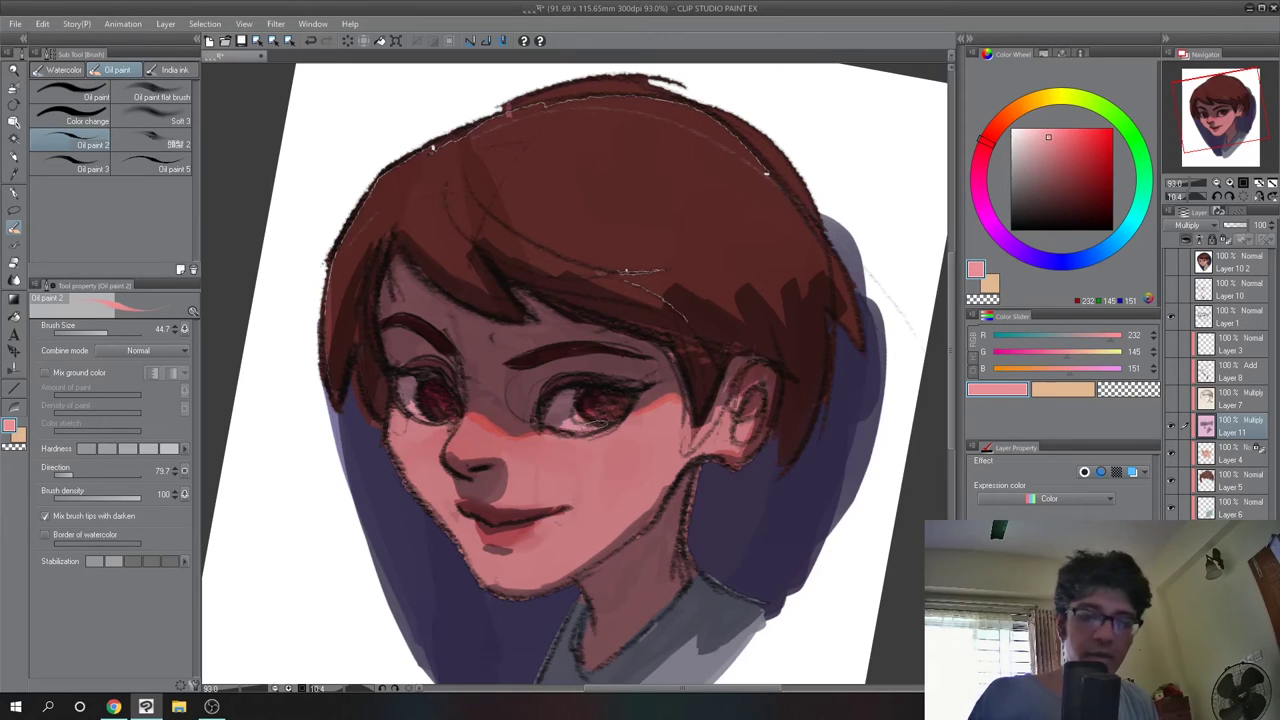
left_click_drag(549, 429, 541, 415)
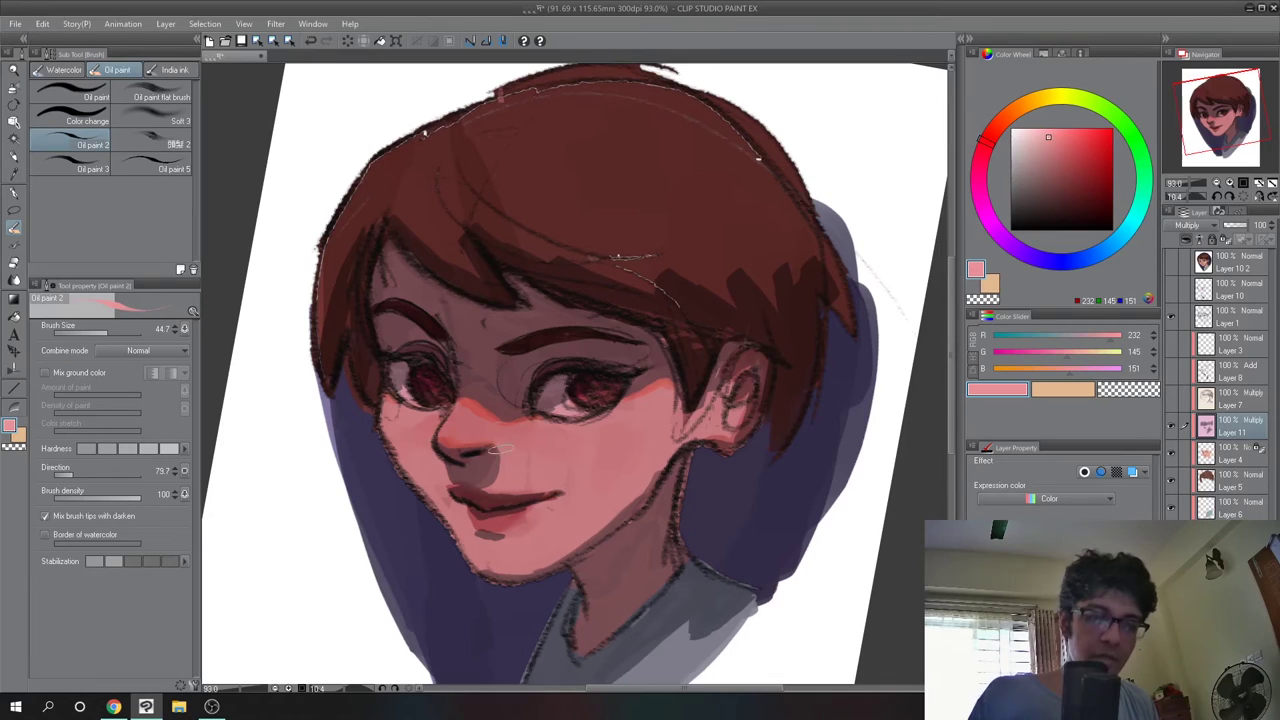
Tint the shadow edges on the shirt and along the jaw with pink-red, undoing the long stroke across the shirt
left_click_drag(497, 457, 459, 413)
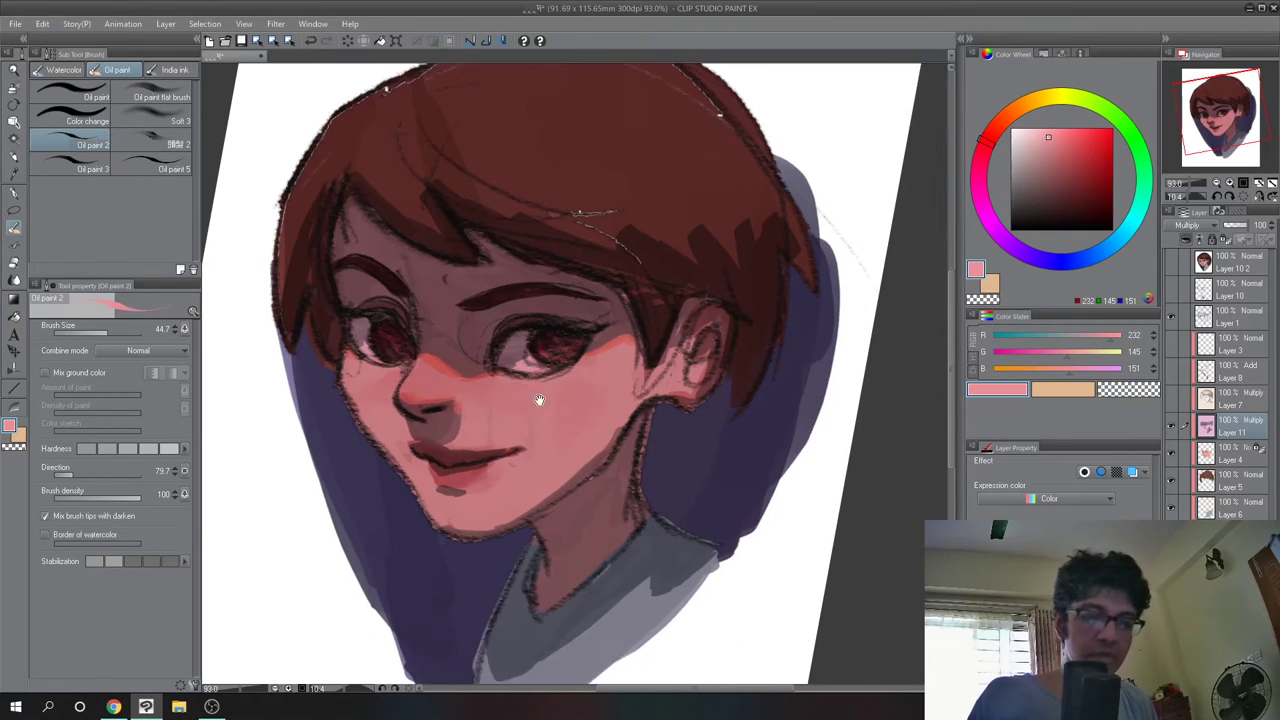
left_click_drag(613, 555, 592, 362)
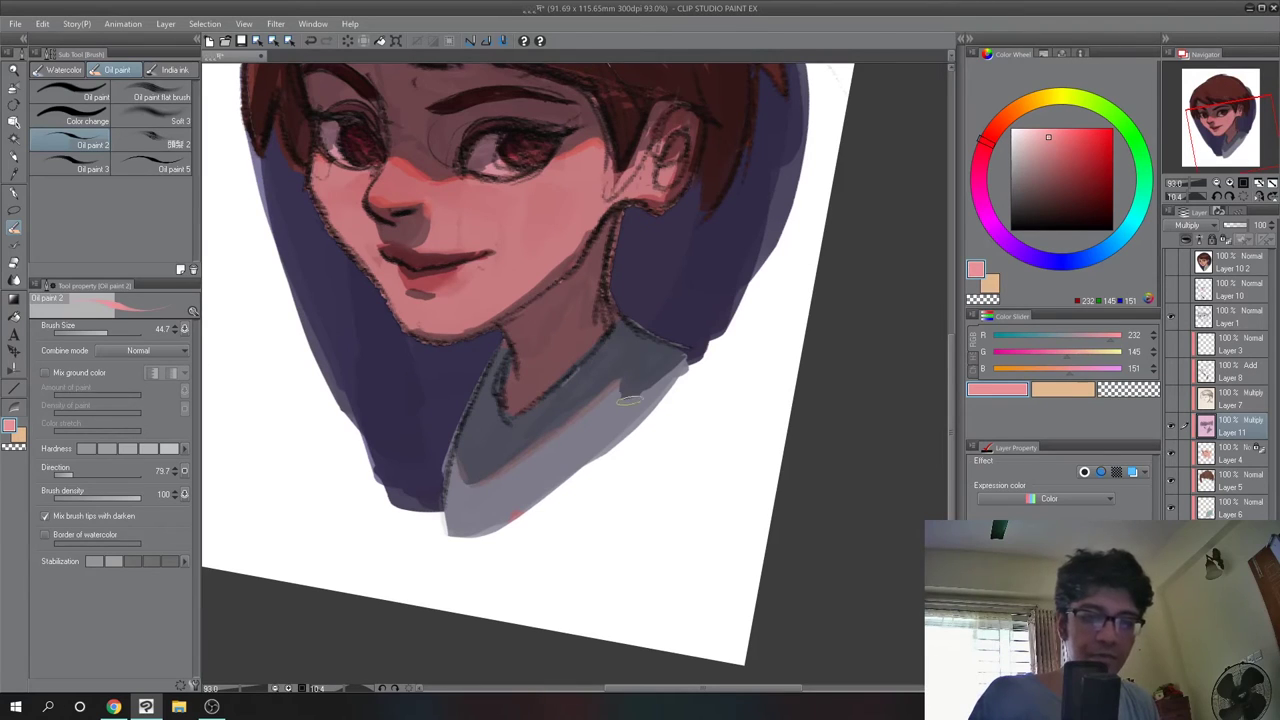
key("ctrl+z")
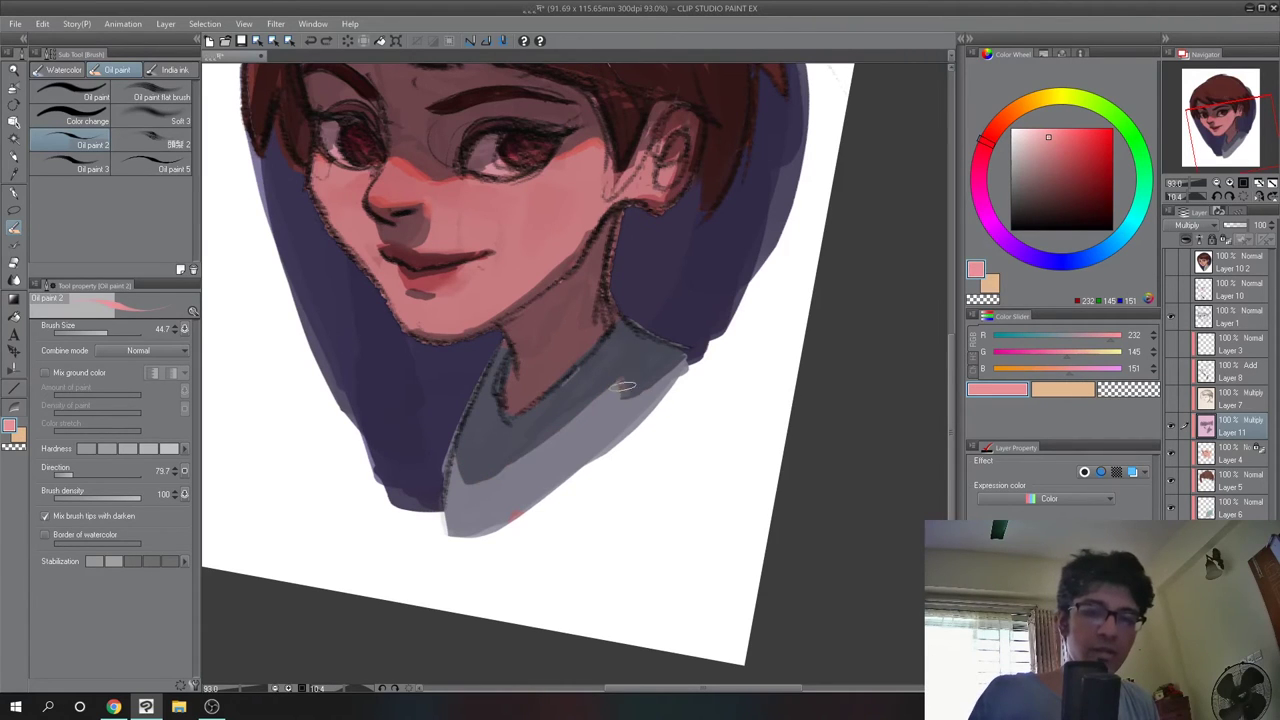
scroll(620, 363, "up", 3)
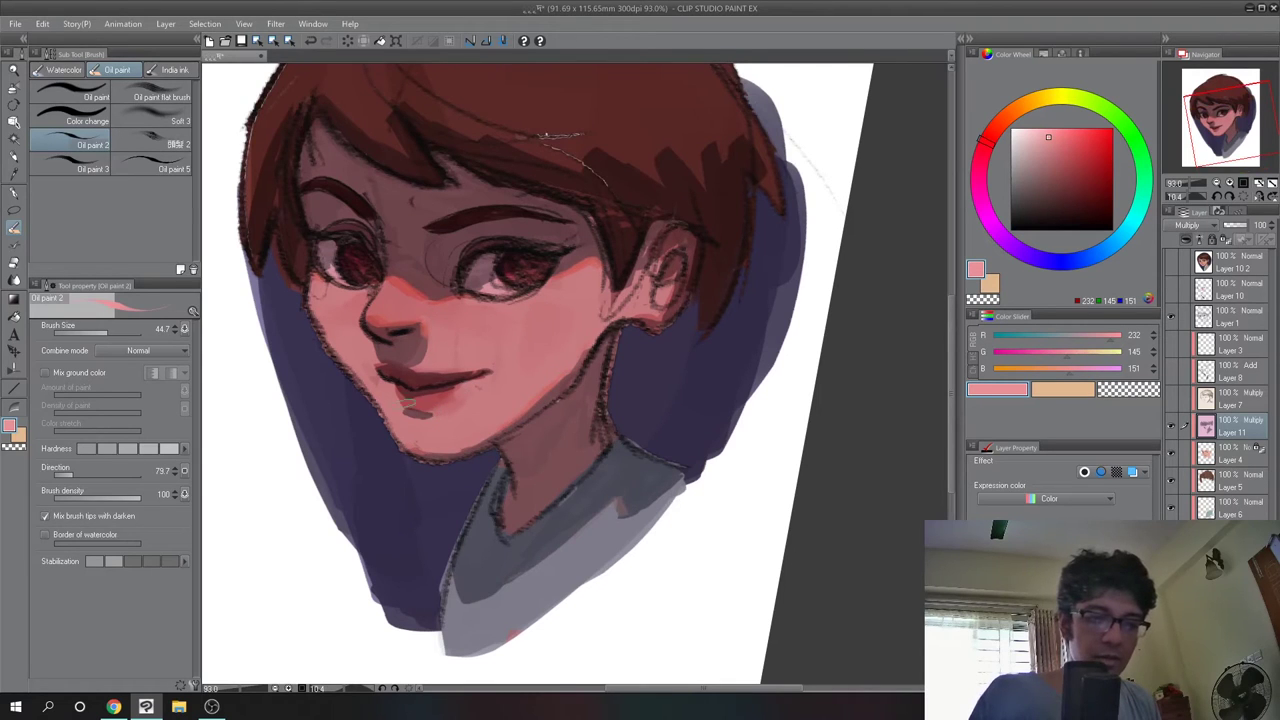
scroll(566, 353, "up", 3)
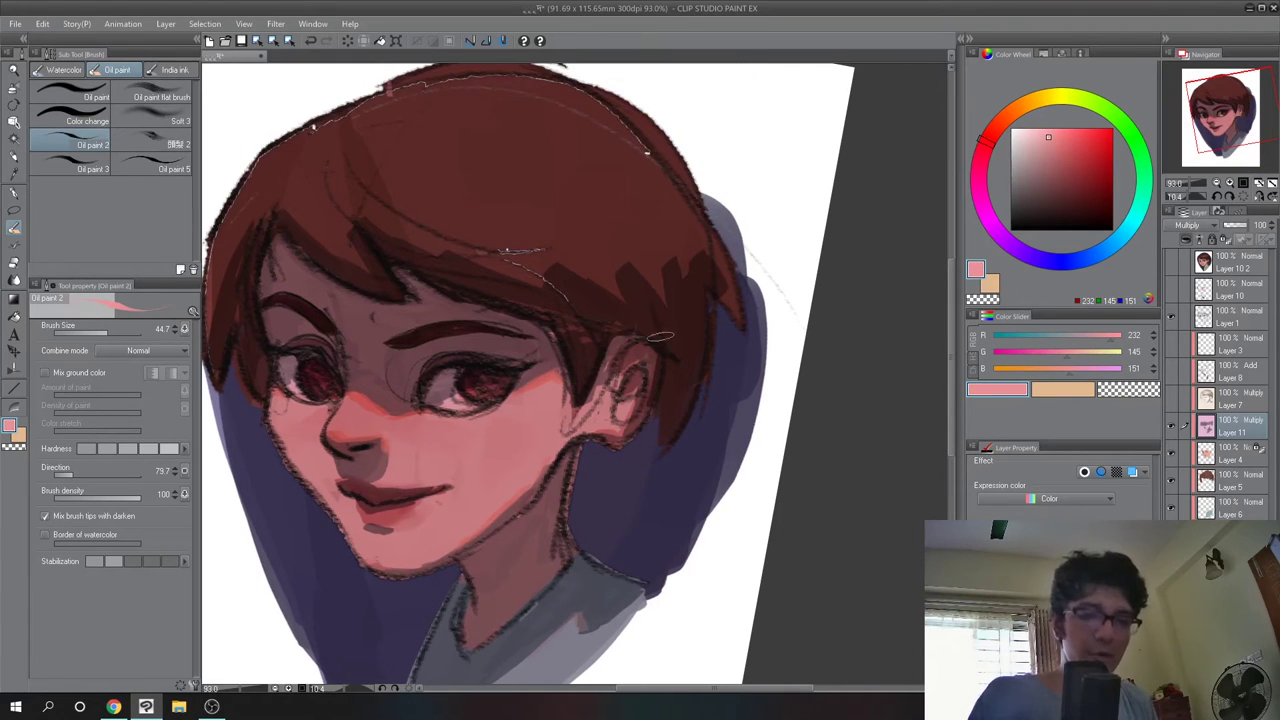
Paint pink-red edges around the hair shadows above the ear and along the fringe
left_click_drag(661, 321, 586, 458)
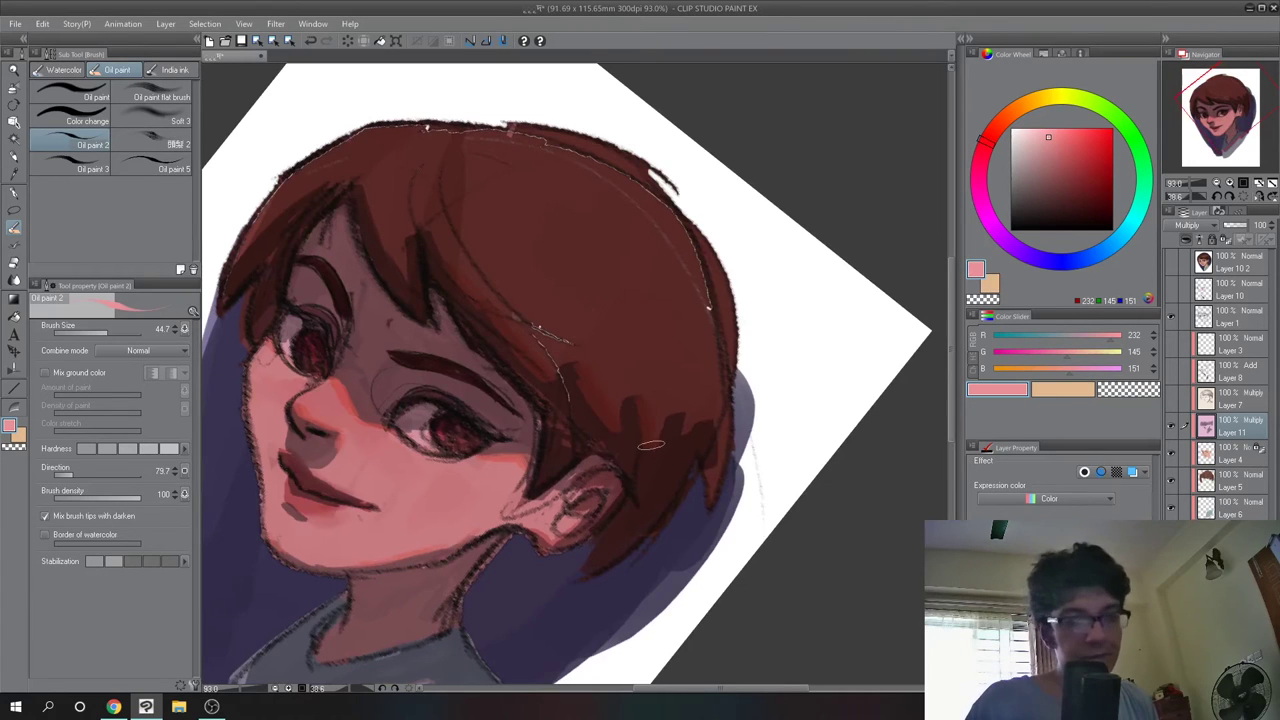
left_click_drag(669, 366, 762, 439)
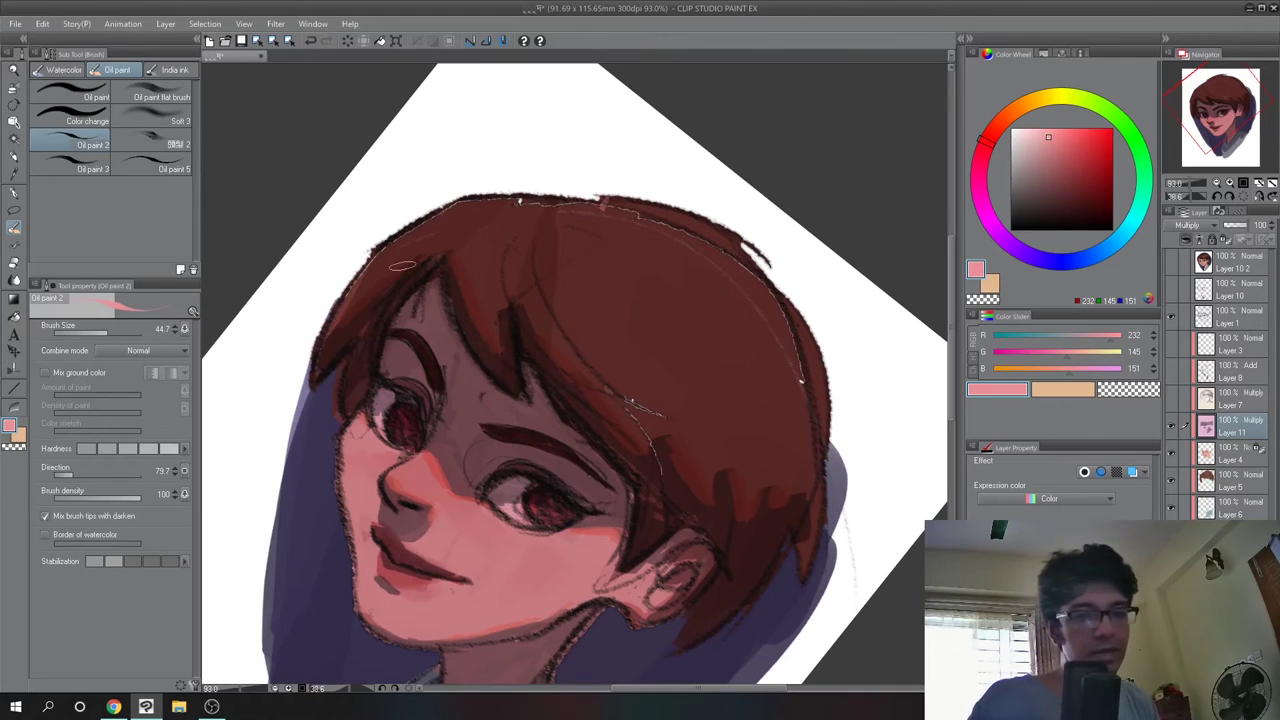
left_click_drag(531, 479, 597, 486)
left_click_drag(597, 486, 550, 347)
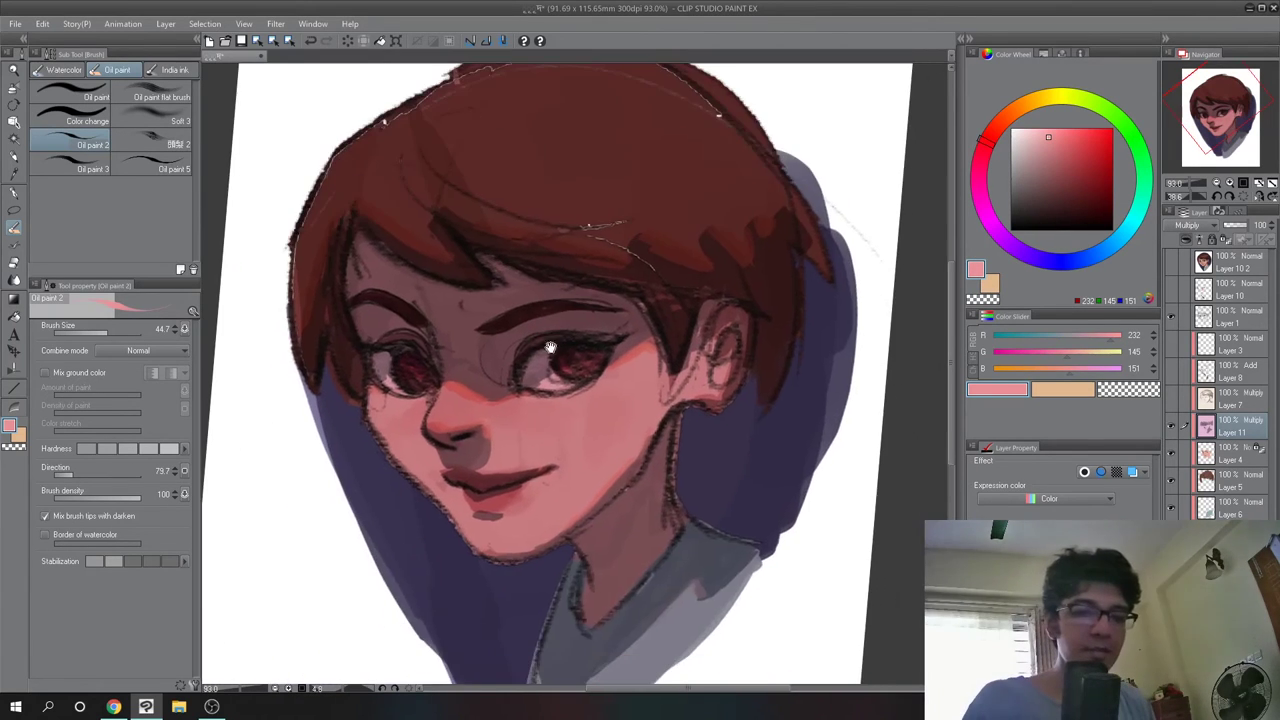
scroll(602, 400, "down", 5)
scroll(595, 391, "up", 3)
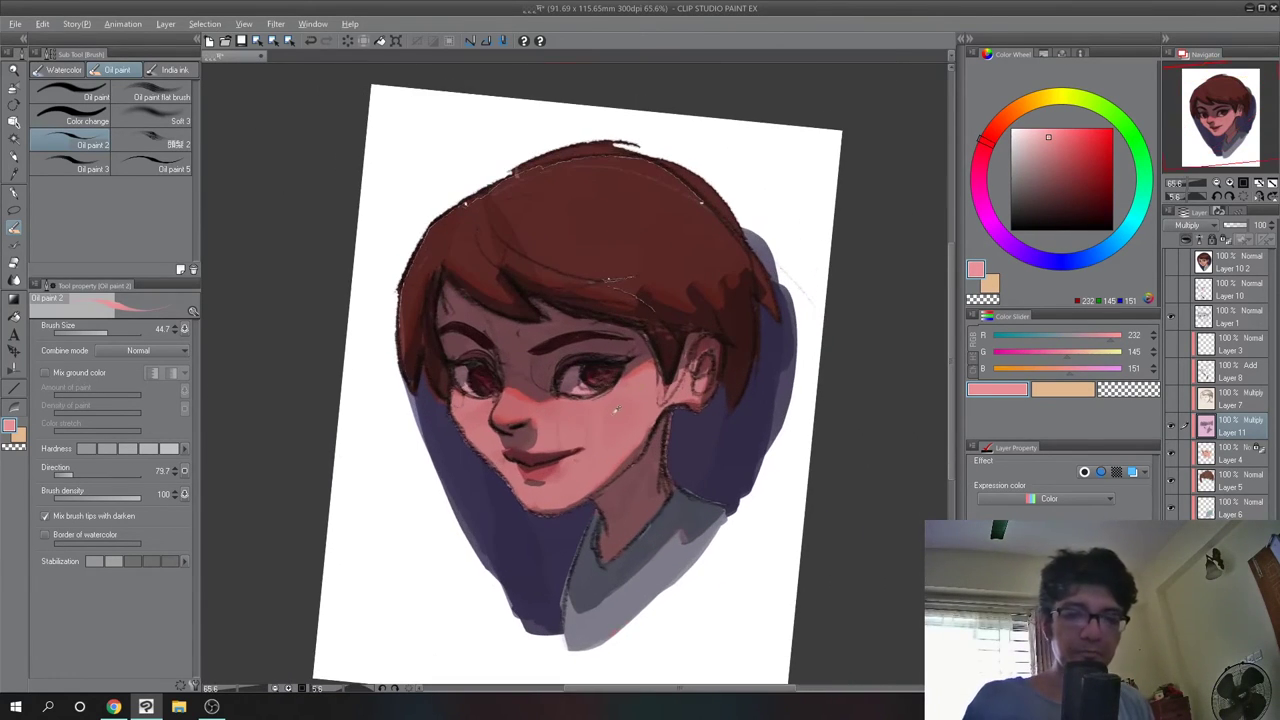
Sample the cheek's layer colour, lighten it to RGB 245, 211, 232 and brighten the lit skin around the nose
left_click(616, 410, "alt")
left_click(1023, 135)
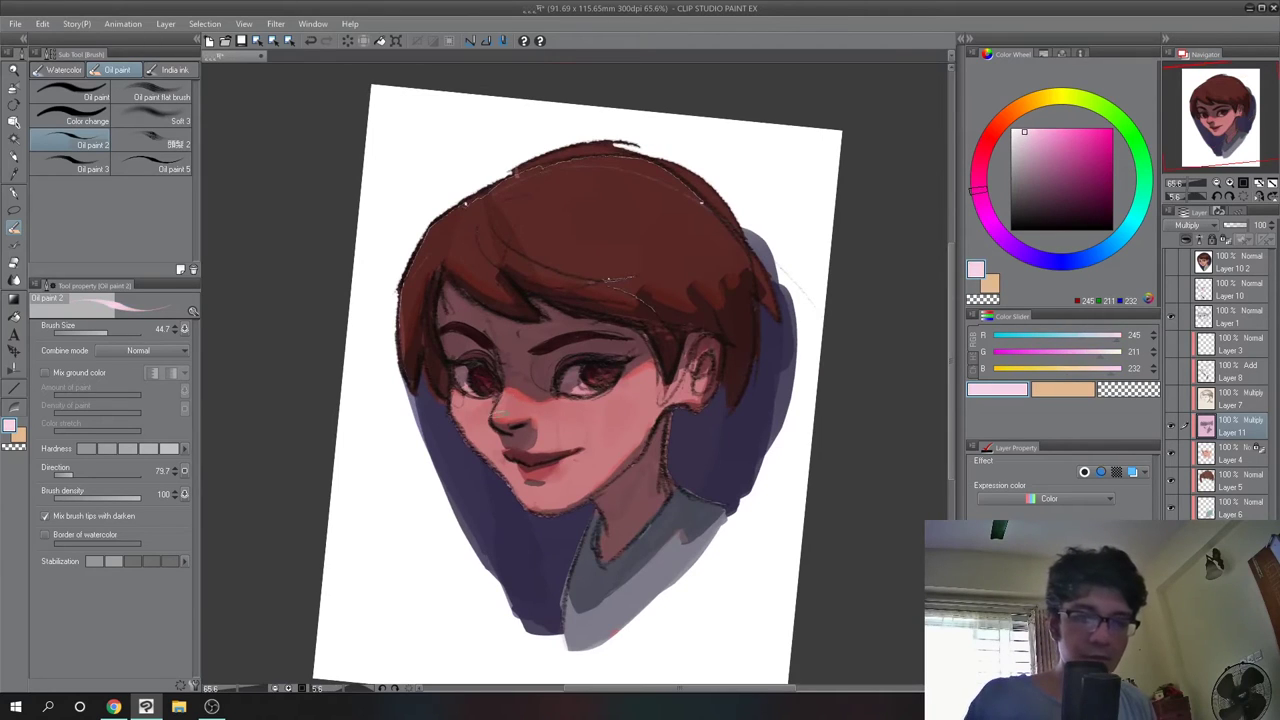
left_click_drag(498, 412, 510, 396)
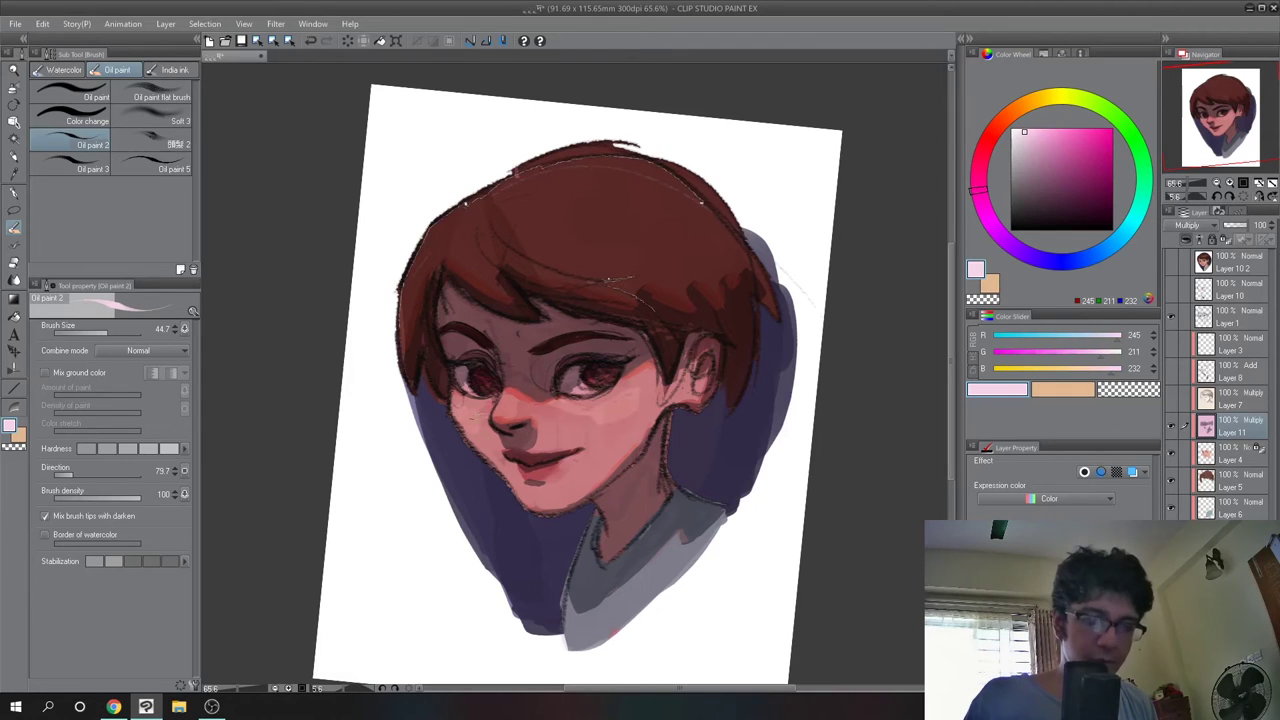
key("j")
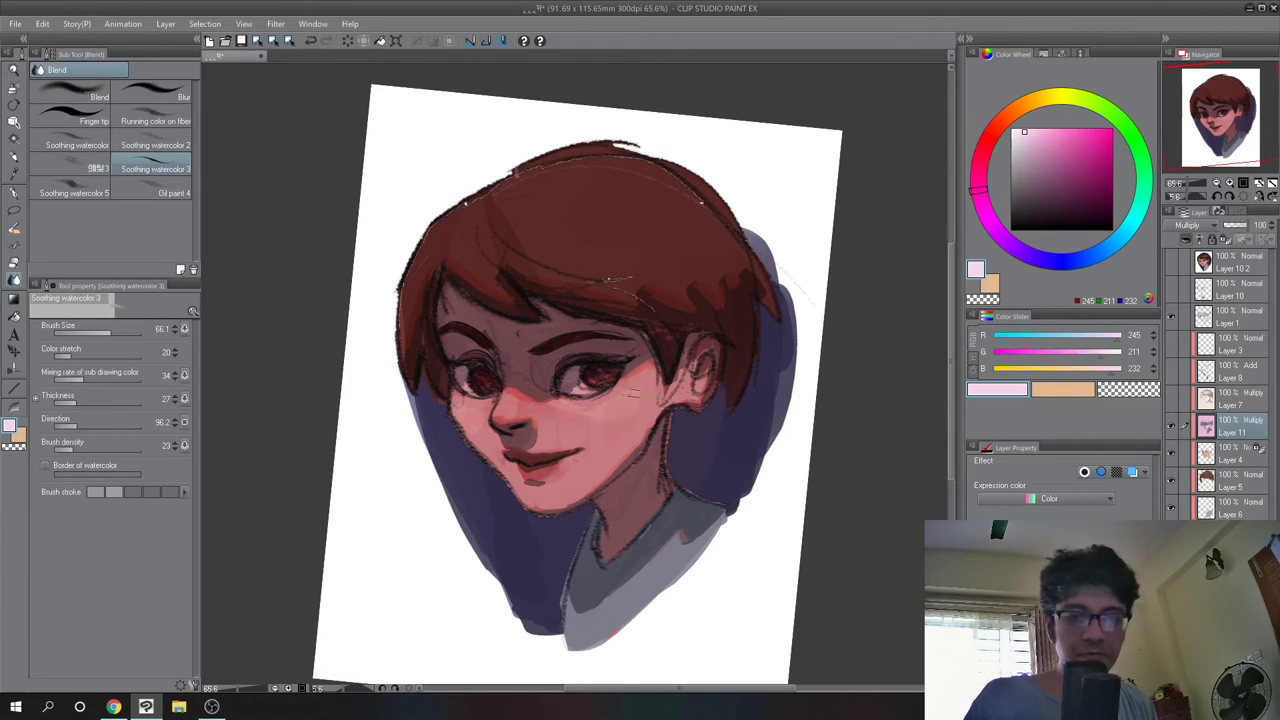
Resample the cheek, set the colour to RGB 240, 213, 229 and refine the lit skin, alternating Oil paint 2 with Soothing watercolor 3
key("b")
left_click(609, 440, "alt")
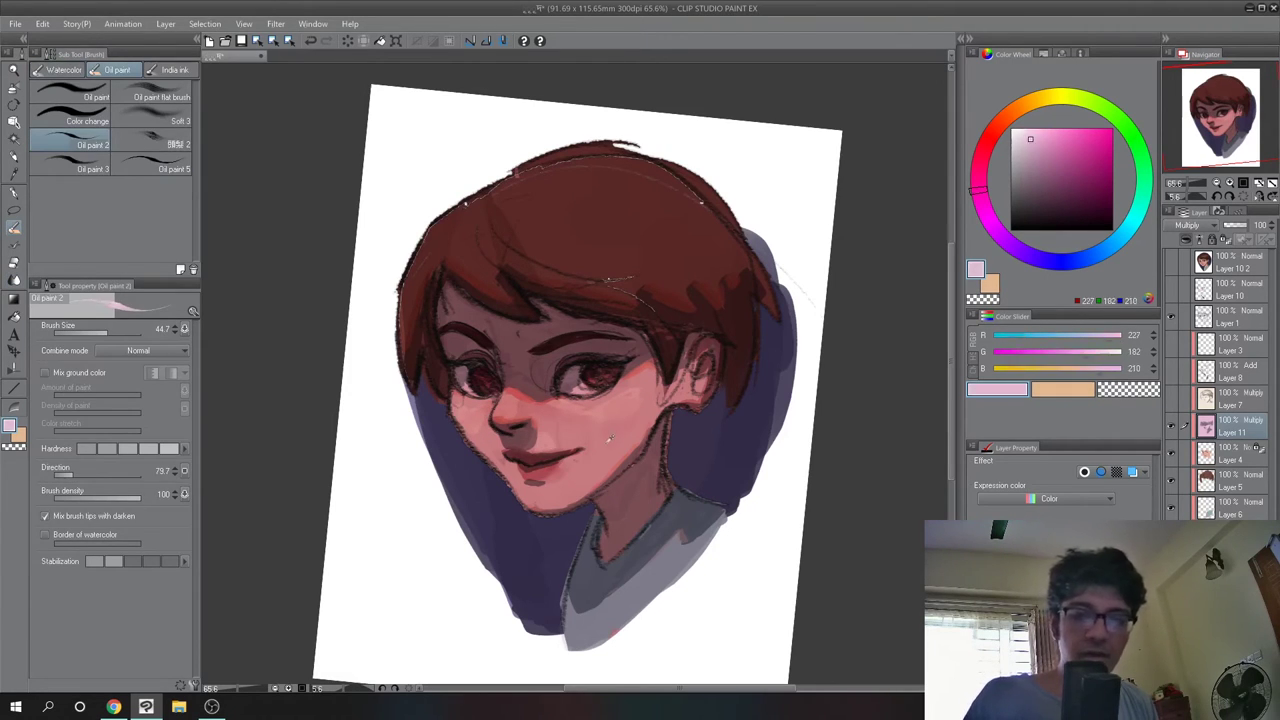
left_click_drag(1027, 141, 1021, 134)
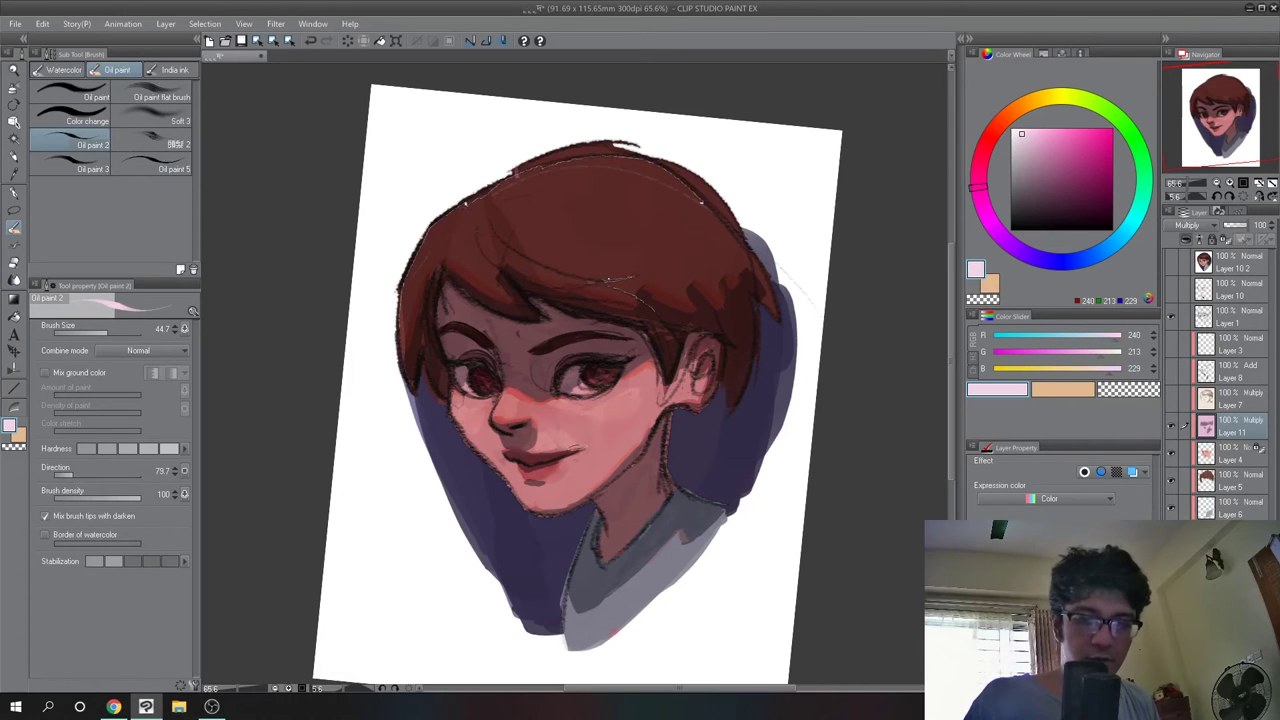
key("j")
key("b")
key("j")
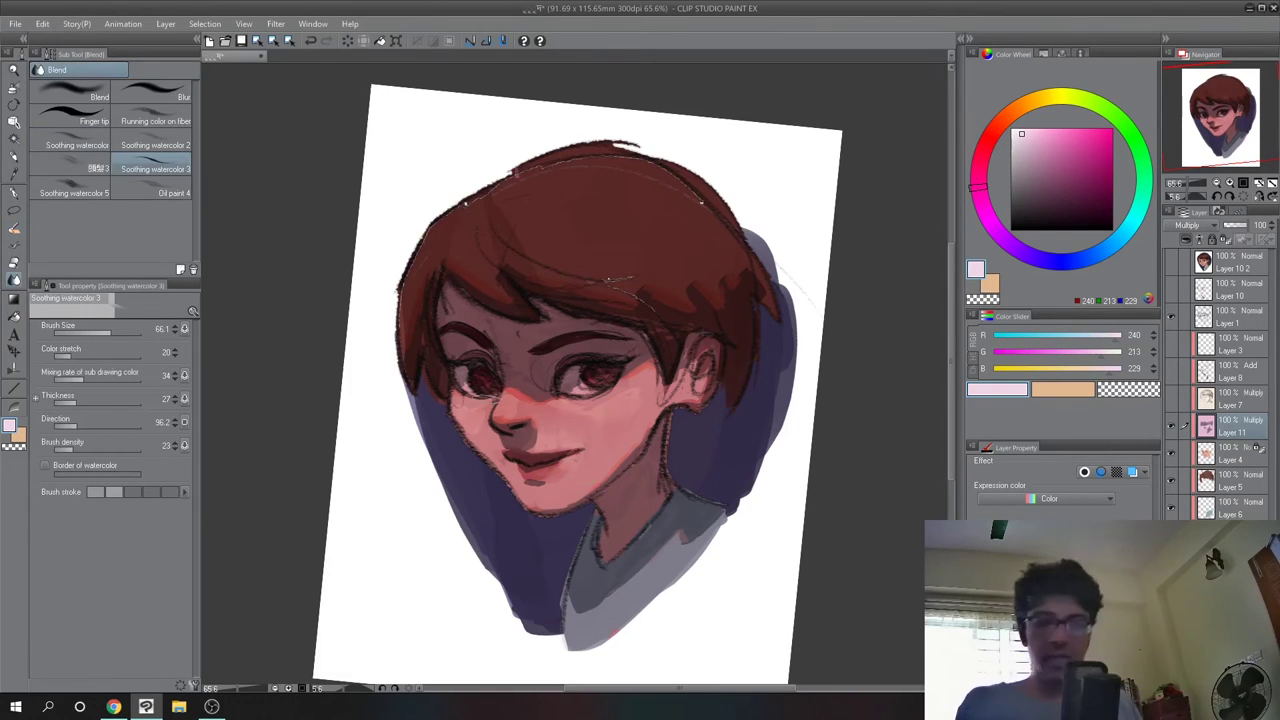
key("b")
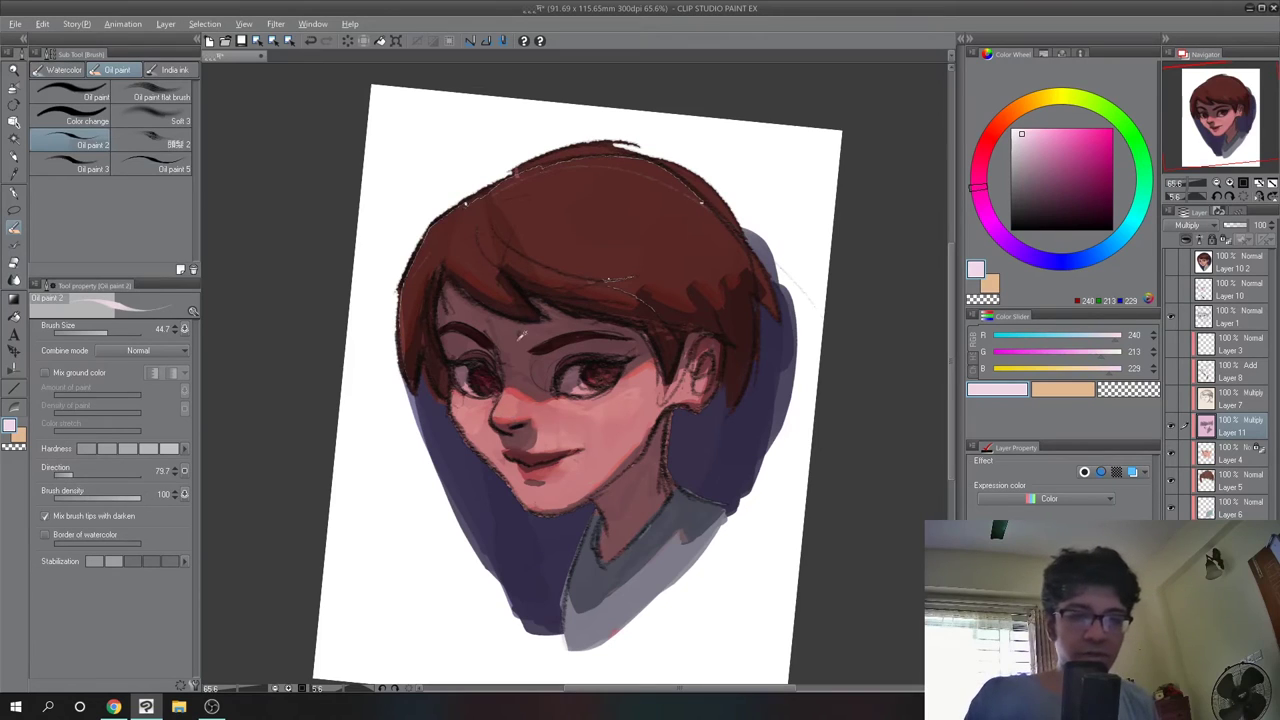
Sample the forehead shadow, darken it to RGB 96, 83, 100 and deepen the face shadows under the fringe and nose
left_click(522, 337, "alt")
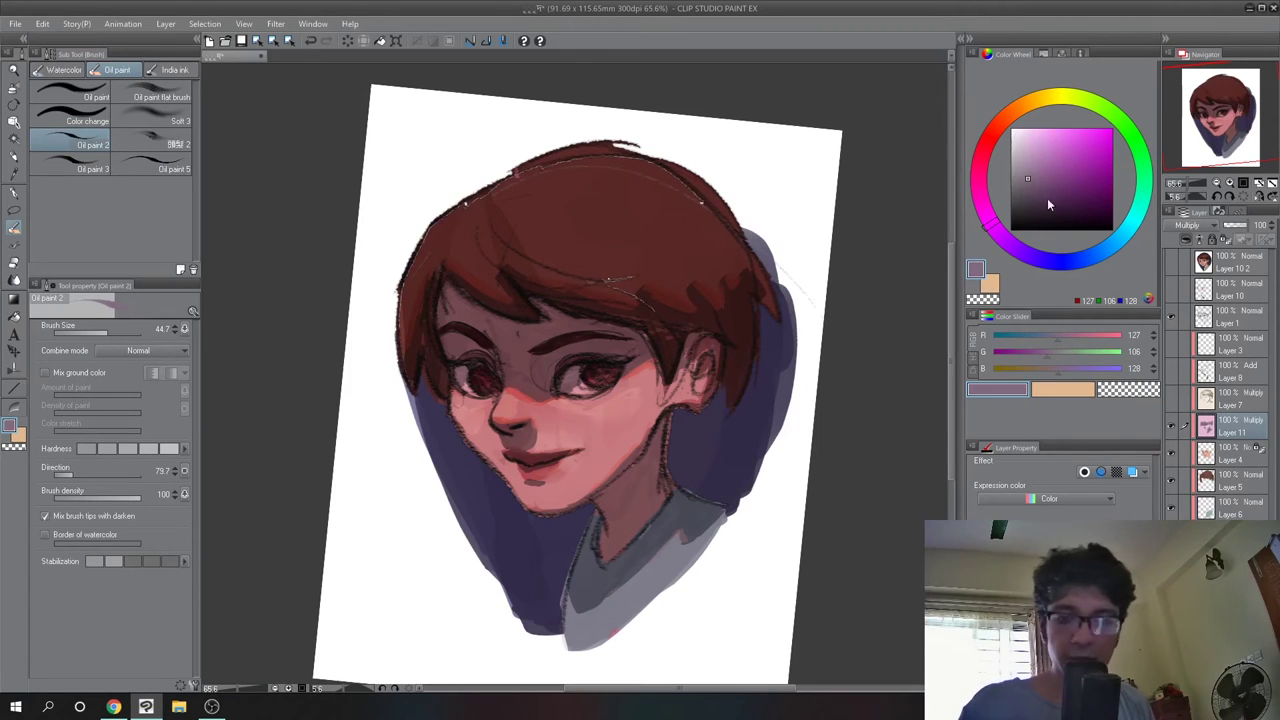
left_click(1030, 198)
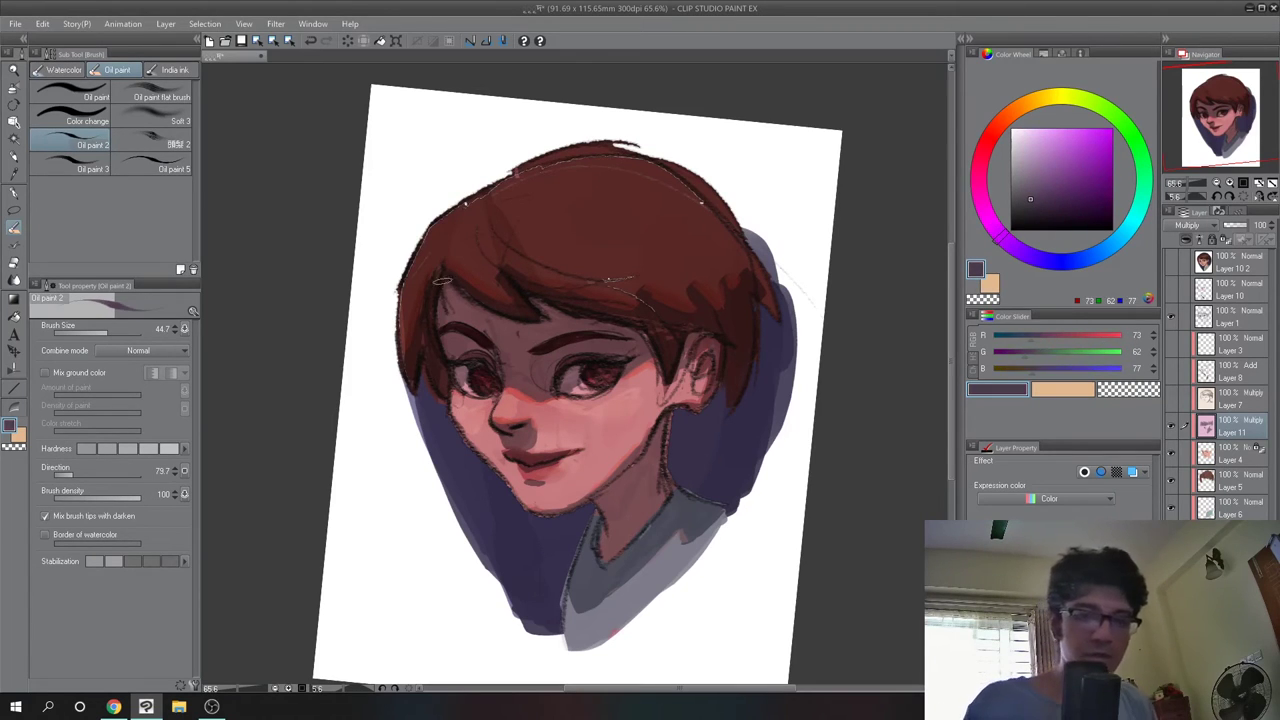
left_click(1027, 189)
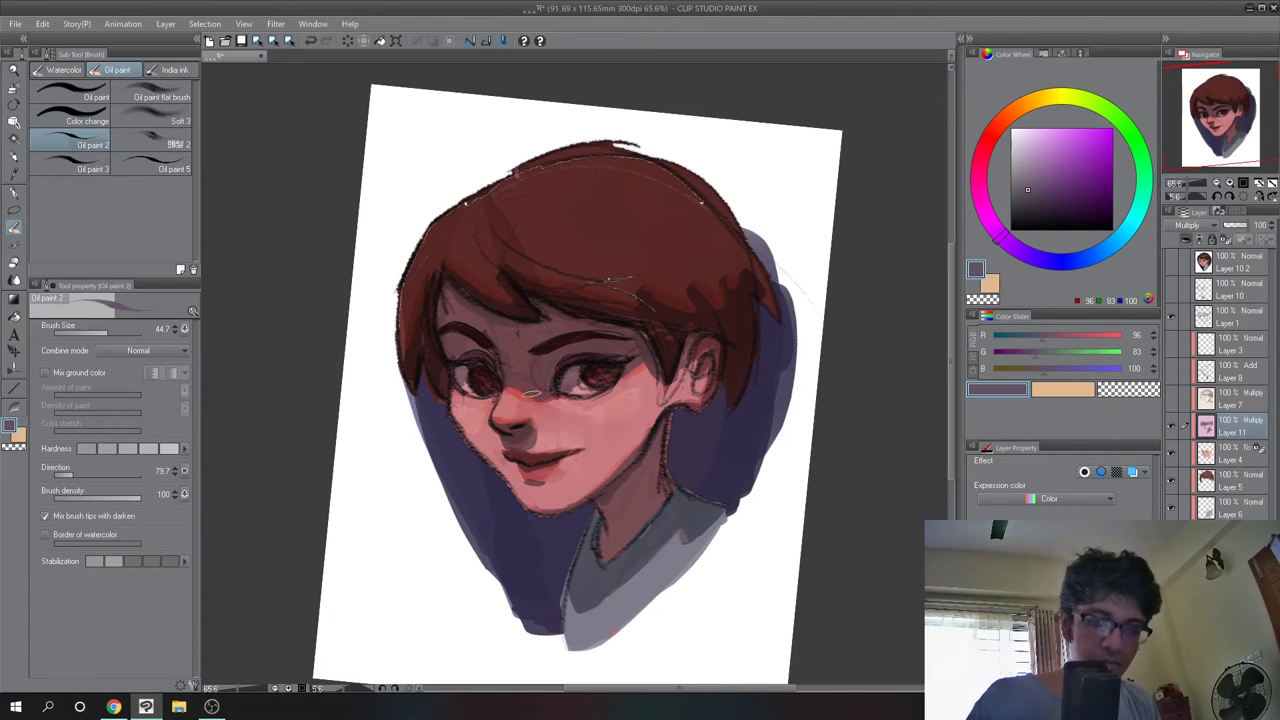
left_click_drag(527, 438, 572, 278)
left_click_drag(523, 291, 548, 366)
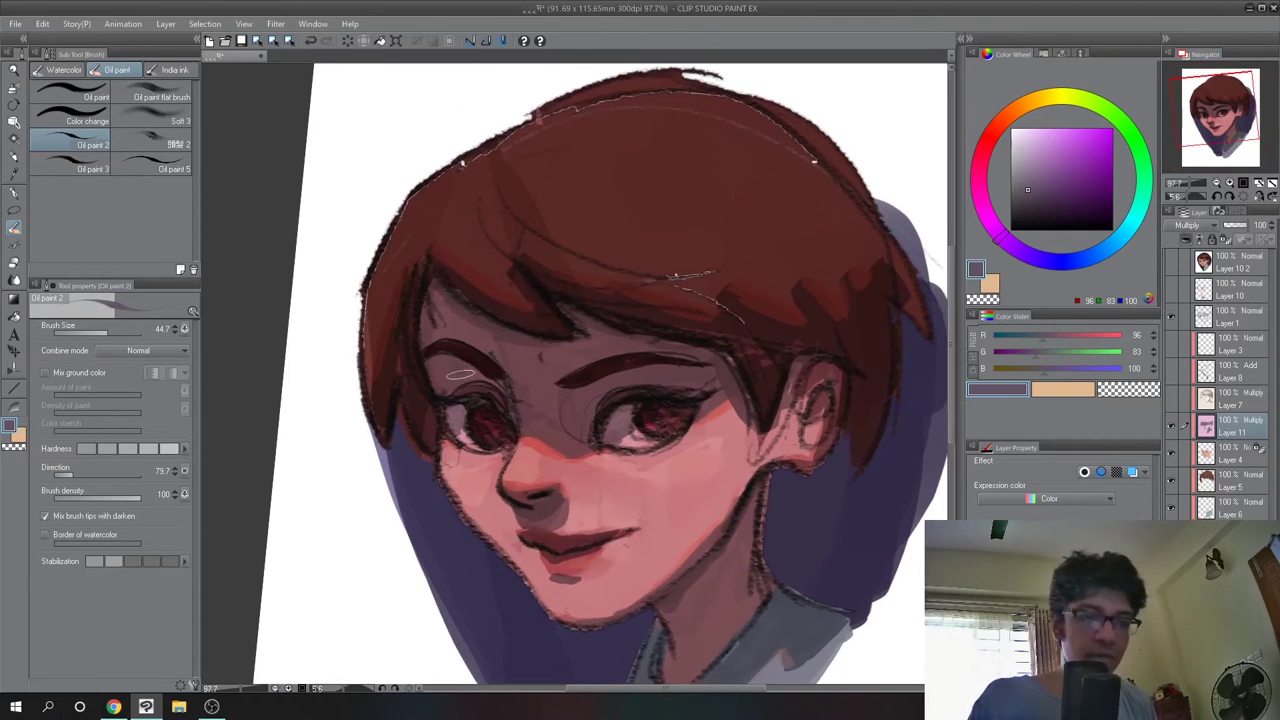
Lighten the sampled shadow colour to RGB 170, 144, 168, then work it in beside the nose bridge with a resampled RGB 144, 121, 144
left_click(587, 396, "alt")
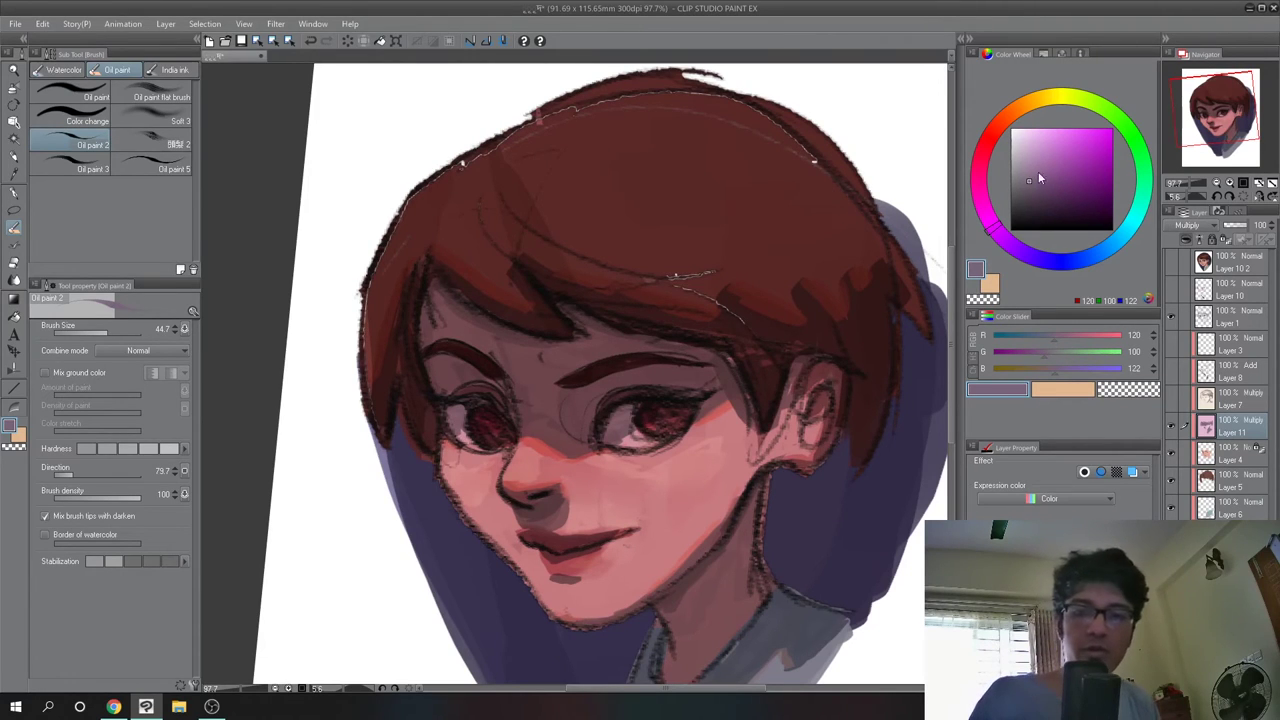
left_click_drag(1027, 172, 1025, 162)
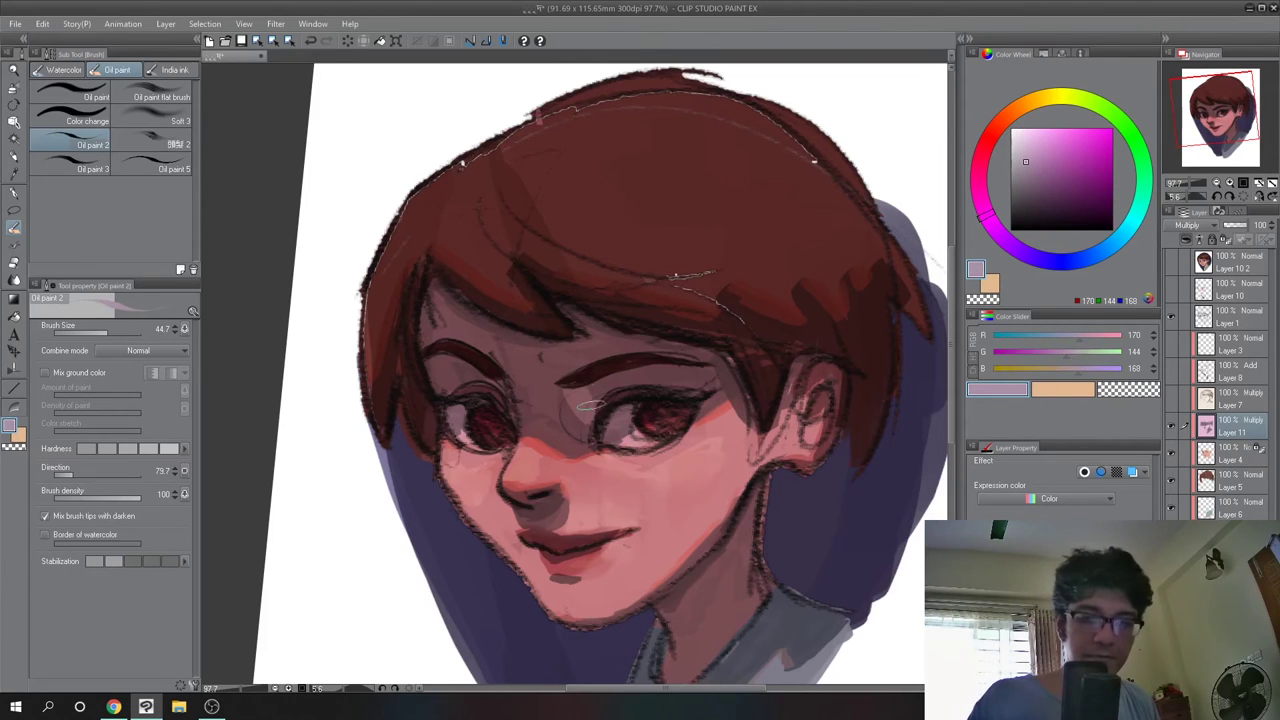
key("j")
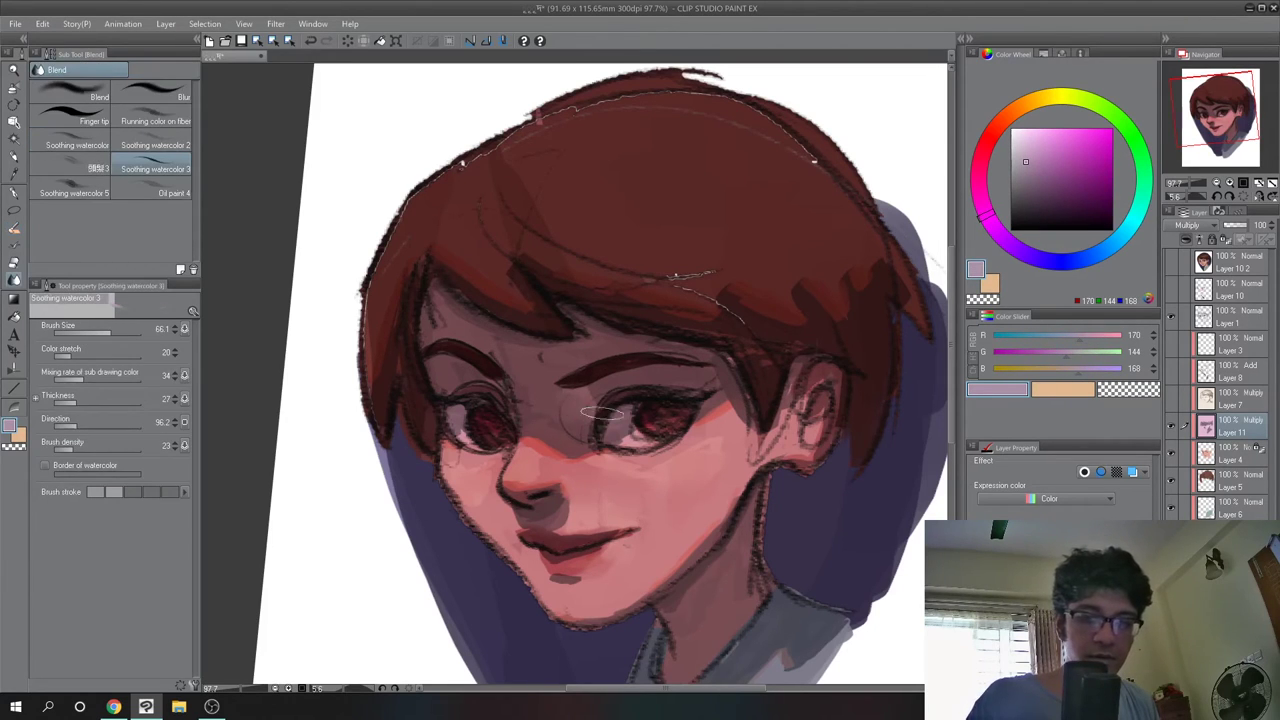
key("b")
left_click(585, 398, "alt")
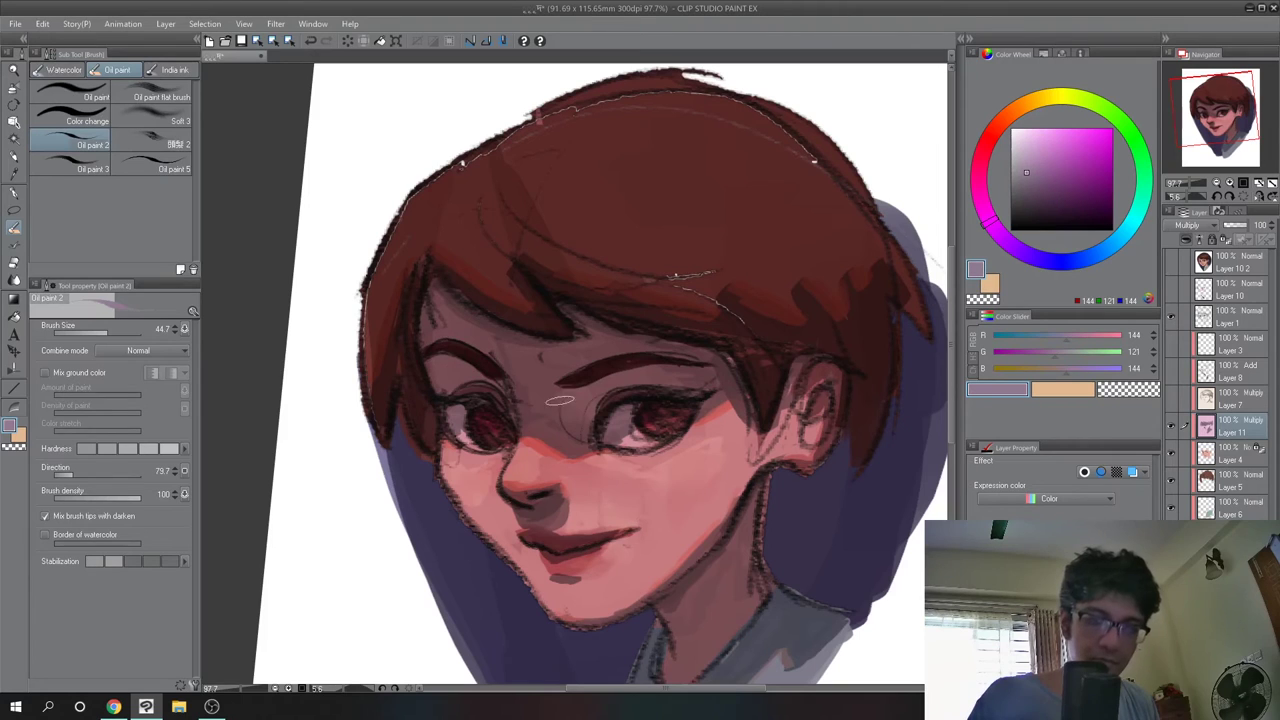
mouse_move(617, 373)
left_mouse_down()
mouse_move(480, 385)
mouse_move(472, 400)
left_mouse_up()
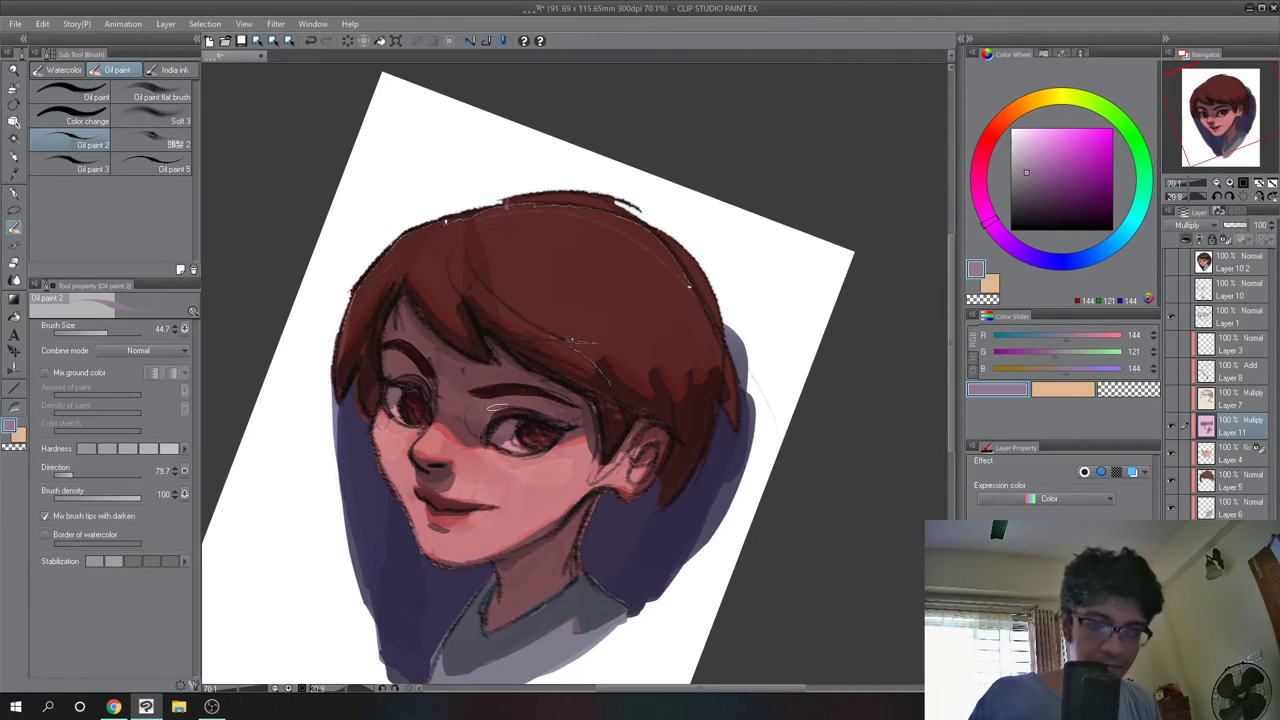
Lighten the shadow purple to RGB 173, 143, 170 and add soft lighter accents on the upper eyelid
left_click(1029, 163)
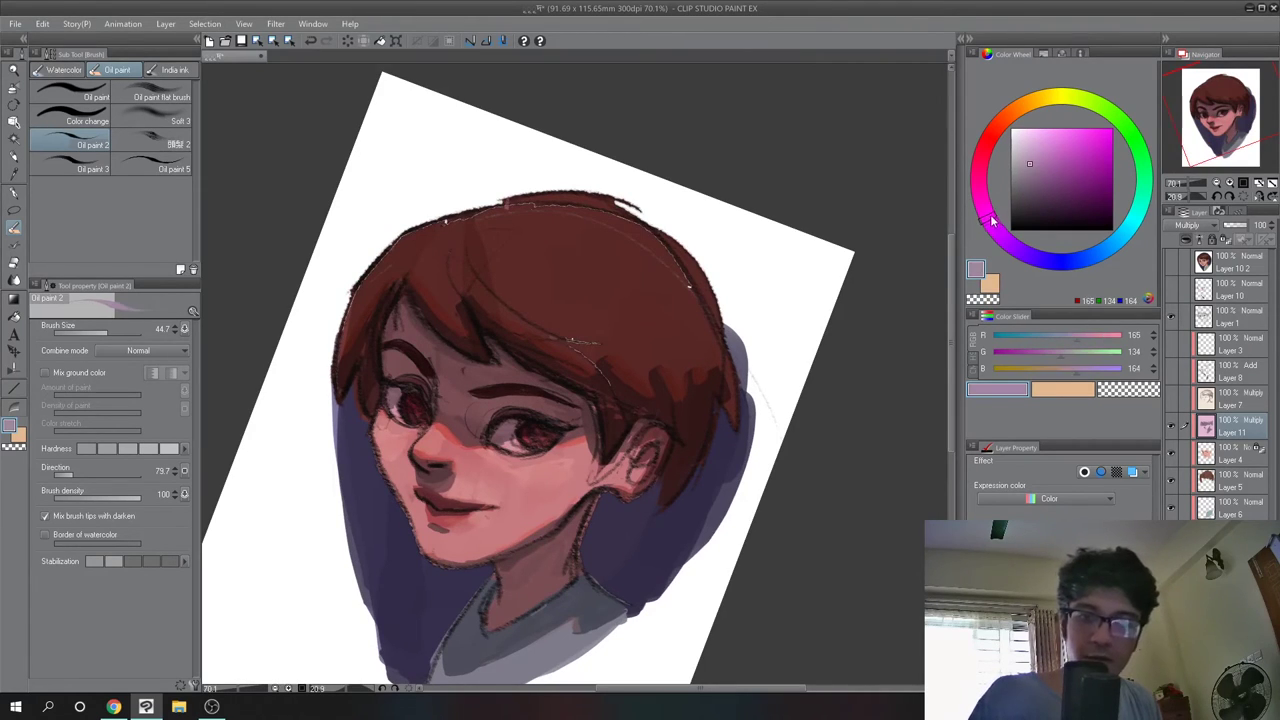
left_click(613, 351, "alt")
left_click(1028, 161)
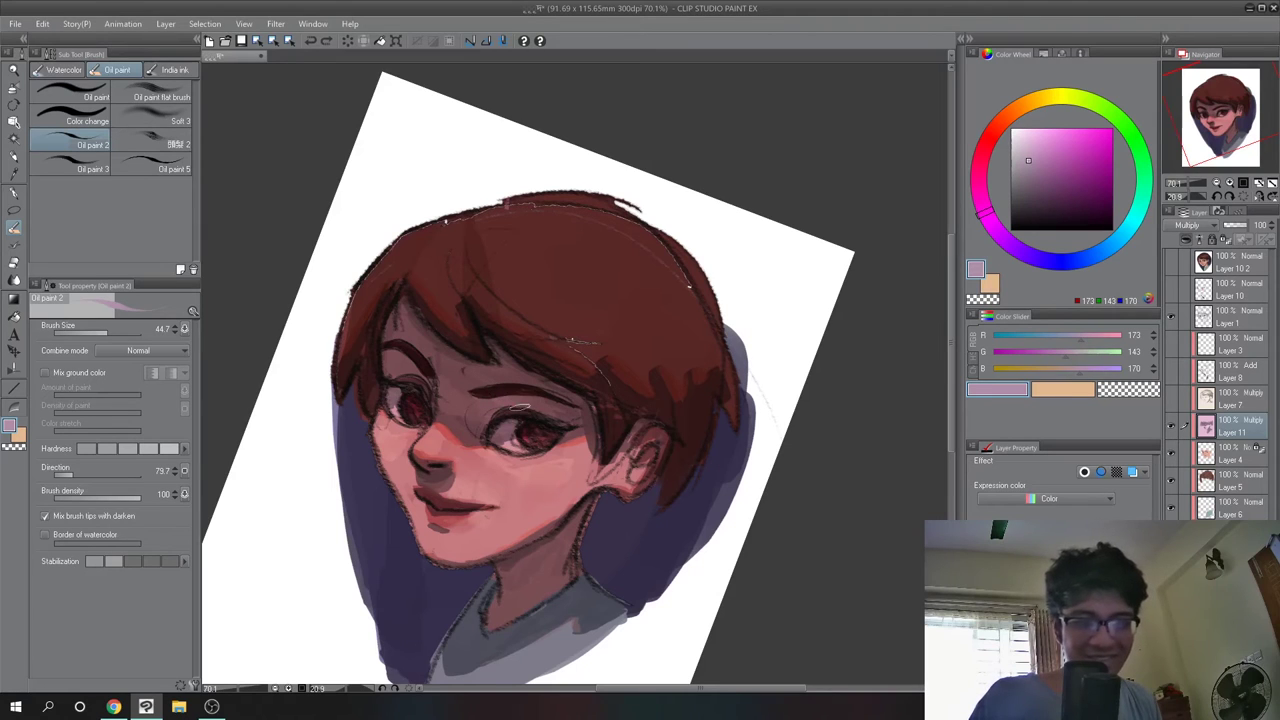
left_click_drag(592, 341, 580, 363)
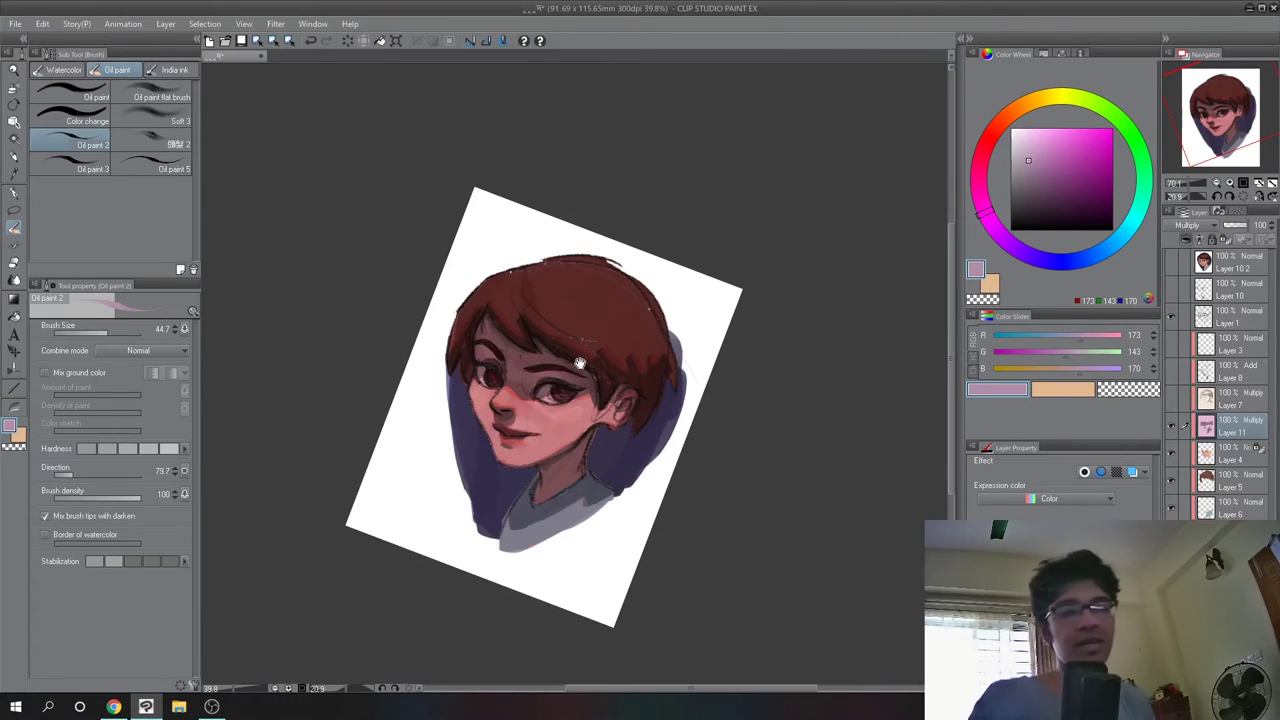
Sample the forehead shadow as RGB 139, 115, 137 and deepen the cast shadow directly beneath the fringe
left_click_drag(505, 487, 522, 497)
mouse_move(563, 406)
left_mouse_down()
mouse_move(592, 380)
mouse_move(516, 393)
mouse_move(527, 387)
left_mouse_up()
left_click_drag(618, 360, 601, 411)
left_click_drag(483, 541, 497, 548)
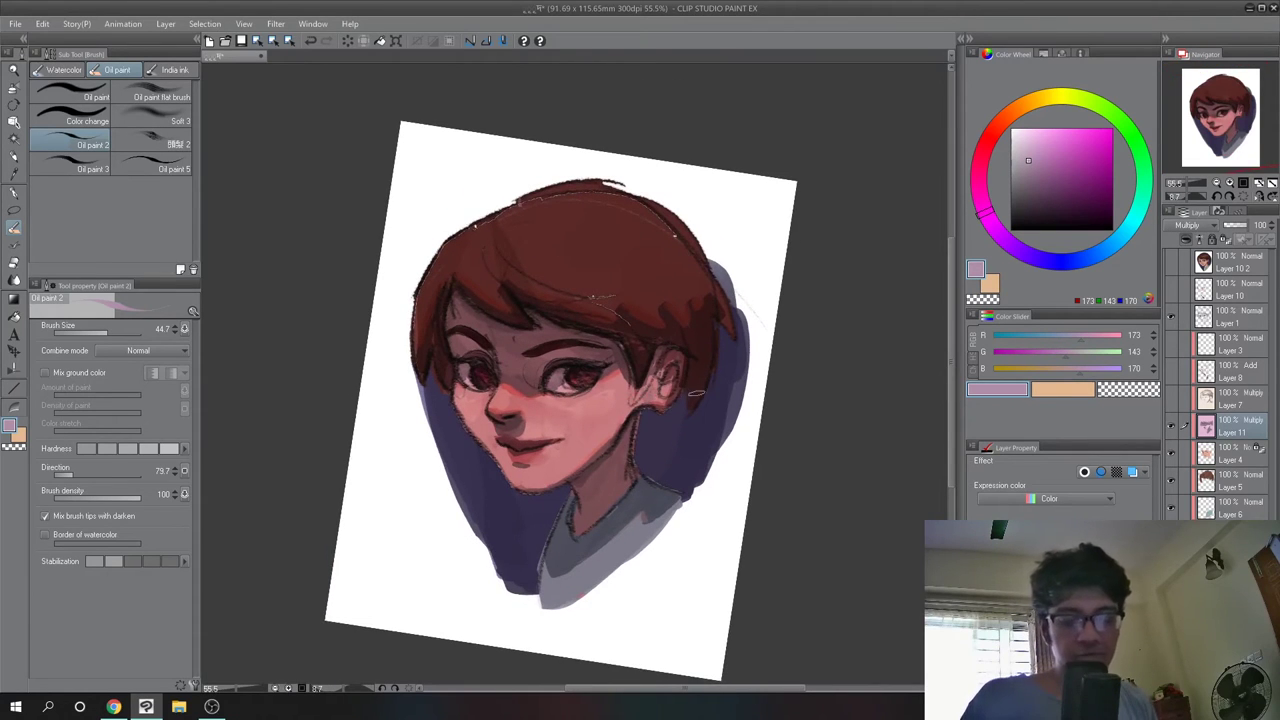
mouse_move(652, 381)
left_mouse_down()
mouse_move(644, 425)
mouse_move(447, 391)
left_mouse_up()
scroll(520, 352, "up", 2)
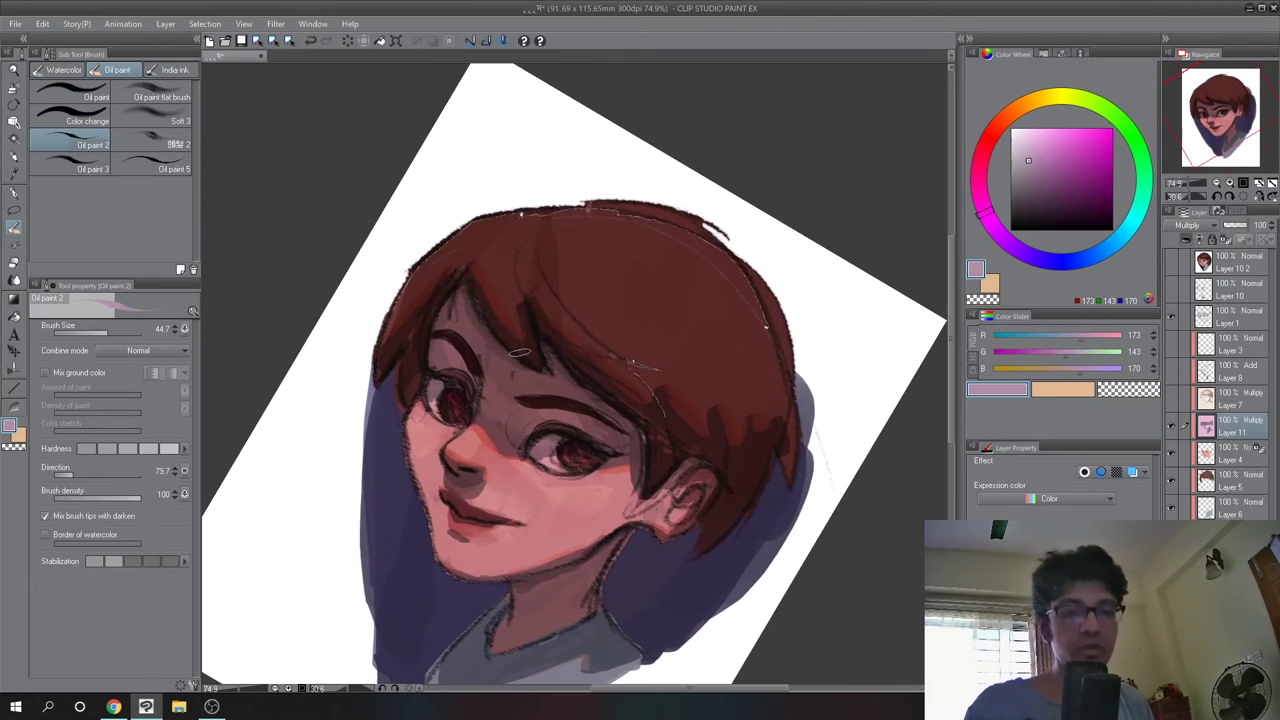
left_click(534, 348, "alt")
left_click_drag(515, 345, 521, 307)
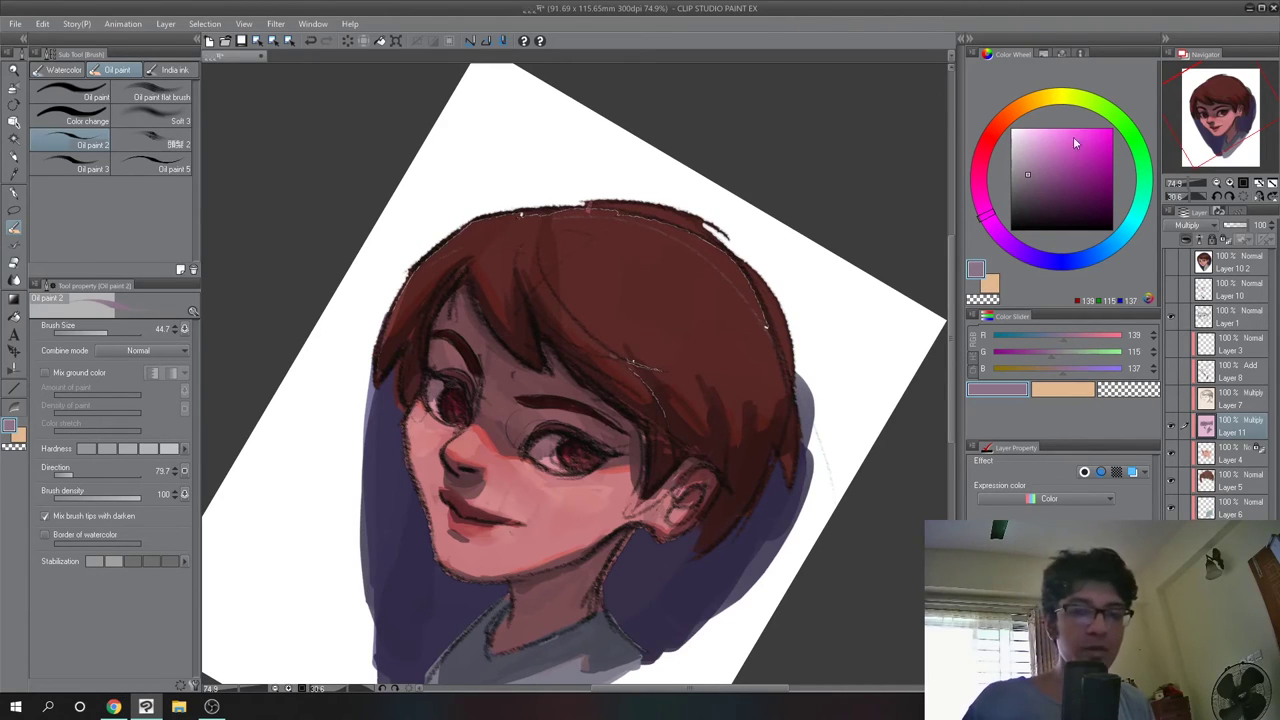
Sample the neck shadow, shift it to a cool grey of RGB 137, 136, 151 and brush it into the neck
left_click_drag(671, 524, 641, 371)
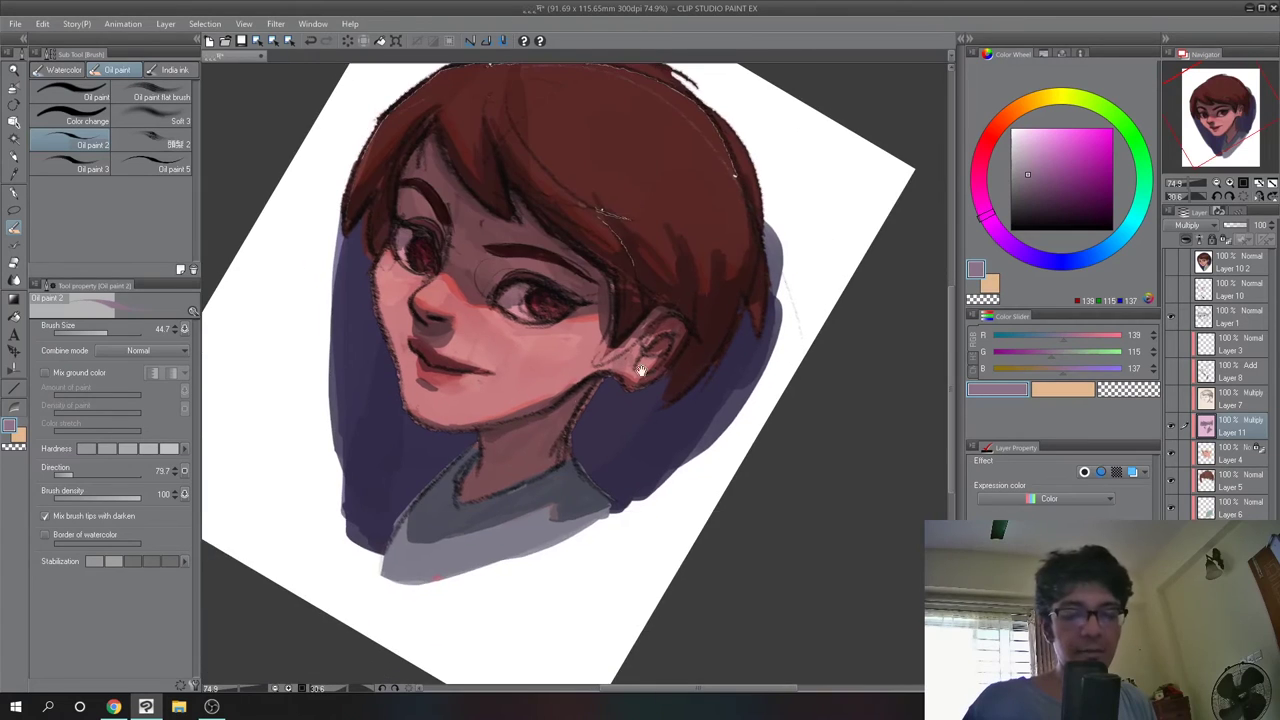
left_click_drag(550, 436, 572, 439)
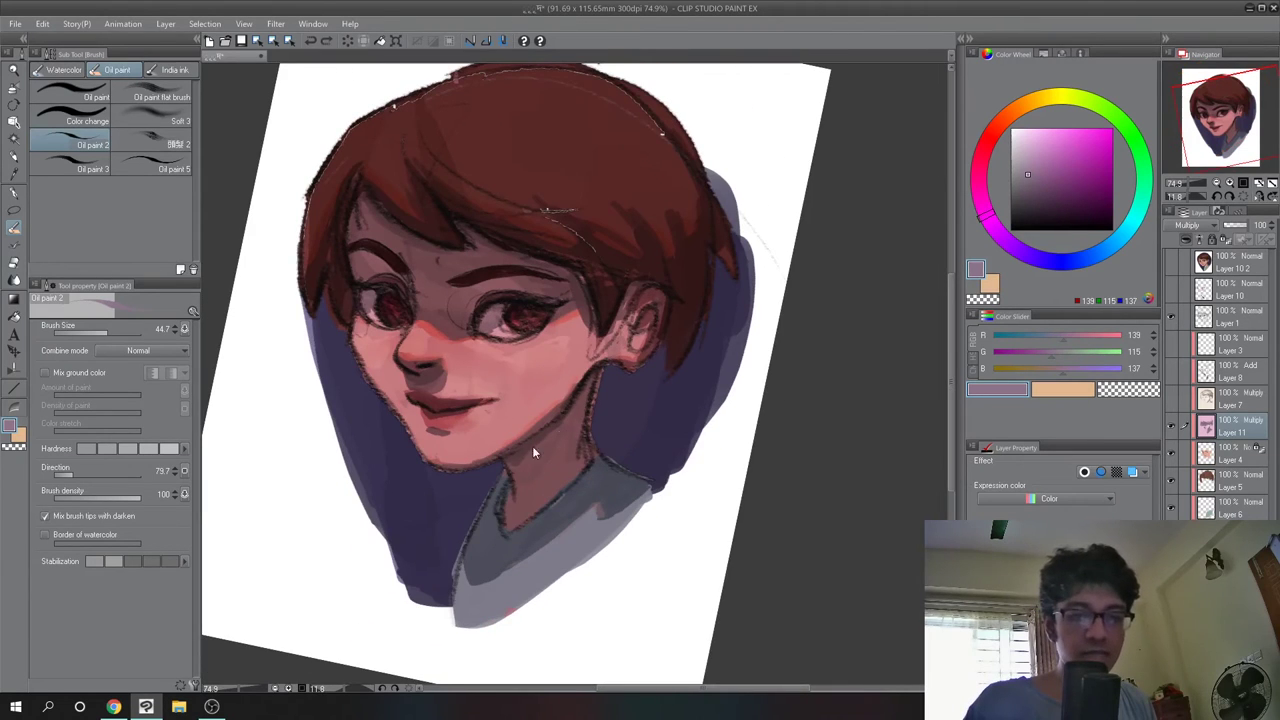
left_click(562, 415, "alt")
left_click(1033, 196)
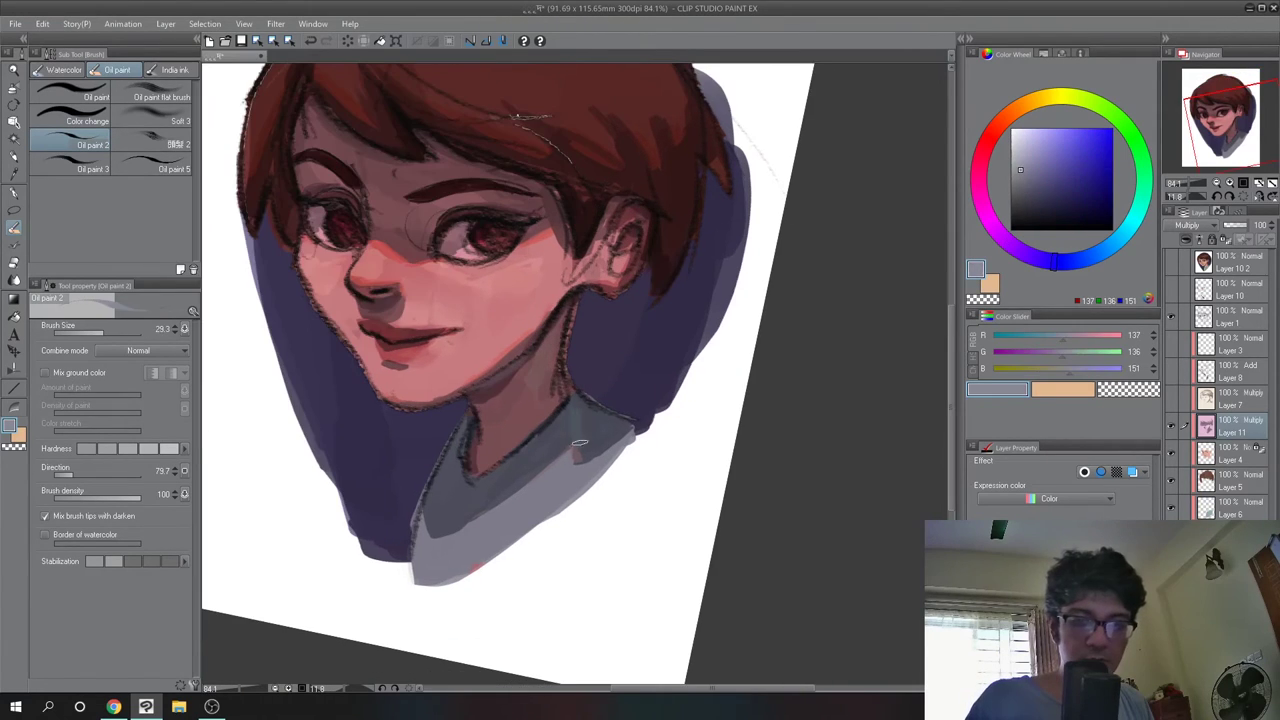
Resample the neck shadow, shift it to RGB 136, 143, 186 and paint bluish bounce light on the neck and the shirt's shoulder
left_click(535, 393, "alt")
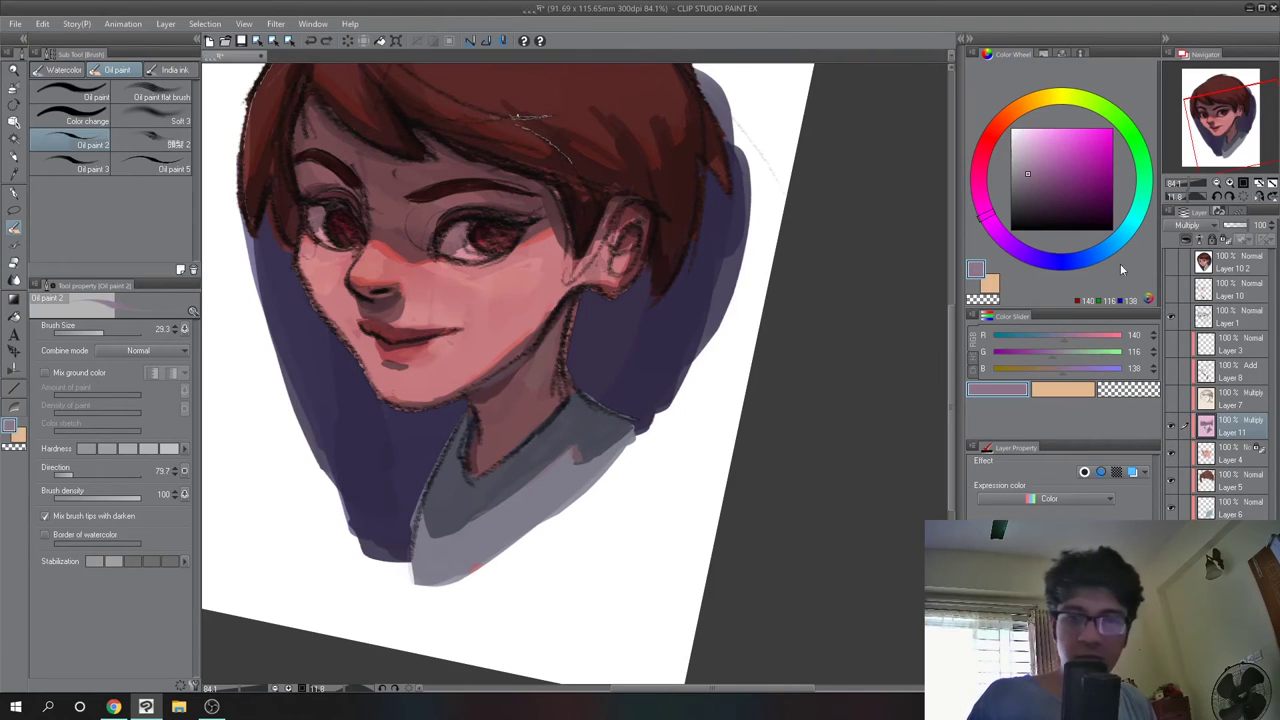
mouse_move(1058, 369)
left_mouse_down()
mouse_move(1084, 371)
mouse_move(1065, 354)
mouse_move(1091, 370)
left_mouse_up()
left_click(1062, 339)
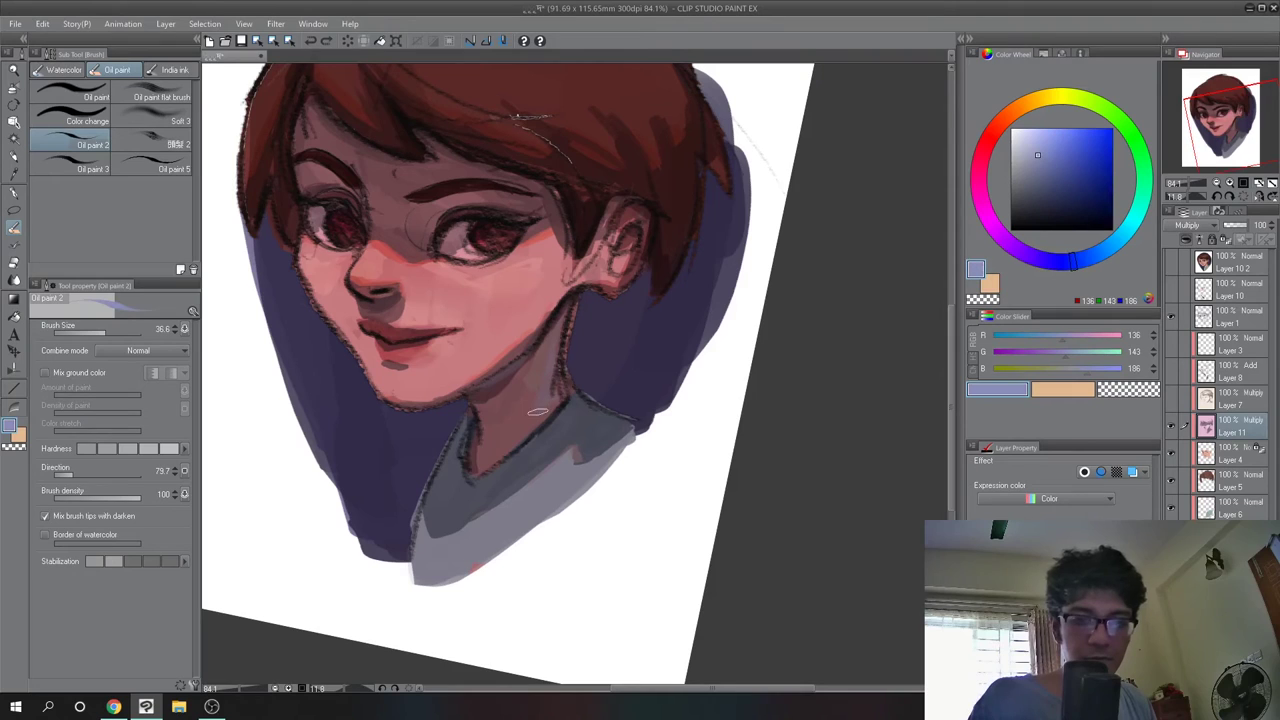
mouse_move(566, 428)
left_mouse_down()
mouse_move(578, 398)
mouse_move(582, 435)
mouse_move(587, 408)
mouse_move(607, 434)
mouse_move(626, 426)
mouse_move(596, 436)
mouse_move(577, 399)
mouse_move(559, 423)
mouse_move(572, 403)
mouse_move(598, 439)
mouse_move(590, 414)
mouse_move(618, 421)
mouse_move(605, 438)
mouse_move(634, 428)
left_mouse_up()
key("ctrl+z")
scroll(693, 404, "down", 5)
scroll(647, 383, "up", 3)
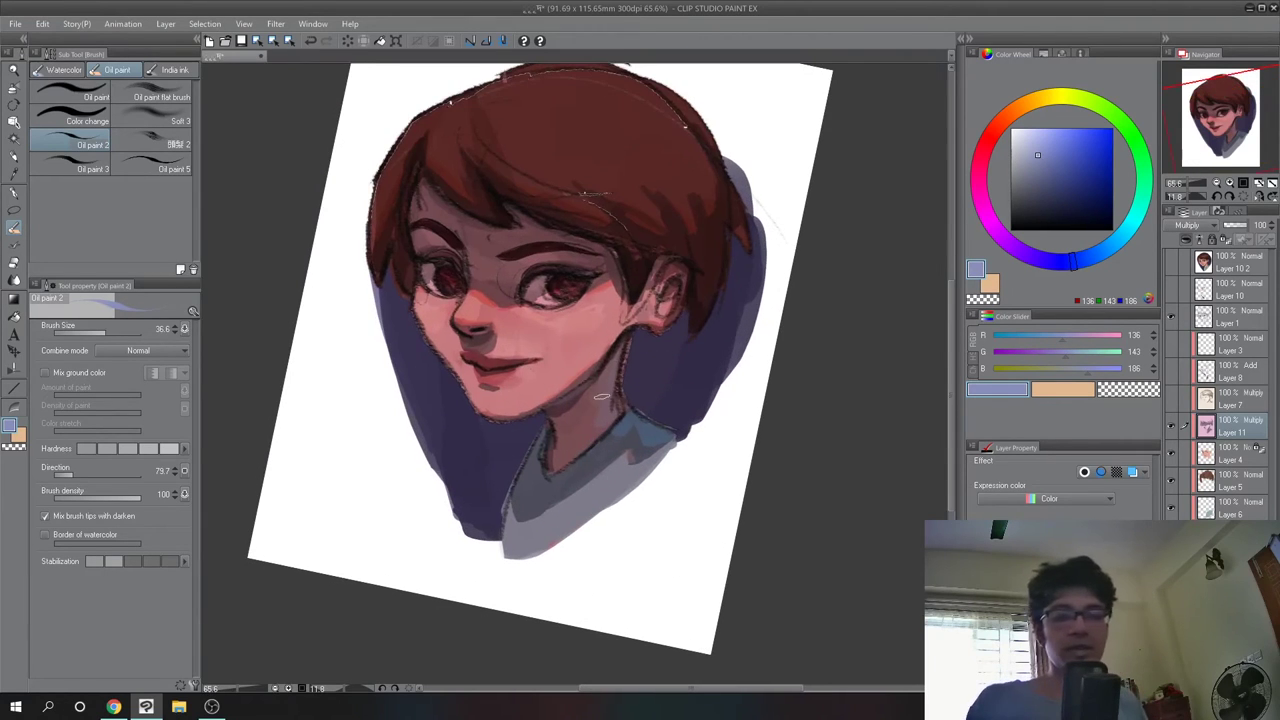
Sample the shadow at the back of the hair, lighten it to RGB 173, 191, 228 and add cool light behind the ear
left_click_drag(690, 304, 621, 423)
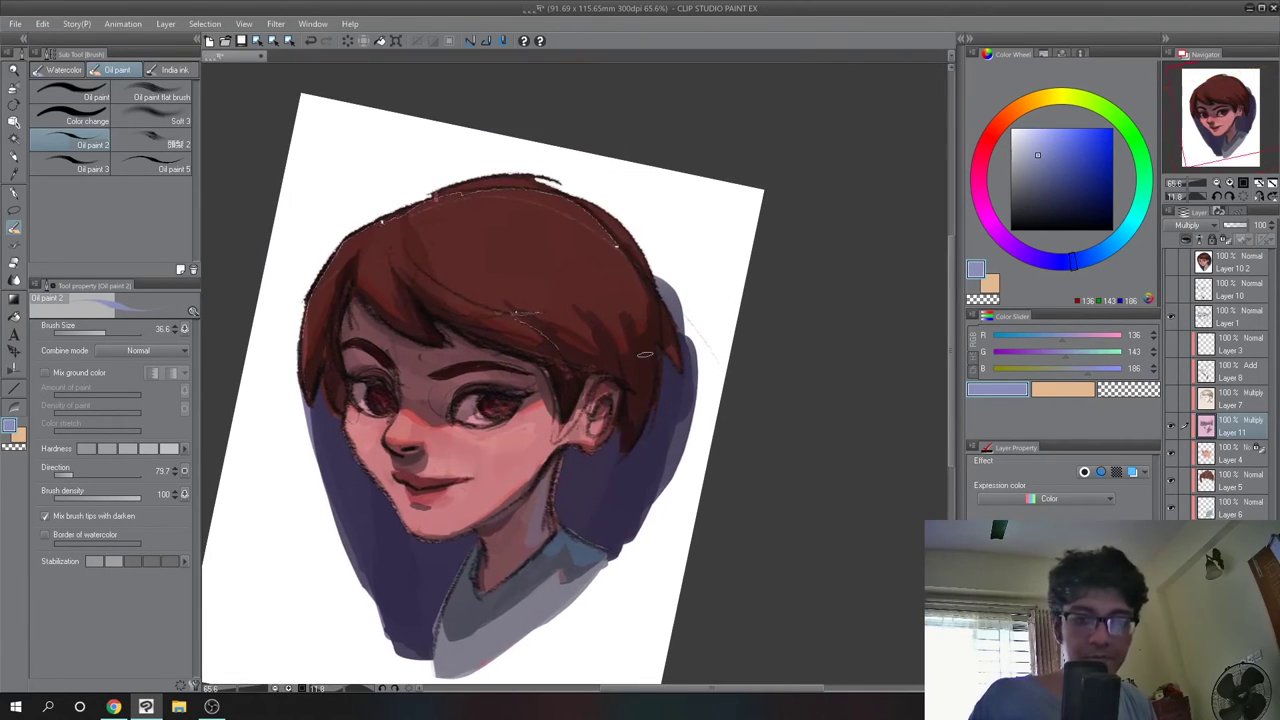
left_click(656, 363, "alt")
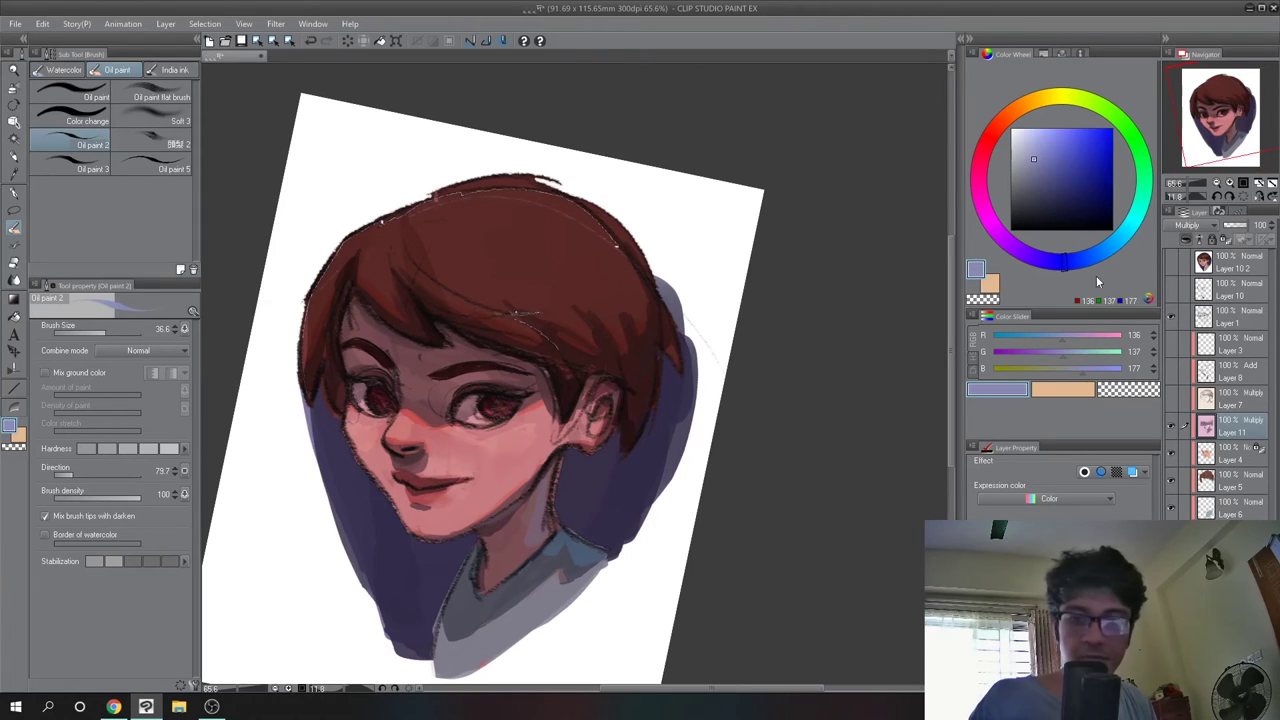
left_click(1076, 353)
left_click(1069, 337)
left_click(1098, 370)
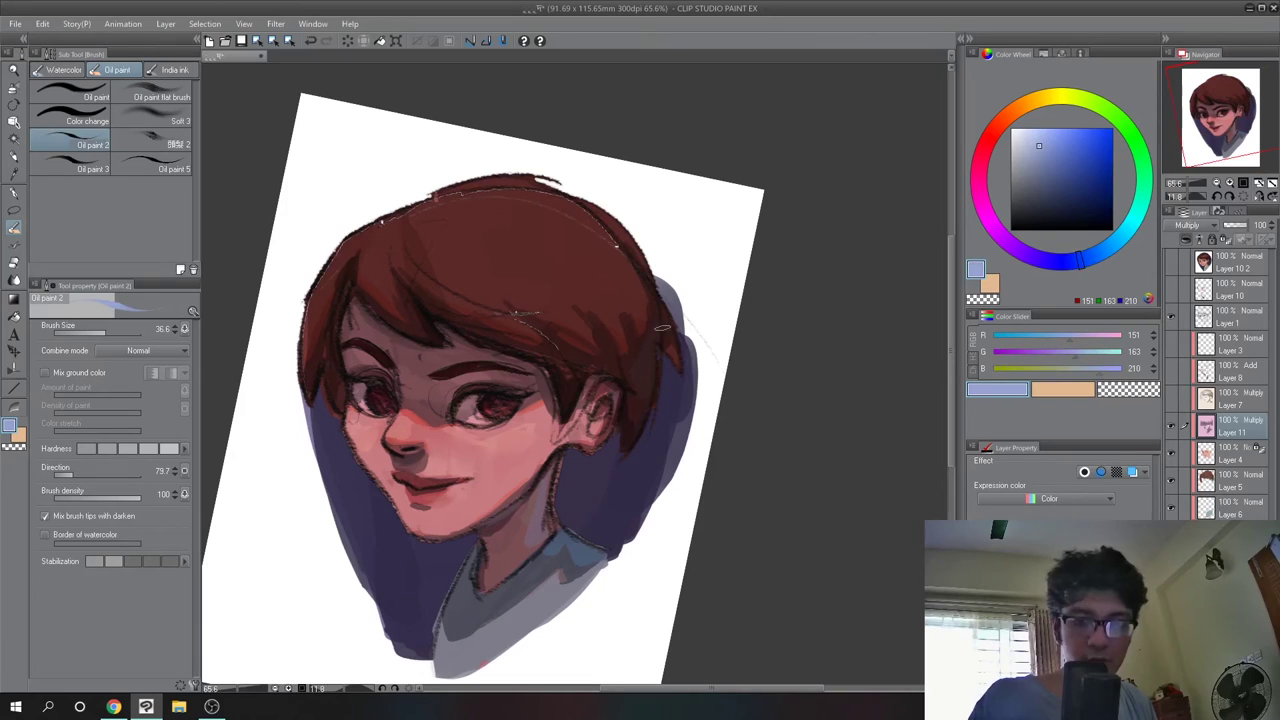
left_click(1036, 142)
left_click(1088, 259)
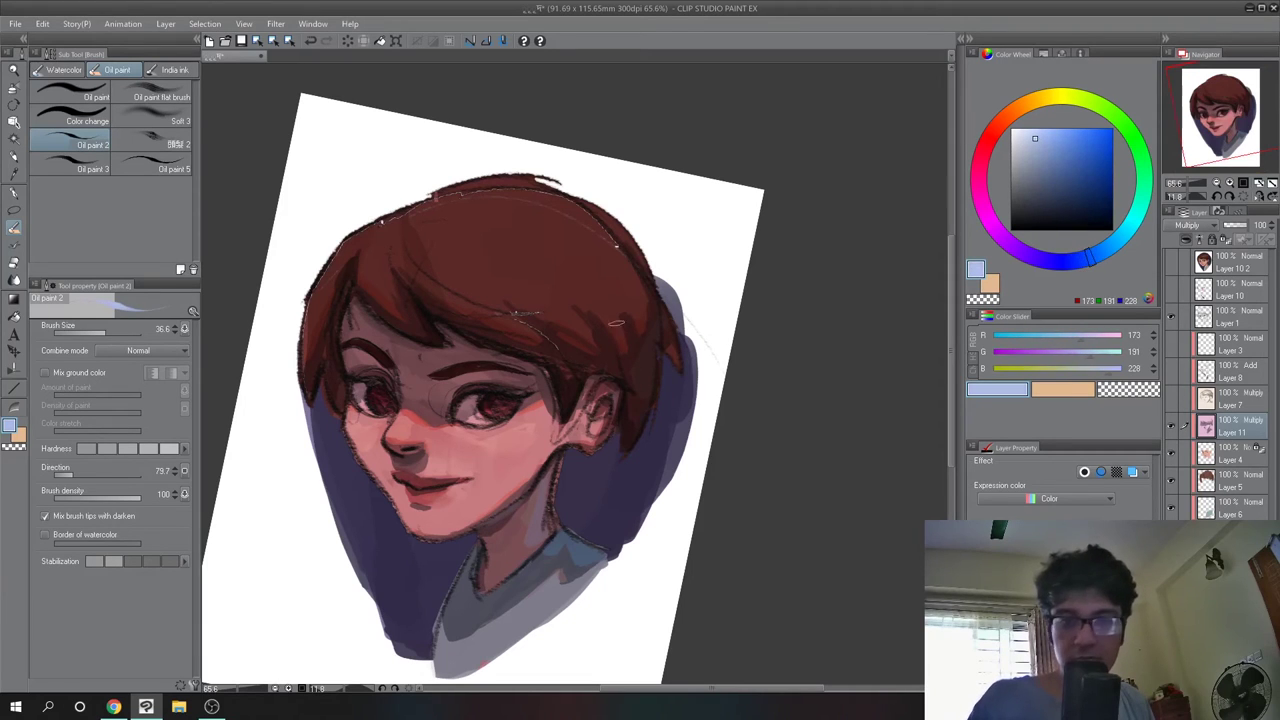
left_click_drag(712, 335, 686, 369)
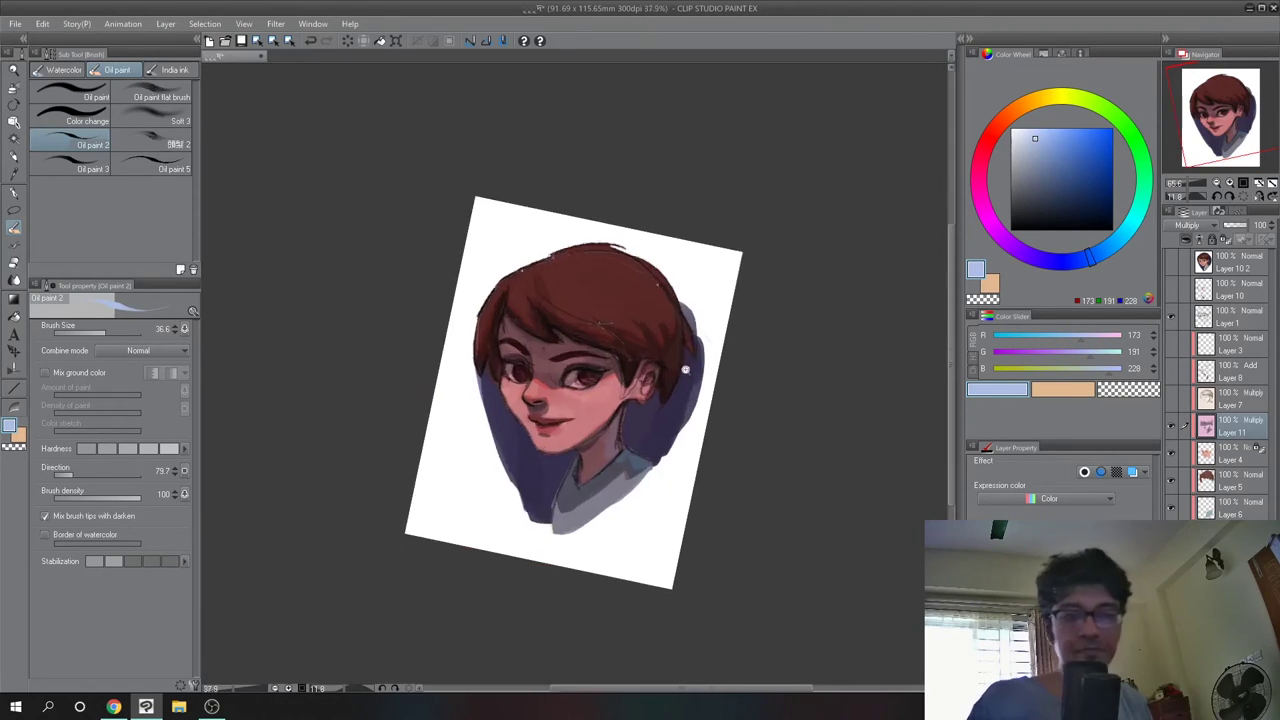
Undo the last two strokes, set the colour to RGB 127, 150, 197 and strengthen the blue patch on the shirt's shoulder
mouse_move(696, 418)
left_mouse_down()
mouse_move(583, 403)
mouse_move(565, 367)
left_mouse_up()
left_click_drag(510, 425, 501, 447)
key("ctrl+z")
key("ctrl+z")
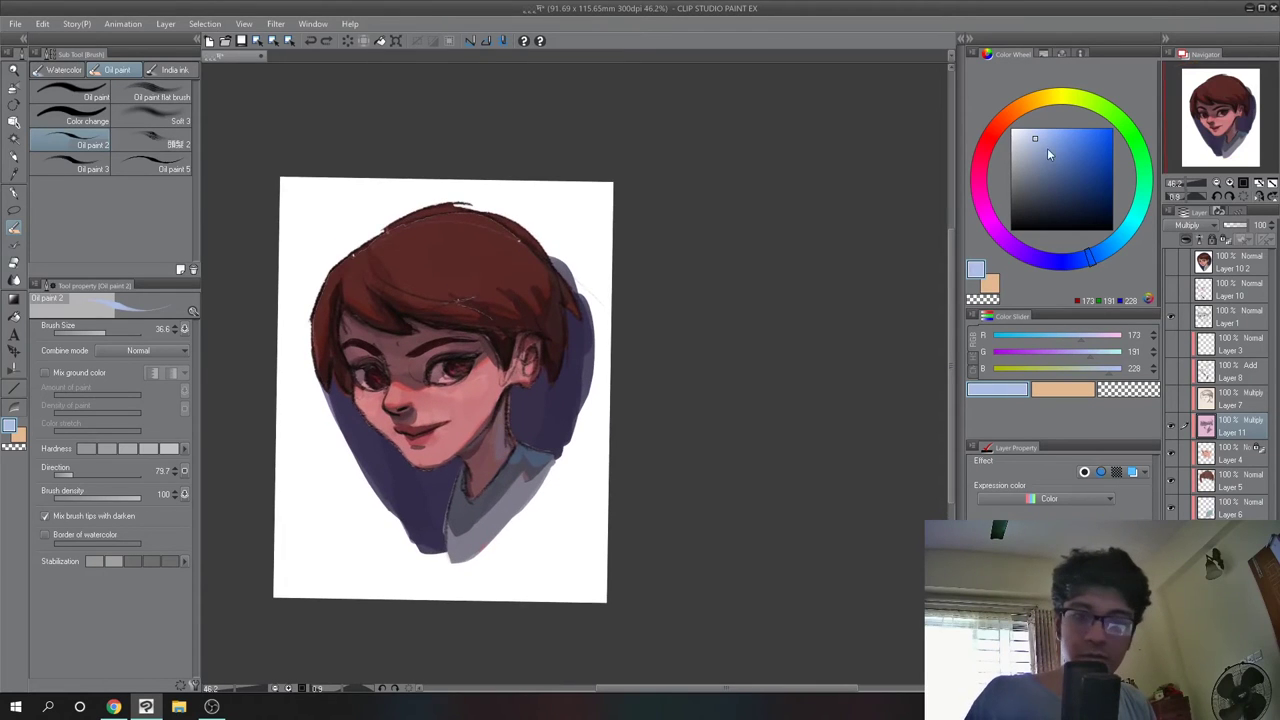
left_click(1046, 150)
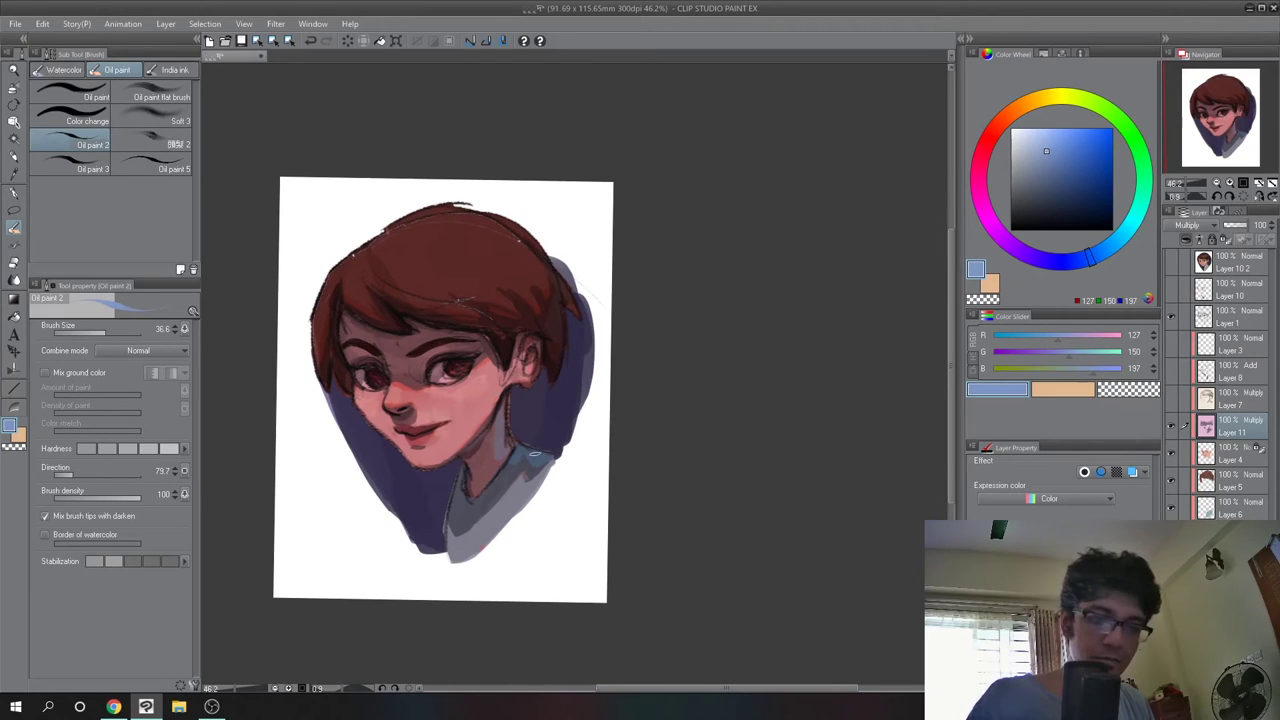
mouse_move(603, 431)
left_mouse_down()
mouse_move(592, 451)
mouse_move(588, 419)
left_mouse_up()
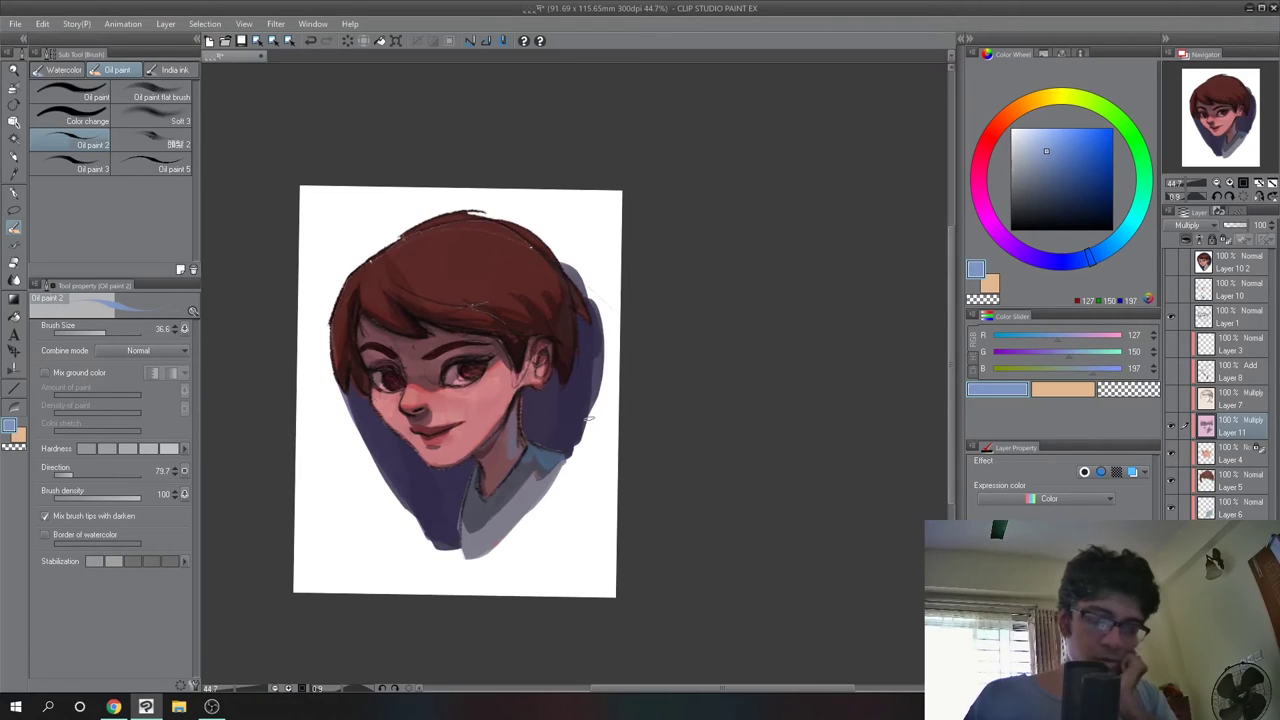
Create a new layer directly above the Multiply layer, Layer 11, and set its blending mode to Add
left_click_drag(615, 347, 655, 407)
left_click_drag(470, 478, 449, 413)
left_click(1236, 404)
left_click(1221, 431)
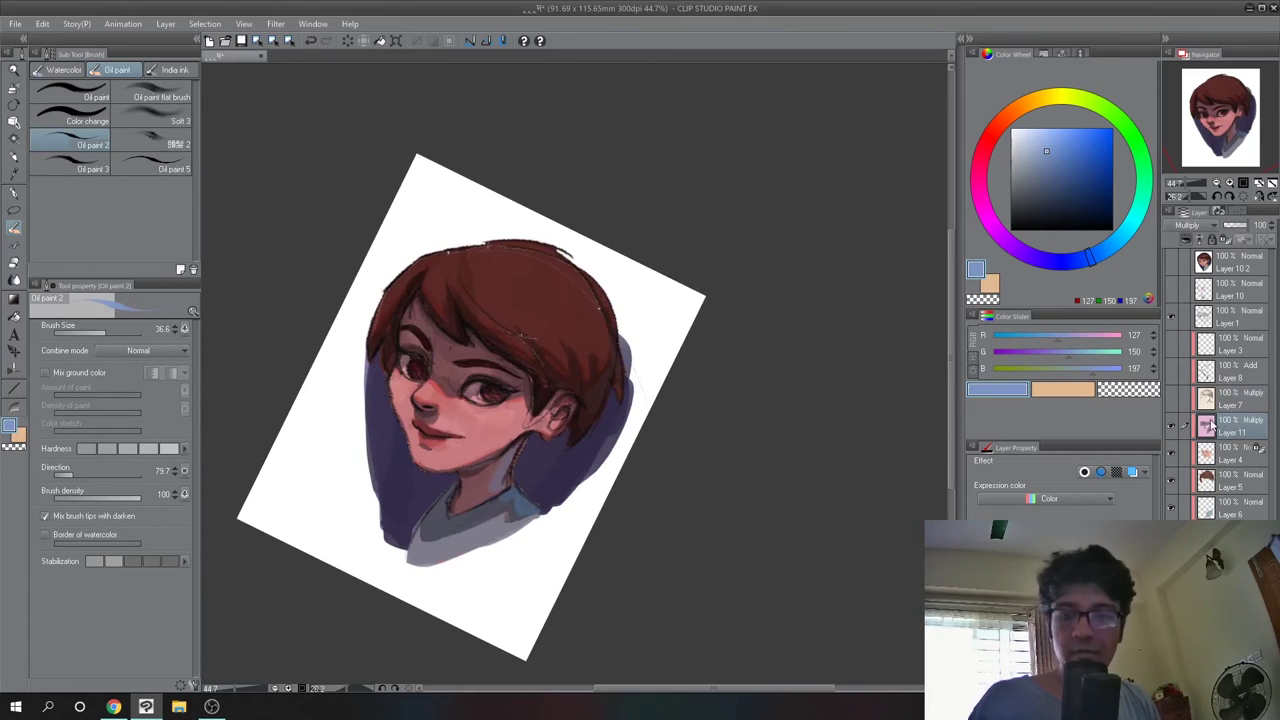
key("ctrl+shift+n")
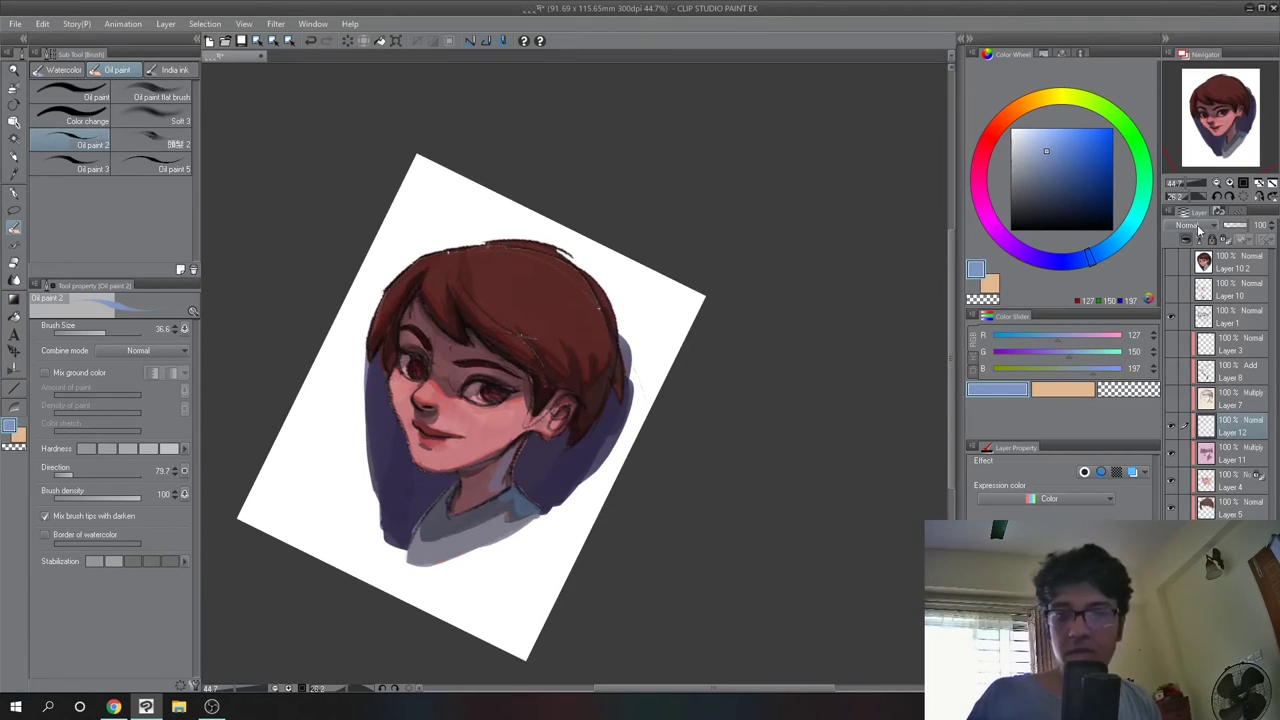
left_click(1199, 227)
left_click(1187, 376)
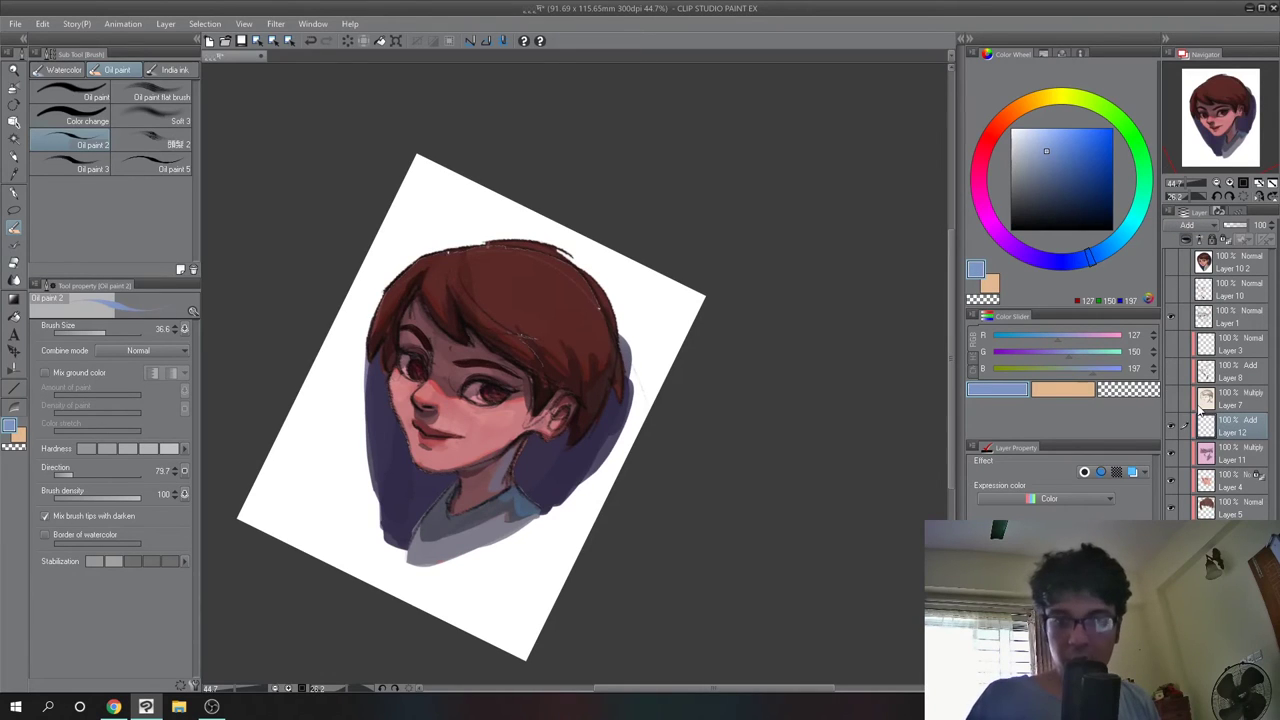
Set the colour to a dark red of RGB 88, 49, 52 and paint highlights on the lit cheek, nose and chin
left_click(1004, 132)
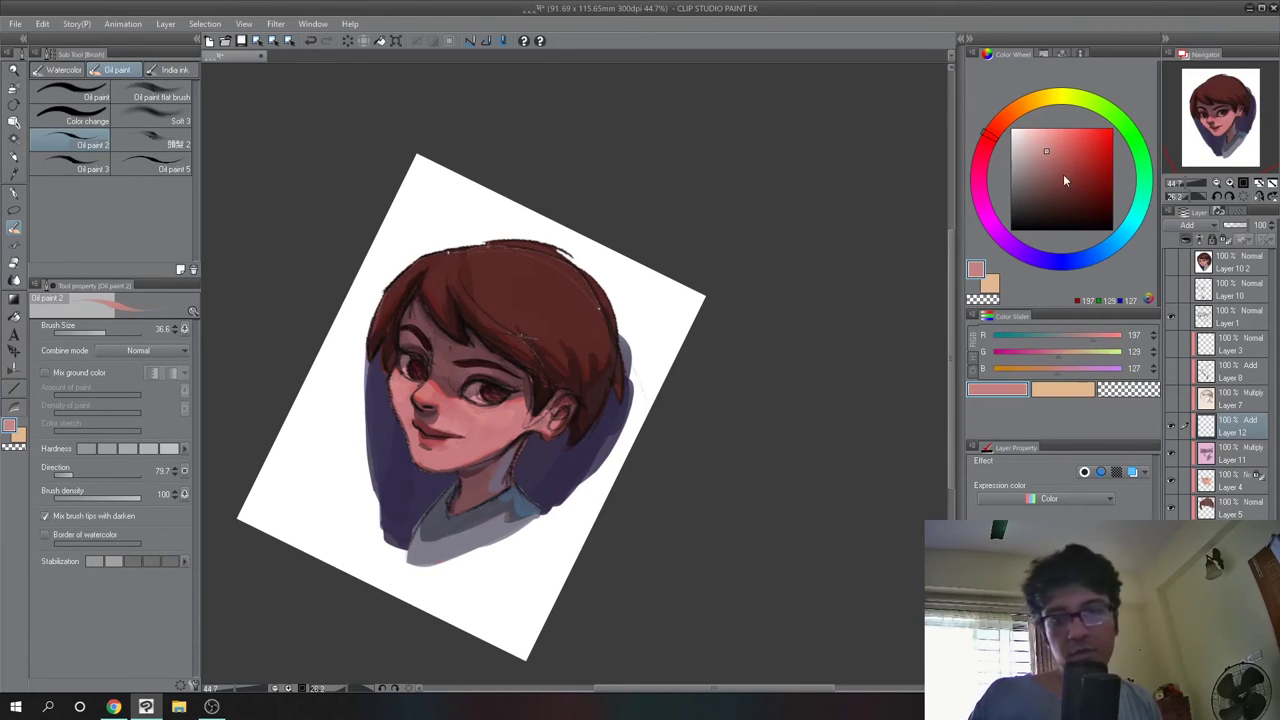
left_click(1056, 184)
left_click(987, 151)
mouse_move(988, 198)
left_mouse_down()
mouse_move(986, 218)
mouse_move(985, 175)
left_mouse_up()
left_click(986, 143)
left_click(1055, 194)
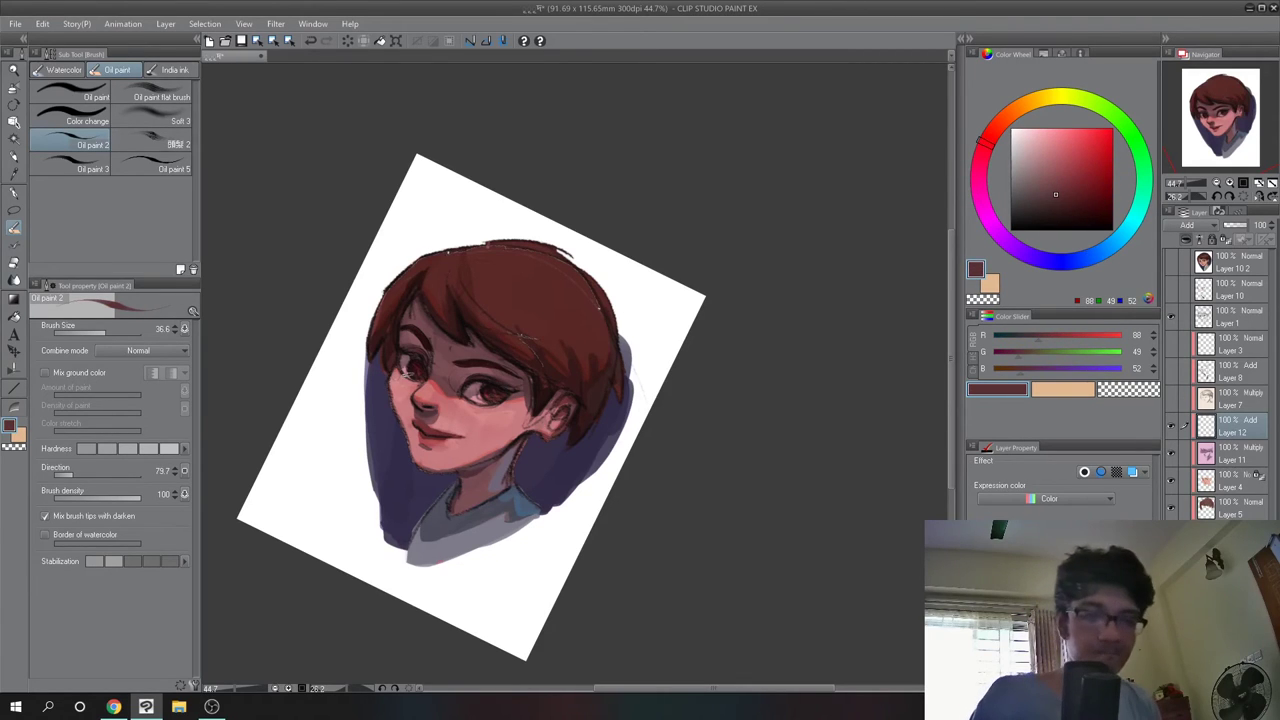
scroll(408, 374, "up", 1)
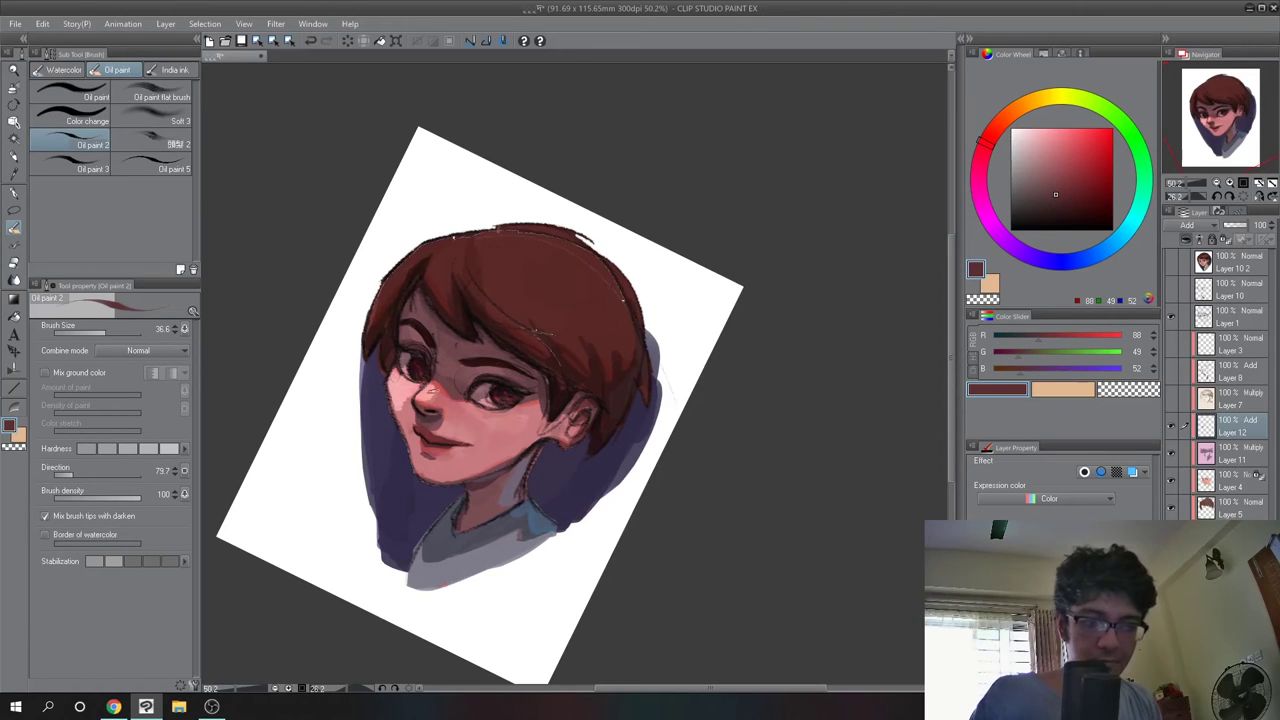
mouse_move(454, 402)
left_mouse_down()
mouse_move(458, 422)
mouse_move(514, 420)
mouse_move(496, 432)
mouse_move(517, 421)
left_mouse_up()
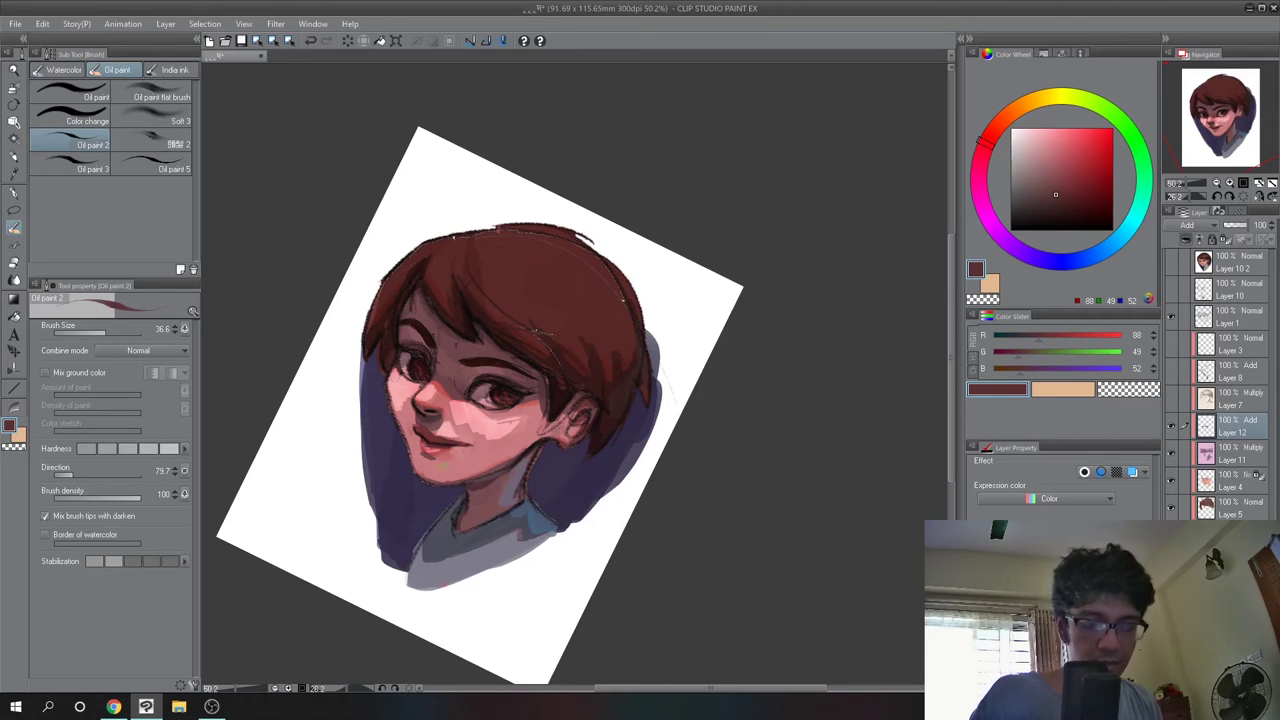
left_click_drag(470, 478, 482, 488)
left_click_drag(561, 469, 545, 401)
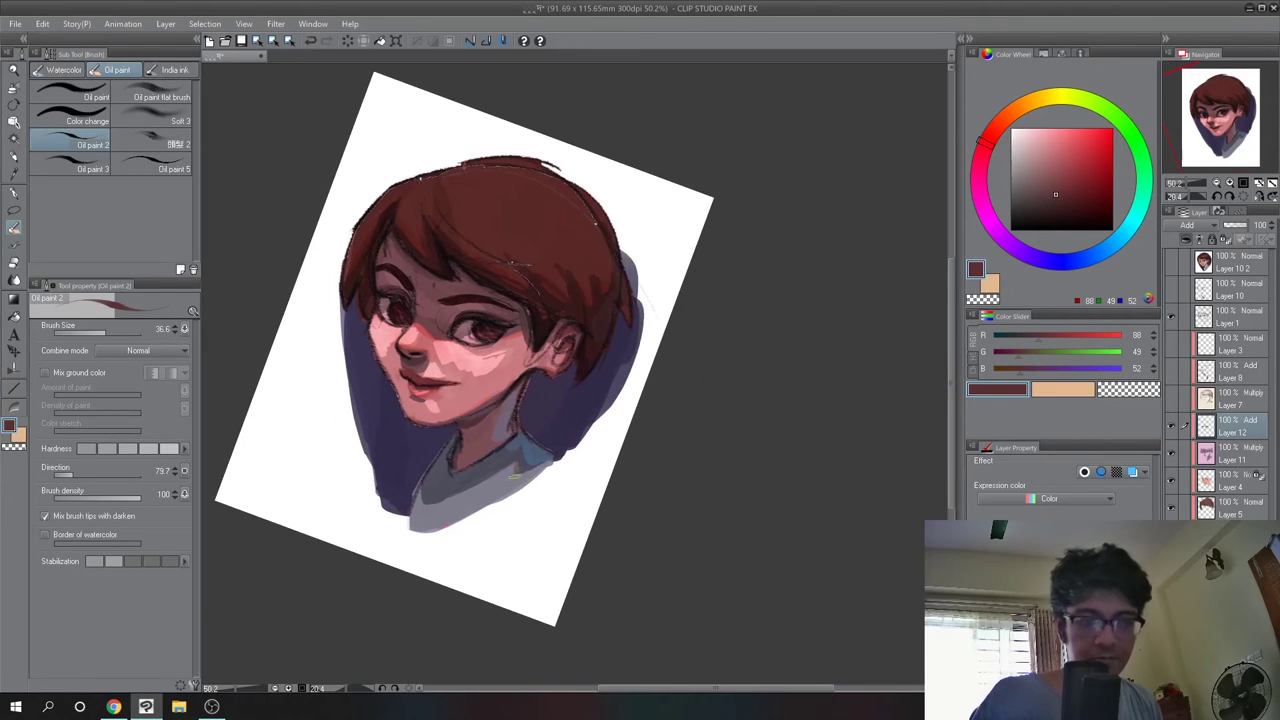
Paint light onto the lit part of the shirt, then enlarge the brush to 89.1 and block broad highlights over the hair's crown
mouse_move(510, 476)
left_mouse_down()
mouse_move(538, 478)
mouse_move(520, 492)
mouse_move(480, 482)
mouse_move(492, 496)
mouse_move(480, 499)
left_mouse_up()
left_click_drag(402, 493, 408, 504)
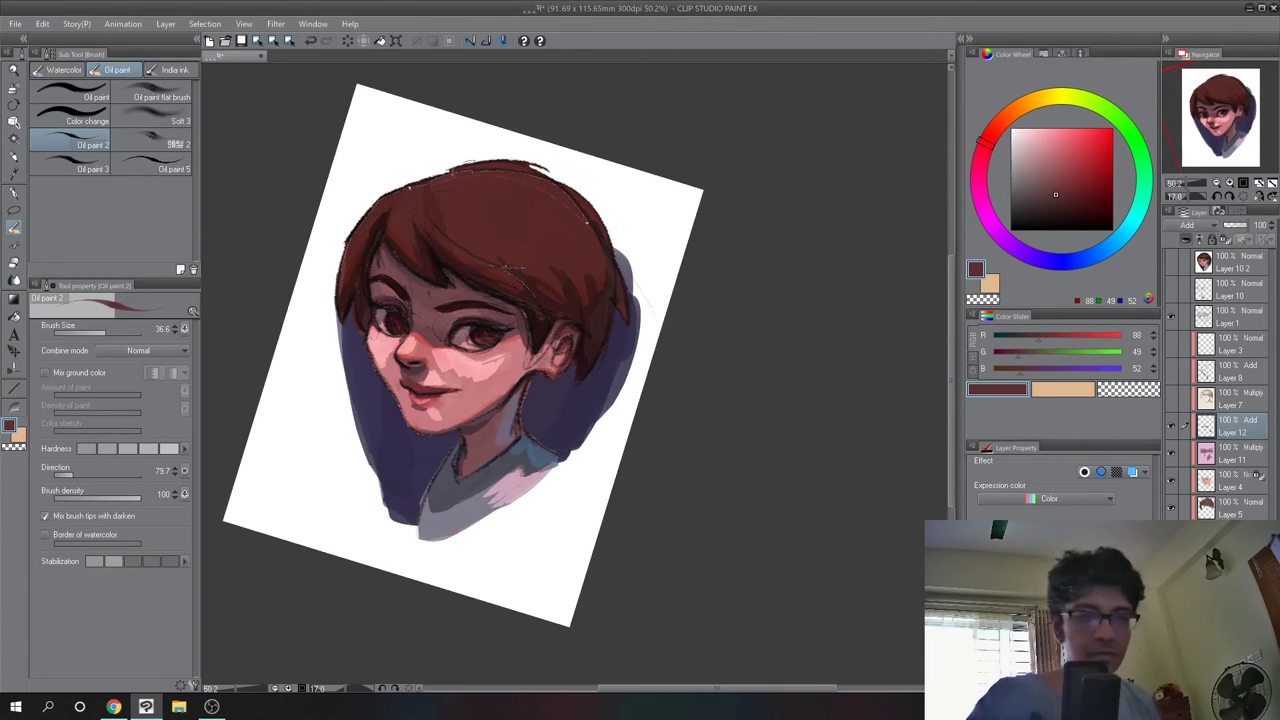
left_click(113, 333)
mouse_move(399, 209)
left_mouse_down()
mouse_move(456, 233)
mouse_move(466, 216)
mouse_move(448, 184)
mouse_move(473, 183)
mouse_move(496, 208)
mouse_move(532, 188)
mouse_move(570, 218)
mouse_move(372, 211)
mouse_move(388, 199)
mouse_move(340, 262)
left_mouse_up()
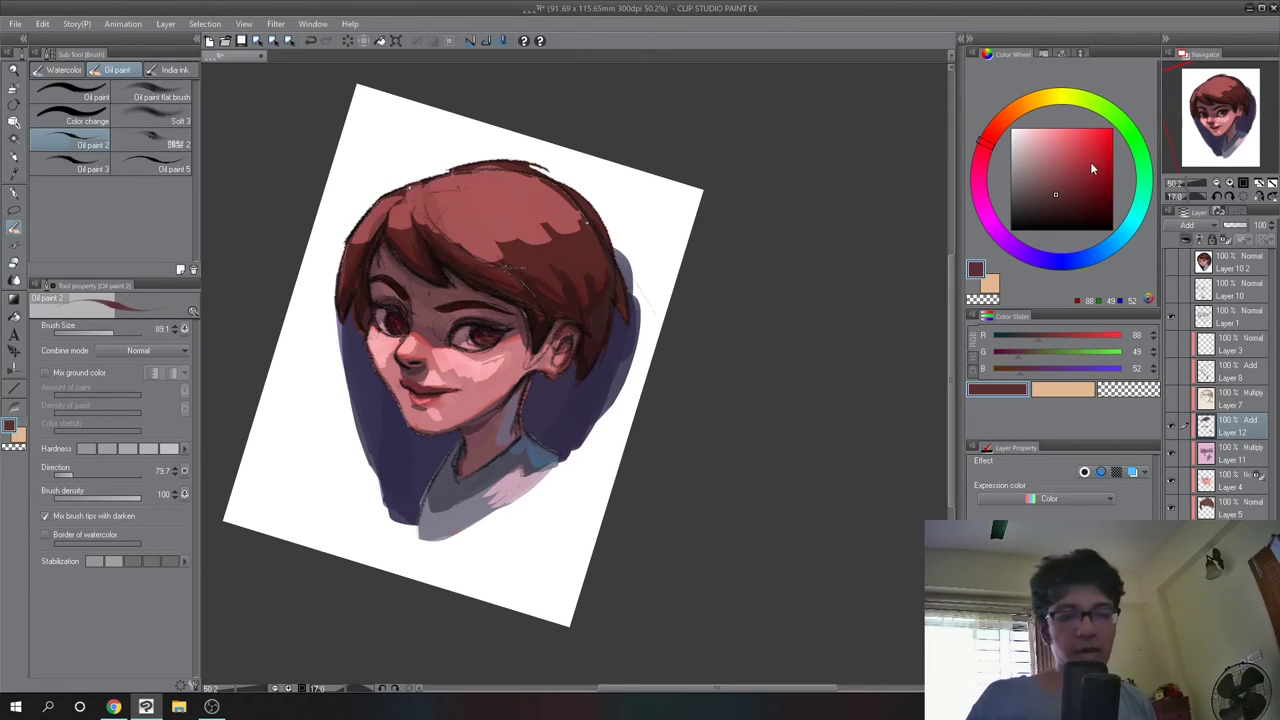
Try a brighter hair highlight stroke in light pink, RGB 253, 159, 159
left_click(1055, 196)
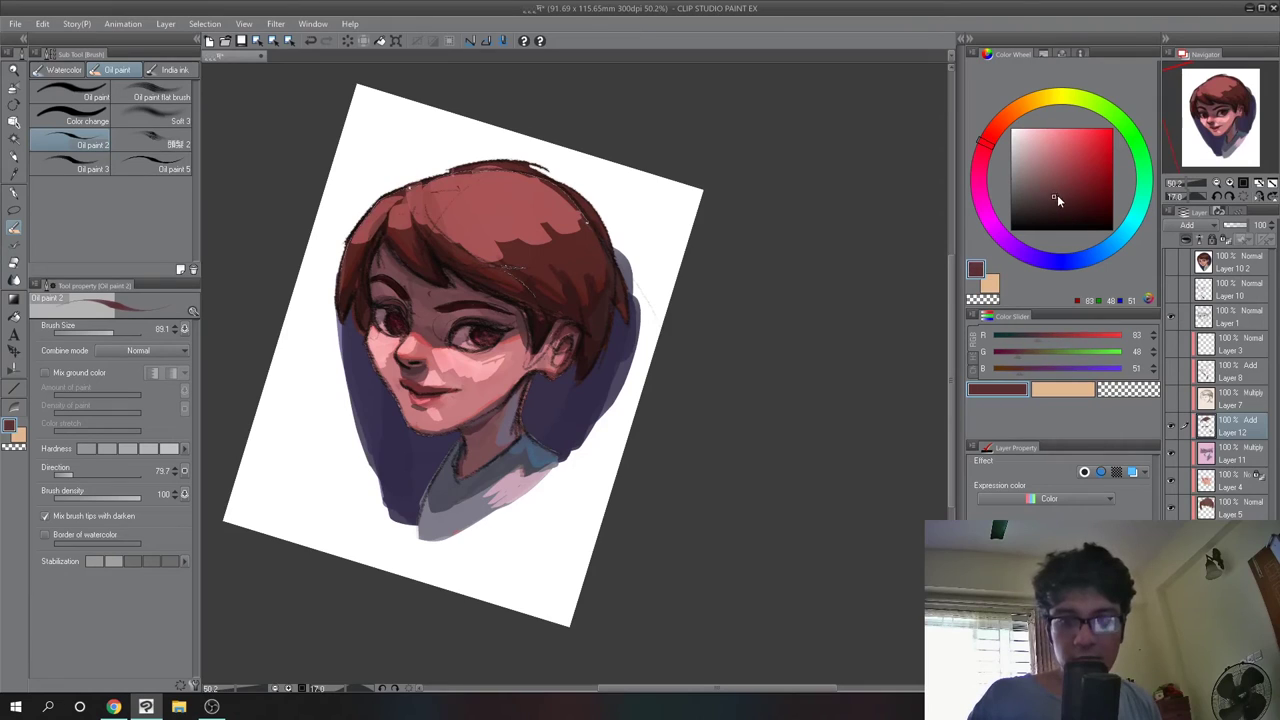
left_click_drag(1056, 195, 1053, 195)
left_click_drag(983, 149, 988, 136)
left_click(1048, 128)
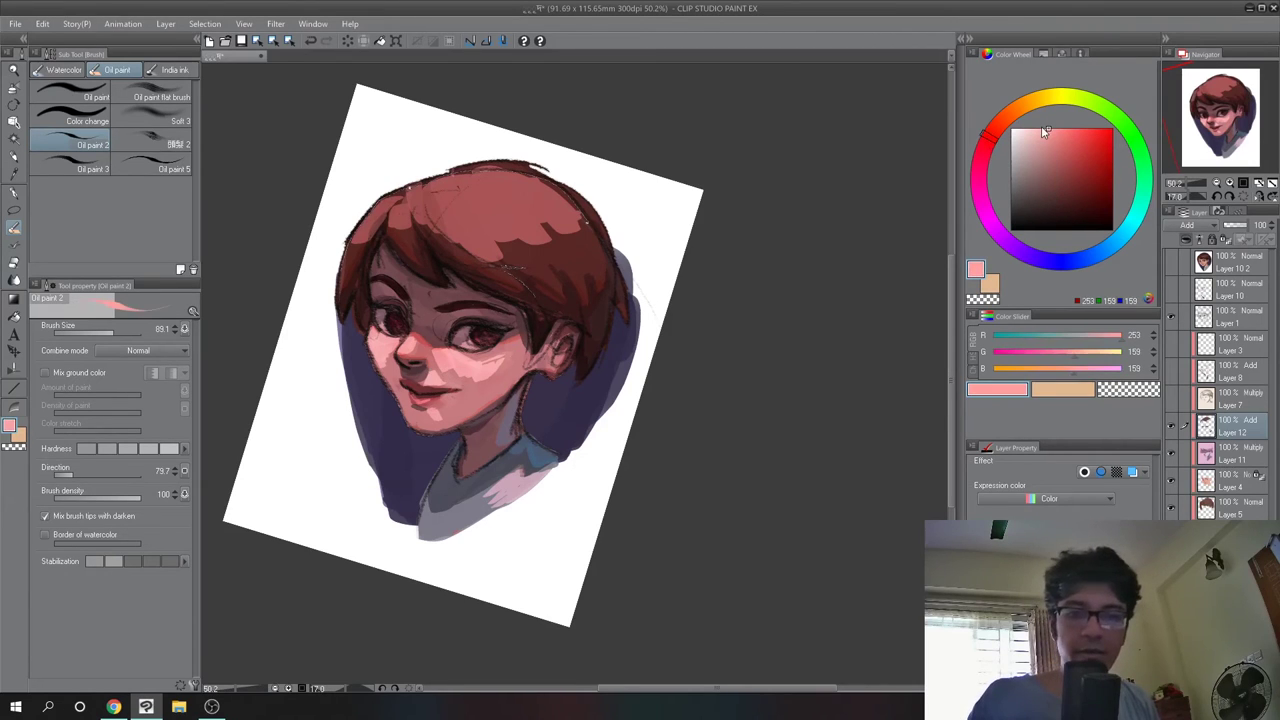
left_click_drag(510, 250, 590, 205)
key("ctrl+z")
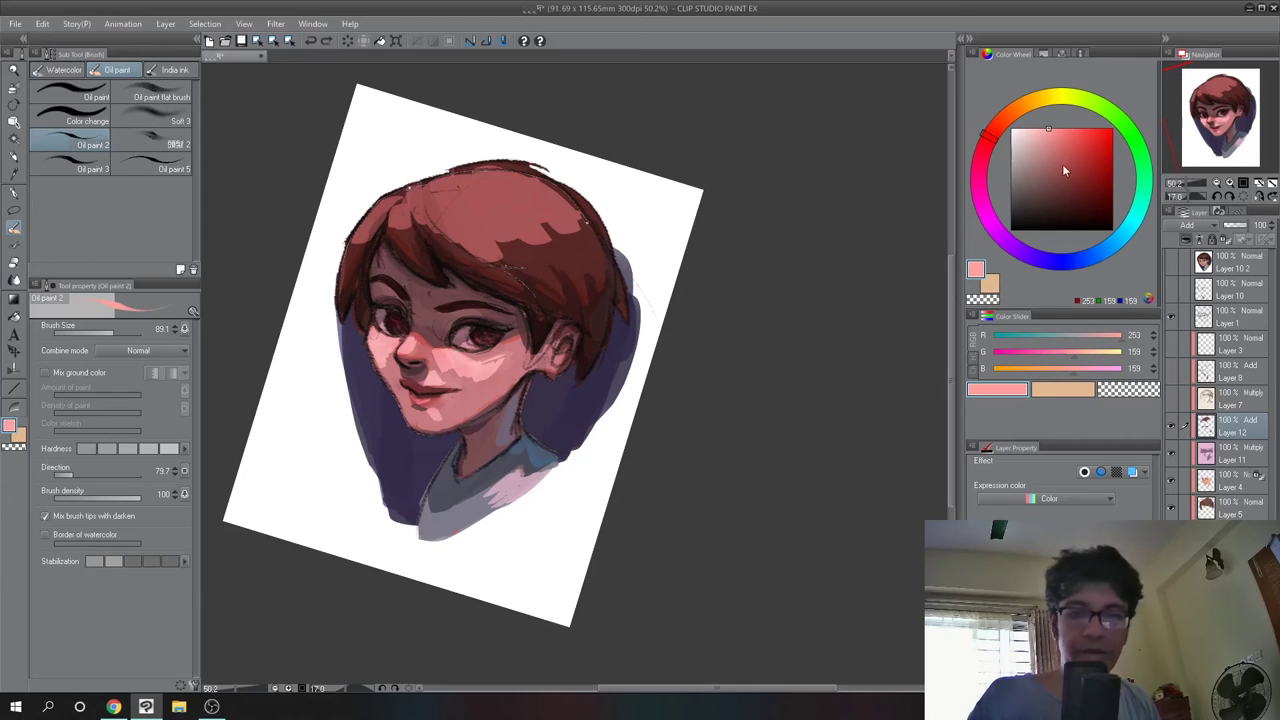
Paint stronger hair highlights in RGB 143, 72, 69, then blend the highlights with Soothing watercolor 3, enlarging the brush to 196.3
left_click(1061, 178)
left_click(1063, 172)
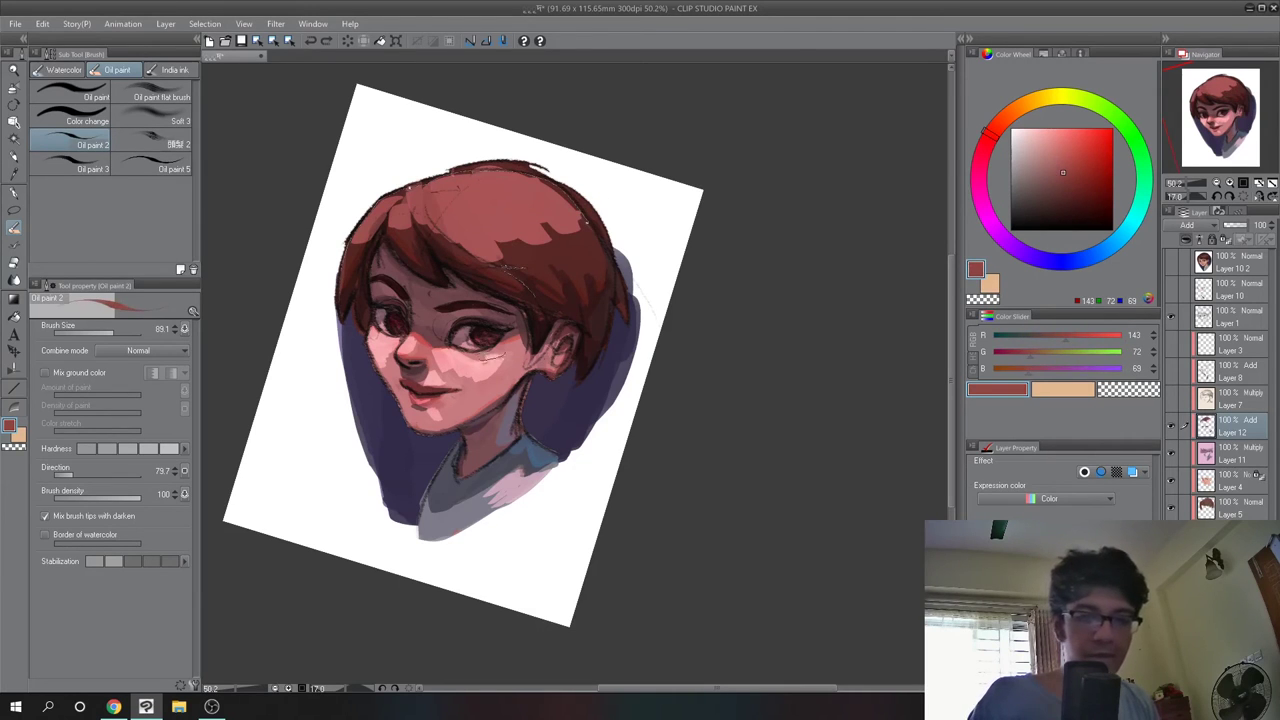
left_click_drag(500, 228, 562, 244)
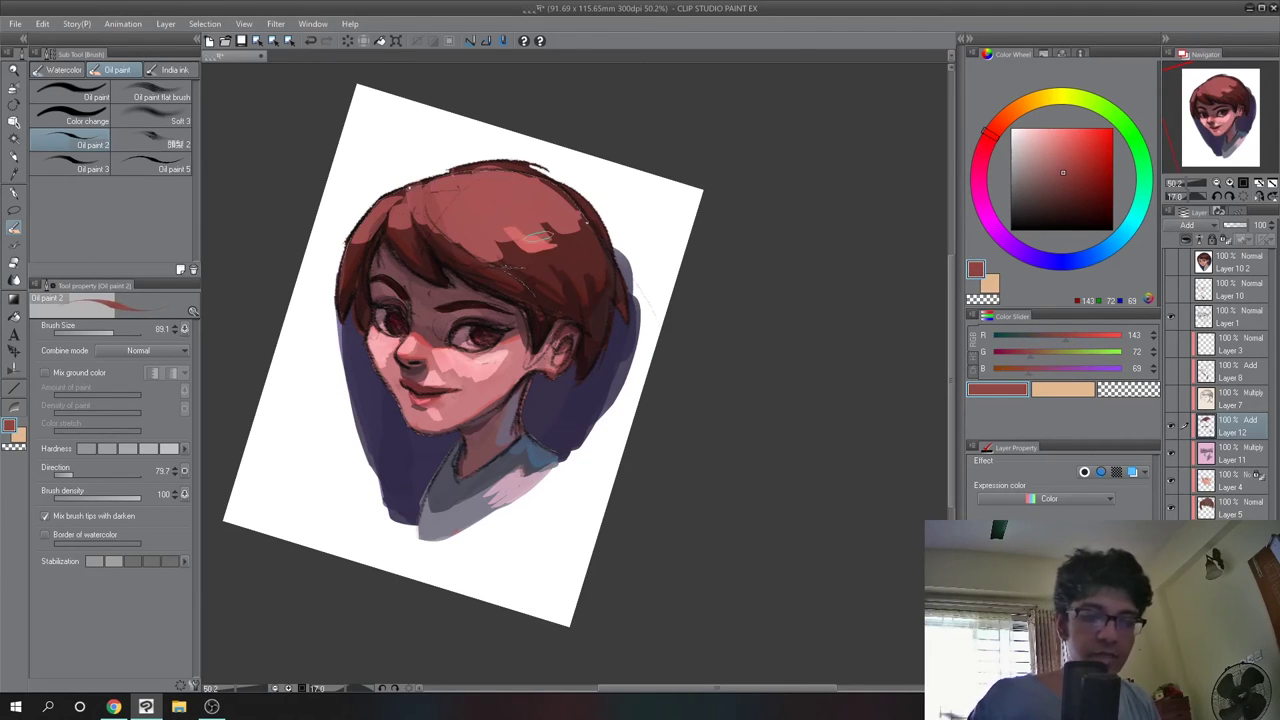
mouse_move(450, 228)
left_mouse_down()
mouse_move(559, 222)
mouse_move(547, 207)
mouse_move(598, 238)
left_mouse_up()
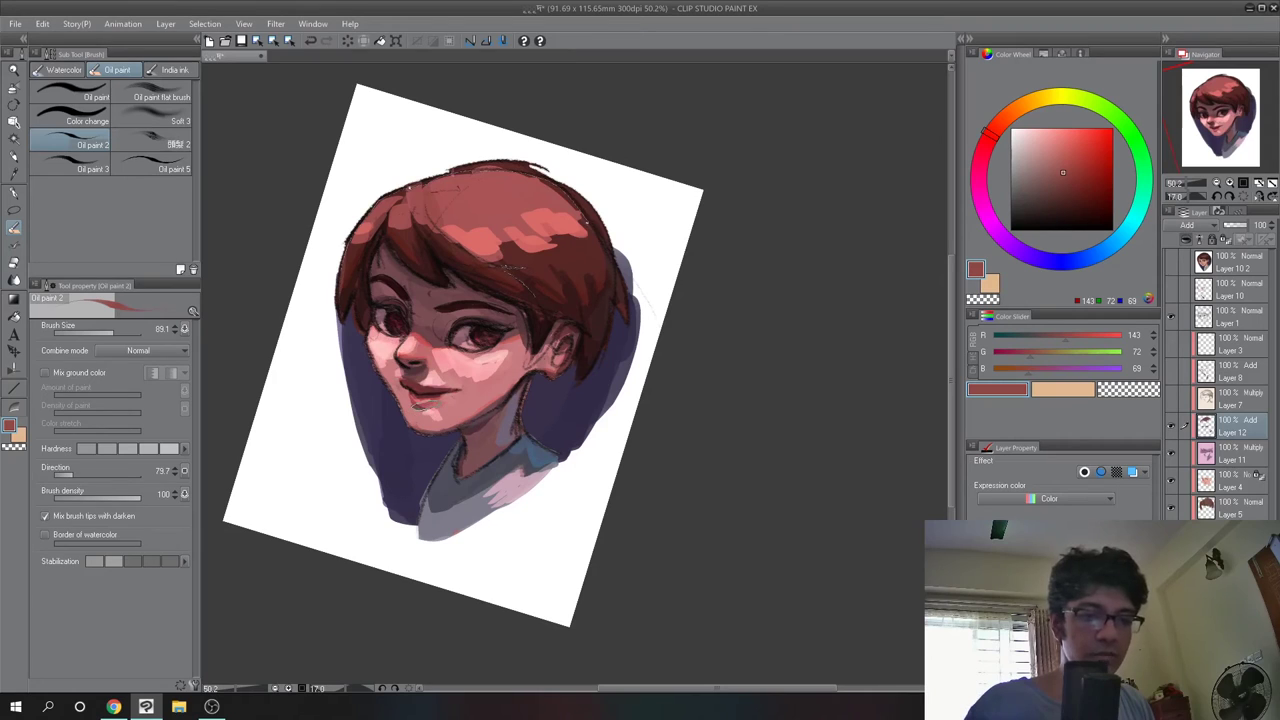
key("j")
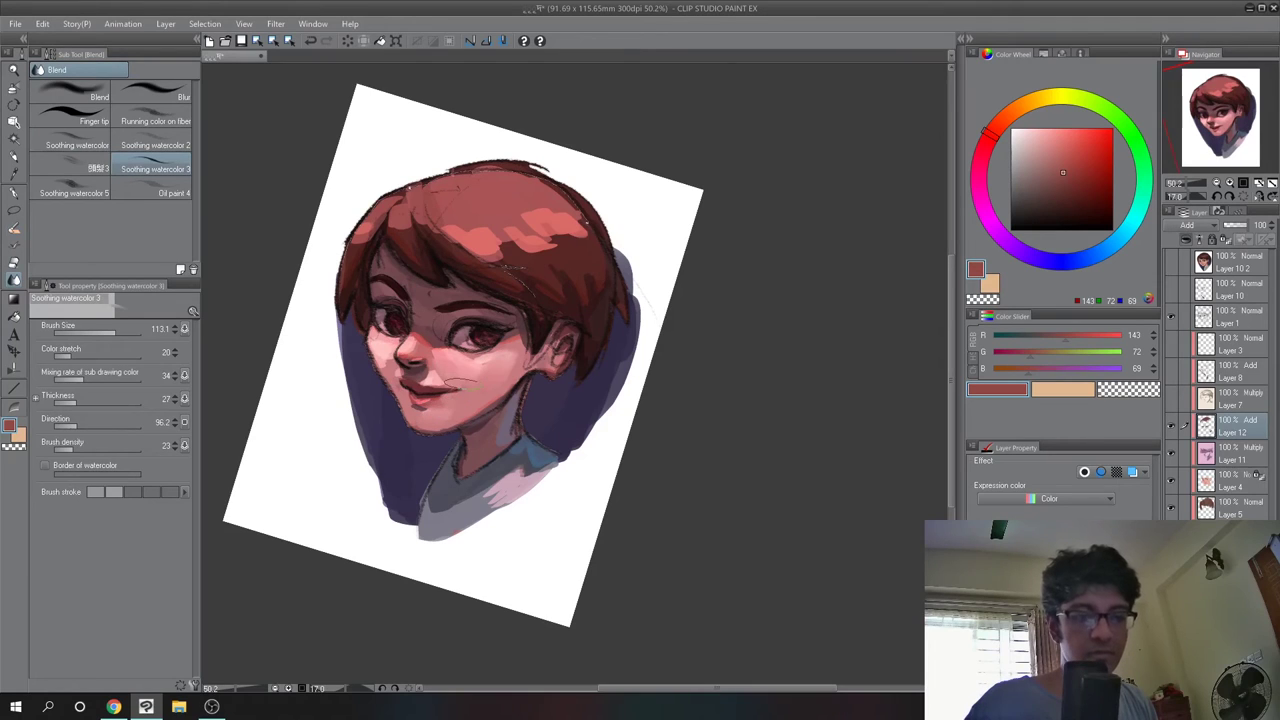
key("bracketleft")
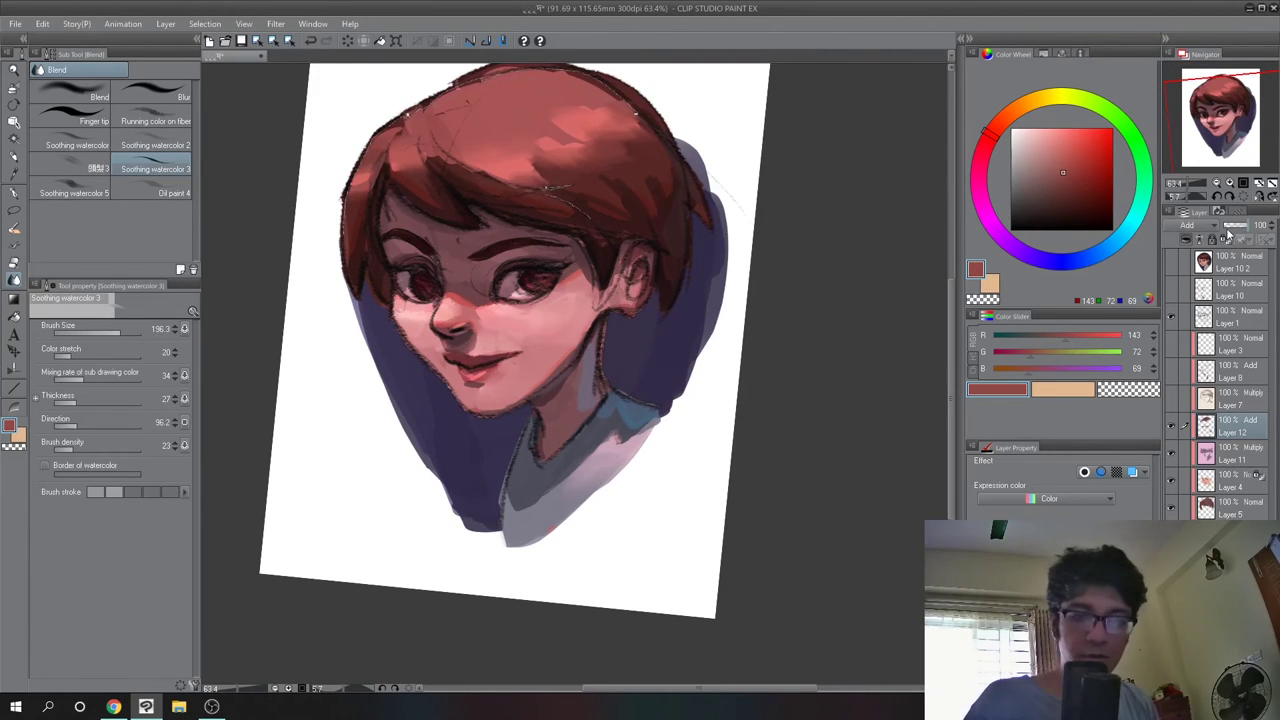
Try the Add highlight layer at 51% opacity and restore it to 100%
left_click_drag(1227, 229, 1240, 235)
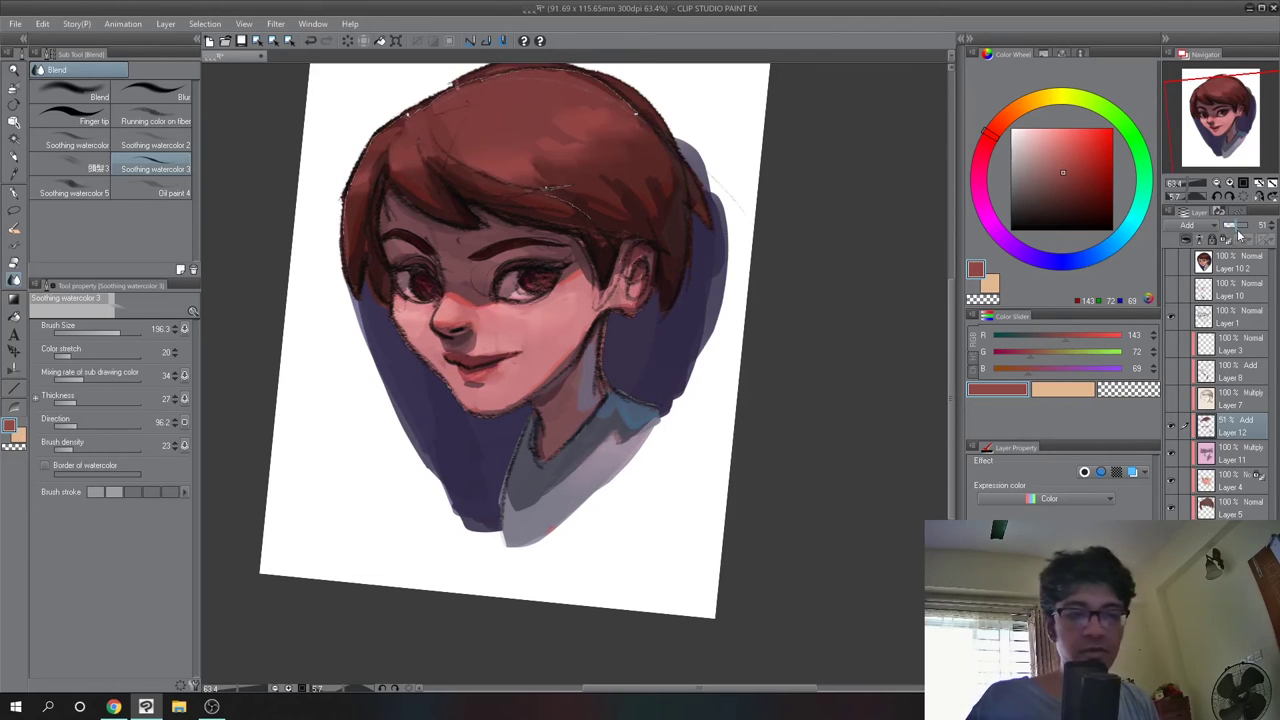
left_click_drag(1240, 235, 1243, 235)
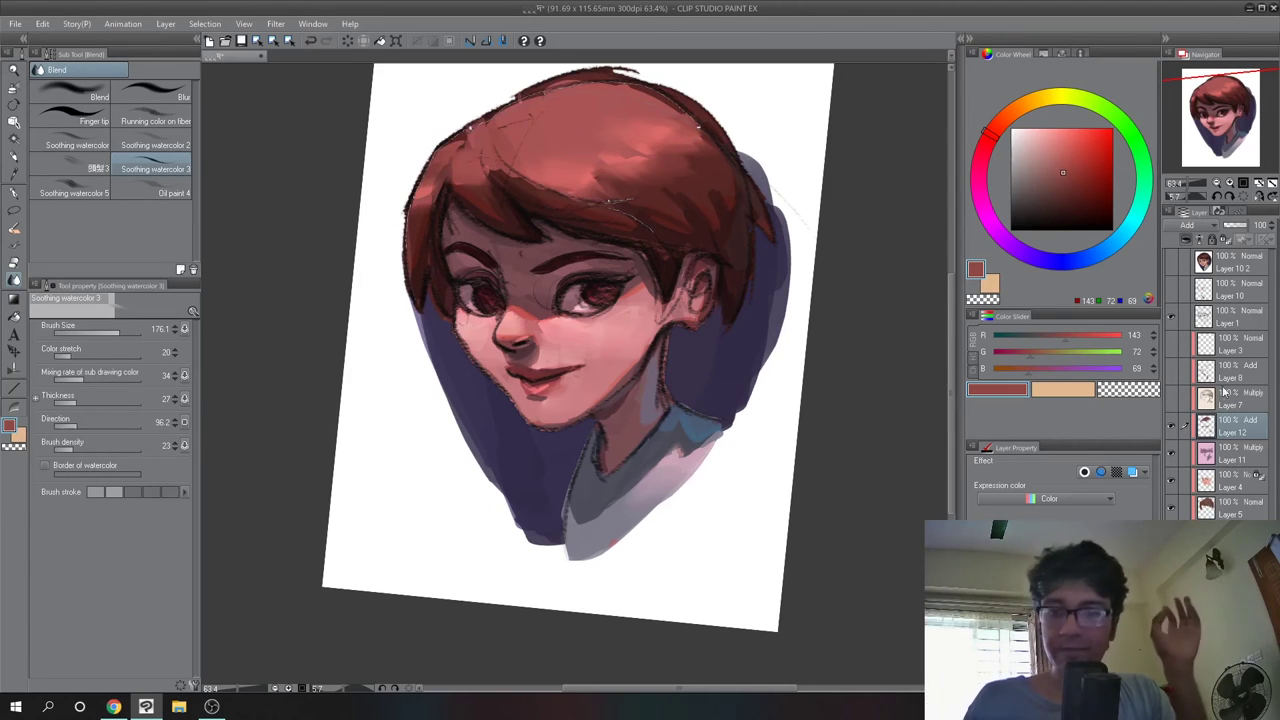
Add a Normal layer above the Add layer and try light blue RGB 121, 202, 227 and pink RGB 215, 126, 149 as paint colours
key("ctrl+shift+n")
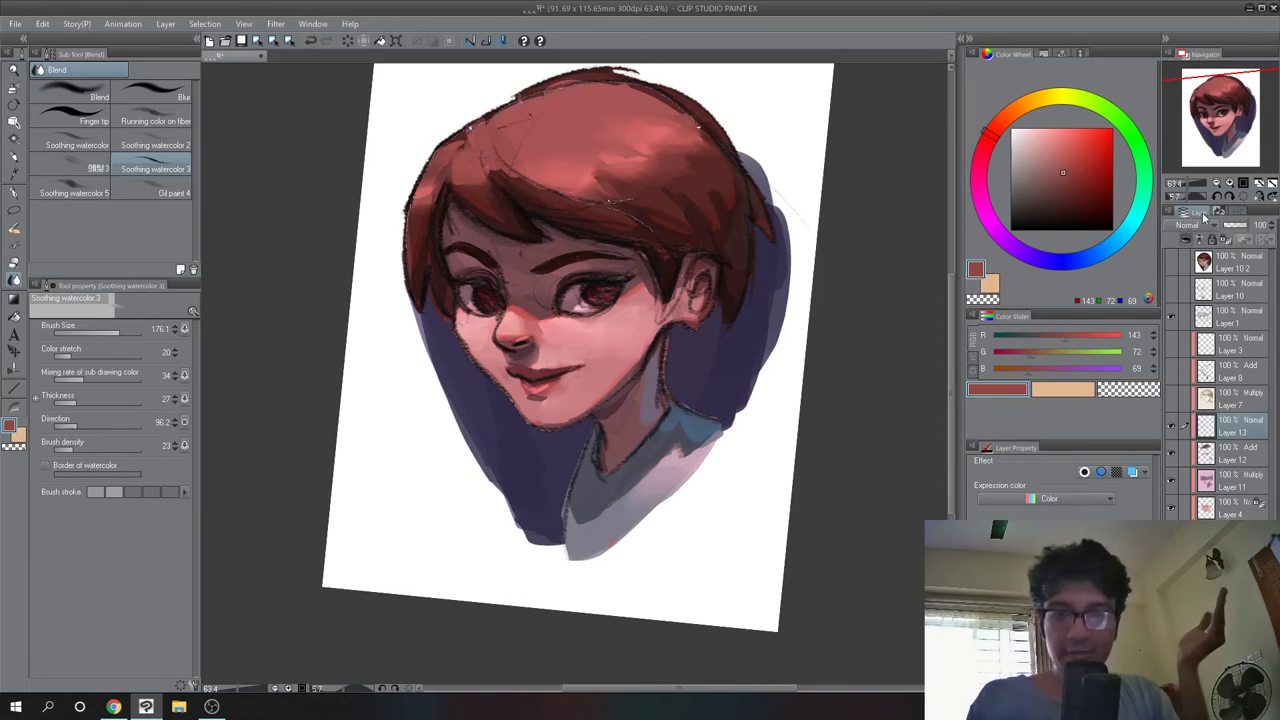
left_click(1112, 242)
left_click(1058, 139)
left_click(1121, 237)
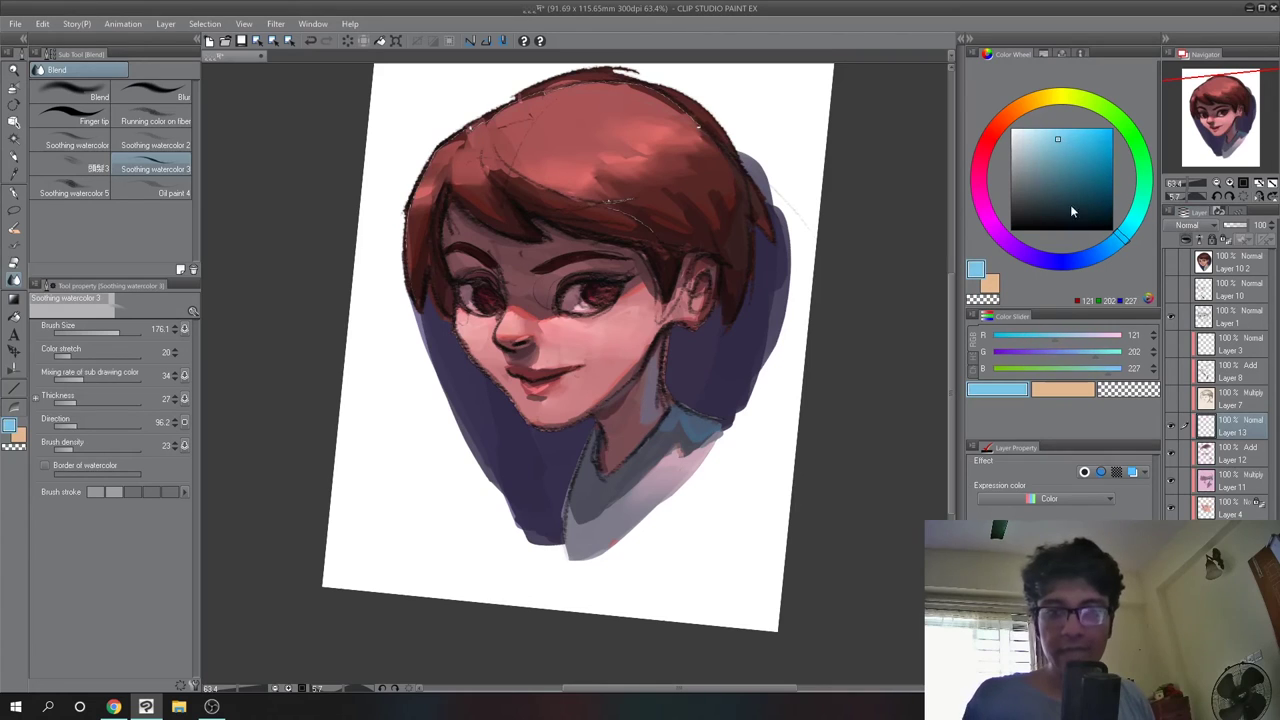
left_click(985, 160)
left_click(1053, 142)
Reduce the Oil paint 2 brush to 25.3 and paint a light pink highlight, RGB 245, 199, 199, on the lit cheek
key("b")
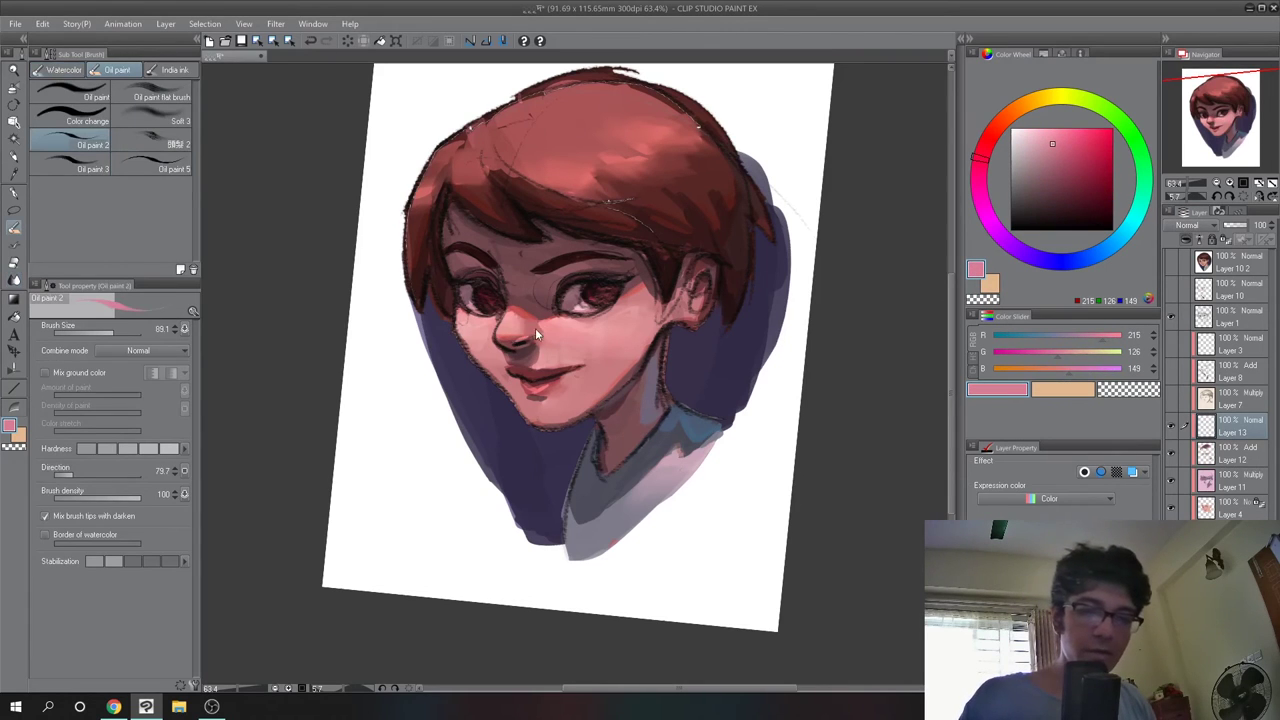
key("bracketleft")
key("bracketleft")
key("bracketleft")
key("ctrl+z")
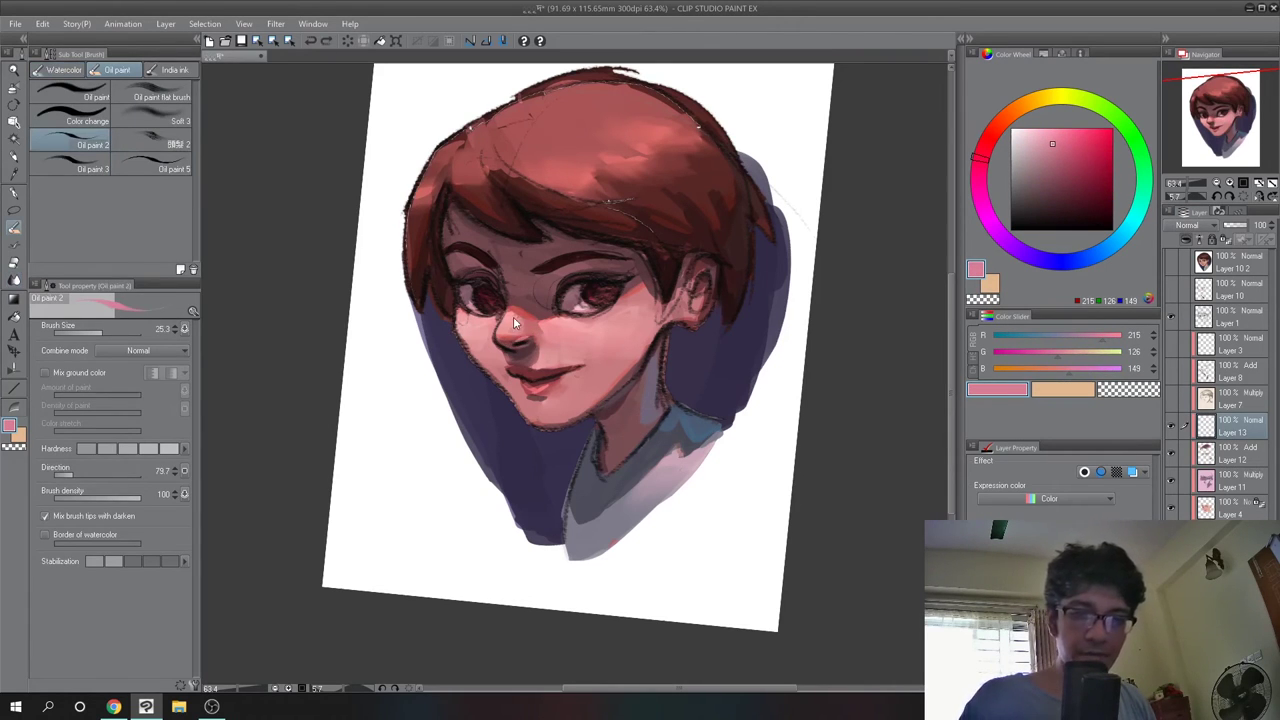
key("i")
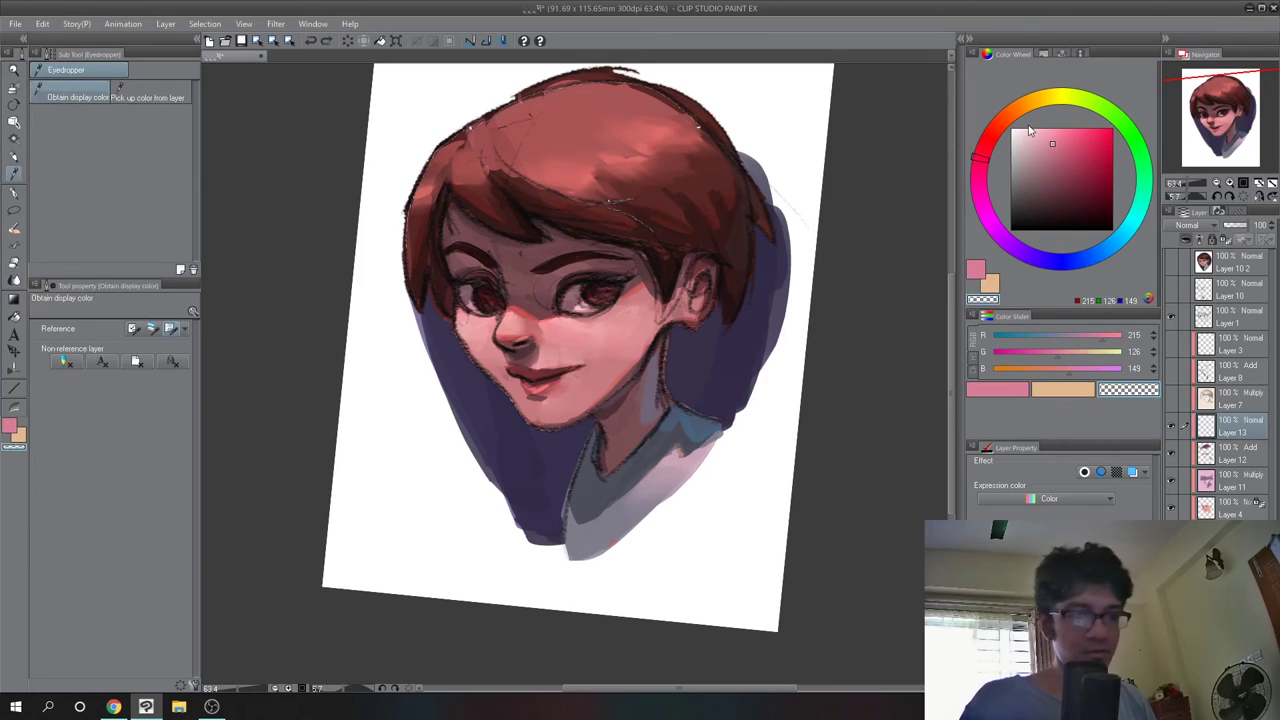
key("b")
left_click(518, 325, "alt")
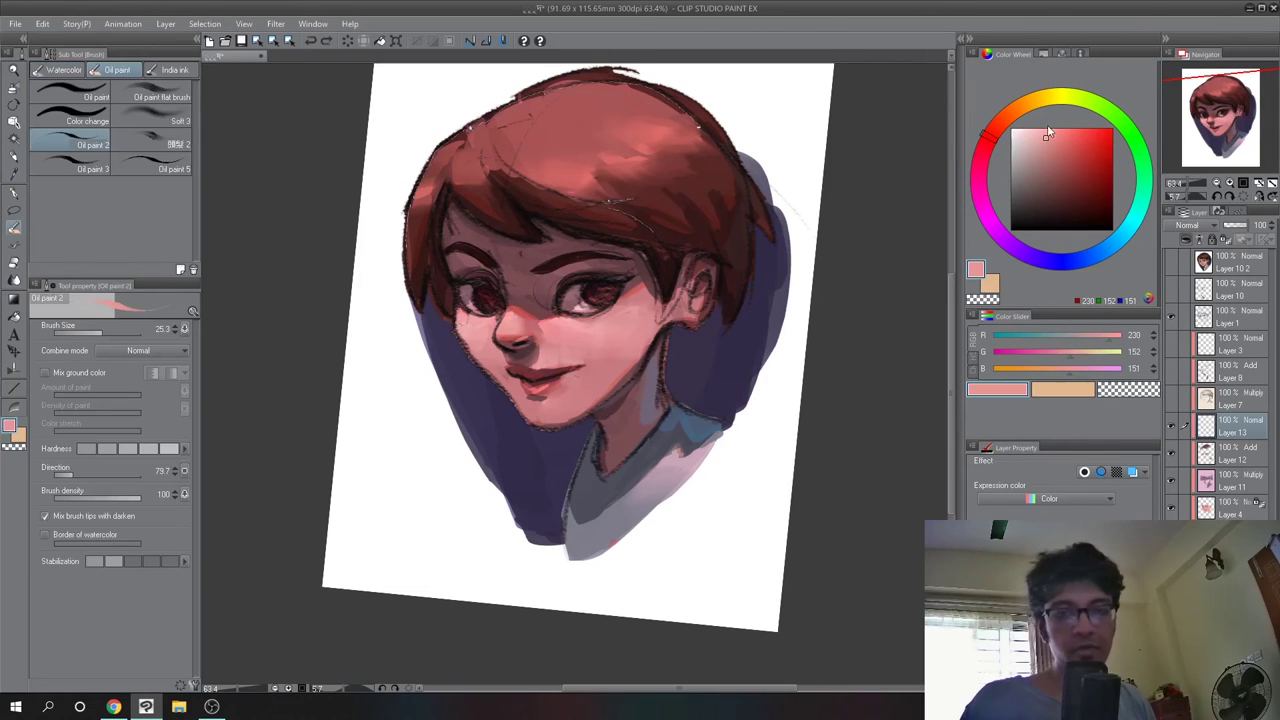
left_click_drag(1047, 133, 1031, 134)
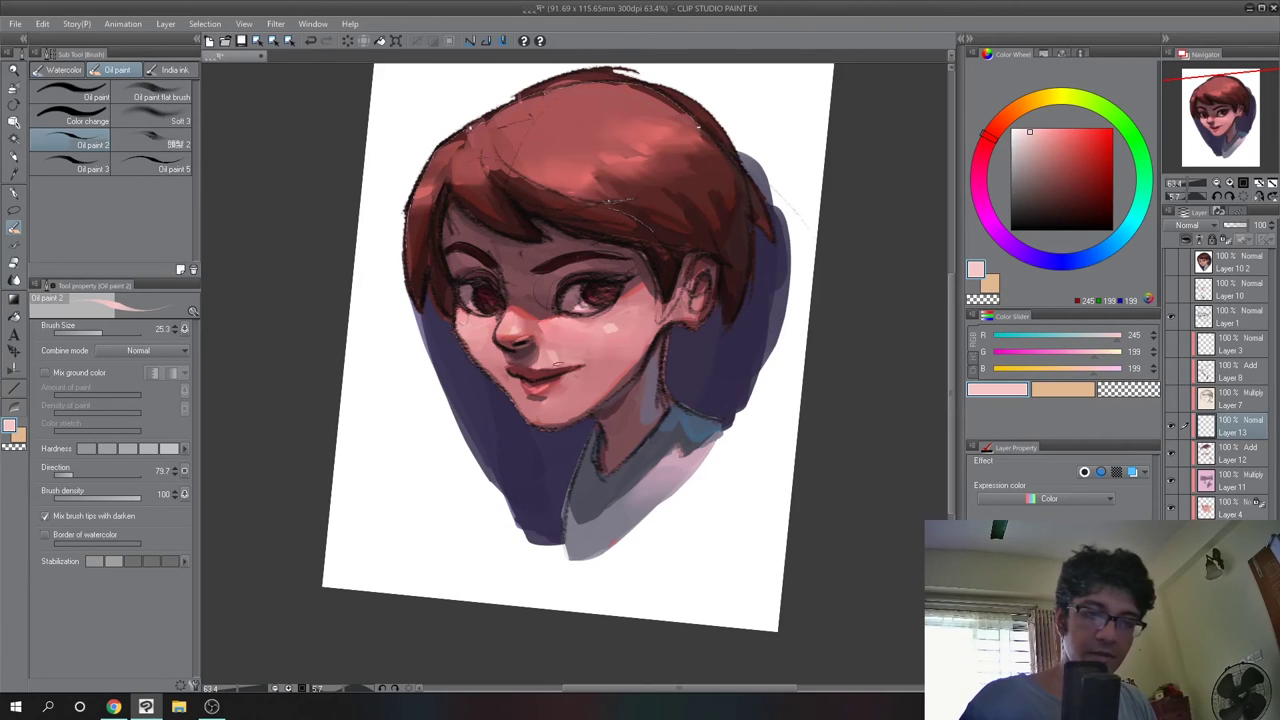
Soften the cheek highlight with Soothing watercolor 3, alternating with small Oil paint 2 touches
key("j")
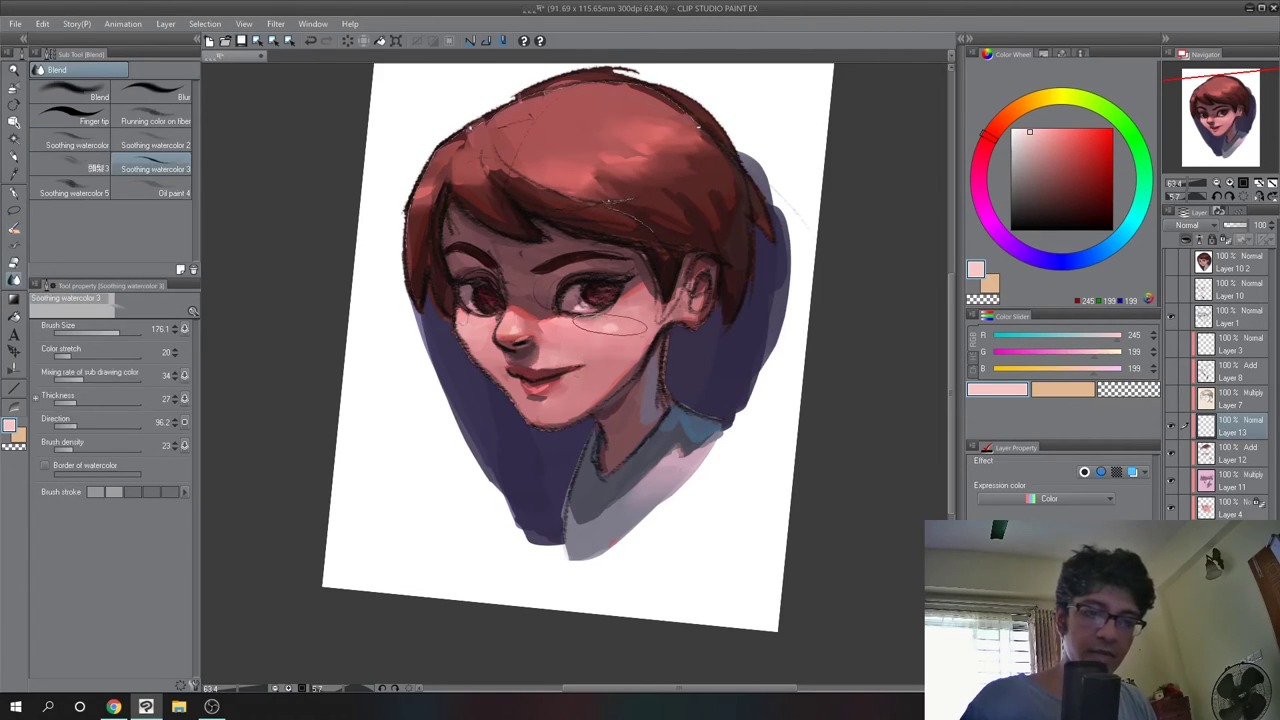
key("b")
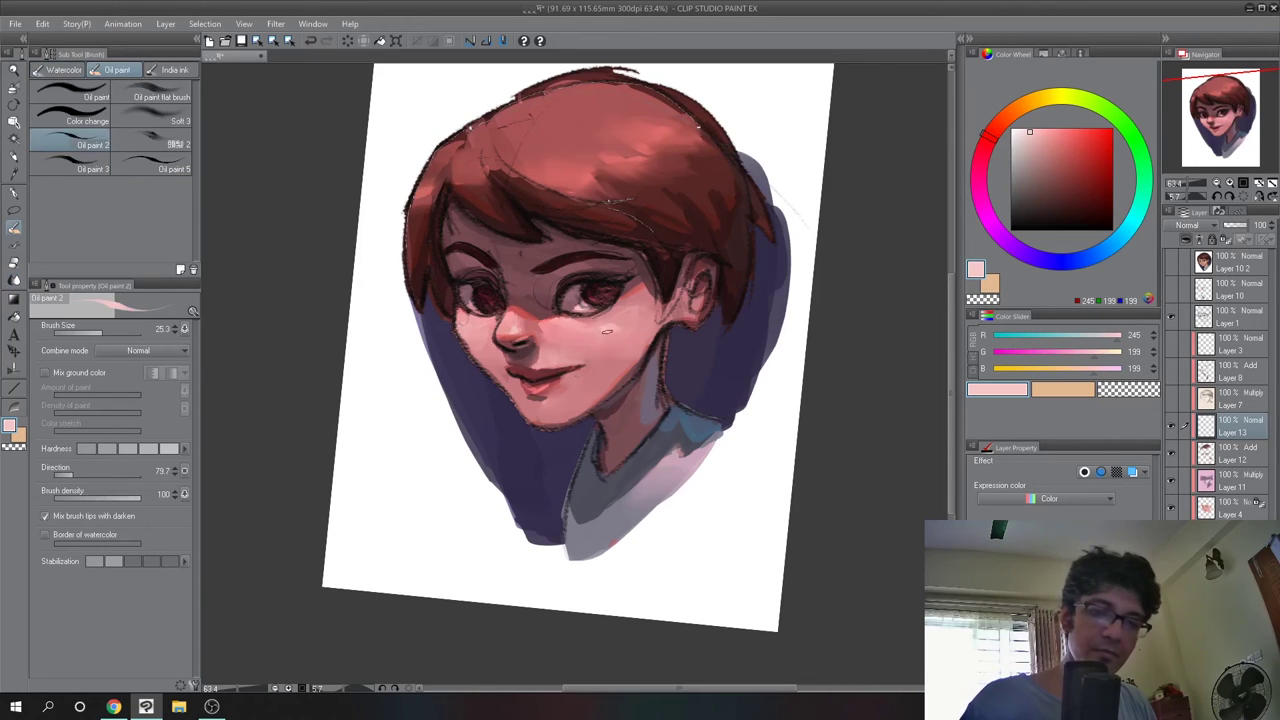
key("j")
key("b")
key("j")
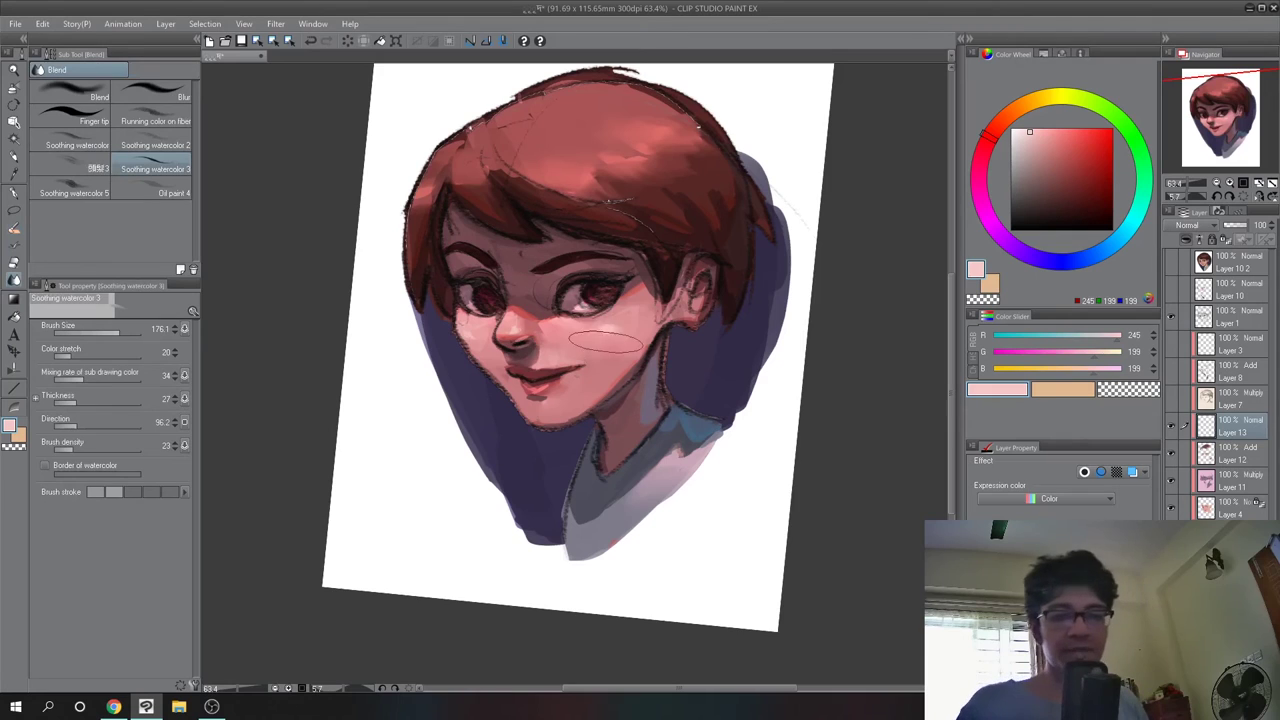
Sample the neck shadow, shift it to a muted purple of RGB 145, 130, 157 and paint bounce light down the neck's back edge
key("b")
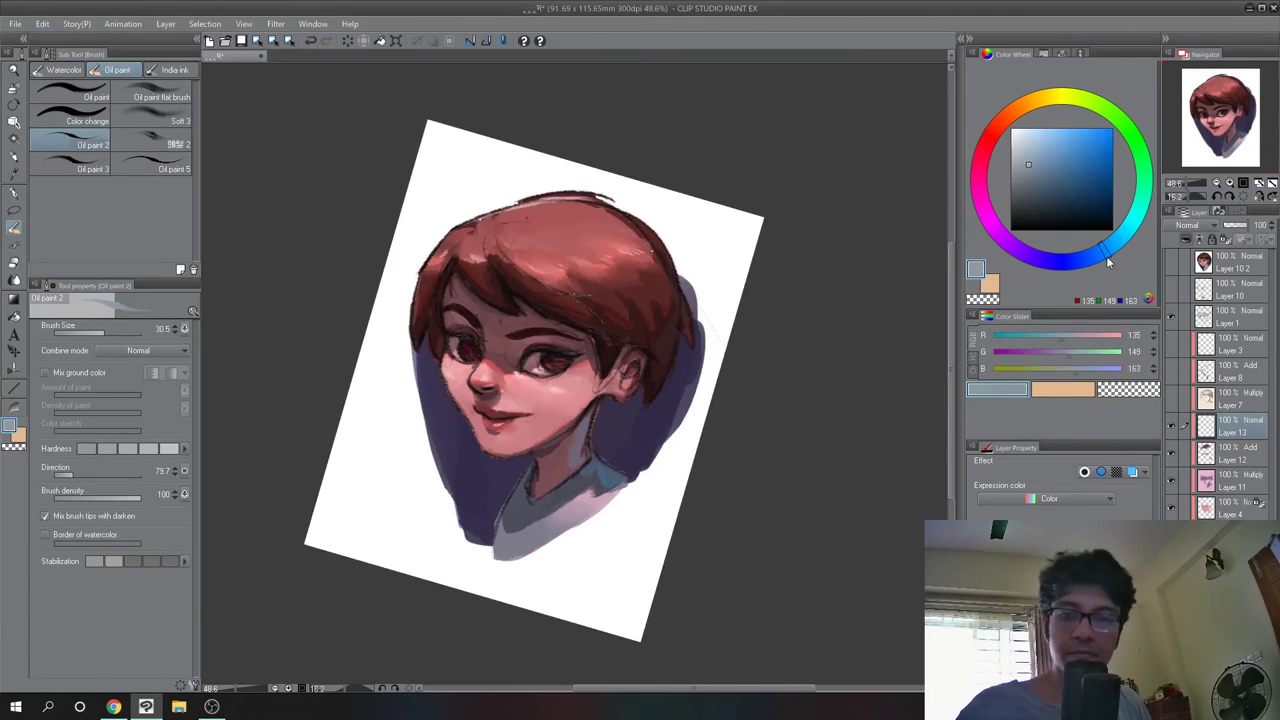
left_click(583, 445, "alt")
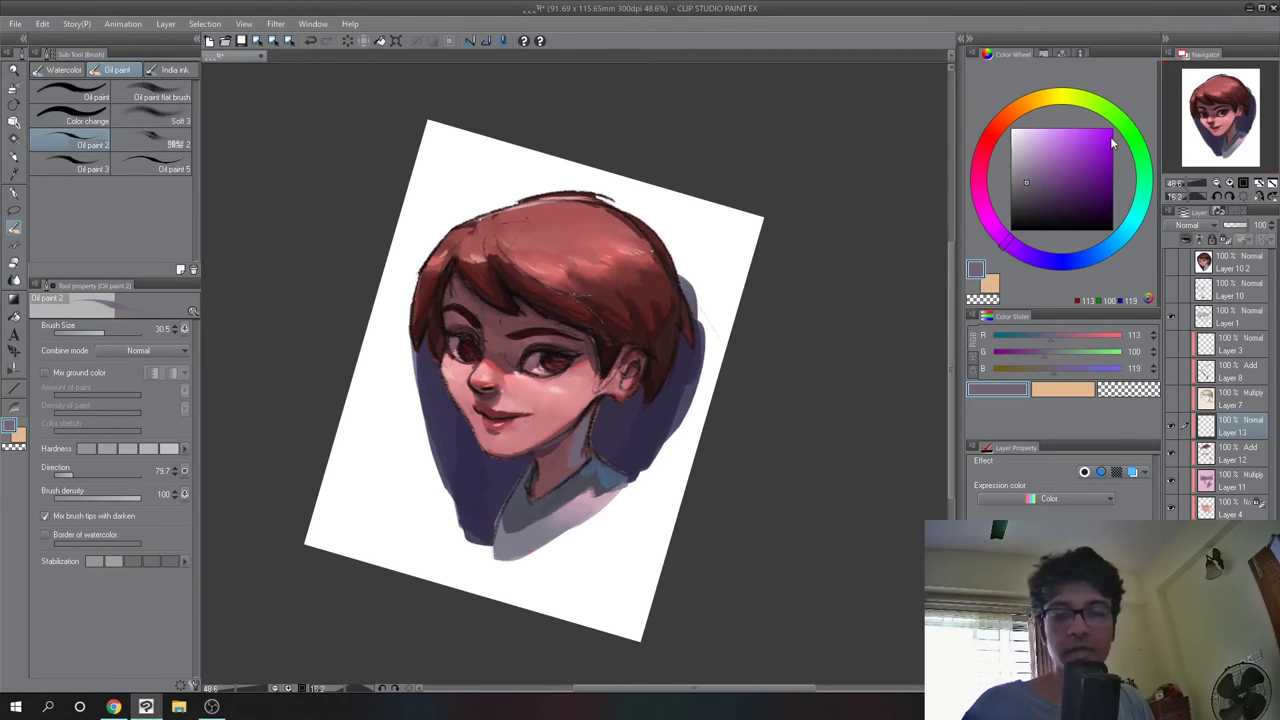
left_click(1023, 162)
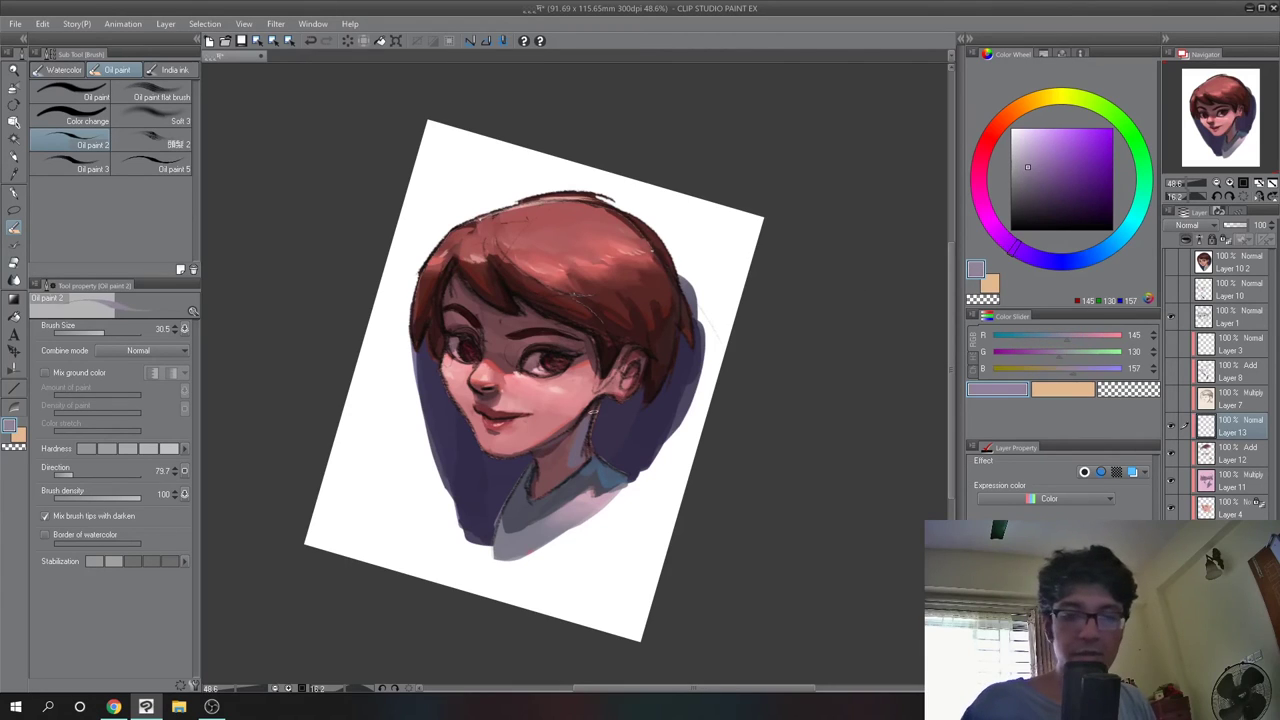
left_click_drag(584, 424, 584, 452)
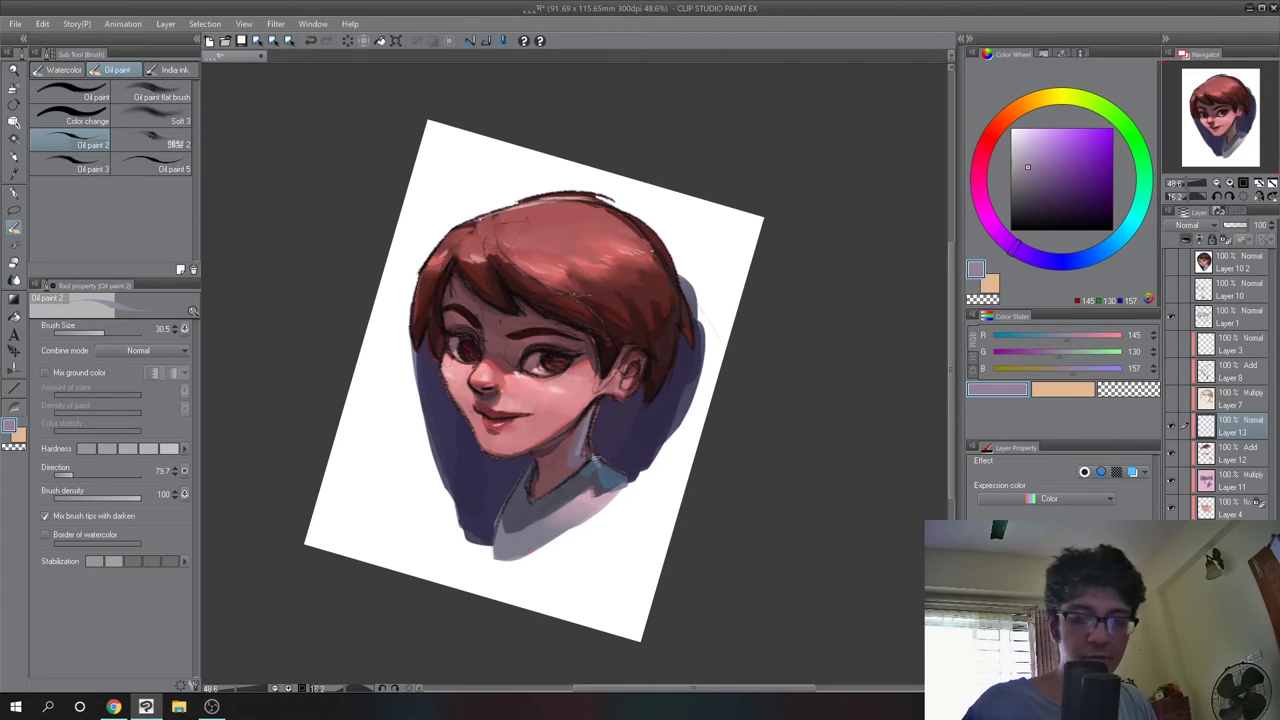
Paint a thin muted purple rim light along the back edge of the hair behind the ear, undoing and redrawing the first strokes
scroll(641, 449, "down", 2)
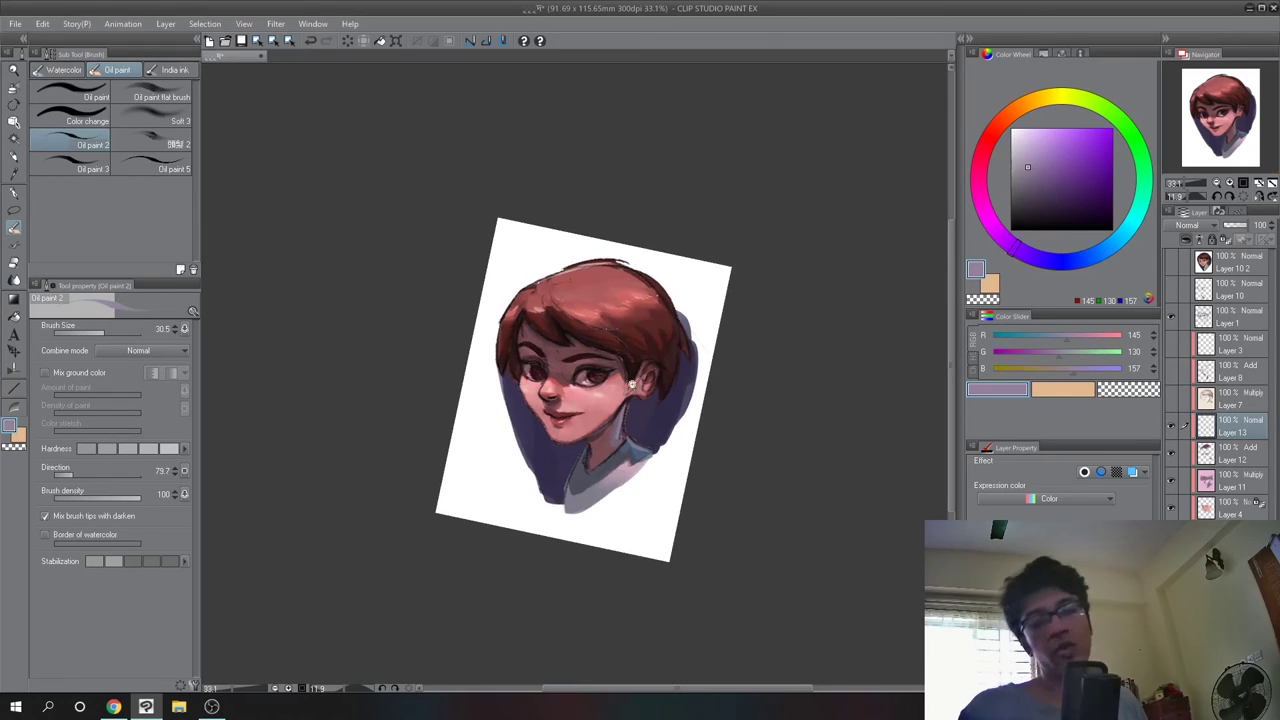
scroll(667, 406, "up", 3)
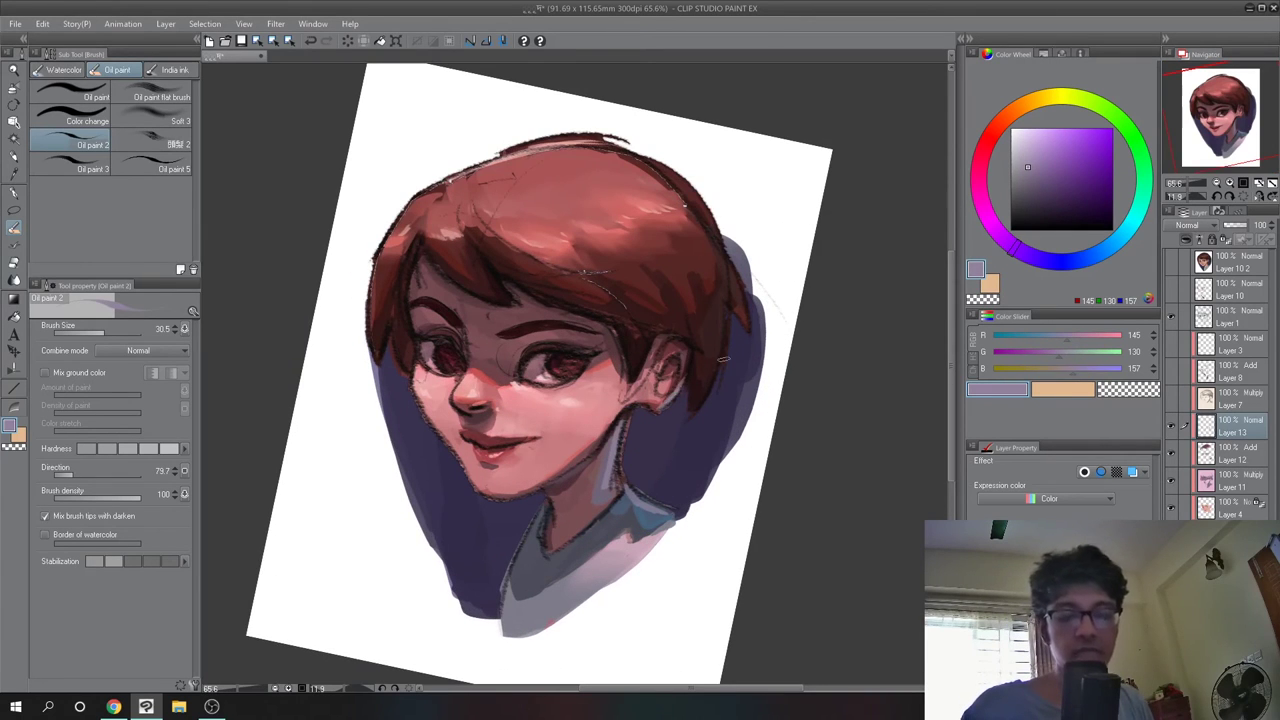
mouse_move(727, 331)
left_mouse_down()
mouse_move(715, 377)
mouse_move(718, 365)
left_mouse_up()
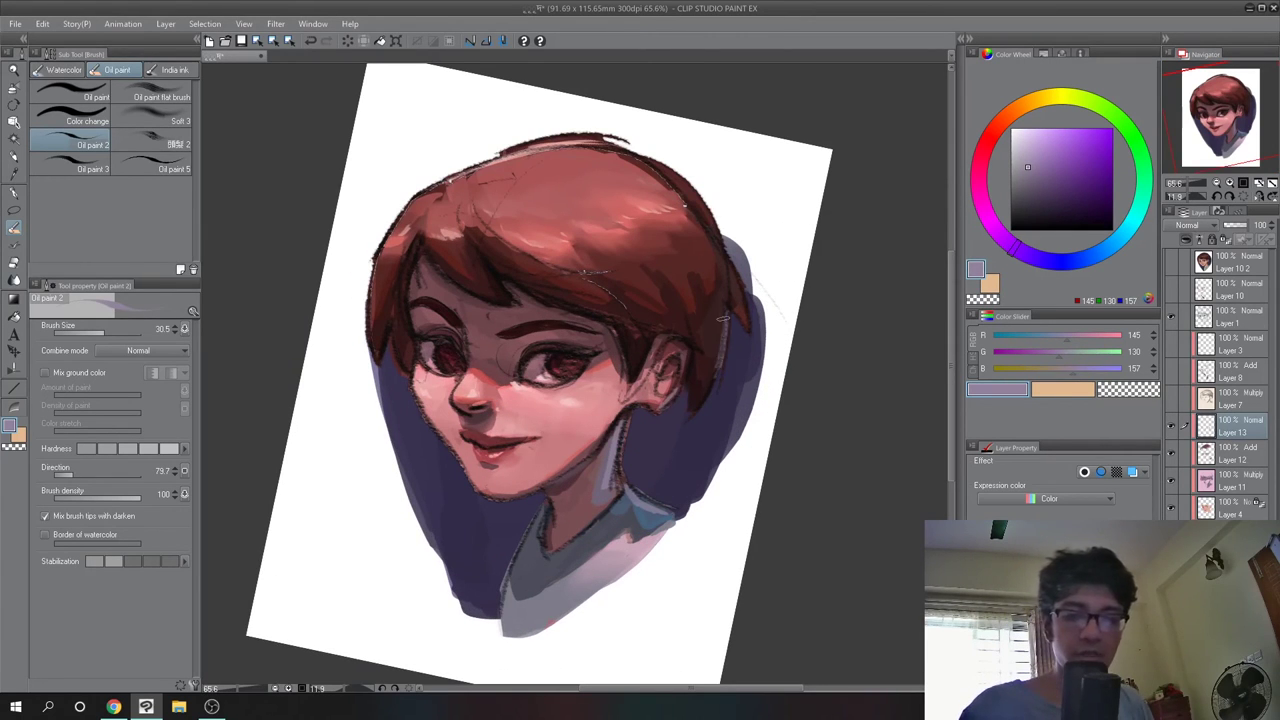
key("ctrl+z")
key("ctrl+z")
left_click_drag(728, 297, 713, 374)
scroll(712, 385, "down", 2)
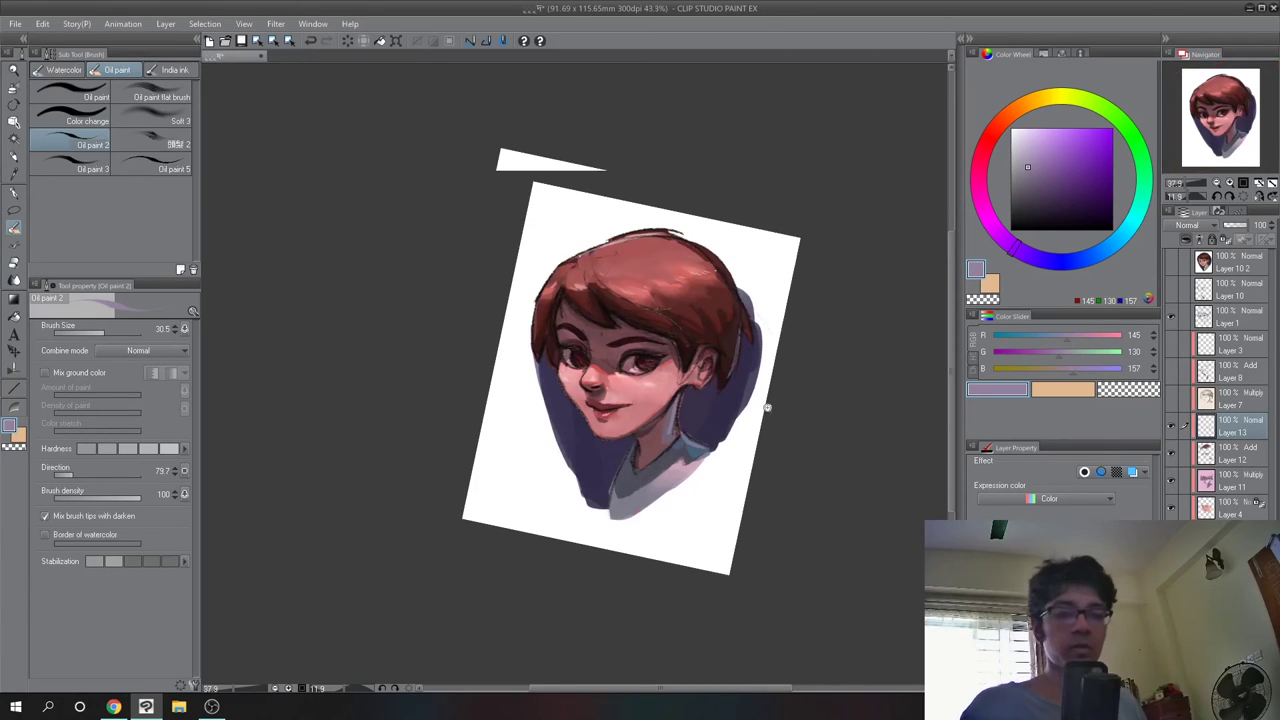
scroll(781, 403, "up", 1)
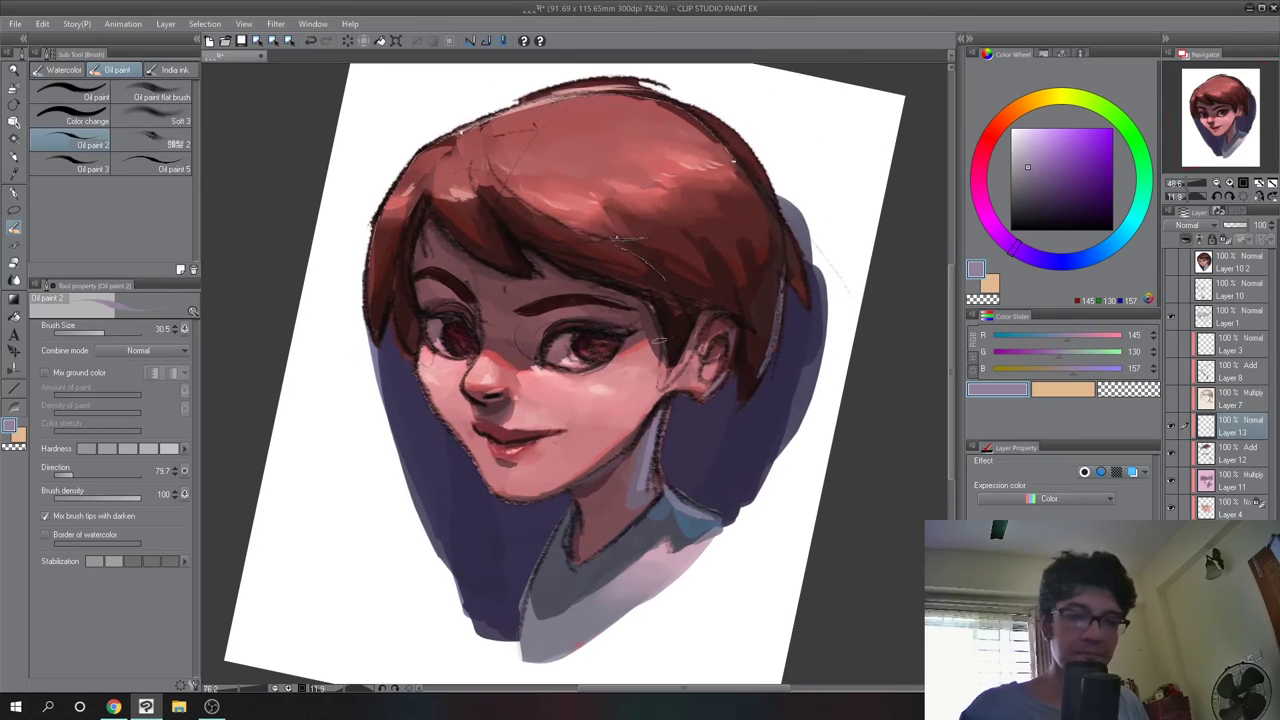
Refine the mouth corner with sampled skin reds including RGB 148, 90, 99, and blend it with Soothing watercolor 3
scroll(651, 346, "up", 2)
left_click(668, 334, "alt")
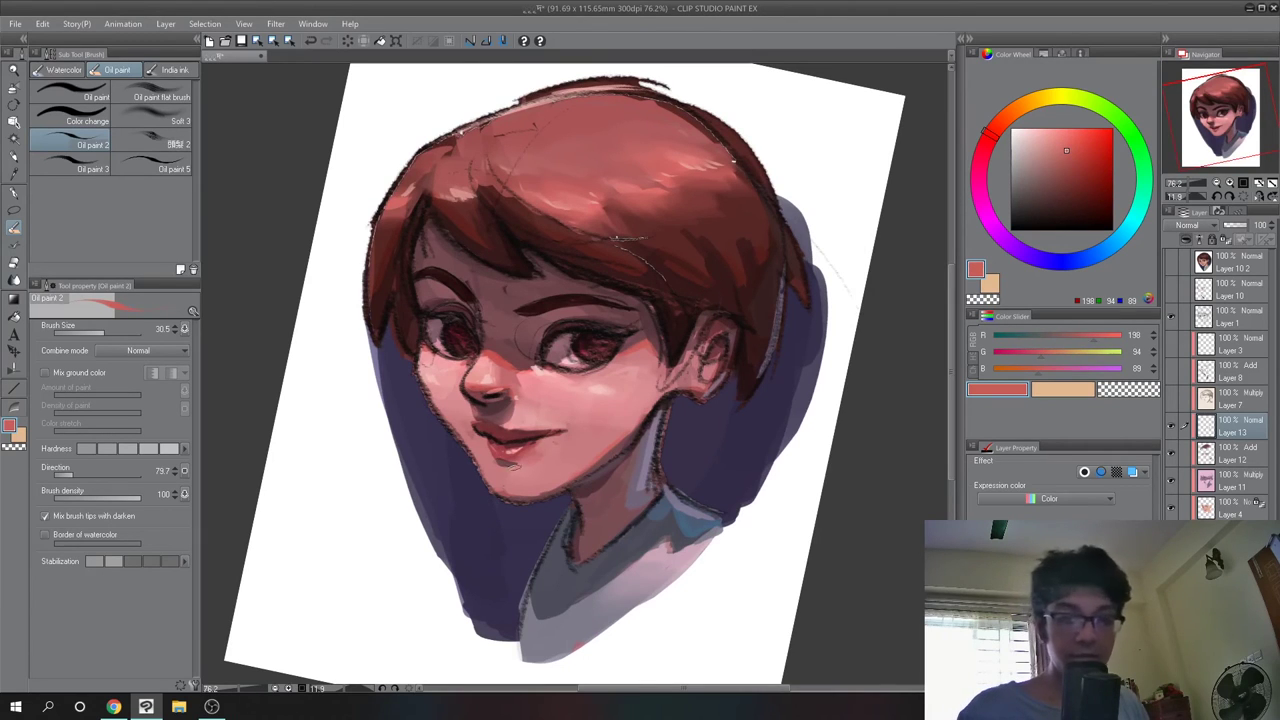
left_click(515, 465, "alt")
left_click(551, 433, "alt")
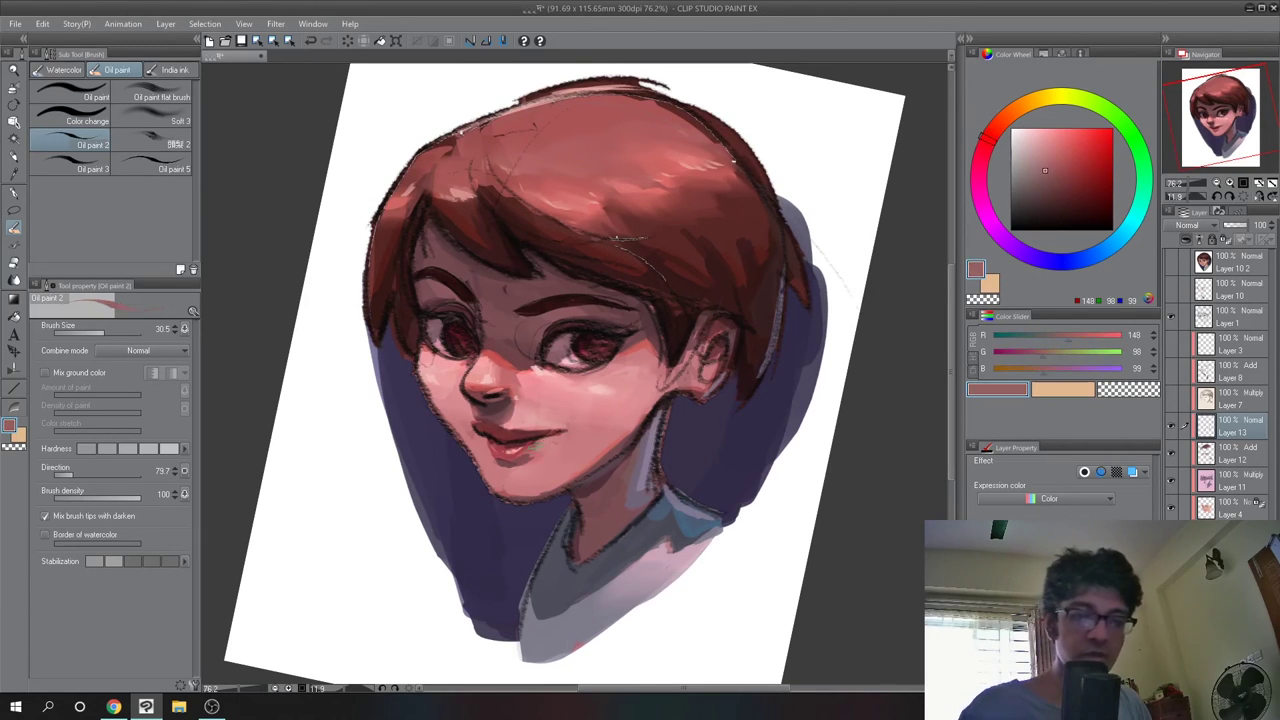
key("j")
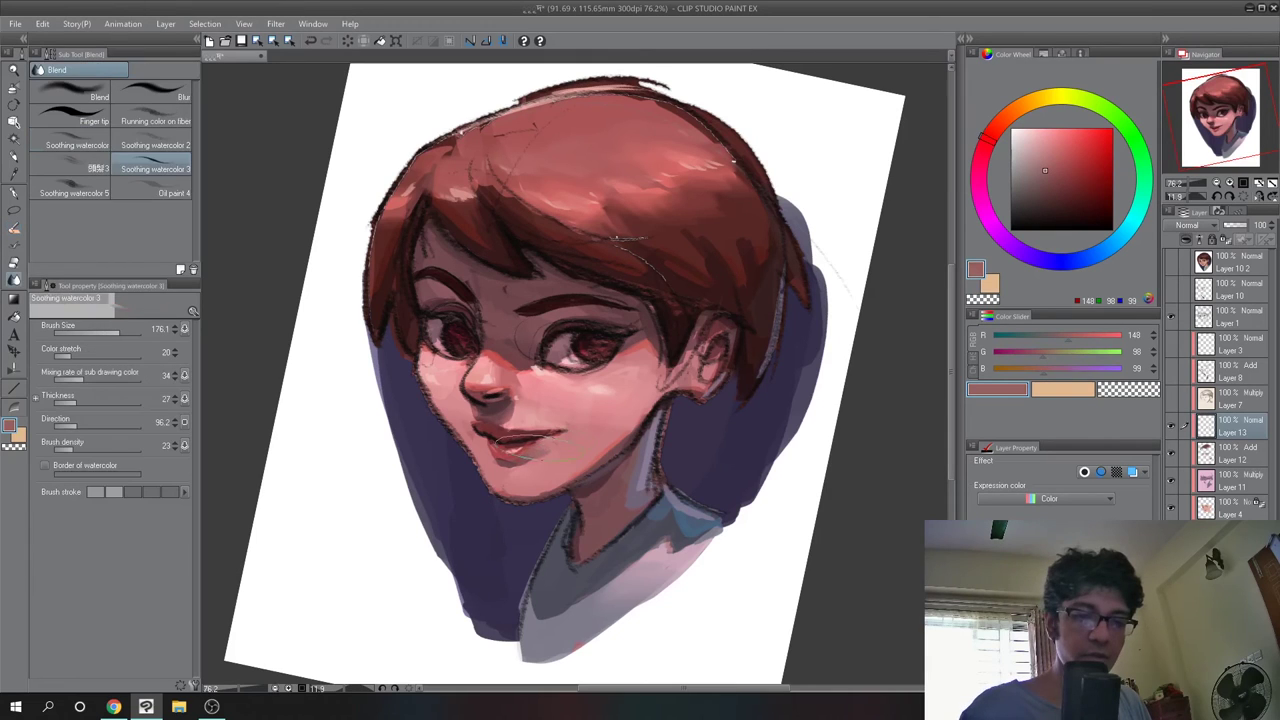
key("b")
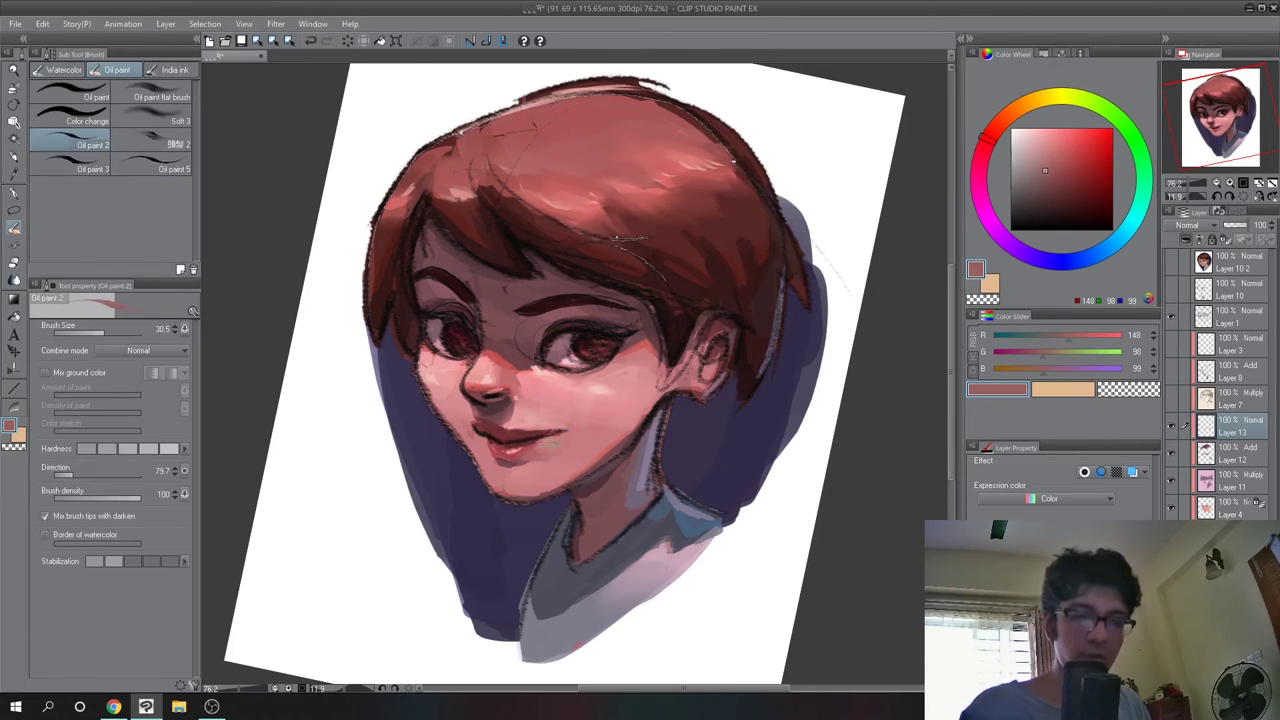
Rework the skin below the lips and on the chin with sampled pinks RGB 216, 141, 146 and 197, 121, 127, then blend
left_click(521, 464, "alt")
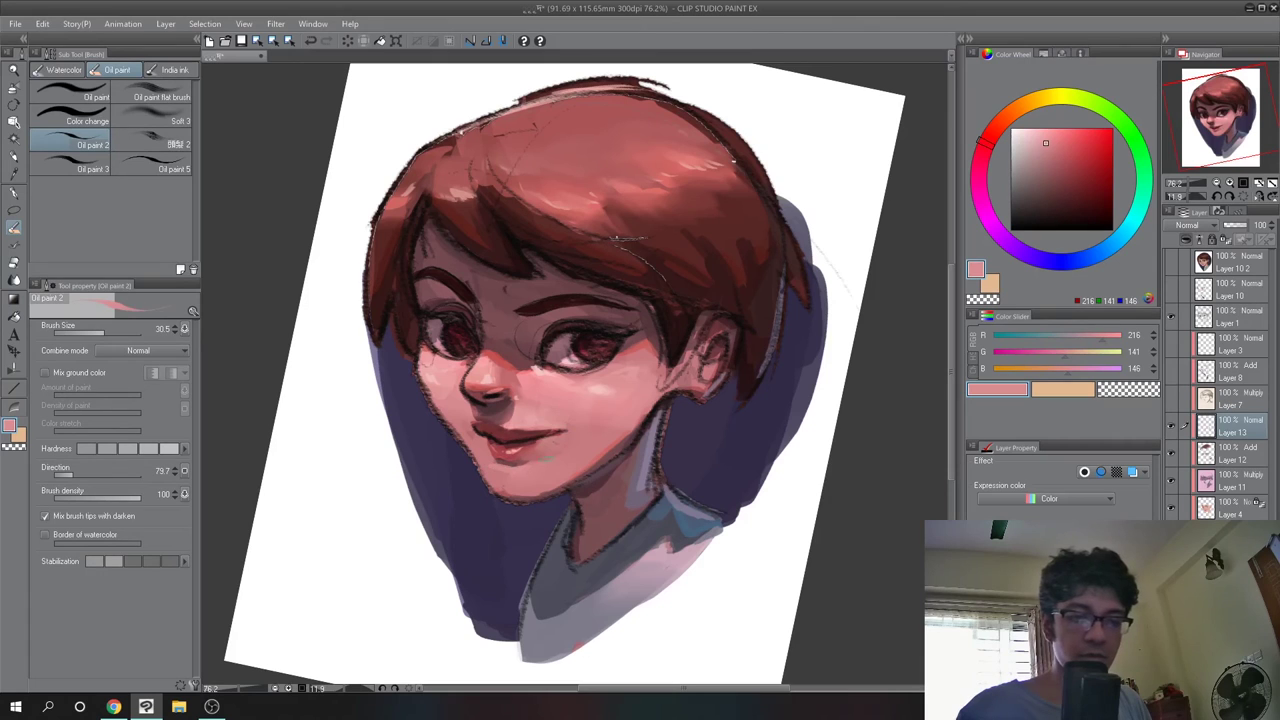
left_click(503, 474, "alt")
scroll(564, 446, "down", 2)
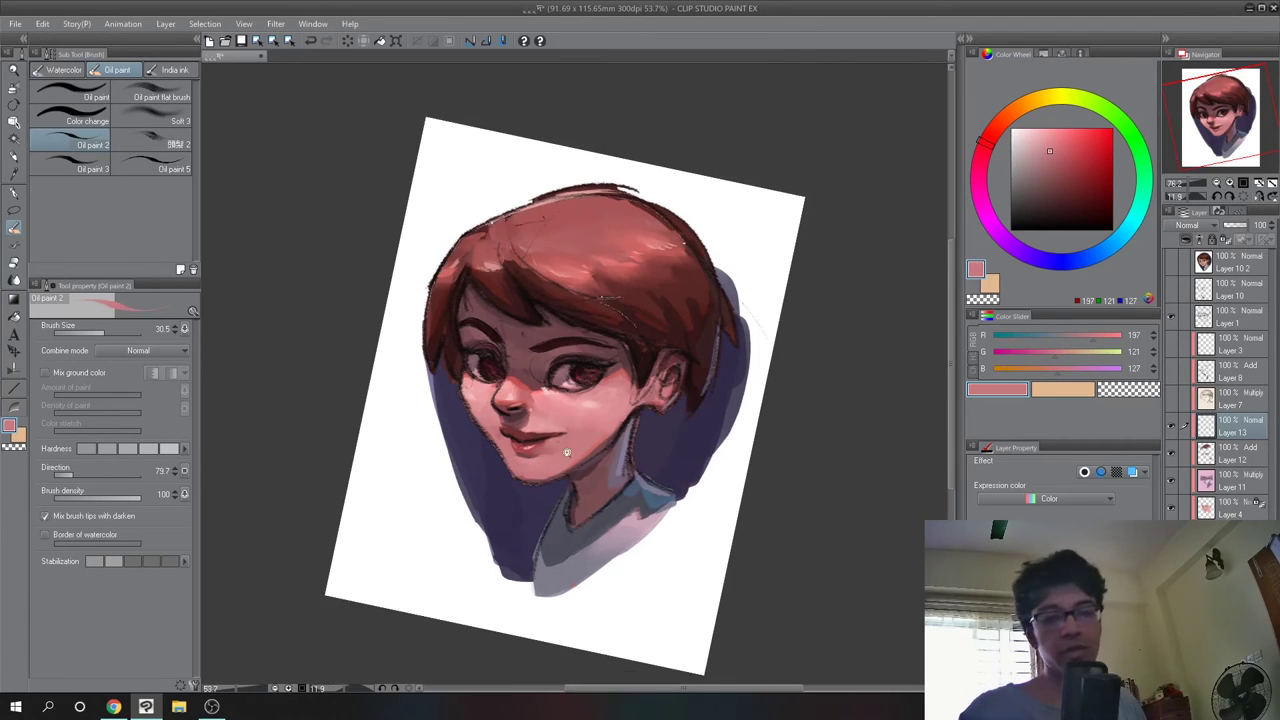
scroll(568, 454, "up", 2)
key("j")
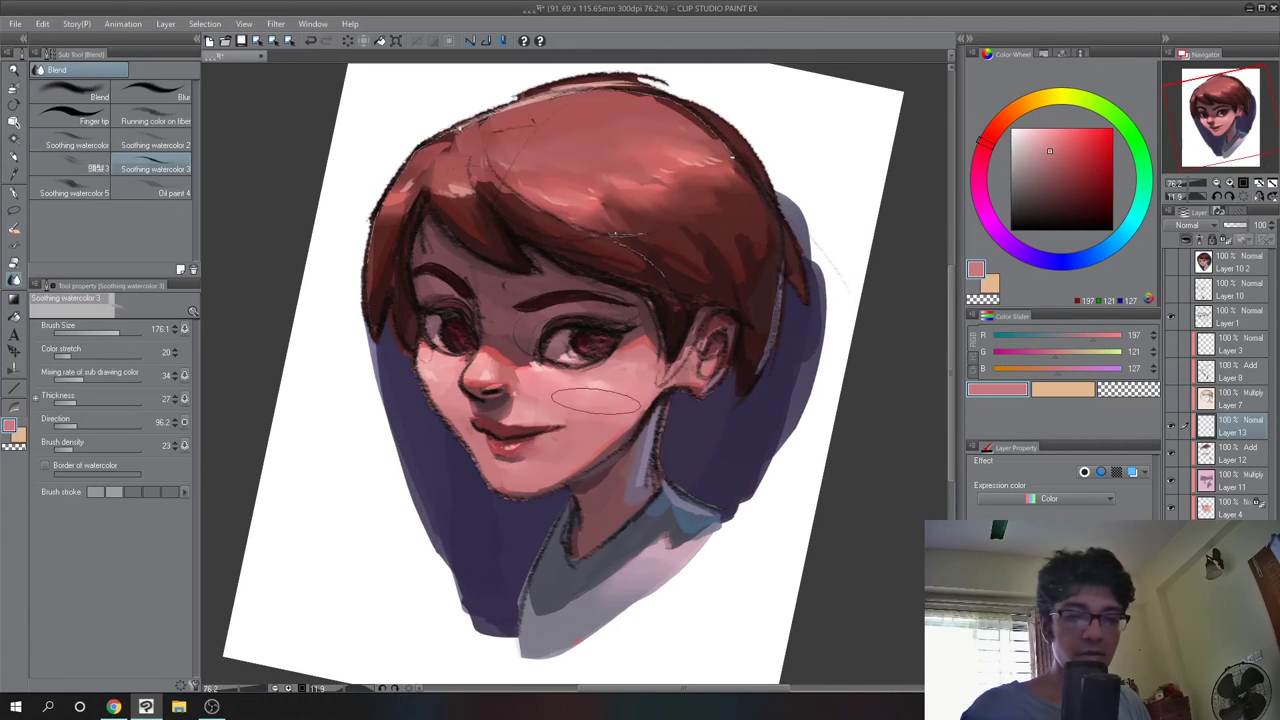
Paint sampled dark pink, RGB 193, 106, 111, on the shadow edge beside the nose and blend it into the cheek
key("b")
scroll(614, 402, "down", 2)
scroll(608, 419, "up", 2)
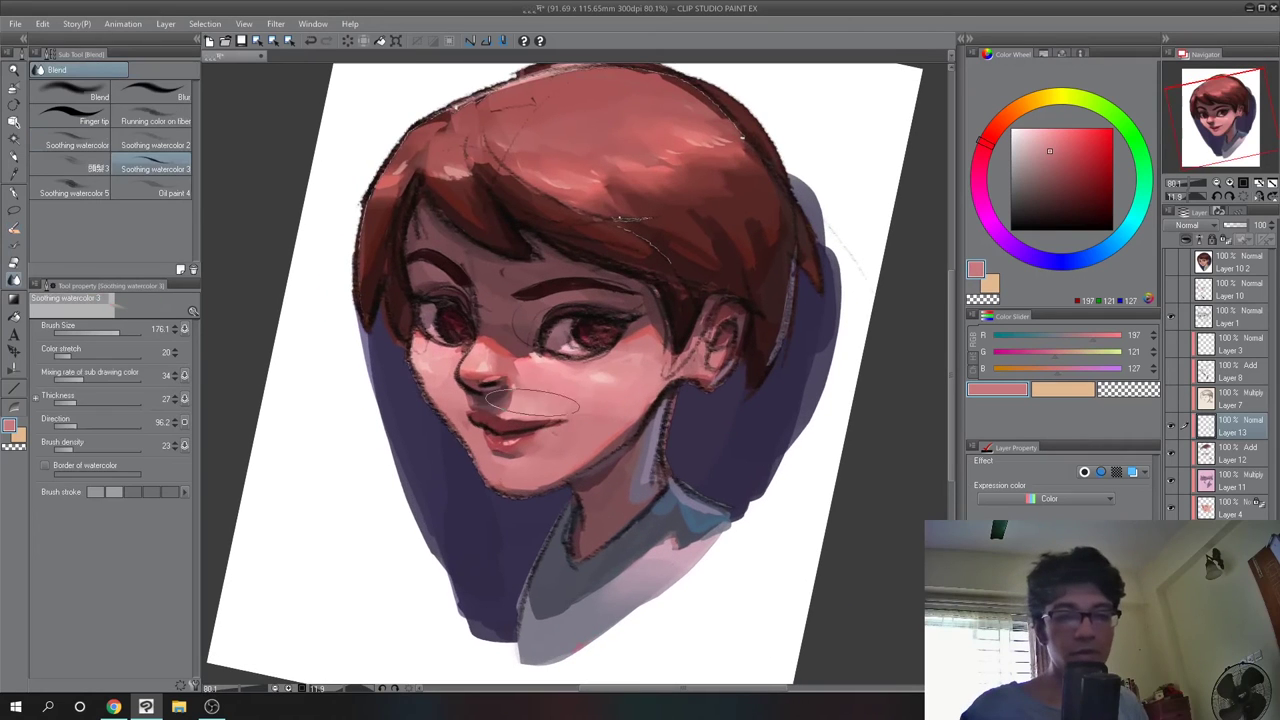
left_click(518, 352, "alt")
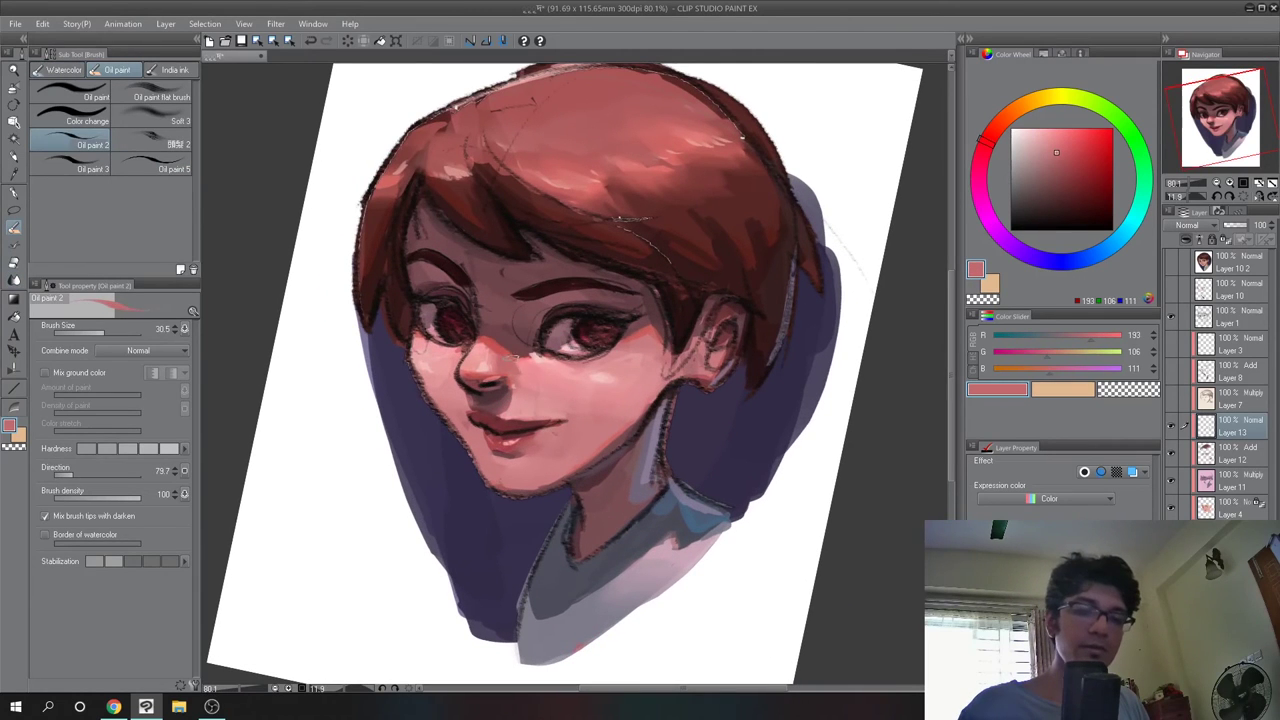
key("j")
key("b")
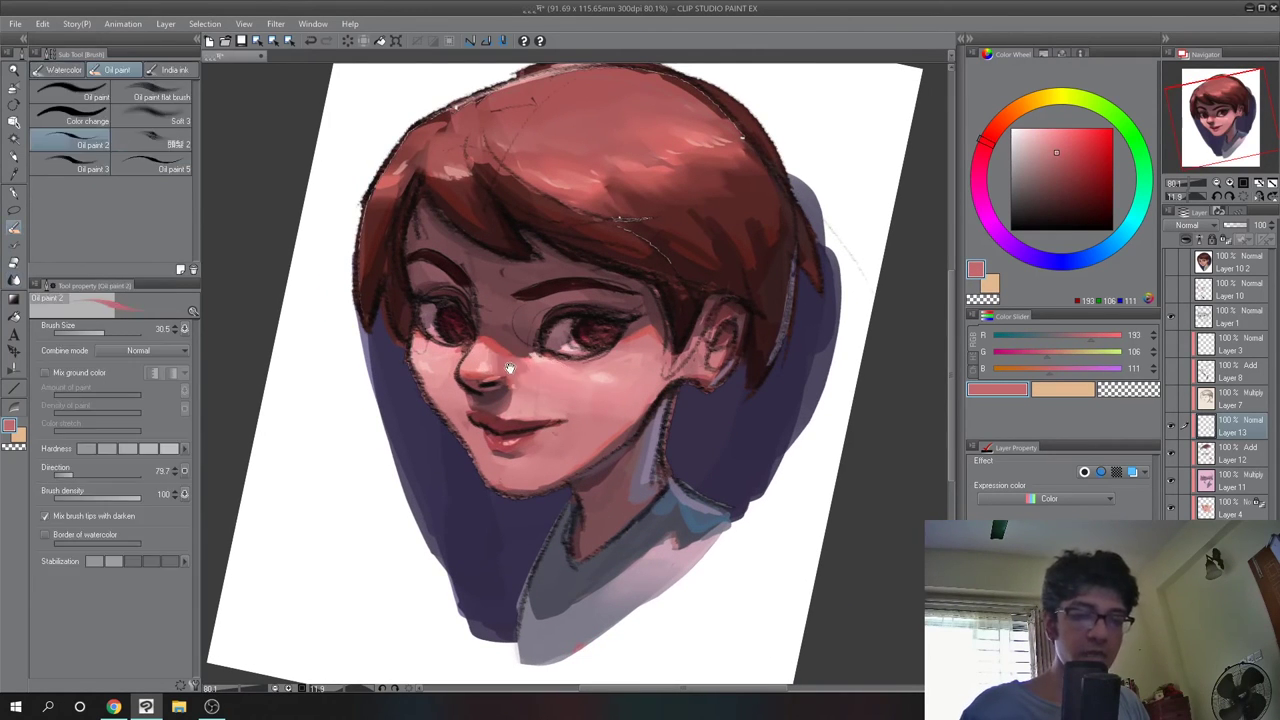
key("j")
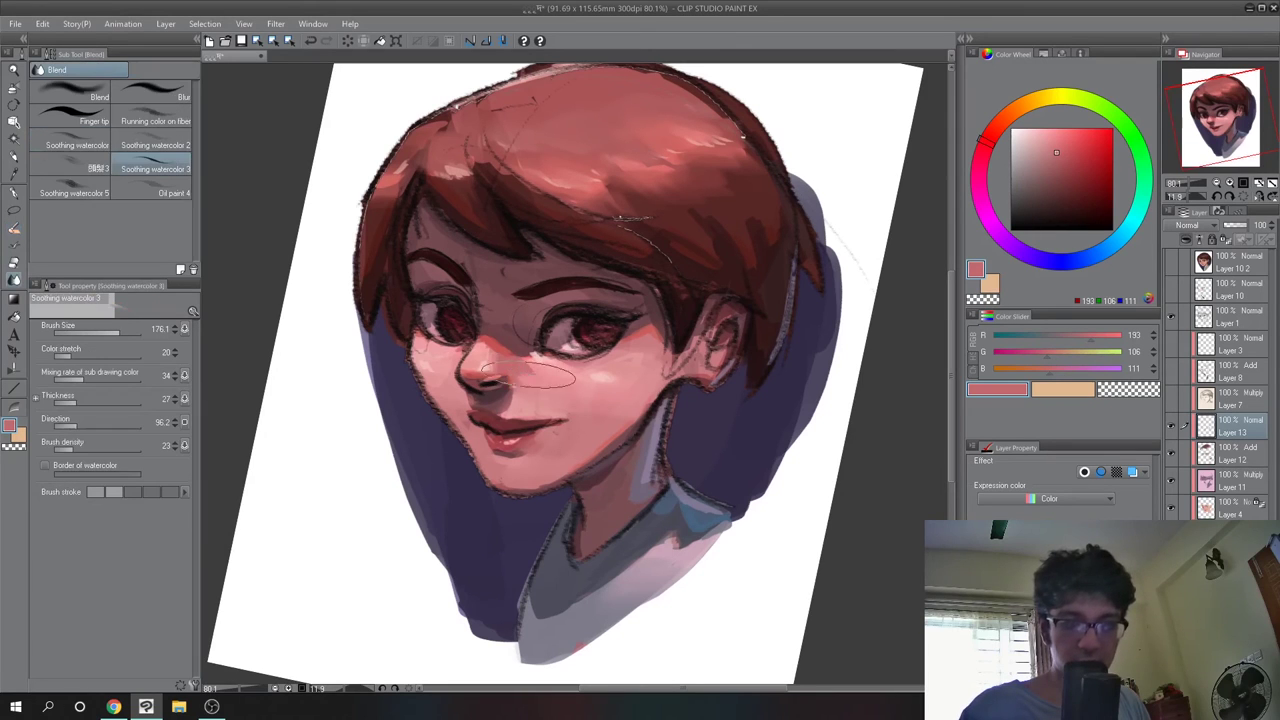
left_click_drag(571, 387, 549, 480)
key("ctrl+plus")
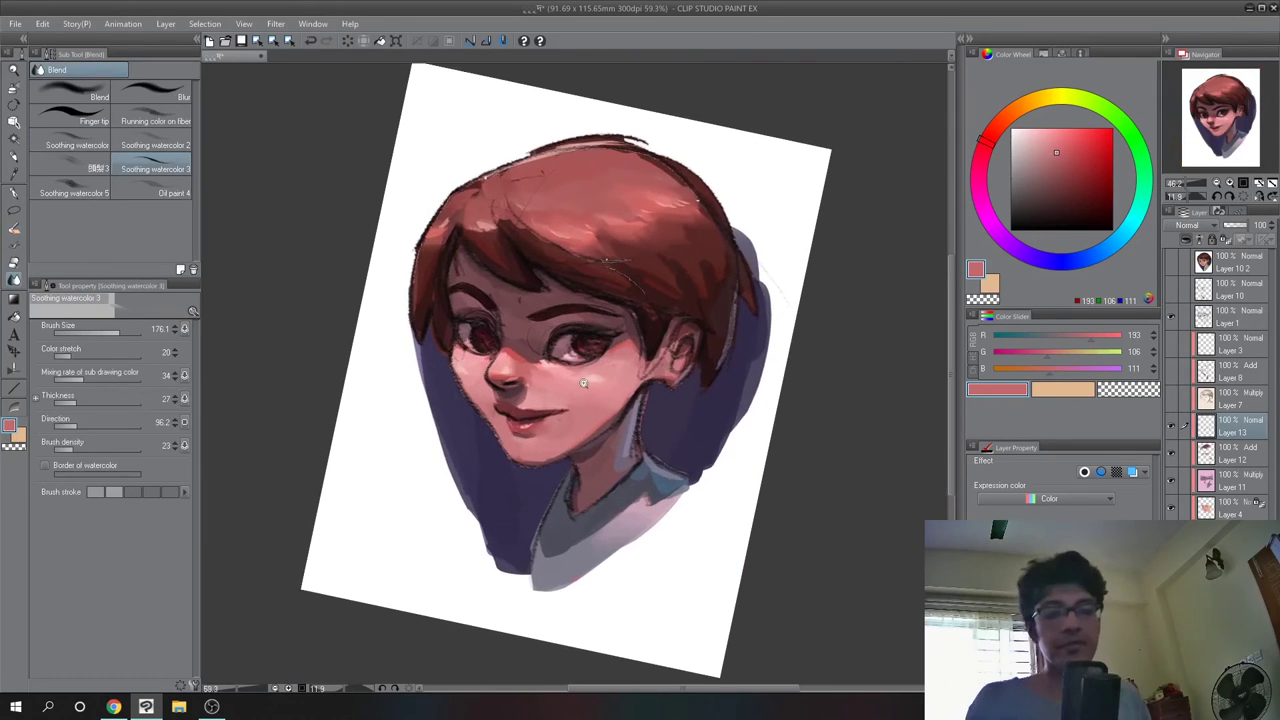
Hide the shading, highlight and paint-over layers and toggle the Multiply Layer 7 to examine the flat base colours
key("b")
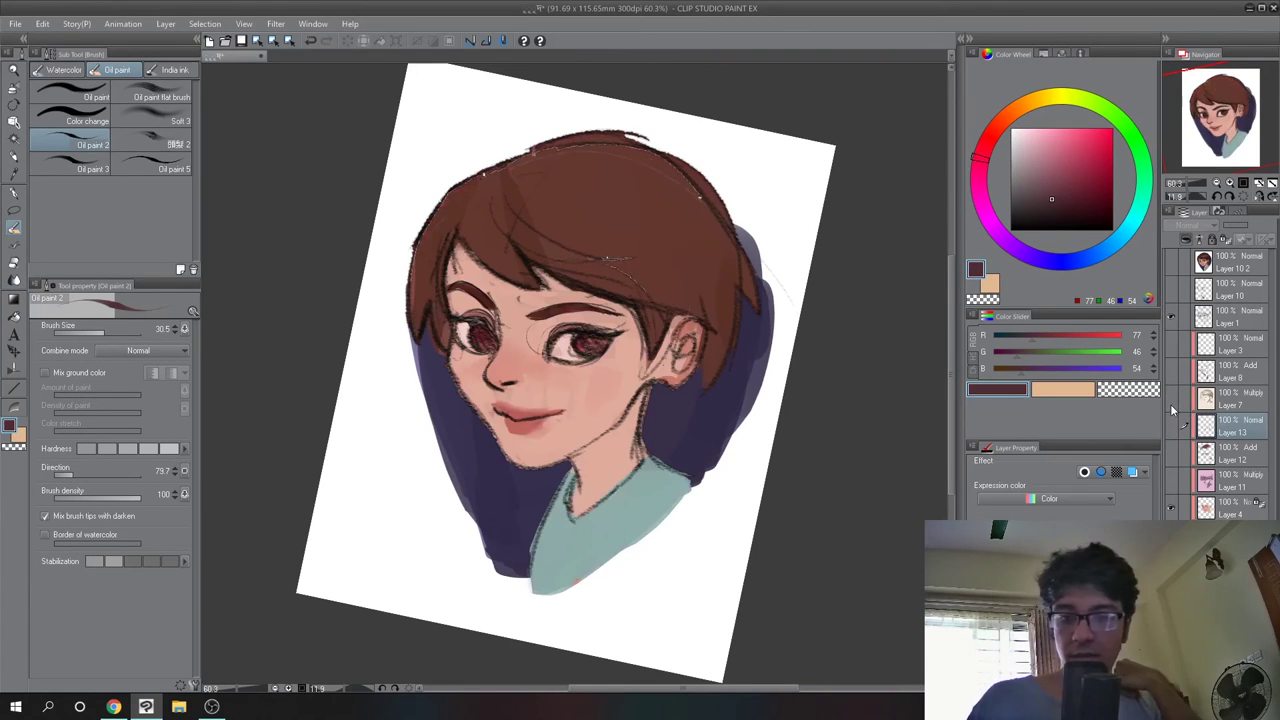
left_click(1173, 400)
left_click(1173, 401)
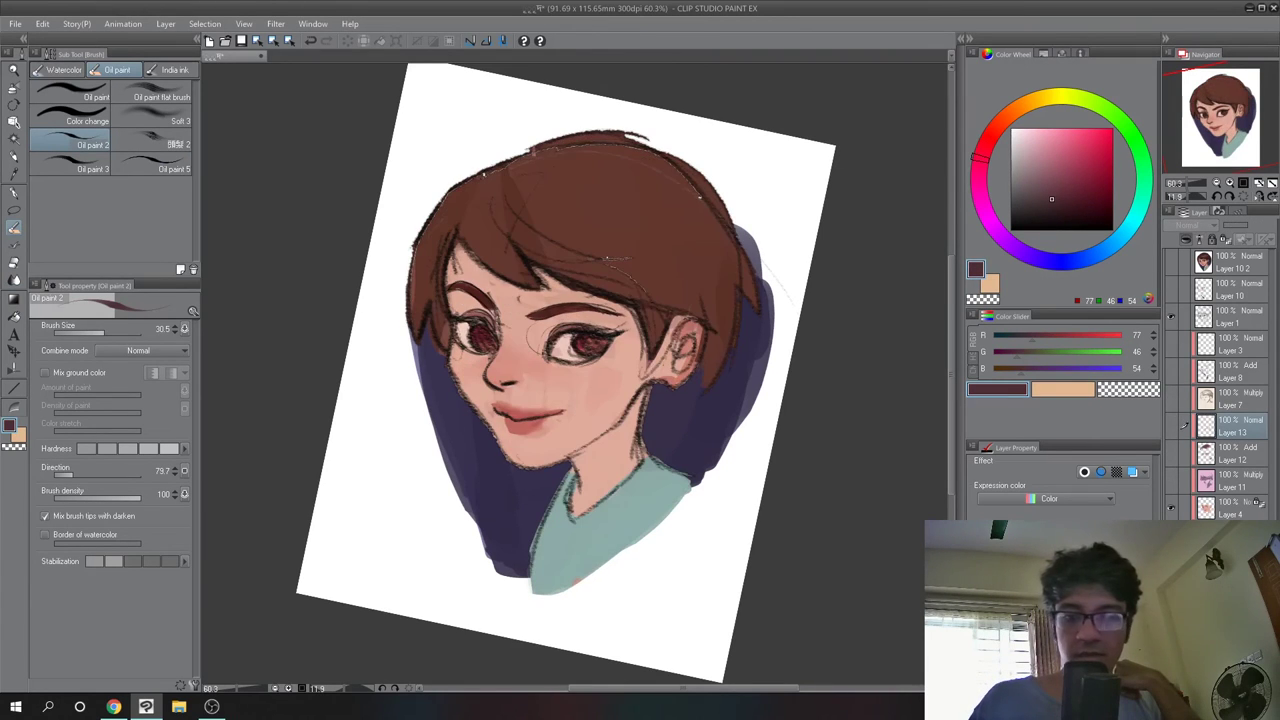
Compare the two shading versions by showing Layers 7, 8 and 3, then switching back to Layers 11, 12 and 13
left_click(1173, 400)
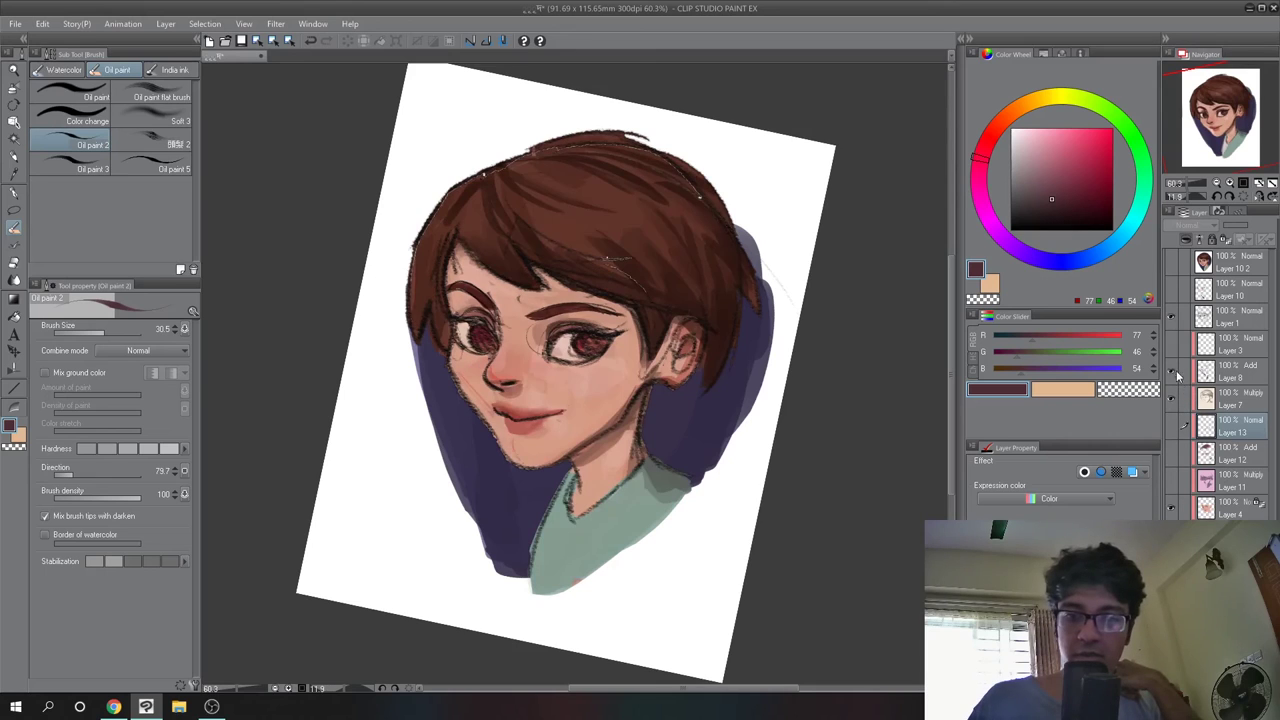
left_click(1172, 371)
left_click(1173, 346)
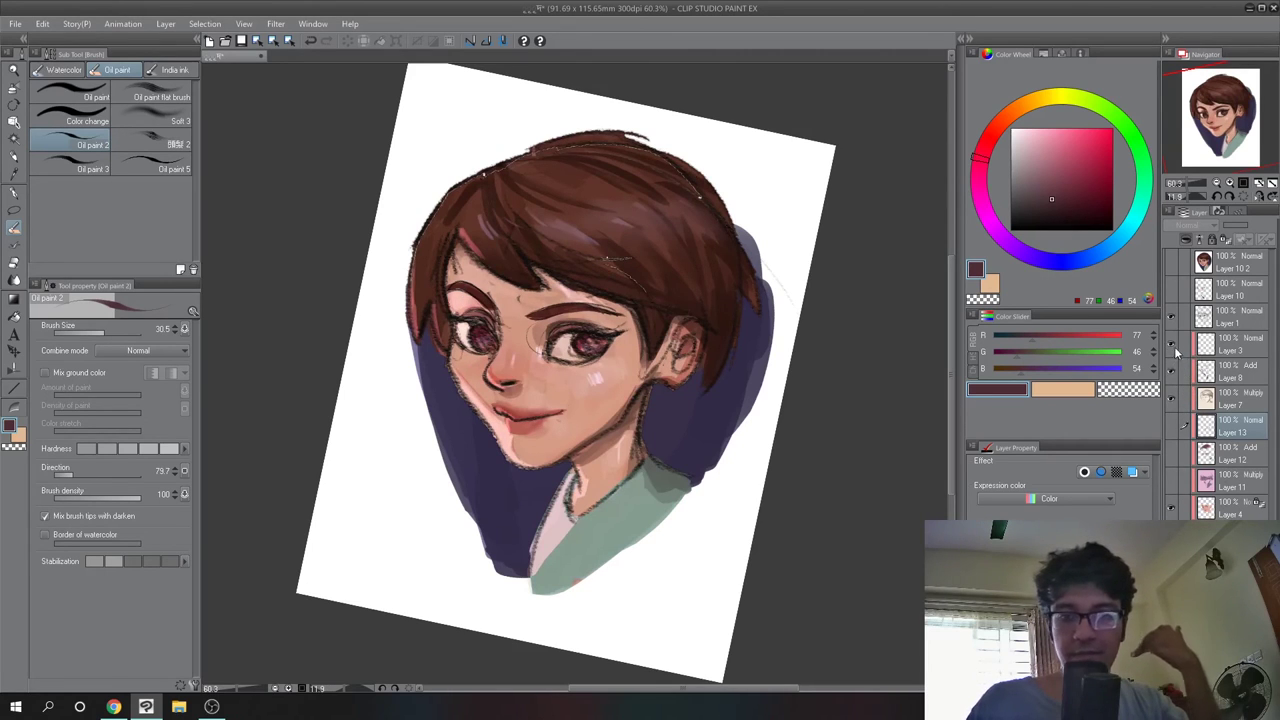
left_click(1173, 426)
key("ctrl+z")
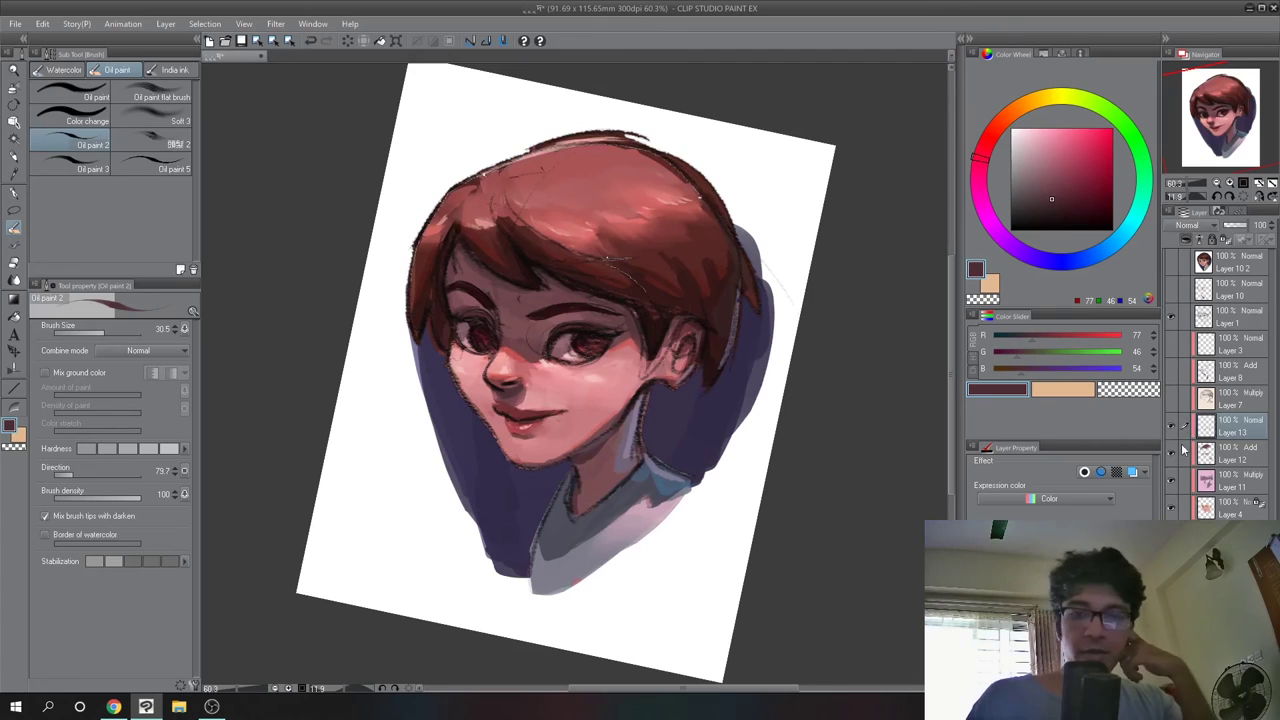
Combine copies of the displayed layers, without the white paper, into a new layer above Layer 13, and show the paper again
left_click(1230, 264)
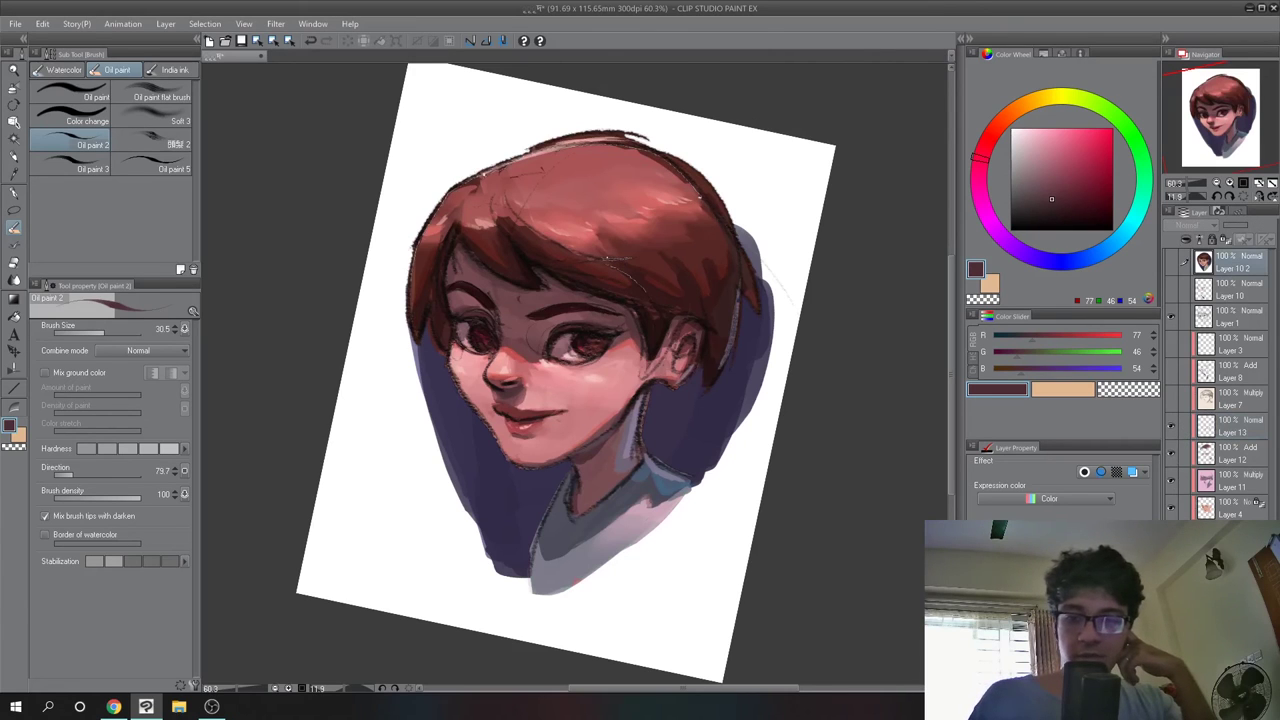
left_click(1171, 263)
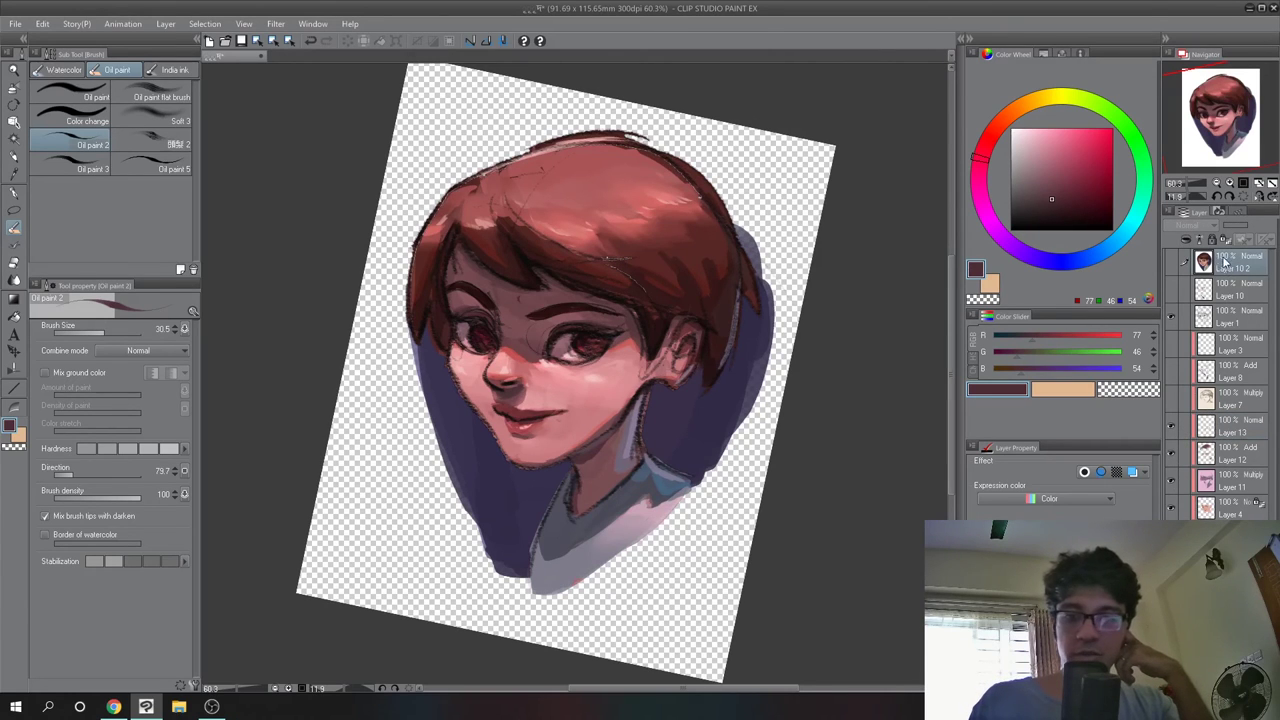
right_click(1222, 262)
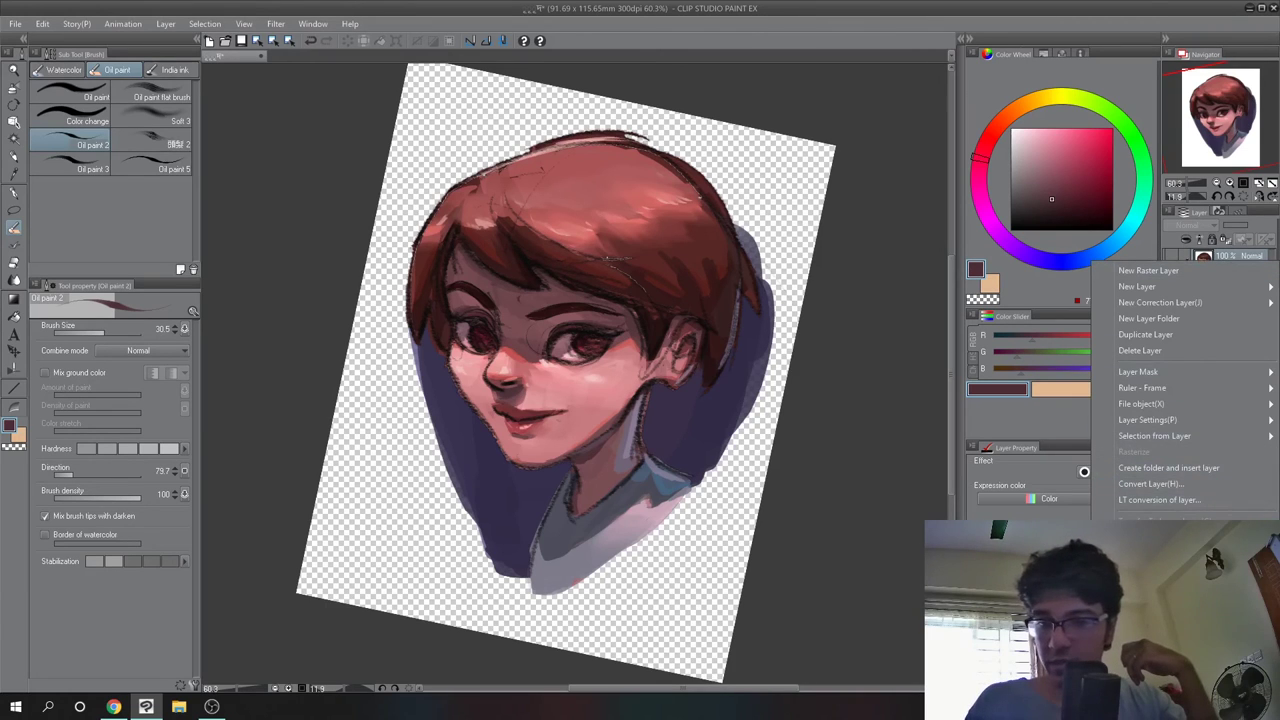
right_click(1236, 430)
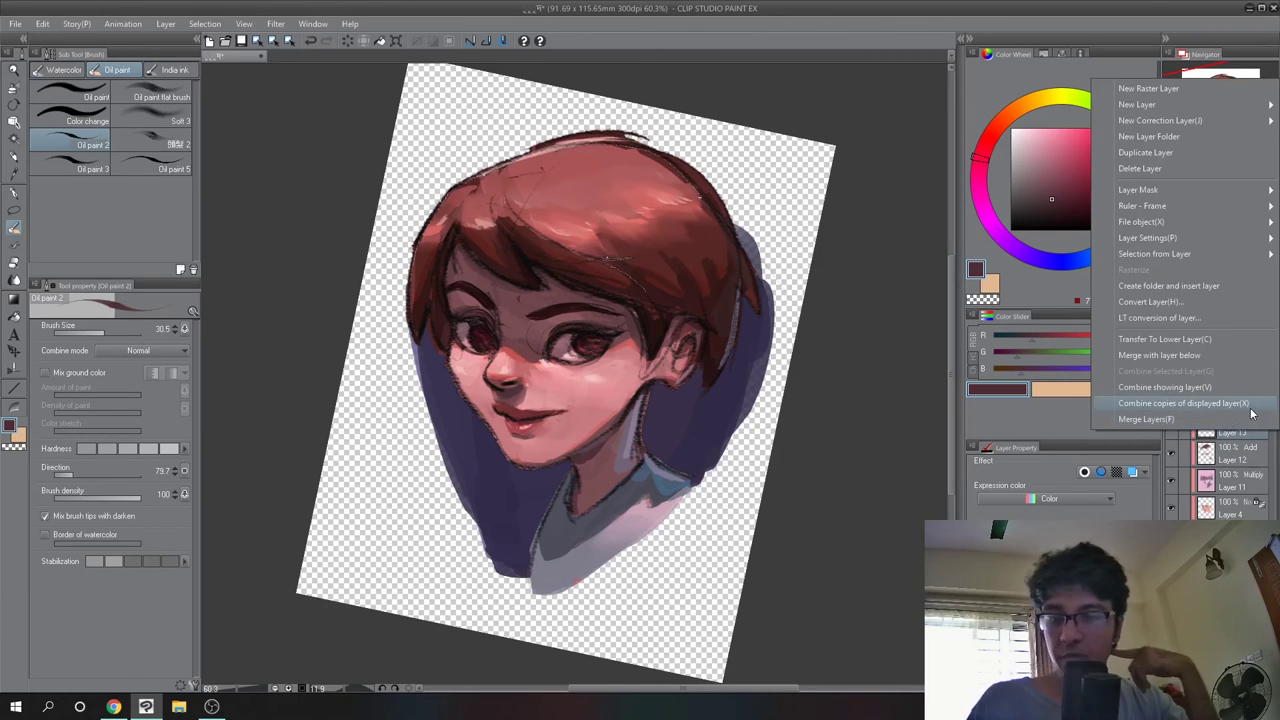
left_click(1219, 405)
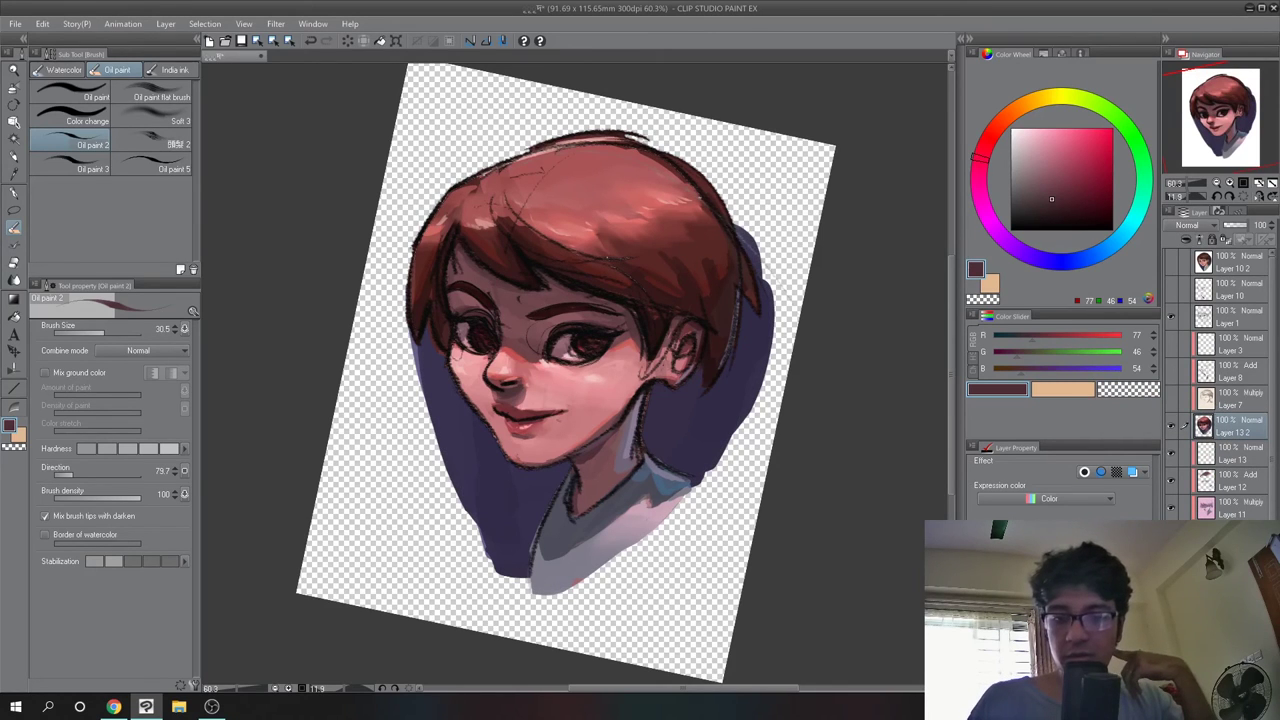
left_click(1173, 490)
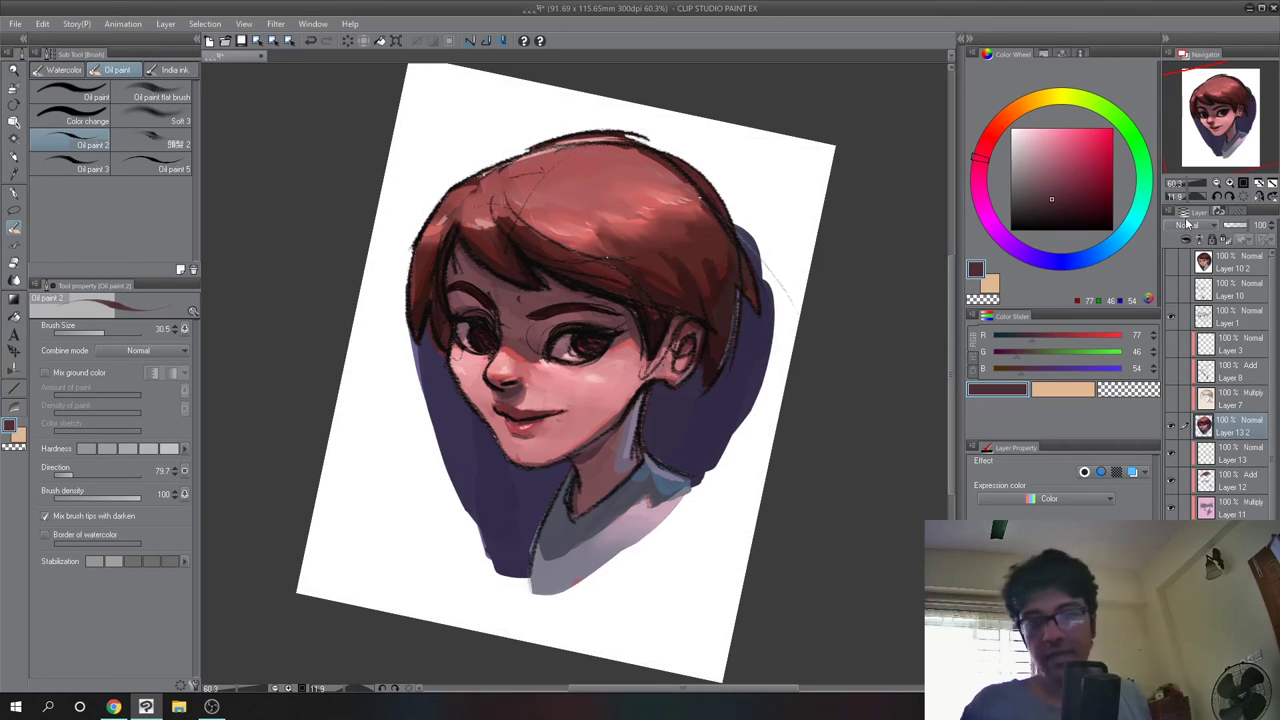
Rework the dark blue backdrop beside the shirt with sampled RGB 50, 43, 72 using the Oil paint 2 brush
left_click(487, 506, "alt")
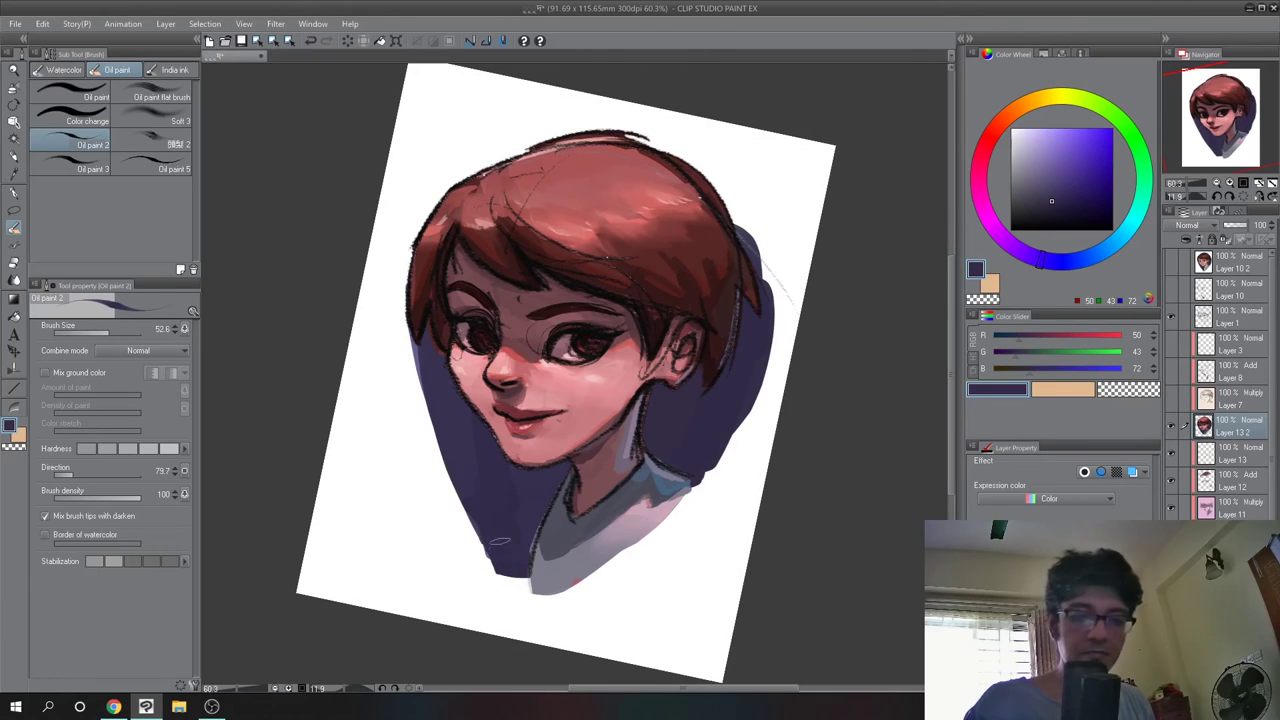
key("ctrl+z")
key("i")
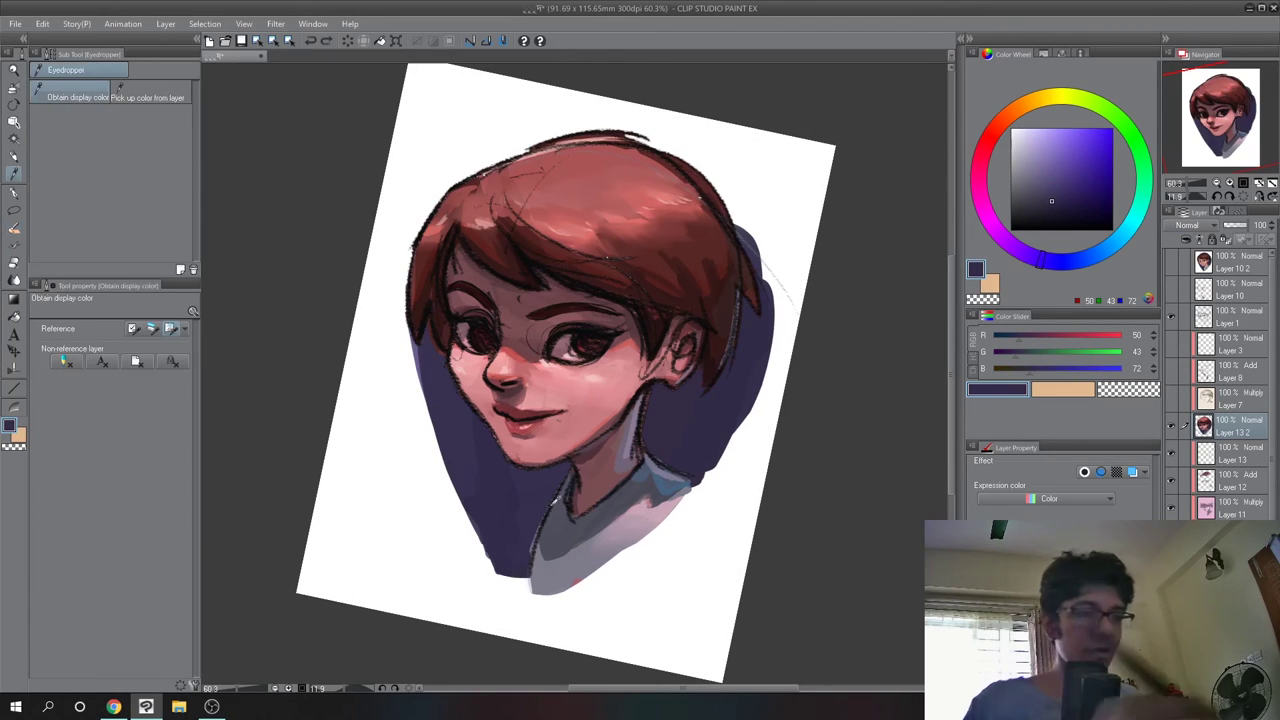
key("b")
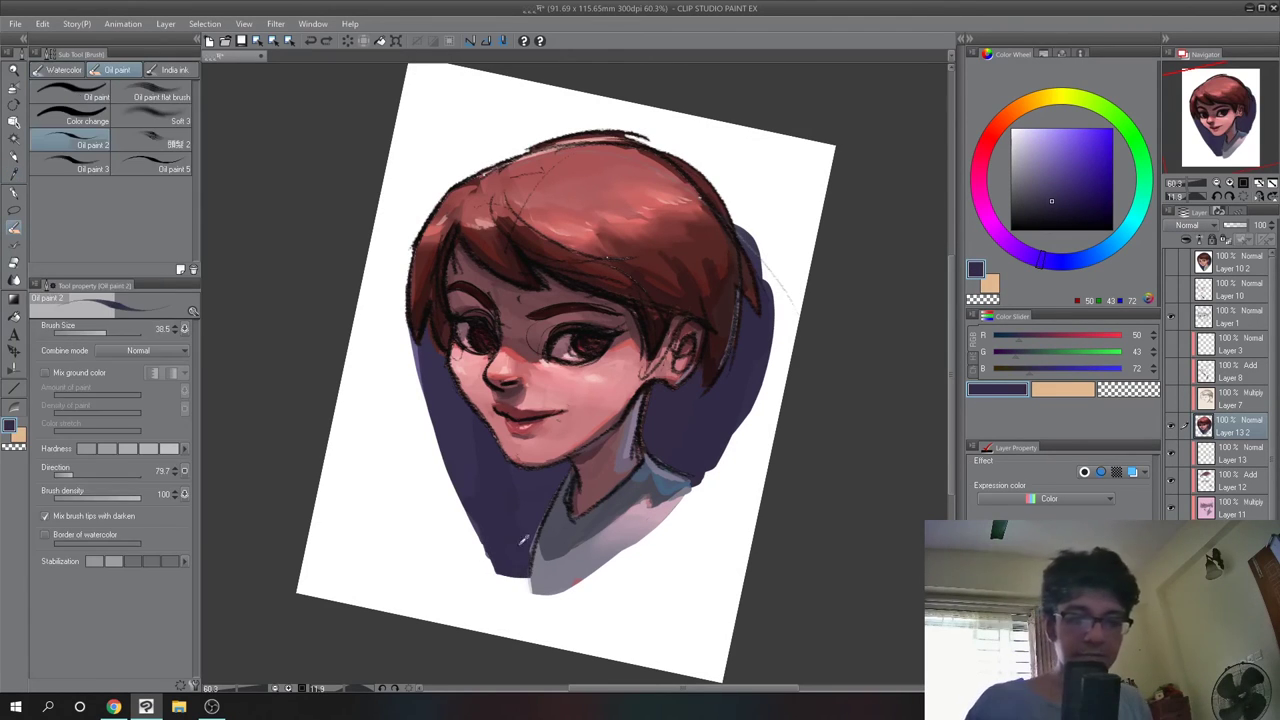
left_click_drag(513, 590, 520, 585)
left_click_drag(563, 486, 540, 406)
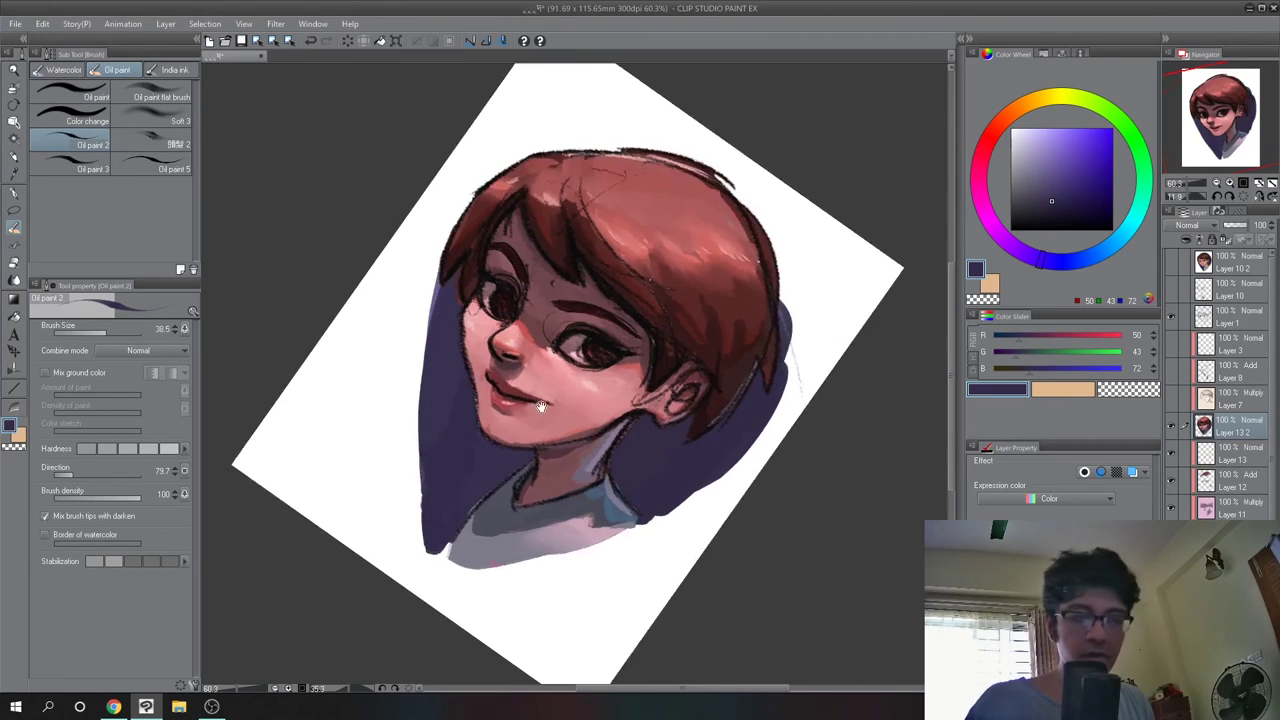
left_click_drag(485, 465, 560, 465)
Compare the portrait with and without the Layer 1 line art, hide it, and make the combined Layer 13 2 active
left_click(475, 521, "alt")
left_click(1172, 317)
left_click(1172, 317)
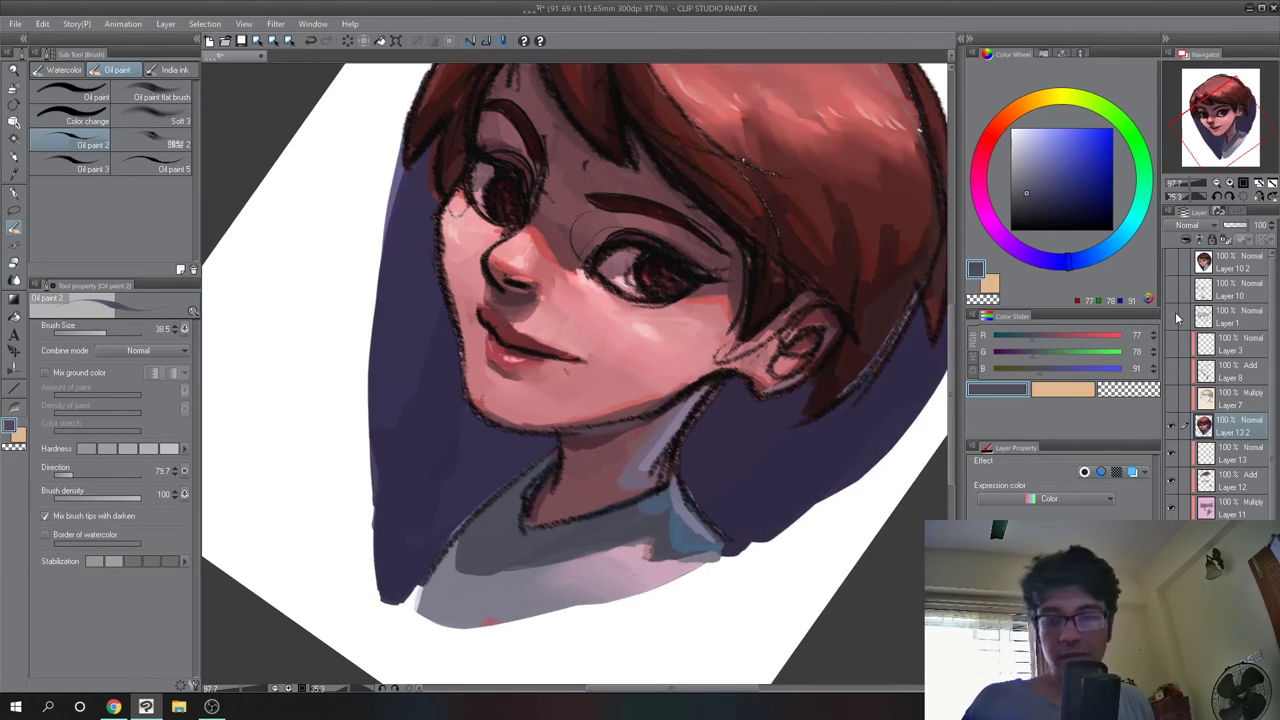
left_click(1172, 317)
left_click(1172, 317)
left_click(1240, 314)
left_click(1172, 317)
left_click(1238, 427)
Paint over the sketch lines on the shoulder and neckline with sampled colours including grey RGB 125, 122, 138
left_click(448, 572, "alt")
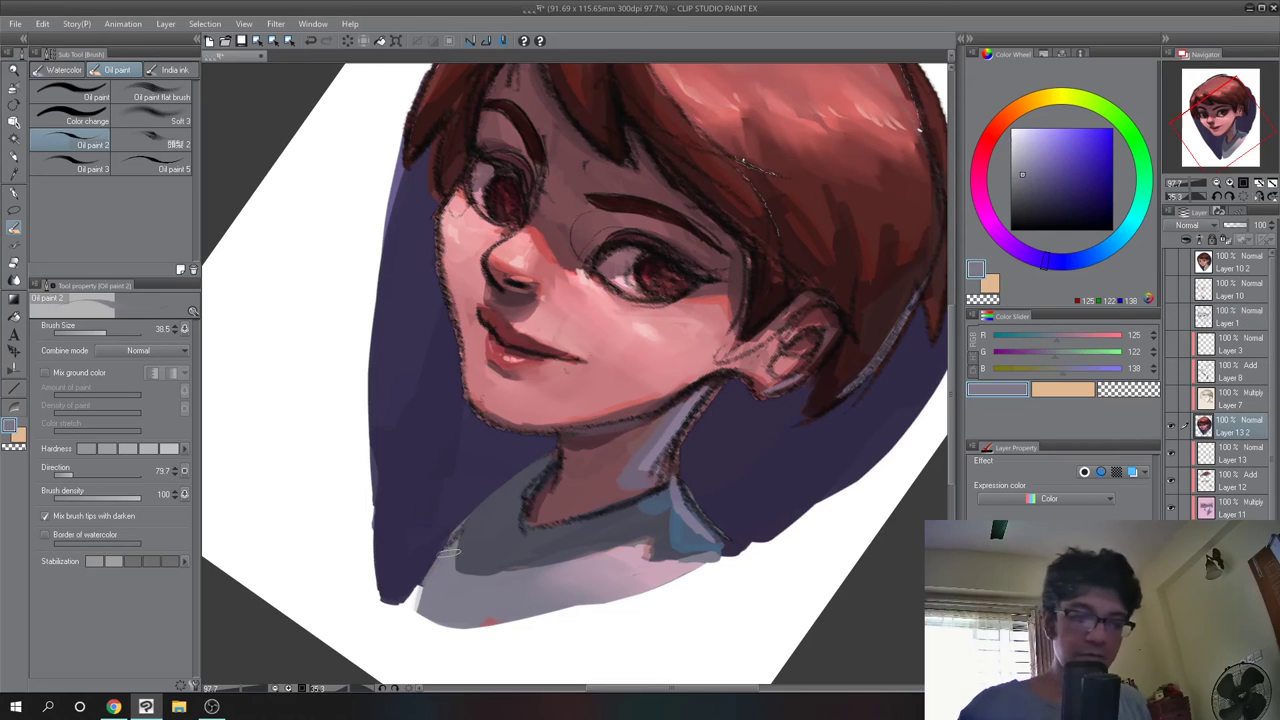
left_click_drag(430, 574, 466, 527)
left_click(512, 502, "alt")
left_click_drag(546, 466, 514, 531)
mouse_move(560, 490)
left_mouse_down()
mouse_move(605, 480)
mouse_move(640, 446)
mouse_move(535, 490)
left_mouse_up()
left_click(655, 468, "alt")
key("bracketleft")
mouse_move(592, 477)
left_mouse_down()
mouse_move(551, 477)
mouse_move(594, 530)
left_mouse_up()
Paint out the outline between neck, collar and backdrop with sampled dark purple RGB 53, 43, 69 at brush size 20.5
left_click(580, 468, "alt")
left_click(536, 424, "alt")
key("bracketleft")
mouse_move(520, 457)
left_mouse_down()
mouse_move(535, 413)
mouse_move(571, 385)
left_mouse_up()
left_click(516, 432, "alt")
left_click(550, 402, "alt")
left_click(595, 371, "alt")
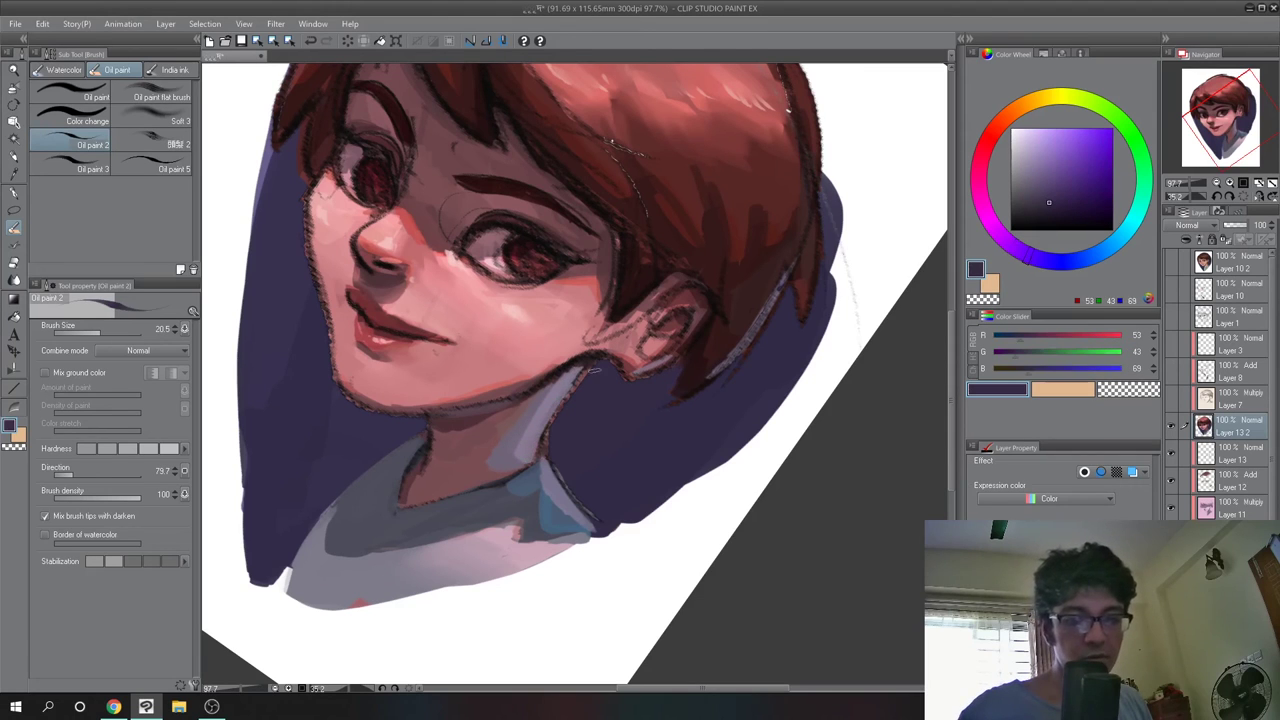
left_click(542, 450, "alt")
left_click(557, 463, "alt")
left_click_drag(543, 452, 522, 468)
mouse_move(597, 409)
left_mouse_down()
mouse_move(624, 382)
mouse_move(605, 411)
left_mouse_up()
Cover the sketch line where the jaw meets the ear with sampled skin pinks RGB 207, 133, 139 and 197, 125, 130
left_click(622, 402, "alt")
scroll(621, 384, "up", 5)
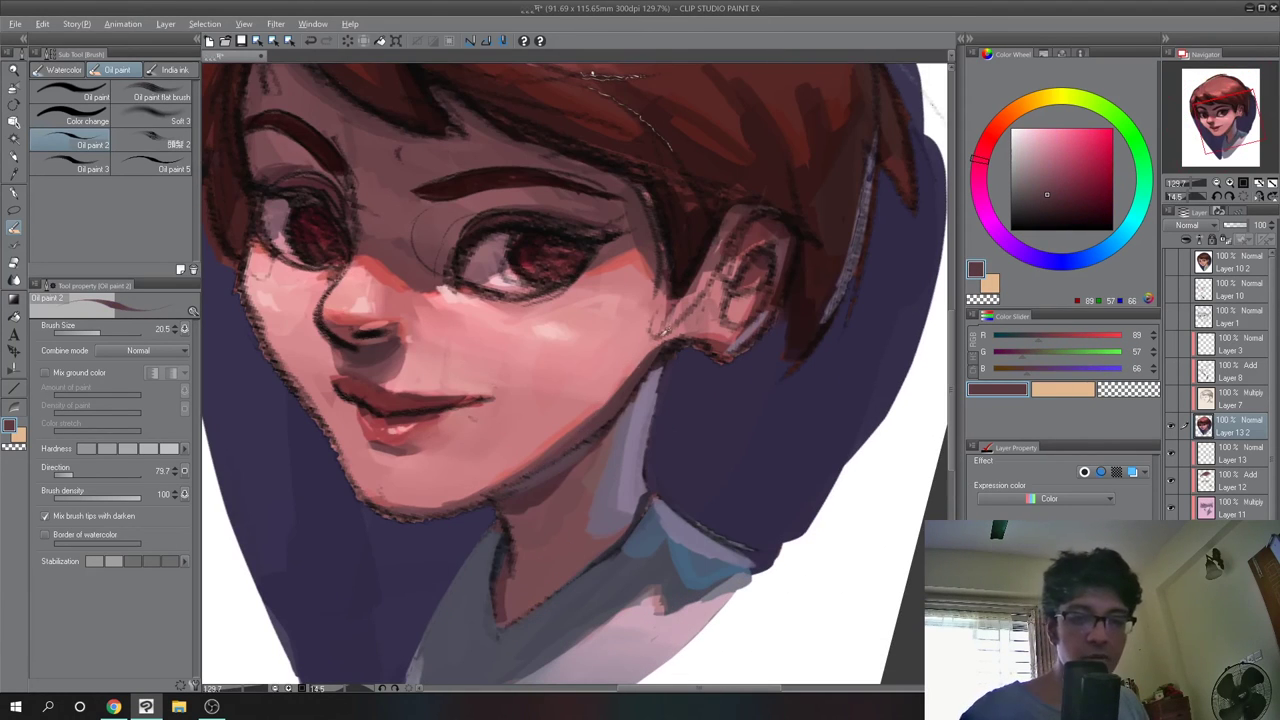
left_click(650, 318, "alt")
left_click(655, 312, "alt")
left_click(675, 302, "alt")
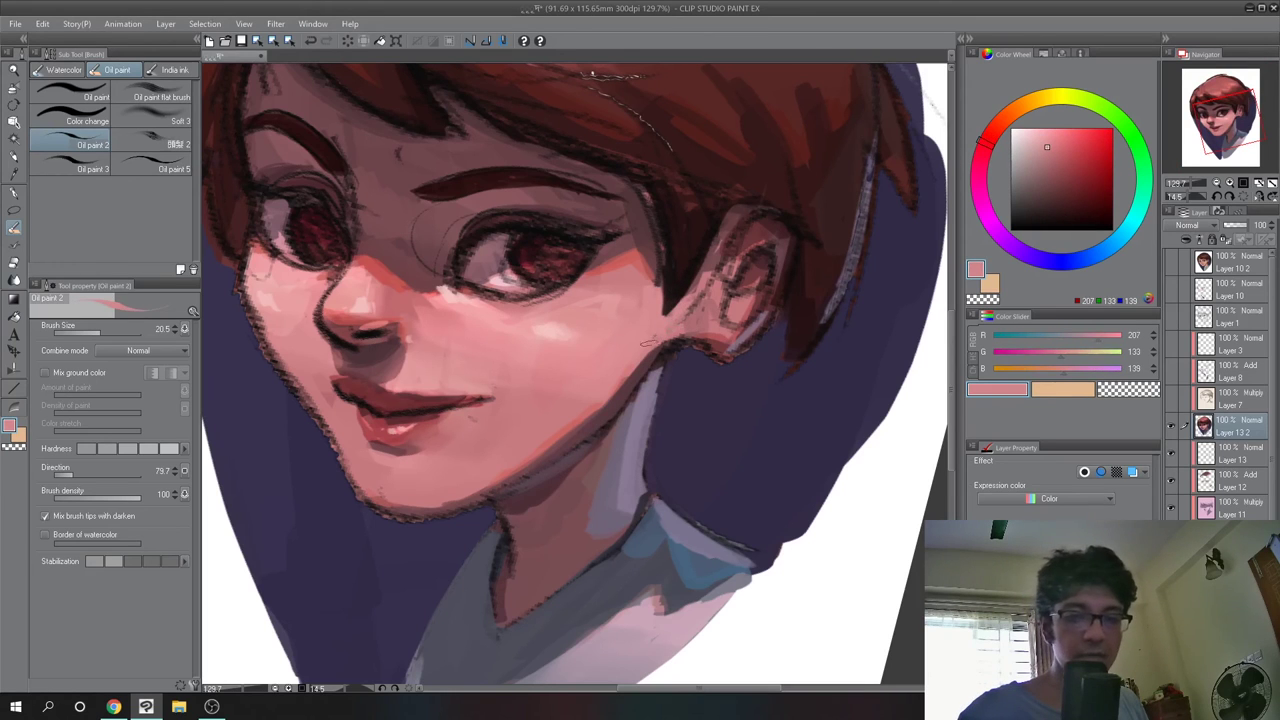
left_click(617, 380, "alt")
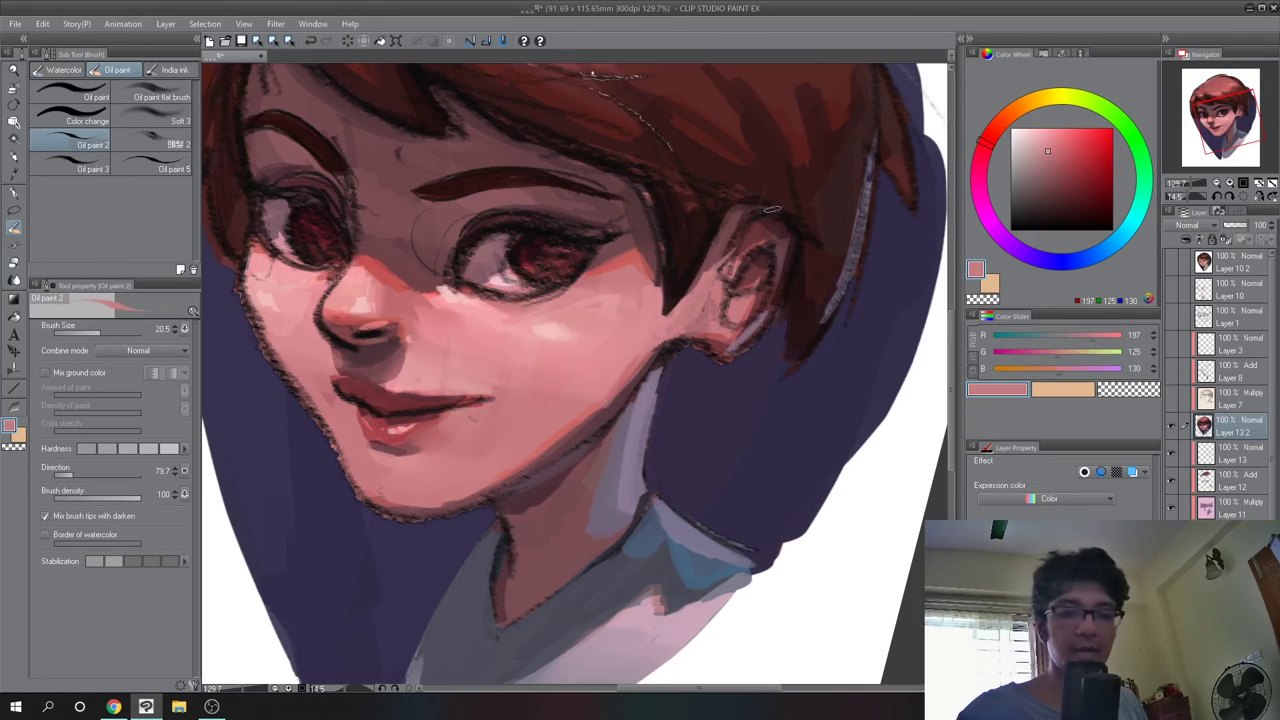
Repaint the ear's upper rim and the hair edge around it with sampled tones including RGB 63, 34, 39
left_click(744, 236, "alt")
left_click(796, 237, "alt")
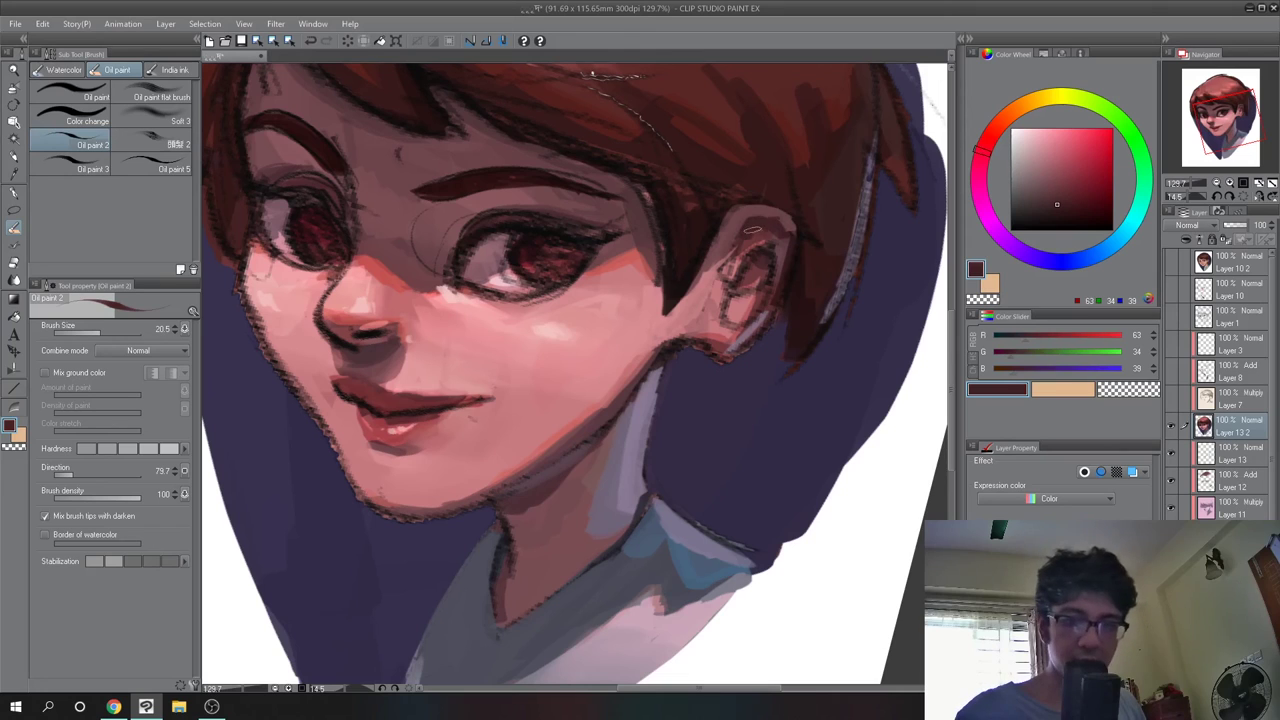
left_click(753, 230, "alt")
mouse_move(752, 222)
left_mouse_down()
mouse_move(794, 226)
mouse_move(764, 236)
mouse_move(726, 292)
left_mouse_up()
left_click(738, 270, "alt")
left_click(740, 275, "alt")
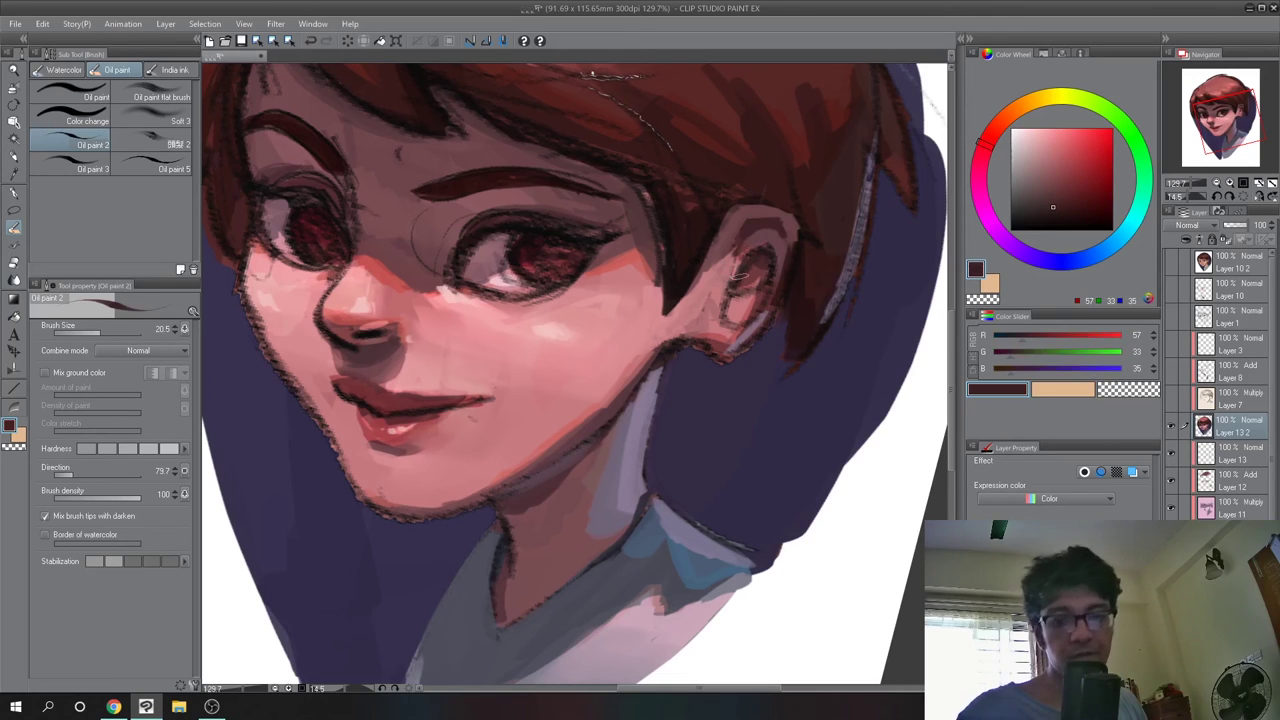
left_click(767, 242, "alt")
left_click(799, 218, "alt")
left_click_drag(800, 224, 800, 274)
left_click(752, 194, "alt")
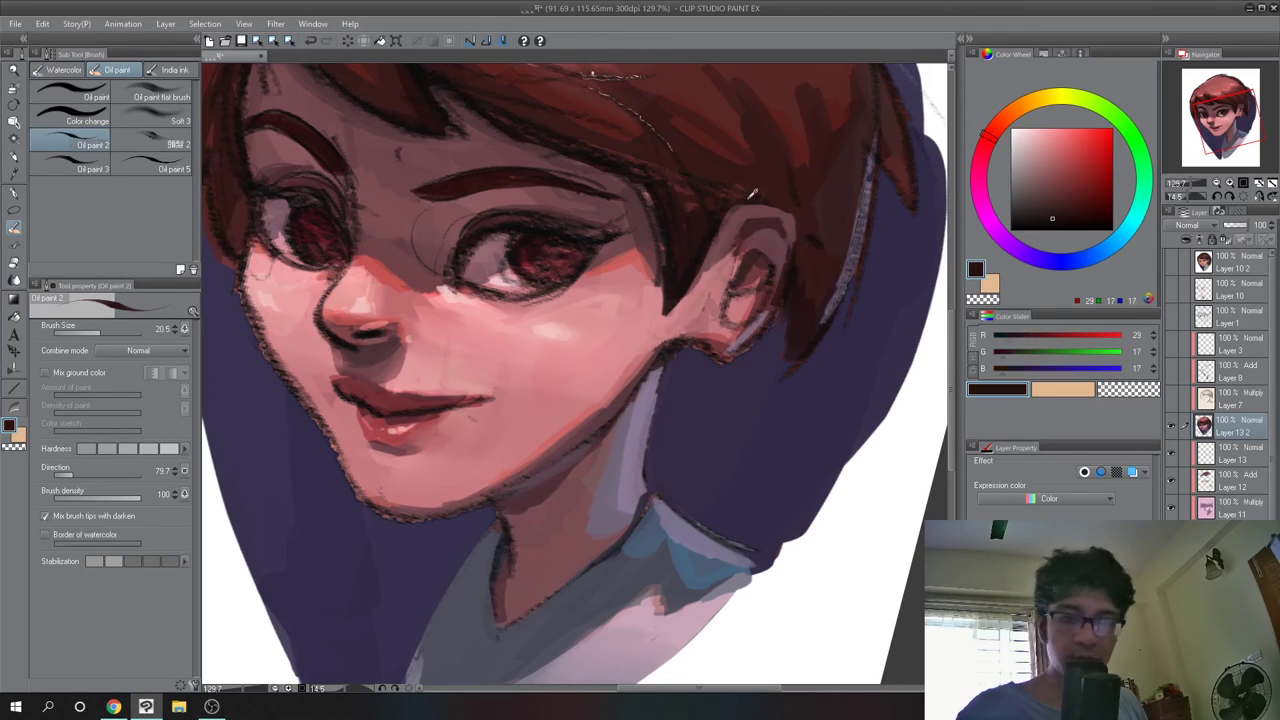
Refine the contour from the jaw to the earlobe with sampled reds RGB 112, 71, 78 and 136, 80, 86
left_click(714, 251, "alt")
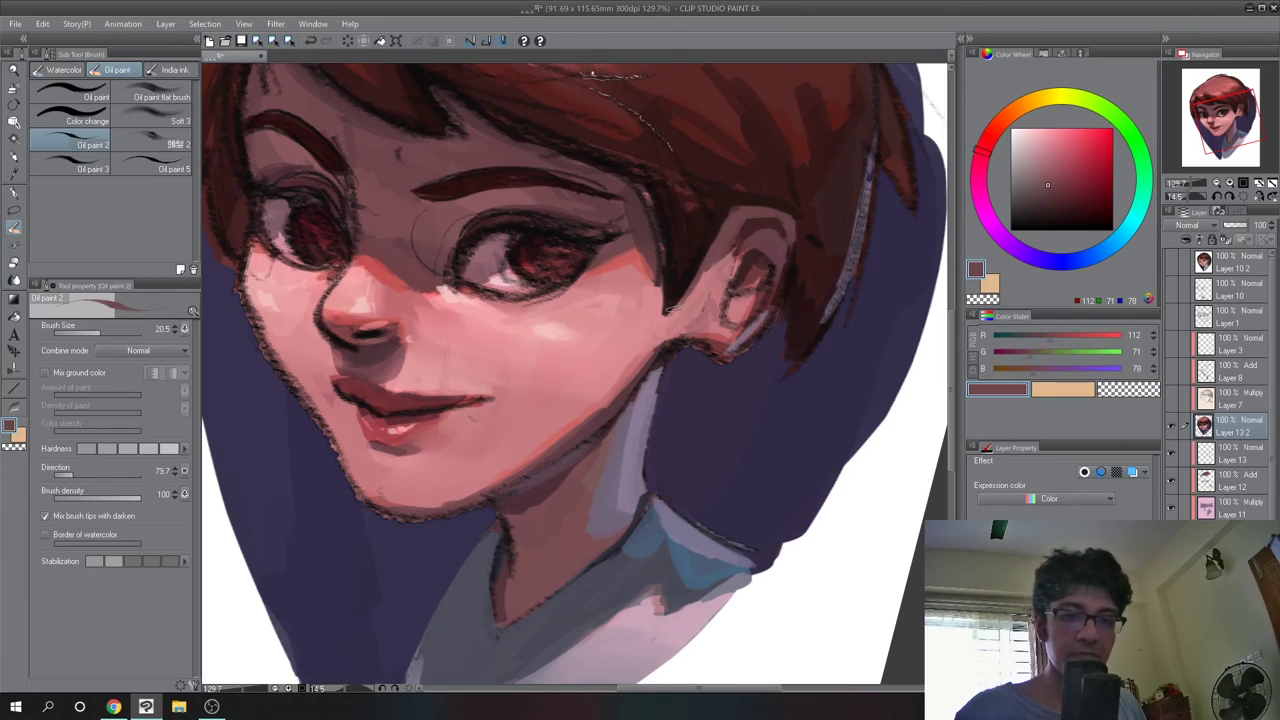
left_click(704, 288, "alt")
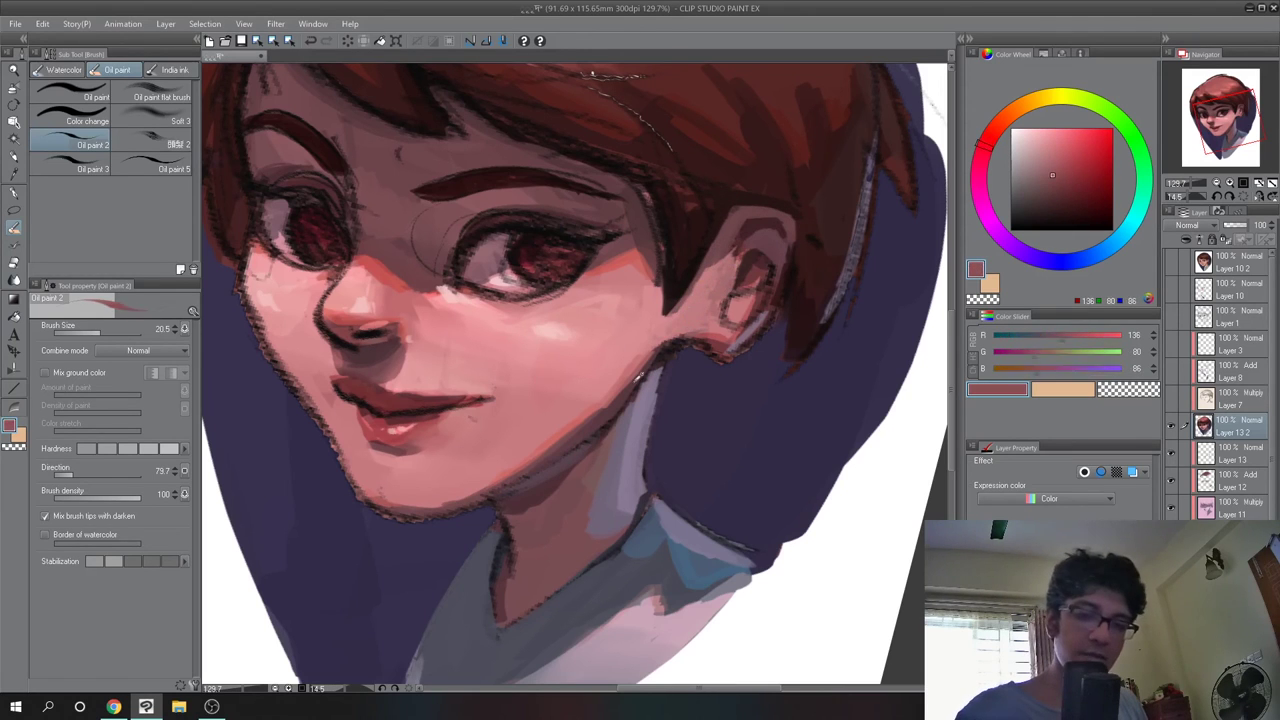
left_click(683, 341, "alt")
left_click(728, 322, "alt")
mouse_move(685, 341)
left_mouse_down()
mouse_move(714, 352)
mouse_move(730, 308)
mouse_move(763, 281)
mouse_move(768, 310)
mouse_move(743, 344)
mouse_move(770, 400)
left_mouse_up()
left_click(716, 318, "alt")
Paint over the sketch lines inside the ear with skin and shadow tones sampled from the ear
left_click(757, 285, "alt")
left_click(732, 308, "alt")
left_click(757, 290, "alt")
left_click(743, 331, "alt")
scroll(790, 310, "down", 4)
scroll(790, 310, "up", 3)
Clean up the earlobe's lower edge against the backdrop with colours sampled around it
left_click(672, 385, "alt")
left_click(690, 392, "alt")
mouse_move(673, 386)
left_mouse_down()
mouse_move(645, 410)
mouse_move(695, 401)
left_mouse_up()
left_click(651, 412, "alt")
left_click(692, 396, "alt")
Repaint the hair edge behind the ear with sampled dark brown and pick a colour near the hair tip
left_click(745, 304, "alt")
left_click_drag(752, 301, 720, 303)
left_click(719, 304, "alt")
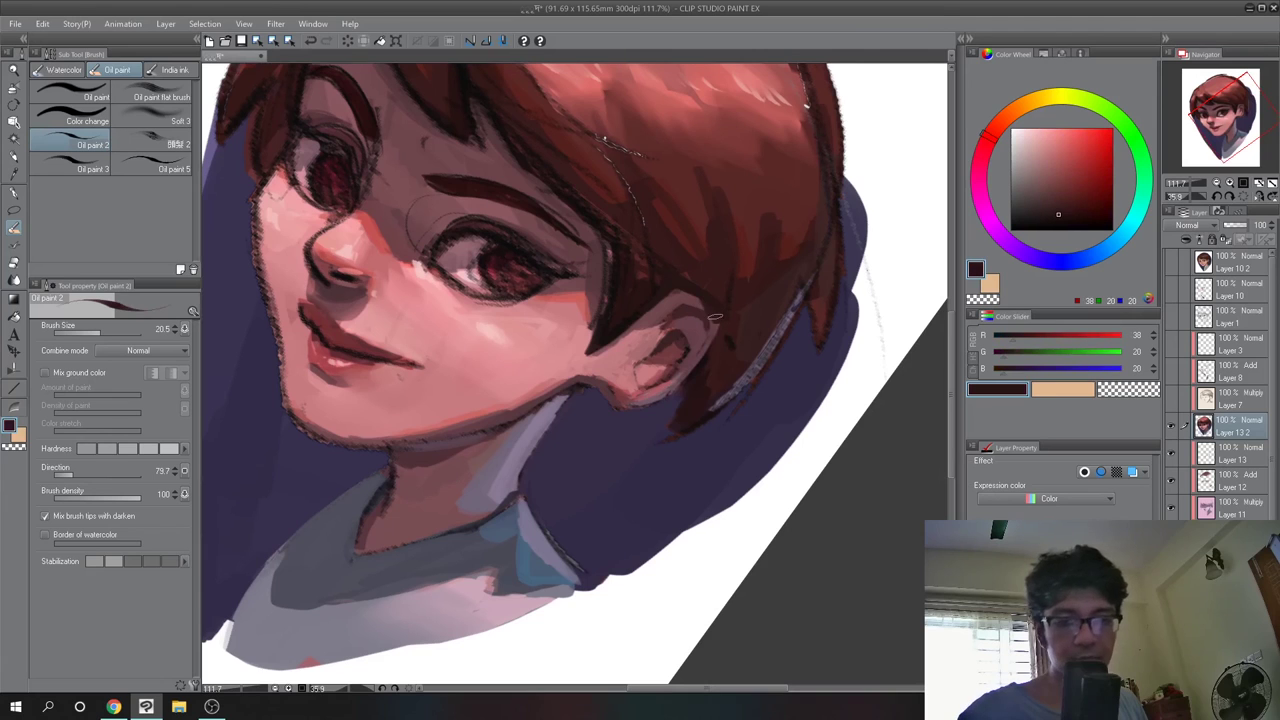
left_click(714, 424, "alt")
scroll(560, 420, "down", 4)
left_click_drag(700, 420, 640, 300)
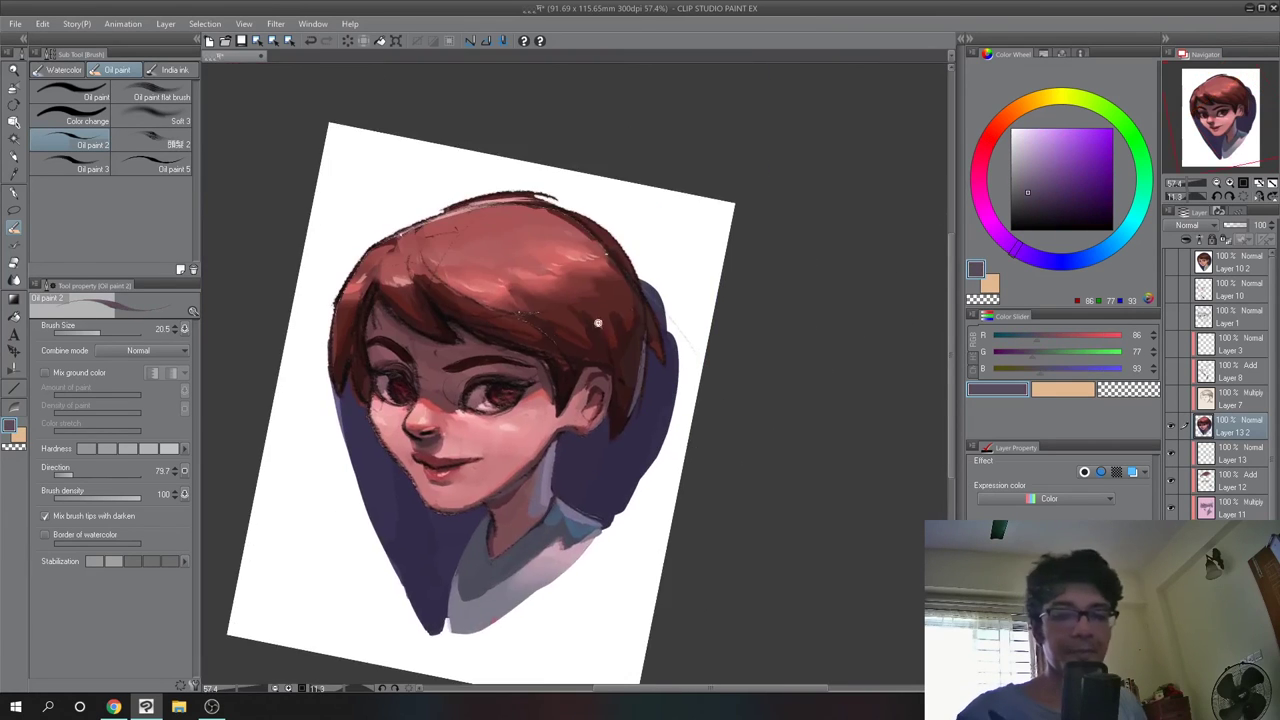
Paint over the chin and jaw outline with sampled colours including dark red RGB 114, 71, 78
scroll(505, 470, "up", 3)
left_click(365, 539, "alt")
left_click(424, 548, "alt")
left_click_drag(426, 548, 467, 532)
left_click_drag(484, 520, 447, 488)
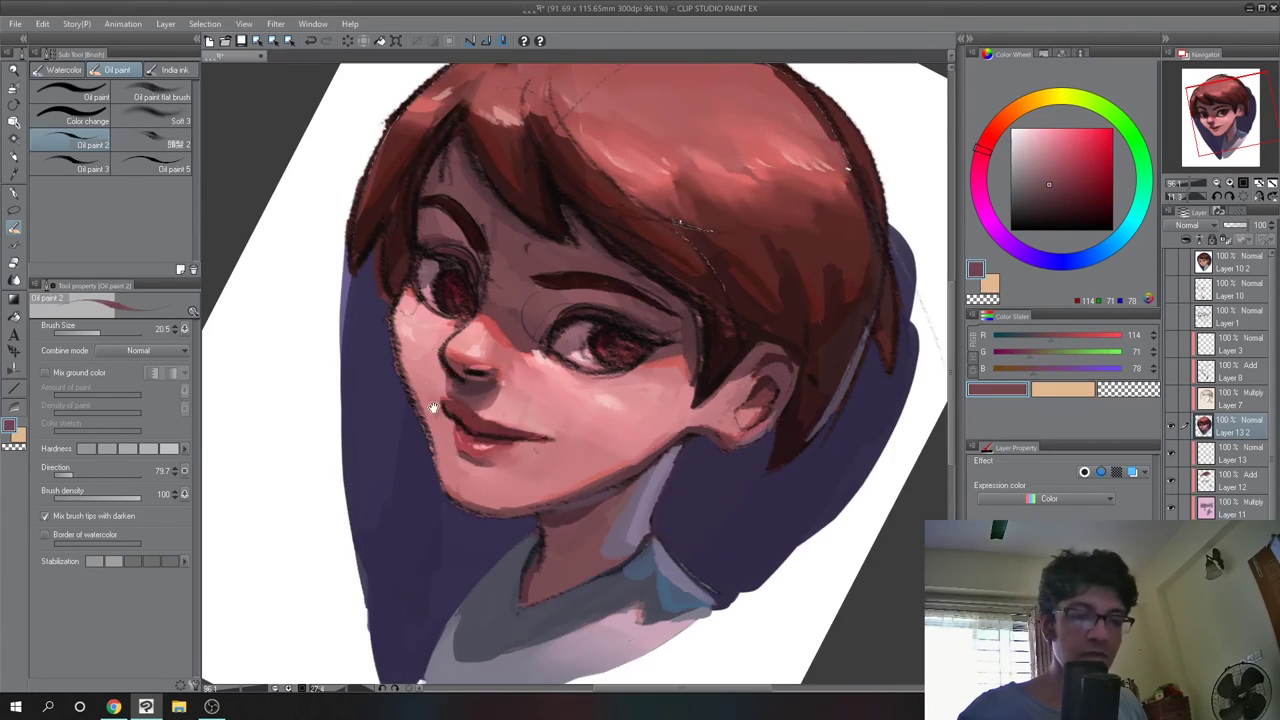
Cover the sketch outline along the far cheek with sampled colours including backdrop blue RGB 57, 49, 79
left_click(437, 406, "alt")
left_click_drag(408, 380, 436, 466)
left_click(425, 400, "alt")
left_click_drag(412, 350, 435, 399)
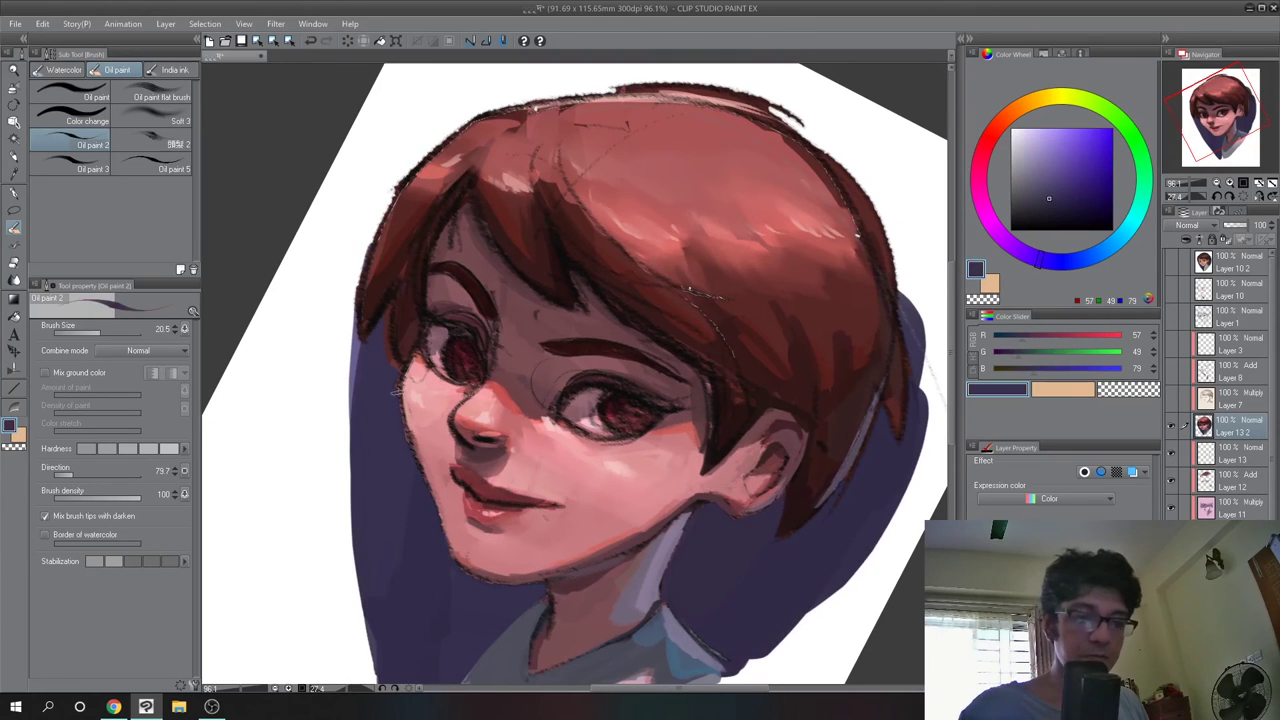
left_click(410, 425, "alt")
Soften the nose's bridge and side contour with Soothing watercolor 3 and sampled tones RGB 233, 153, 153 and 129, 64, 68
key("minus")
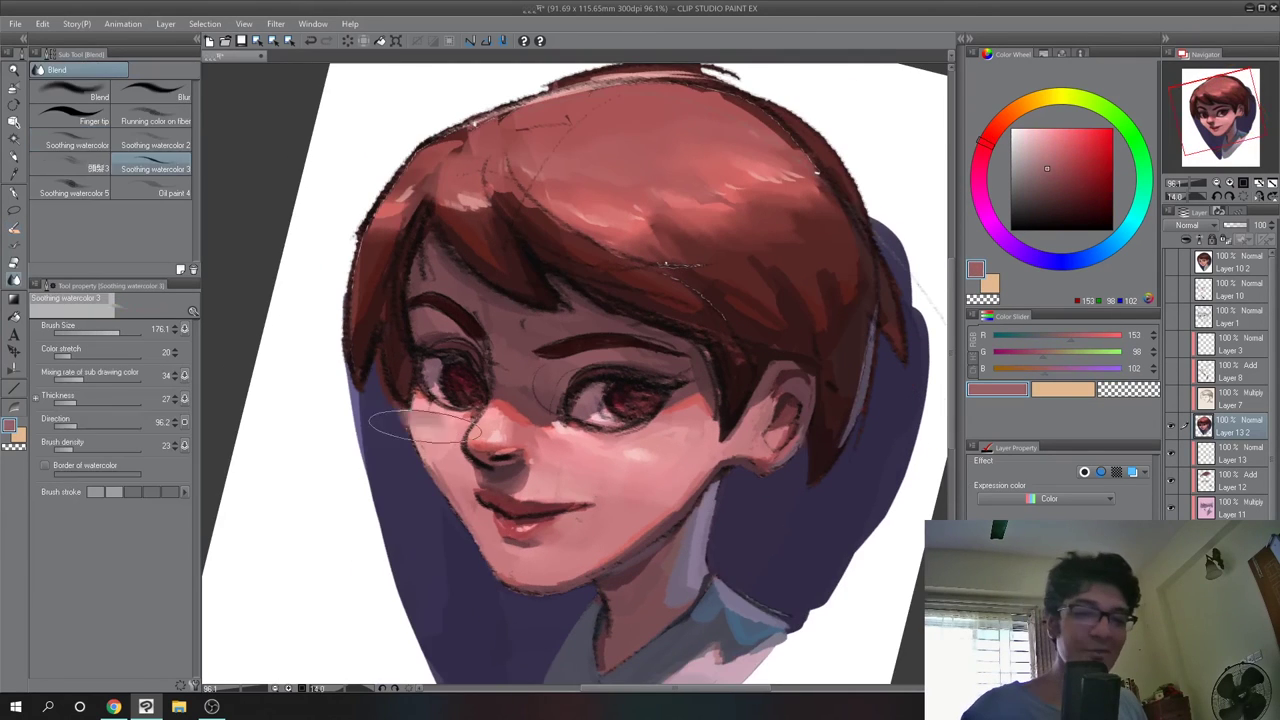
left_click(510, 408, "alt")
left_click(505, 424, "alt")
left_click_drag(498, 410, 538, 422)
left_click(508, 411, "alt")
key("j")
key("b")
left_click(482, 430, "alt")
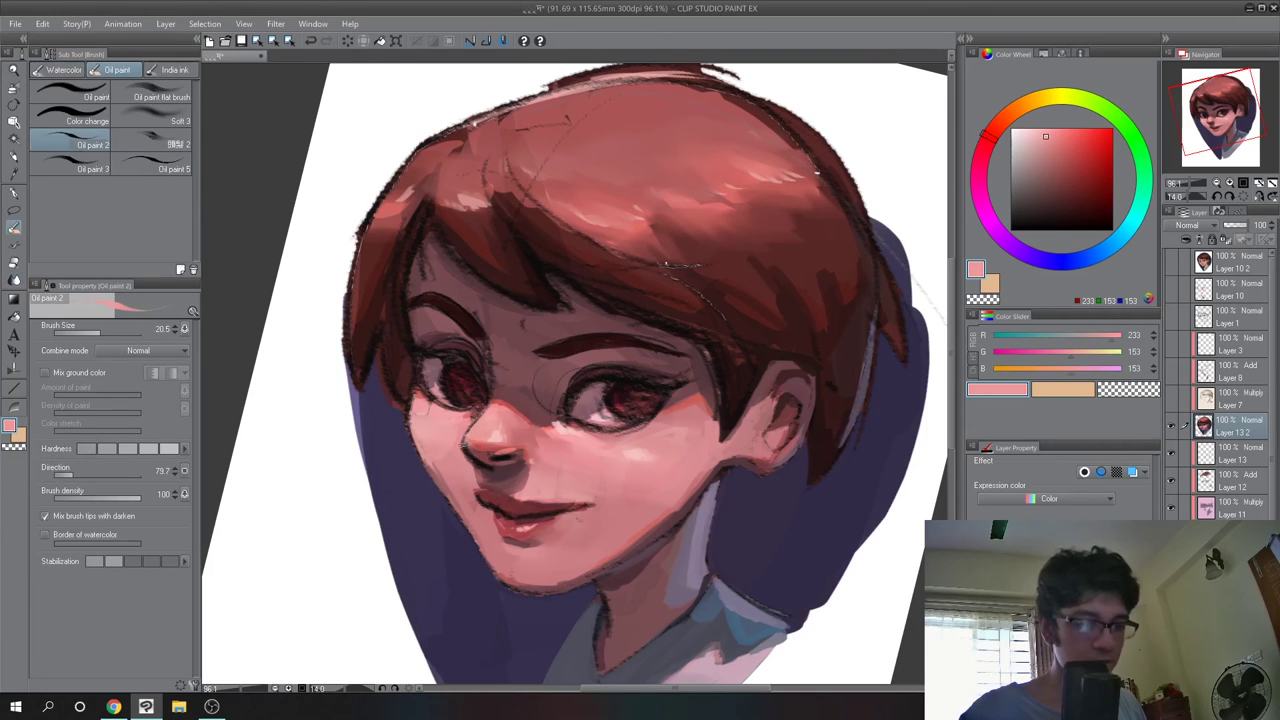
left_click(472, 440, "alt")
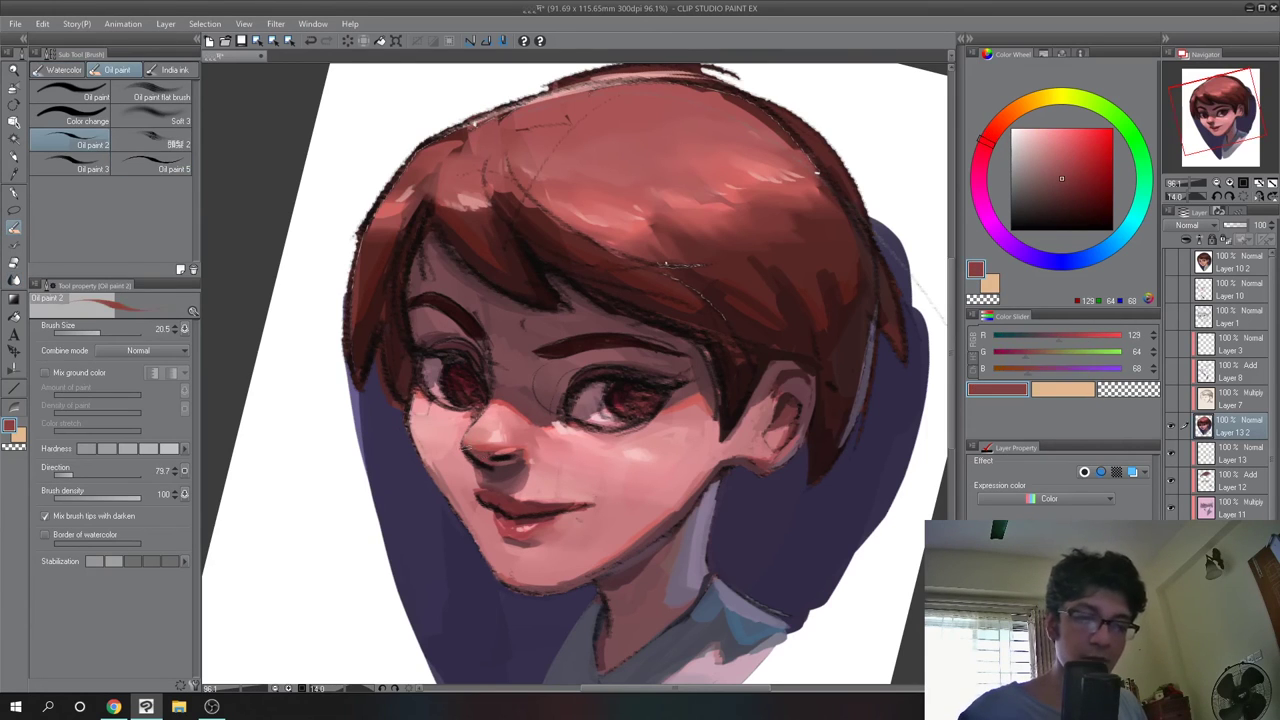
Repaint the nostril and the underside of the nose with sampled dark tones including RGB 76, 49, 56
left_click(499, 457, "alt")
left_click(496, 459, "alt")
left_click_drag(490, 459, 474, 470)
left_click(498, 465, "alt")
left_click(478, 466, "alt")
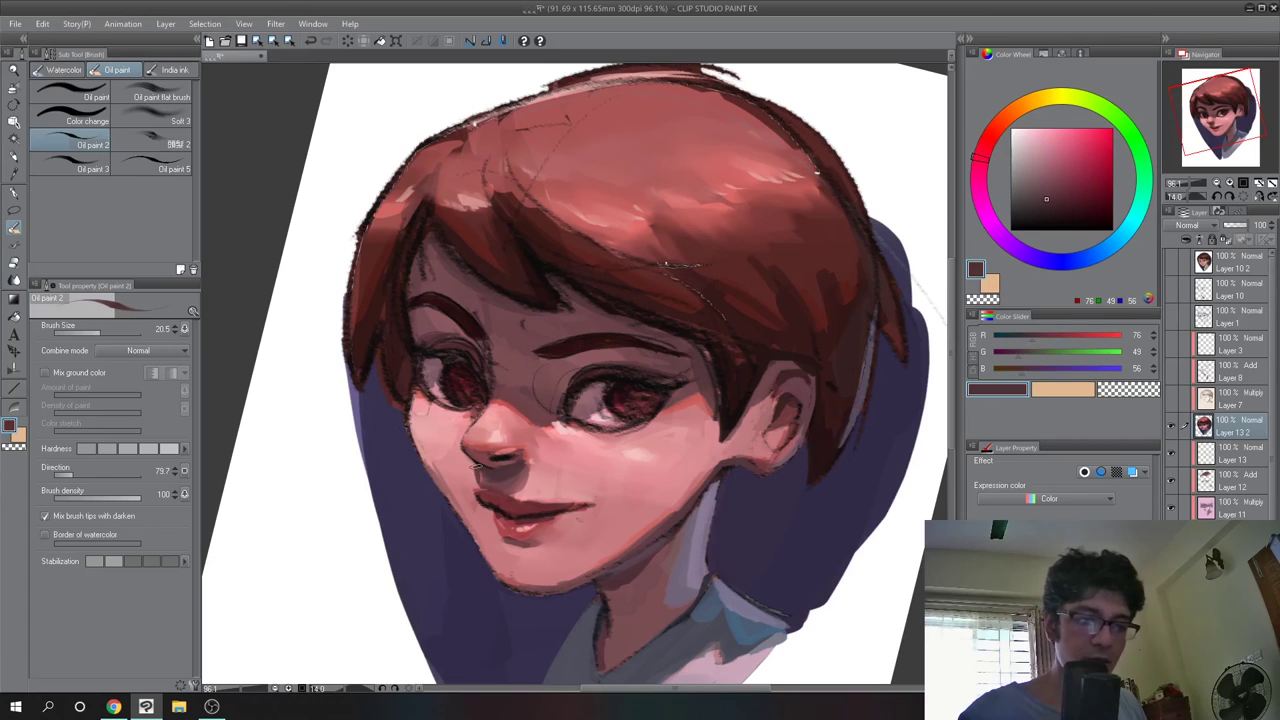
left_click(478, 466, "alt")
Repaint the shadow between the nose and upper lip with sampled tones RGB 113, 71, 78 and 215, 137, 144
left_click(480, 474, "alt")
left_click(506, 486, "alt")
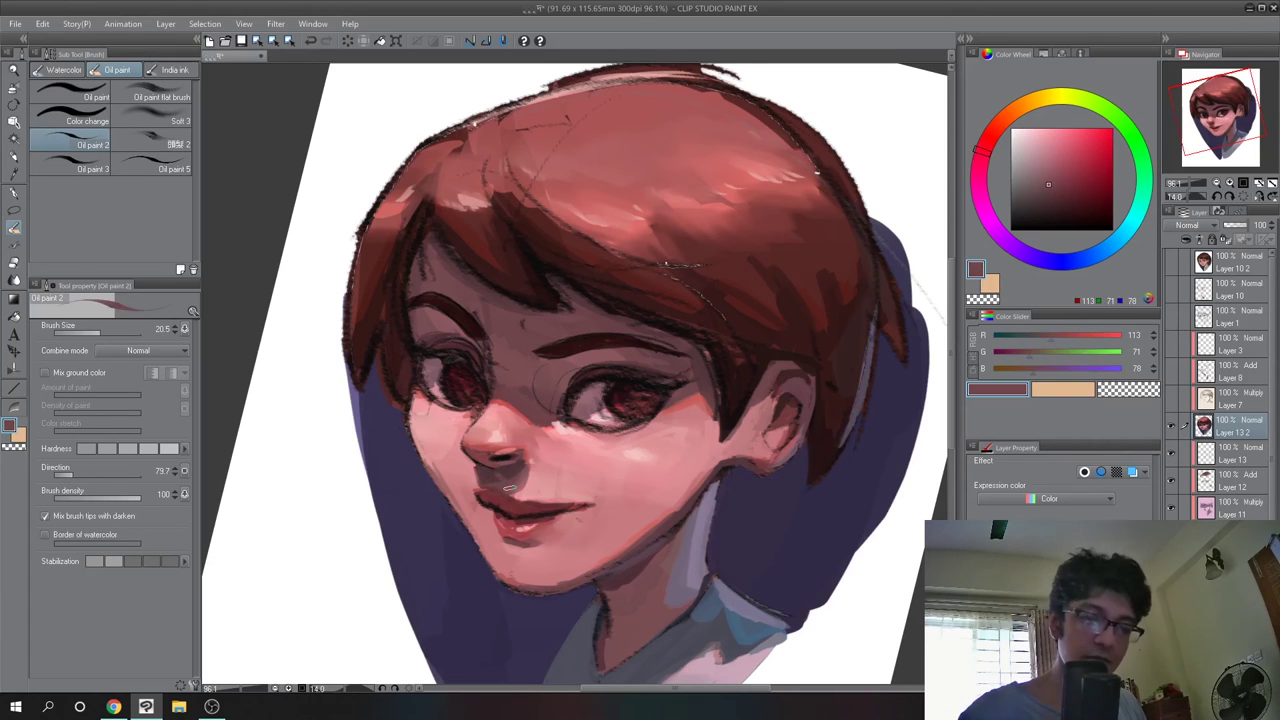
left_click(469, 474, "alt")
left_click(510, 474, "alt")
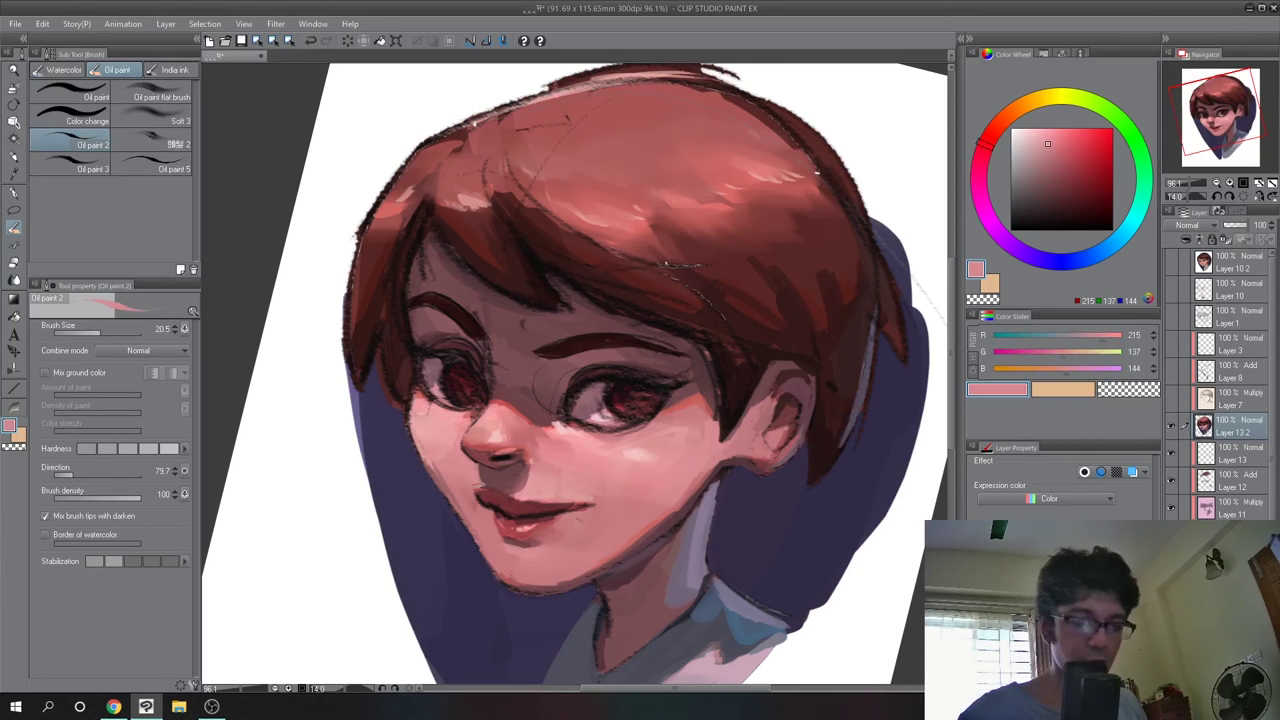
Refine the nostril and the nose's lower edge with sampled reds RGB 175, 76, 74, 210, 114, 114 and 129, 70, 74
left_click(507, 446, "alt")
left_click(510, 448, "alt")
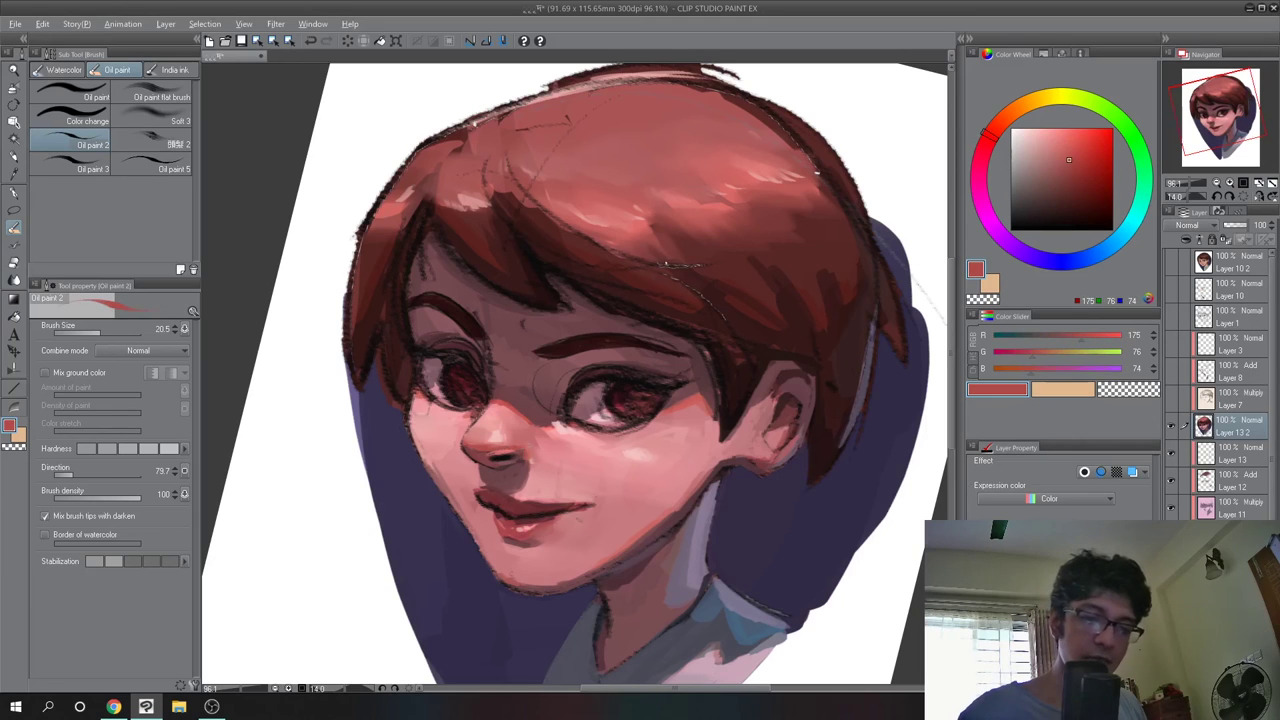
left_click(510, 459, "alt")
left_click(502, 466, "alt")
left_click(516, 463, "alt")
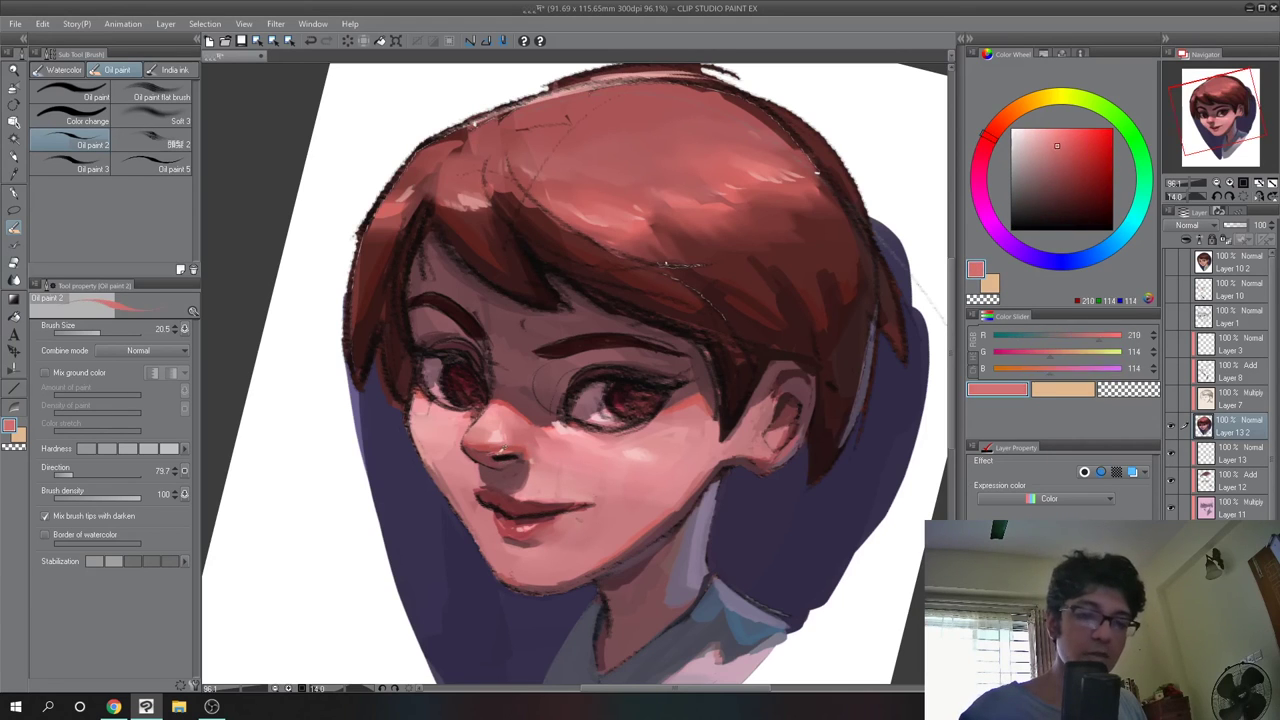
left_click(509, 458, "alt")
left_click(507, 460, "alt")
left_click(508, 458, "alt")
left_click(508, 464, "alt")
left_click(506, 463, "alt")
left_click(505, 461, "alt")
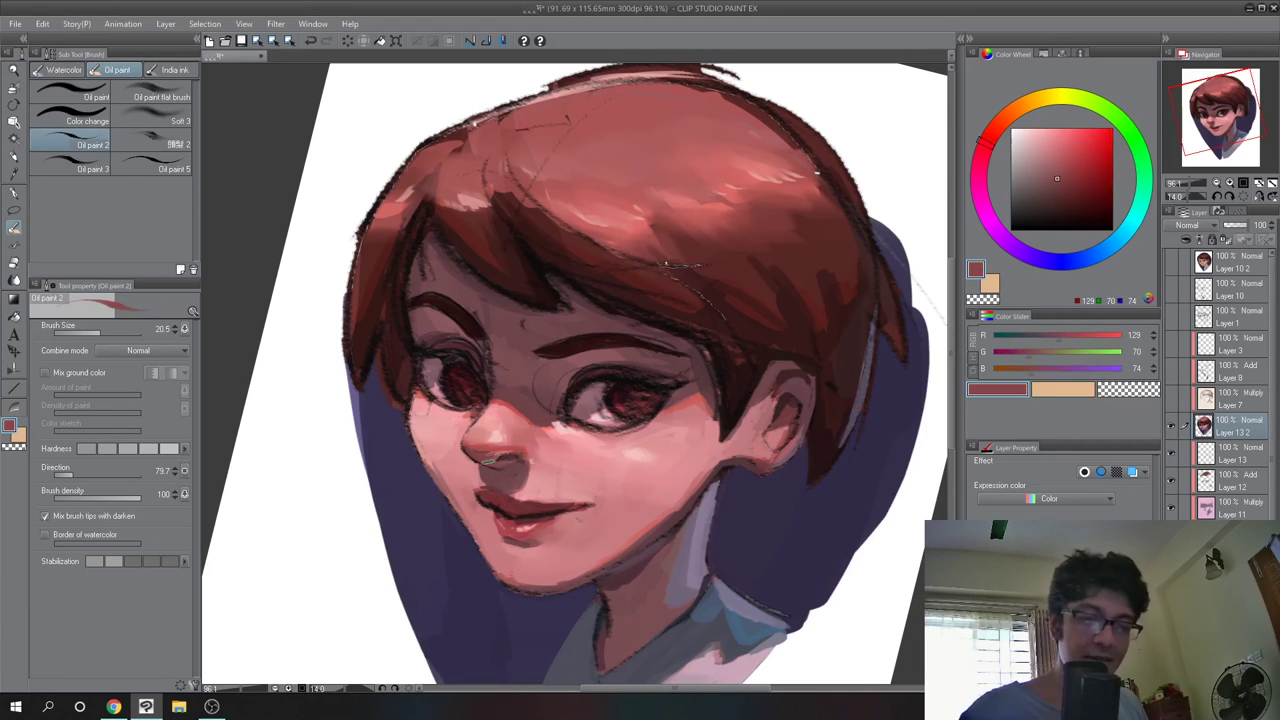
Shape the near nostril wing with sampled dark brown RGB 96, 60, 63 and mid pink 193, 105, 110
left_click(505, 456, "alt")
left_click(512, 457, "alt")
left_click(519, 454, "alt")
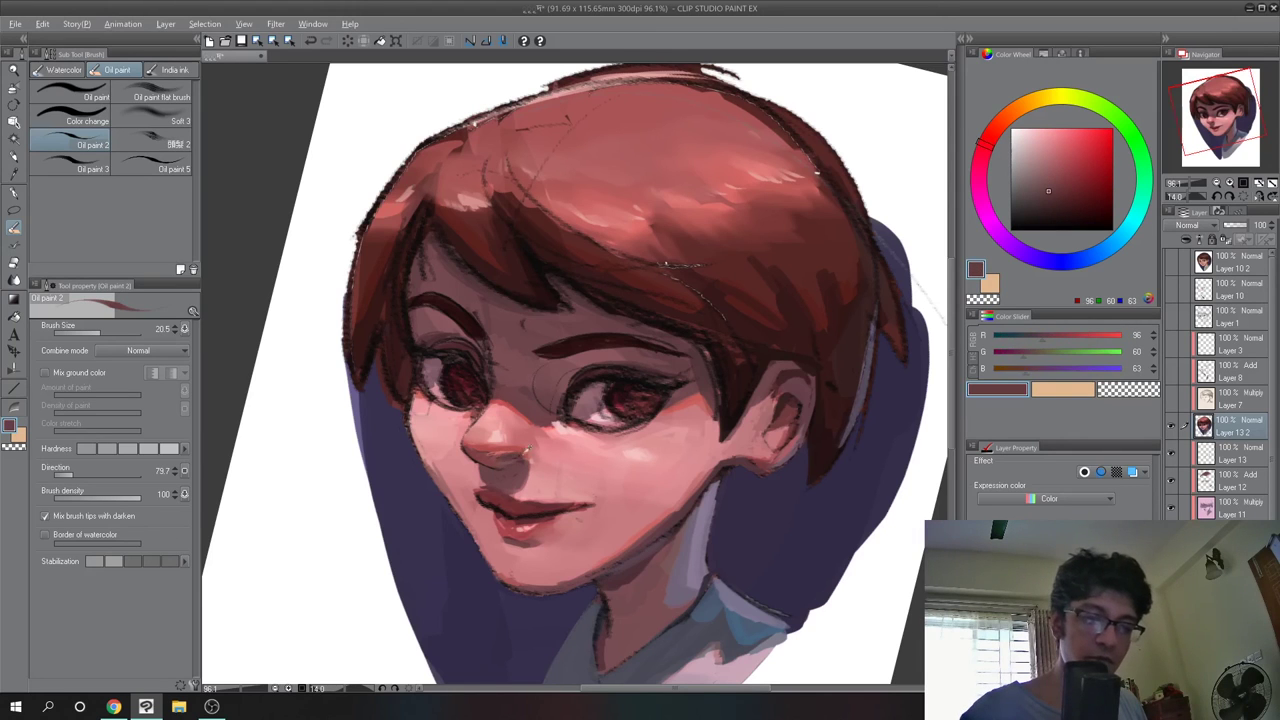
left_click(519, 457, "alt")
left_click(519, 460, "alt")
left_click(524, 450, "alt")
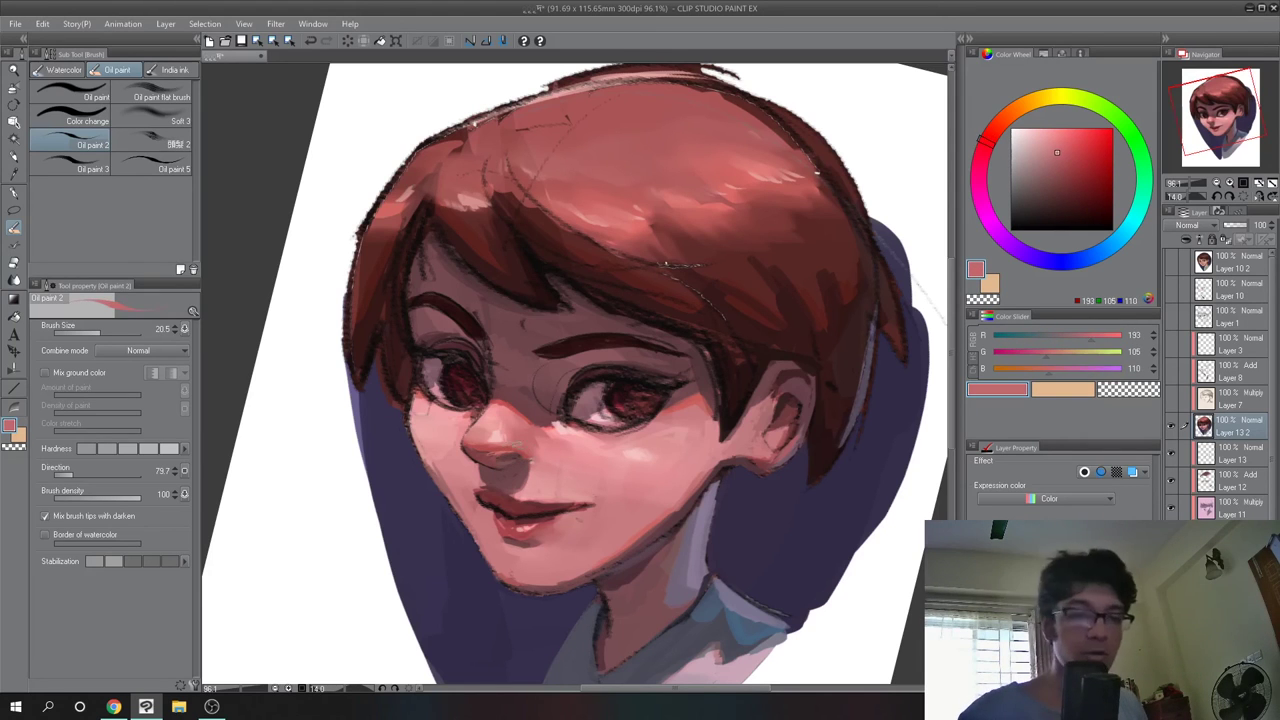
Retouch the nose bridge and its sides with sampled tones RGB 244, 156, 161 and 174, 101, 106
left_click(507, 452, "alt")
left_click(533, 410, "alt")
left_click(476, 414, "alt")
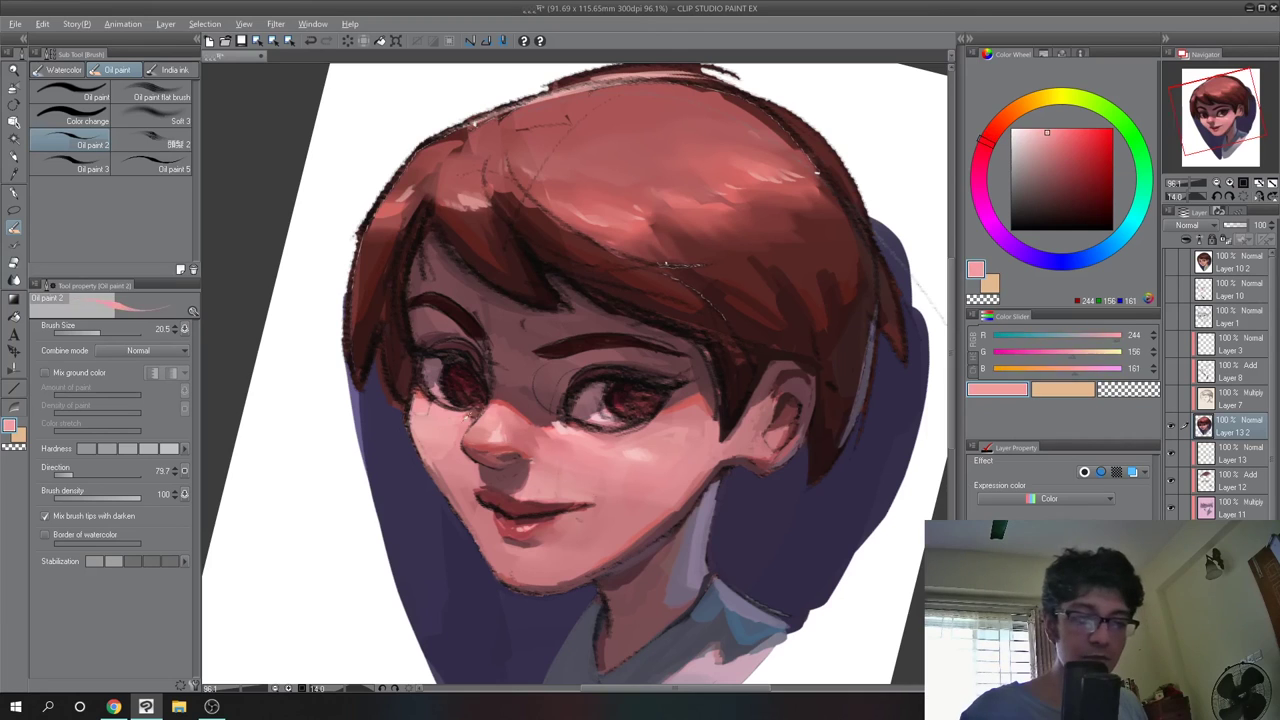
left_click(502, 395, "alt")
left_click(580, 356, "alt")
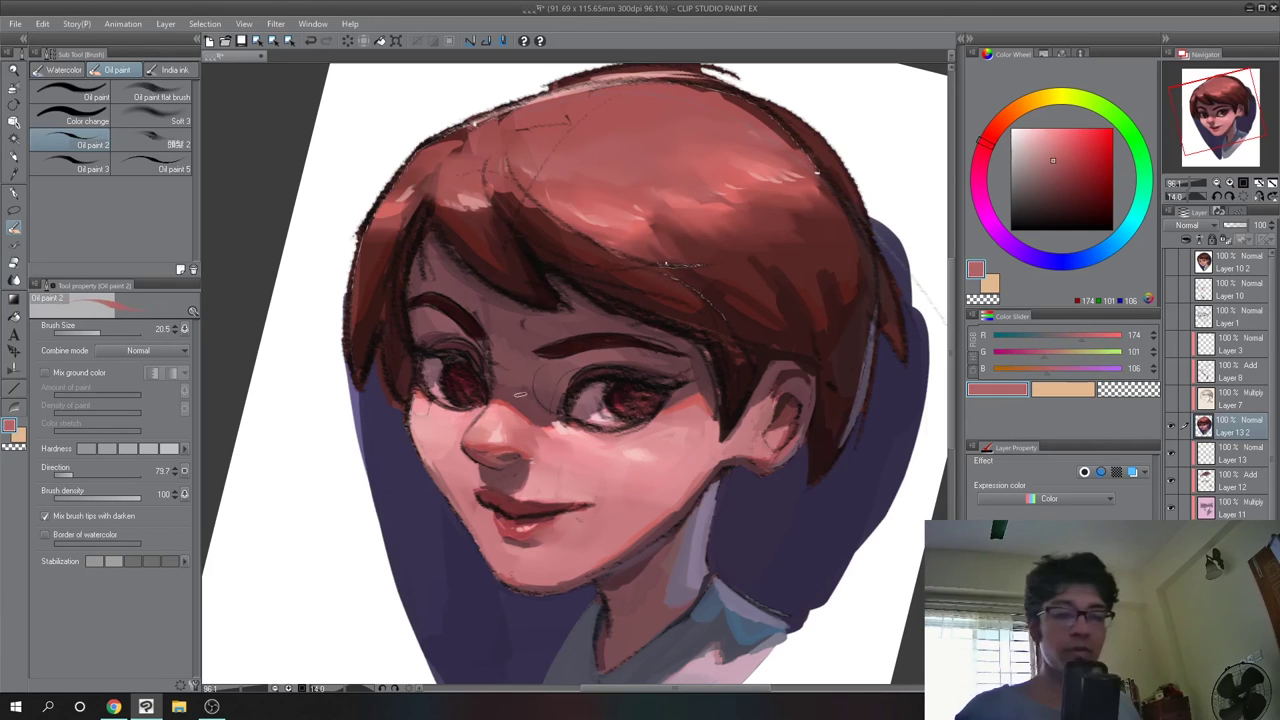
left_click_drag(520, 394, 493, 355)
Clean up the skin above the upper lip with sampled pinks RGB 212, 134, 141, 225, 144, 149 and 247, 187, 188
left_click(465, 448, "alt")
key("j")
key("b")
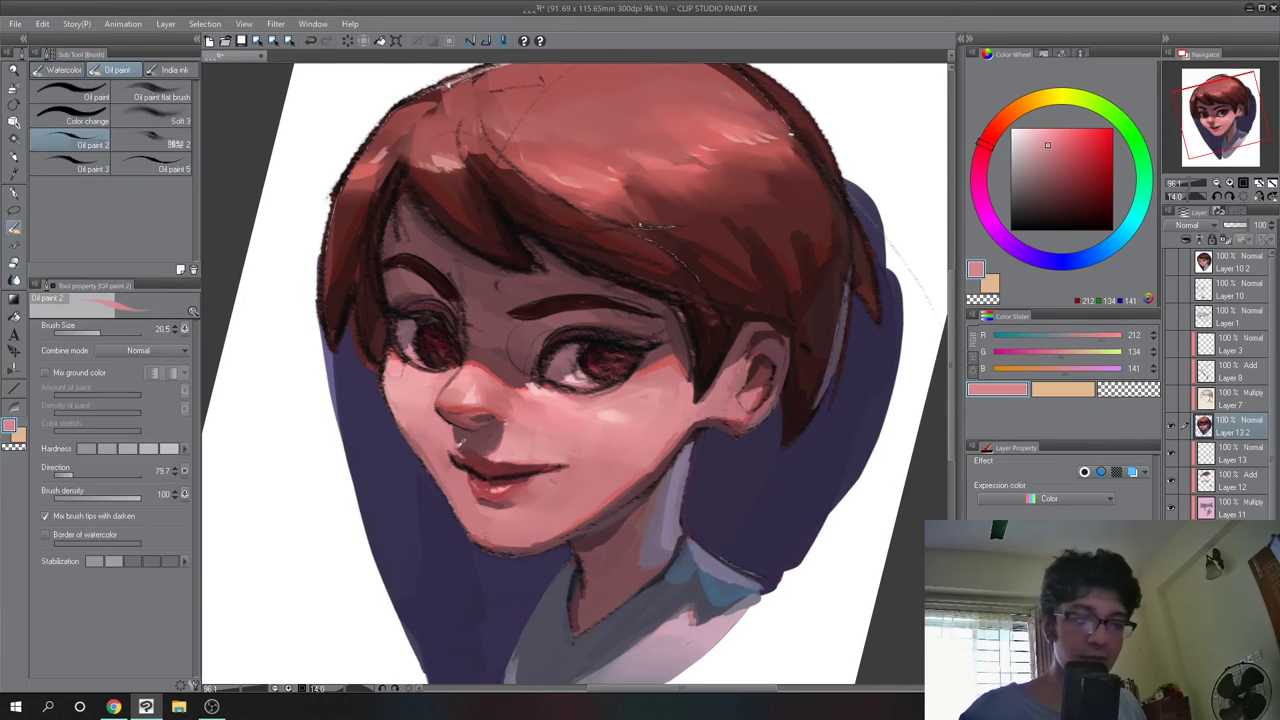
left_click(466, 446, "alt")
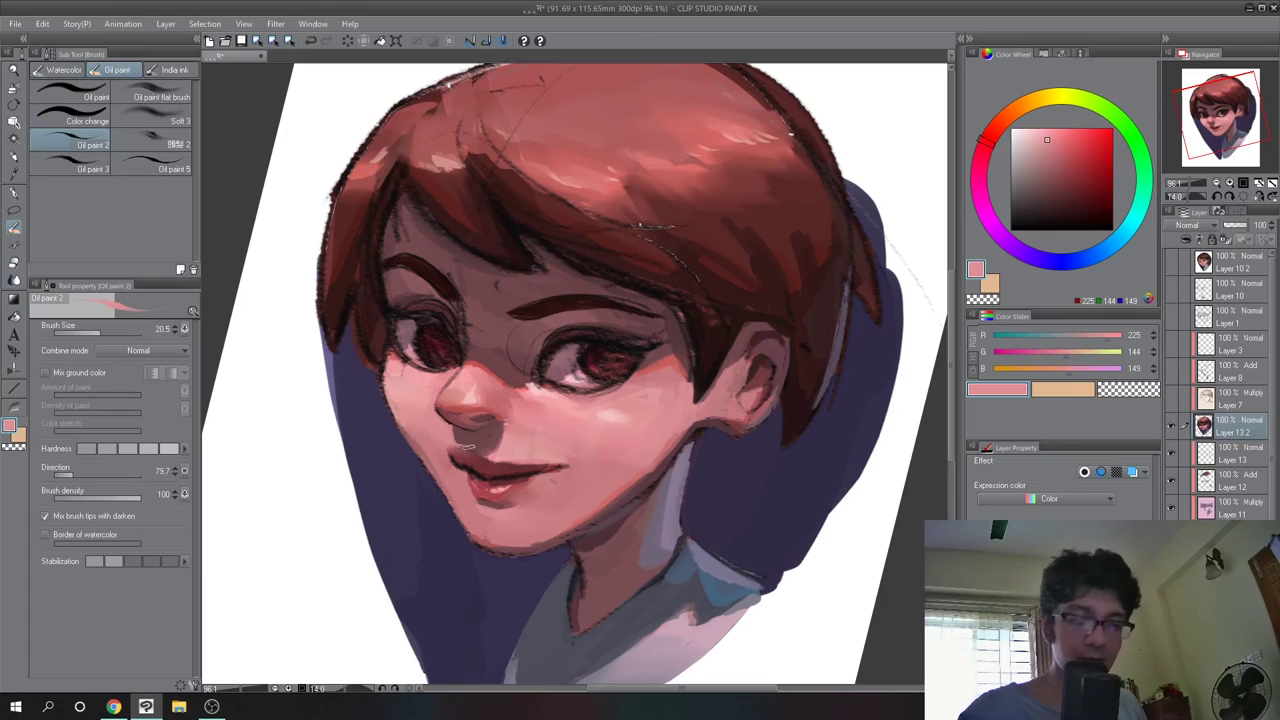
left_click(535, 452, "alt")
left_click(535, 453, "alt")
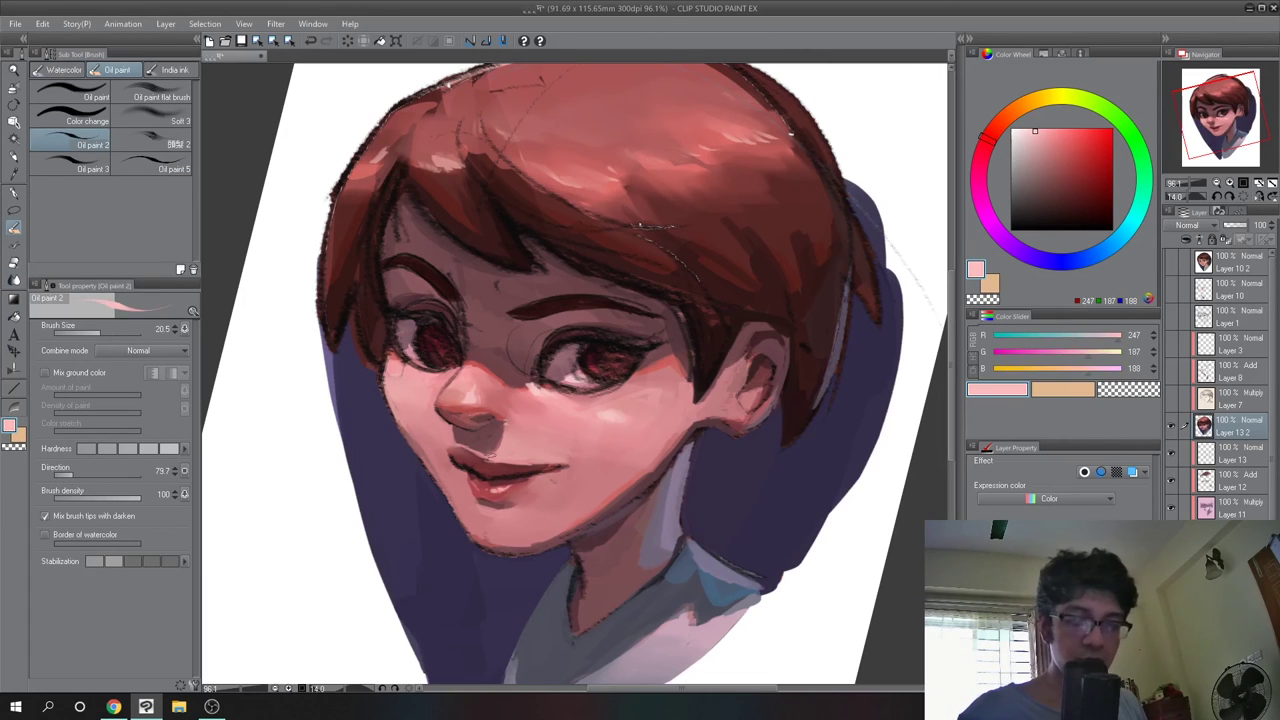
Repaint and blend the upper lip and mouth line with sampled dark reds RGB 100, 41, 45 and 91, 43, 50
left_click_drag(537, 460, 487, 456)
left_click(510, 462, "alt")
left_click(504, 470, "alt")
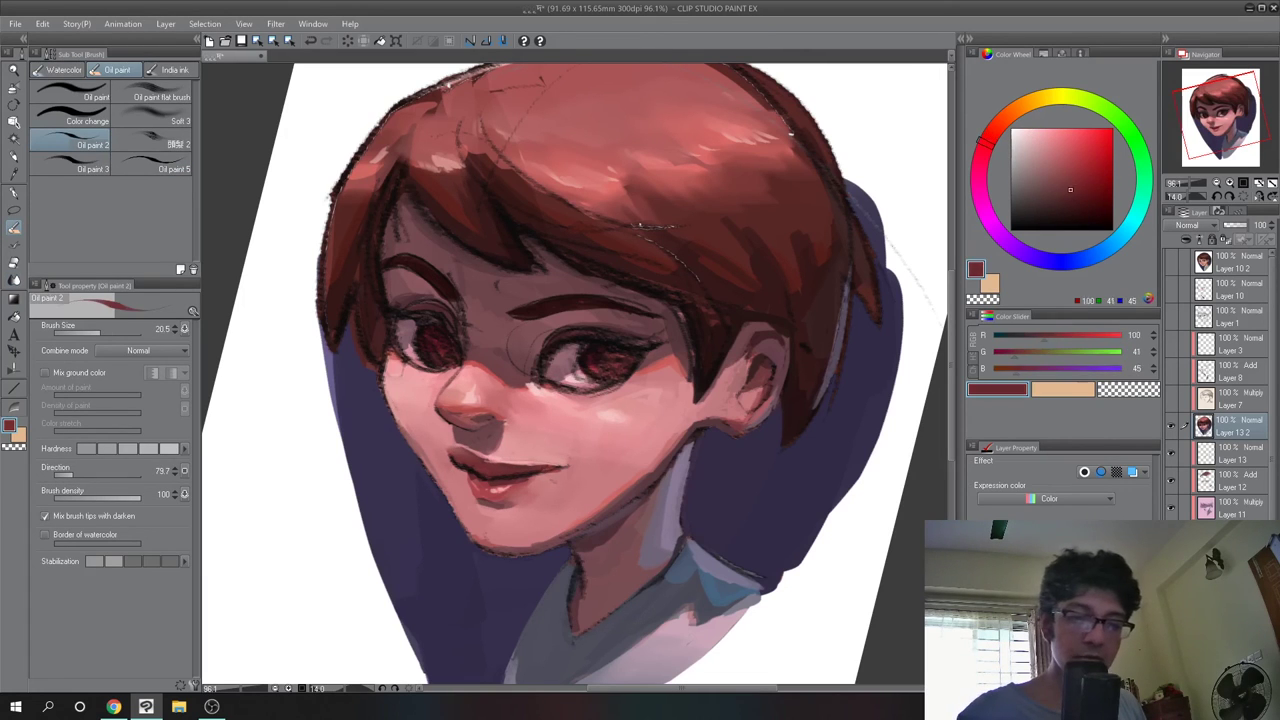
left_click(478, 468, "alt")
key("j")
left_click_drag(478, 466, 528, 475)
key("b")
left_click(487, 487, "alt")
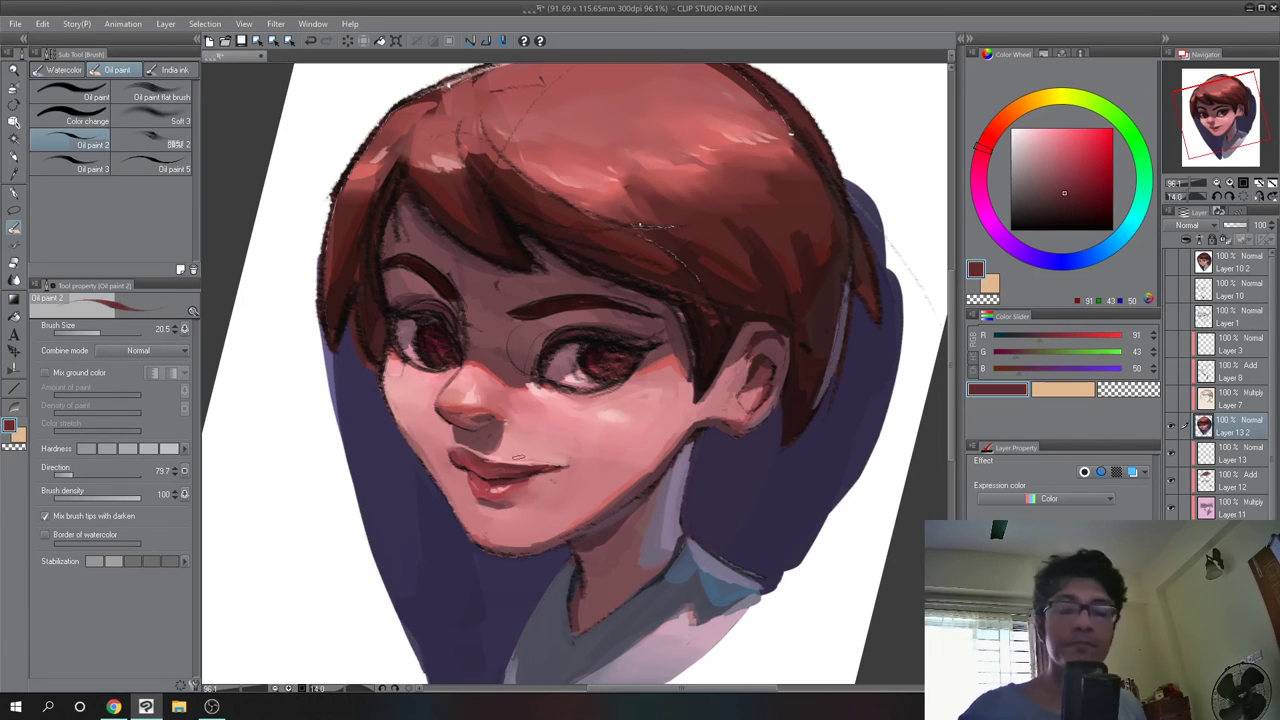
Paint the lower lip with sampled red RGB 159, 68, 75 and smooth the mouth with Soothing watercolor 3
left_click(491, 488, "alt")
left_click(496, 494, "alt")
left_click(482, 487, "alt")
key("j")
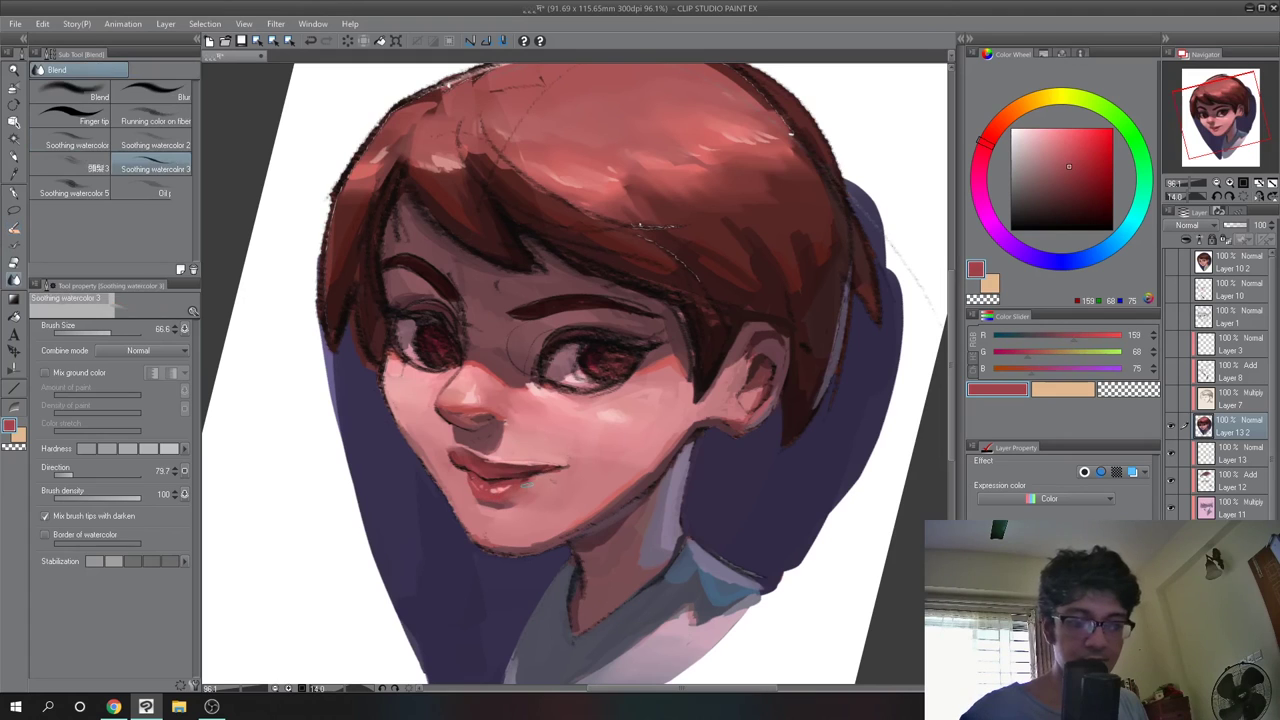
left_click_drag(510, 464, 538, 467)
mouse_move(466, 447)
left_mouse_down()
mouse_move(433, 439)
mouse_move(506, 449)
left_mouse_up()
Paint over the remaining sketch marks around the mouth with sampled skin colours using Oil paint 2
key("b")
left_click(450, 443, "alt")
left_click(444, 445, "alt")
left_click(432, 442, "alt")
left_click(510, 458, "alt")
left_click(490, 447, "alt")
left_click(480, 455, "alt")
Soften the skin below the lower lip with sampled pink RGB 197, 121, 127 and Soothing watercolor 3
scroll(520, 474, "down", 5)
scroll(520, 474, "up", 4)
left_click(512, 474, "alt")
key("j")
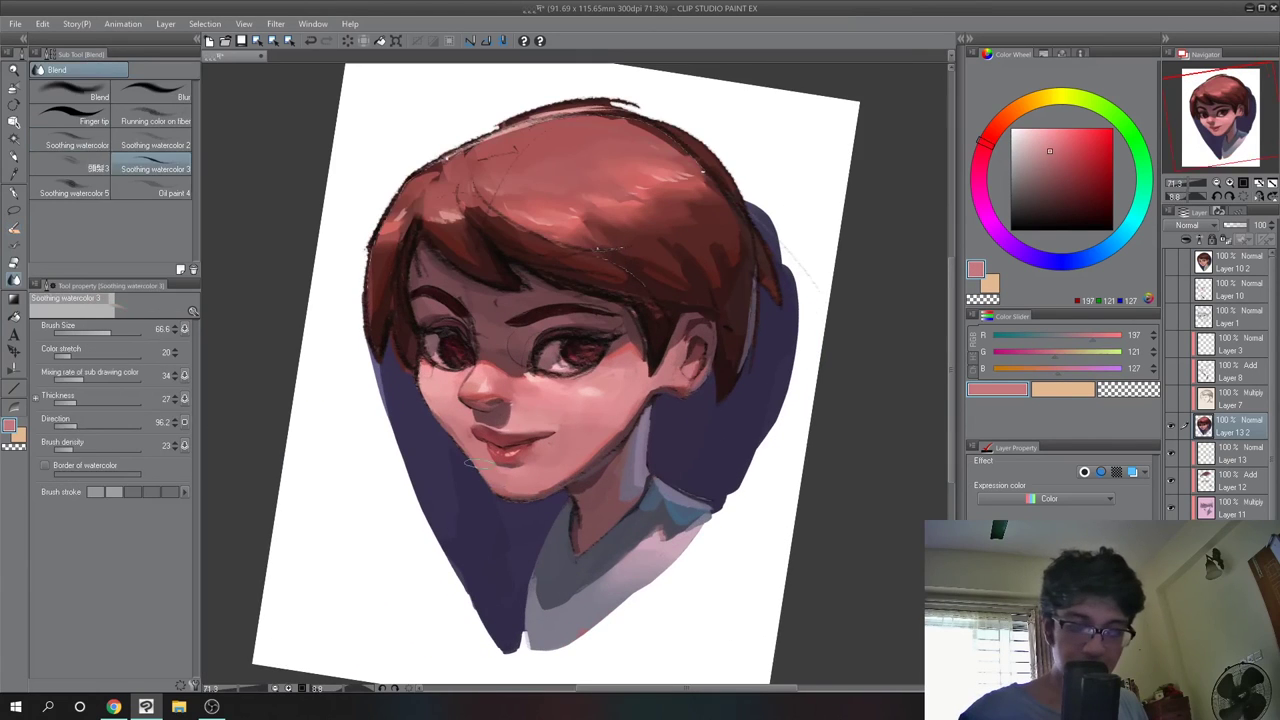
key("b")
left_click(520, 472, "alt")
key("j")
Darken the near eye's upper lash line with sampled dark tones RGB 68, 31, 35 and 38, 16, 21
mouse_move(520, 327)
left_mouse_down()
mouse_move(451, 412)
mouse_move(494, 456)
mouse_move(474, 345)
left_mouse_up()
left_click(394, 395, "alt")
key("b")
left_click(474, 345, "alt")
left_click(472, 338, "alt")
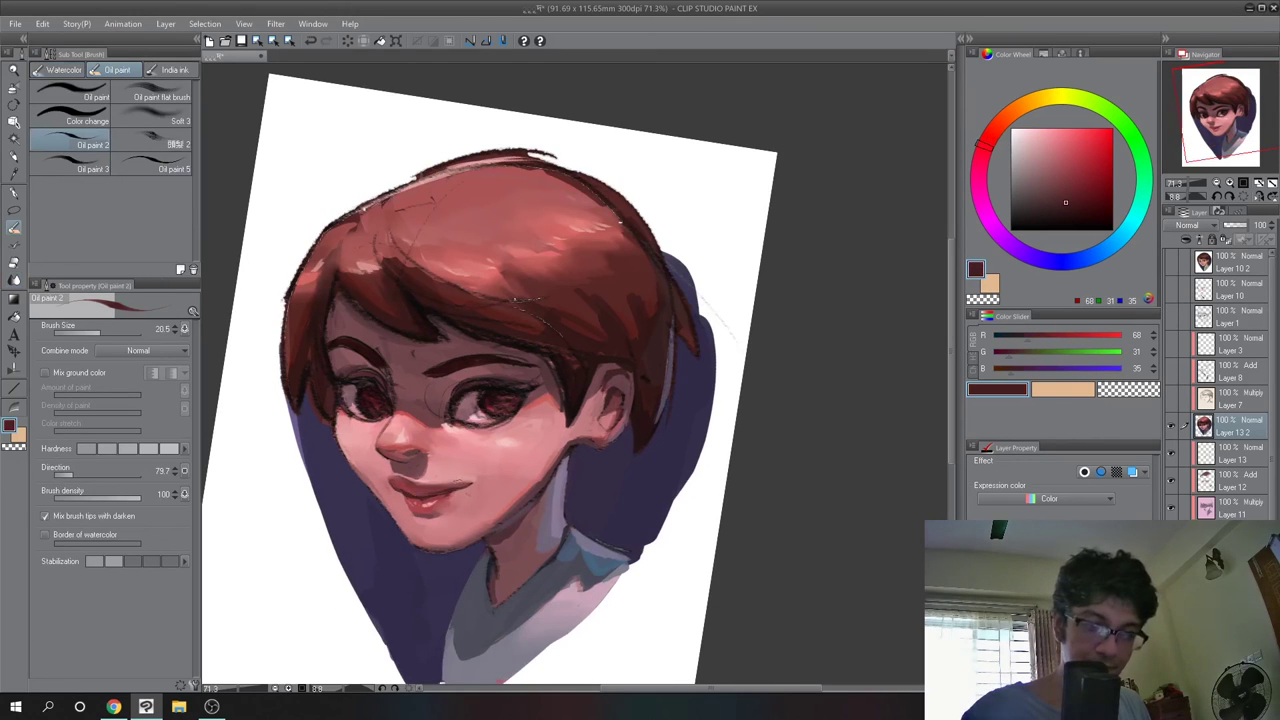
left_click(517, 298, "alt")
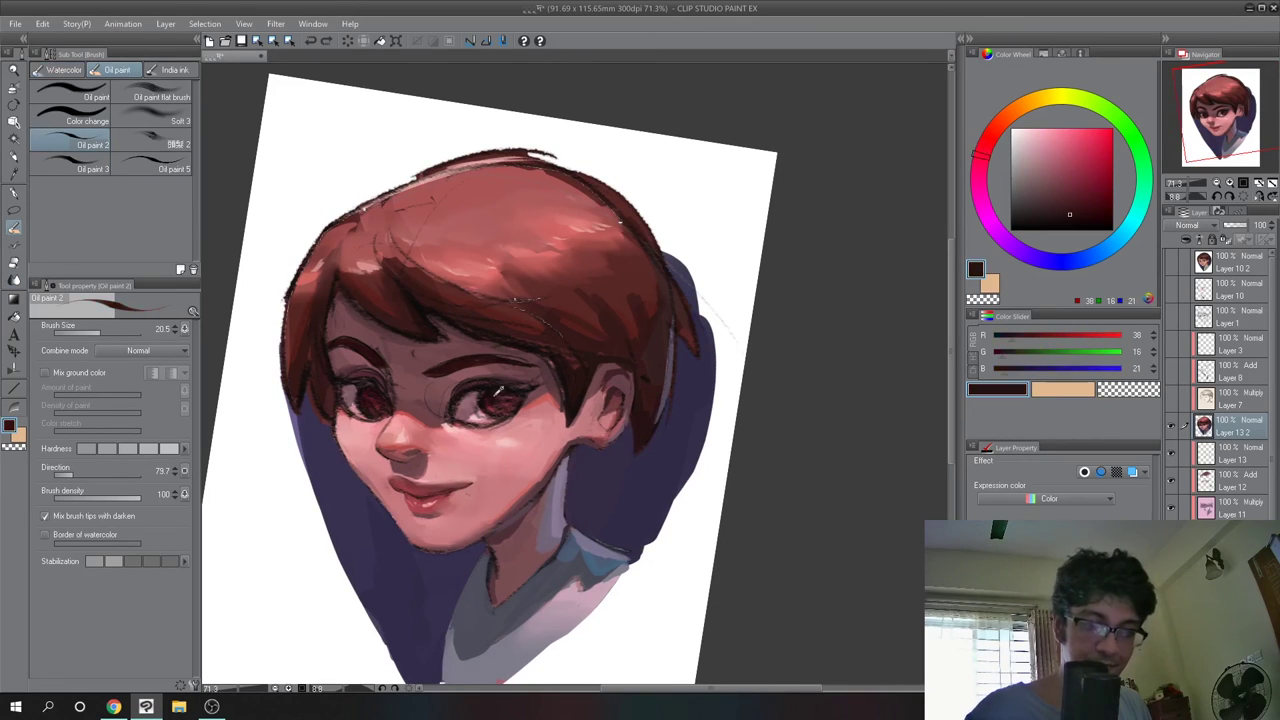
Retouch and blend the skin around the near eye with sampled pink RGB 194, 125, 127
left_click(517, 298, "alt")
left_click(533, 414, "alt")
left_click_drag(553, 352, 571, 363)
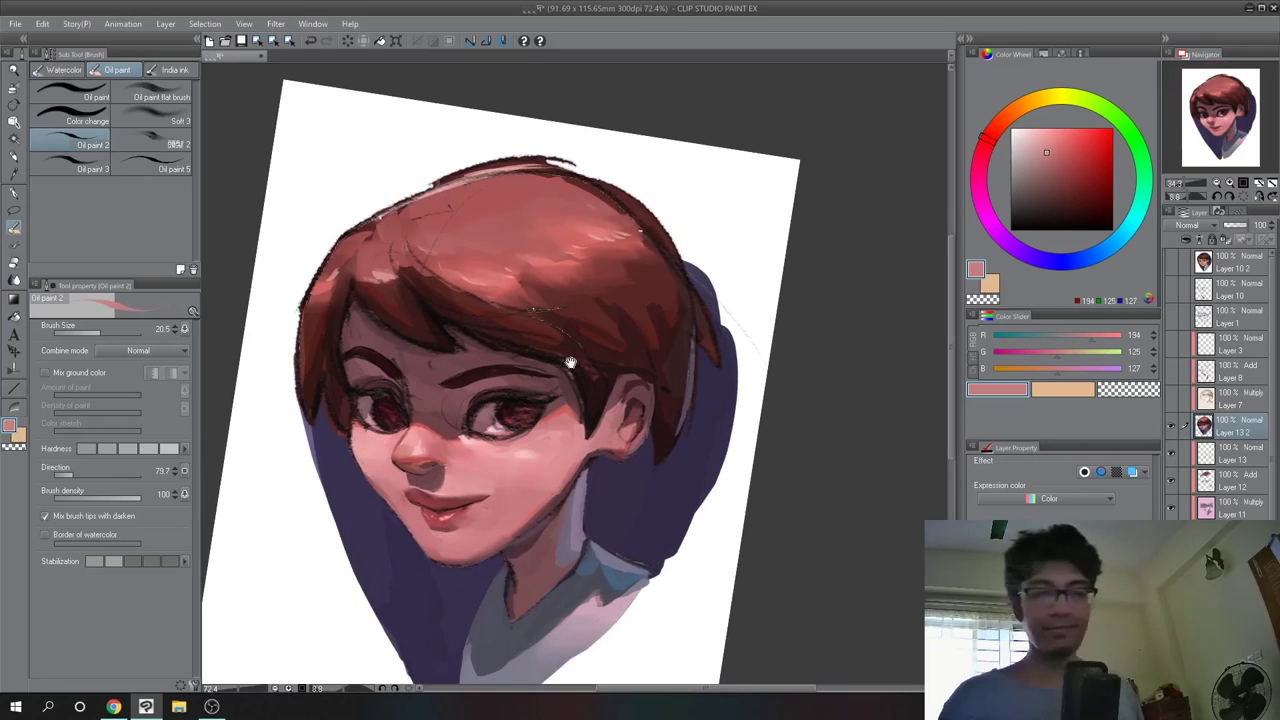
key("j")
key("b")
key("j")
key("b")
Repaint the far eye's upper lid and inner corner with sampled tones RGB 43, 15, 21, 39, 13, 14 and 122, 78, 84
left_click(375, 410, "alt")
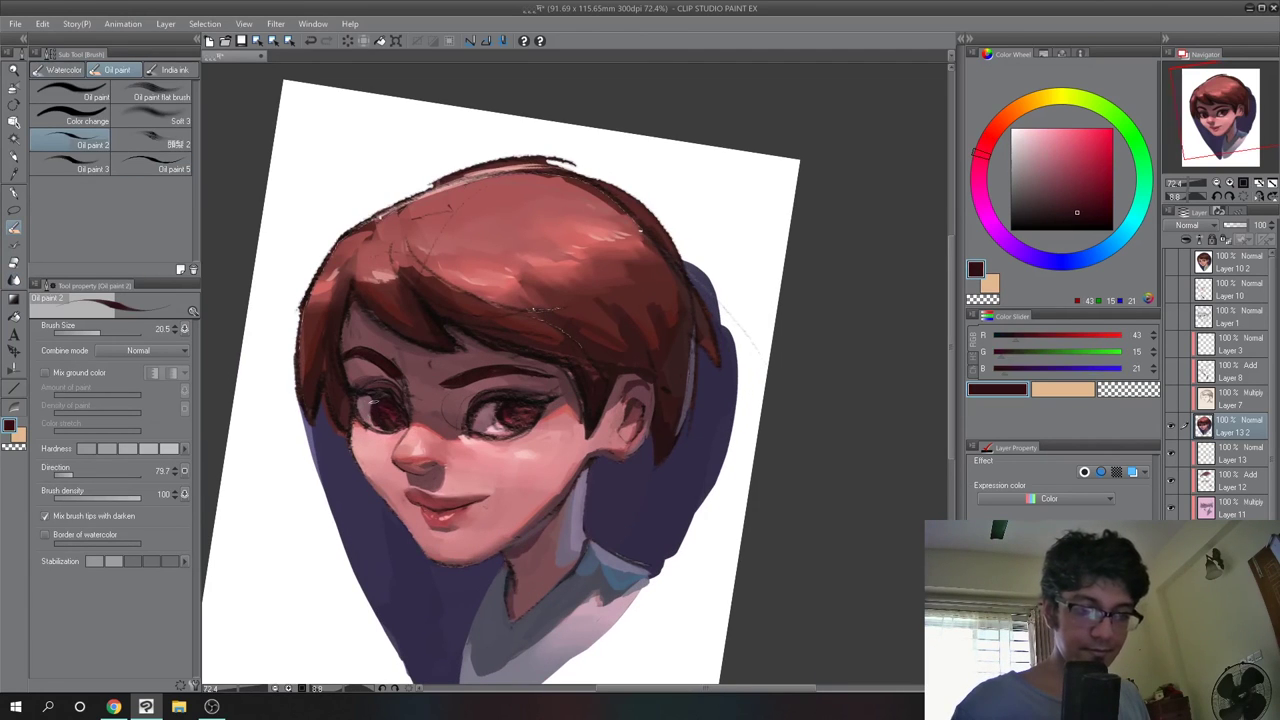
left_click(382, 391, "alt")
left_click(389, 381, "alt")
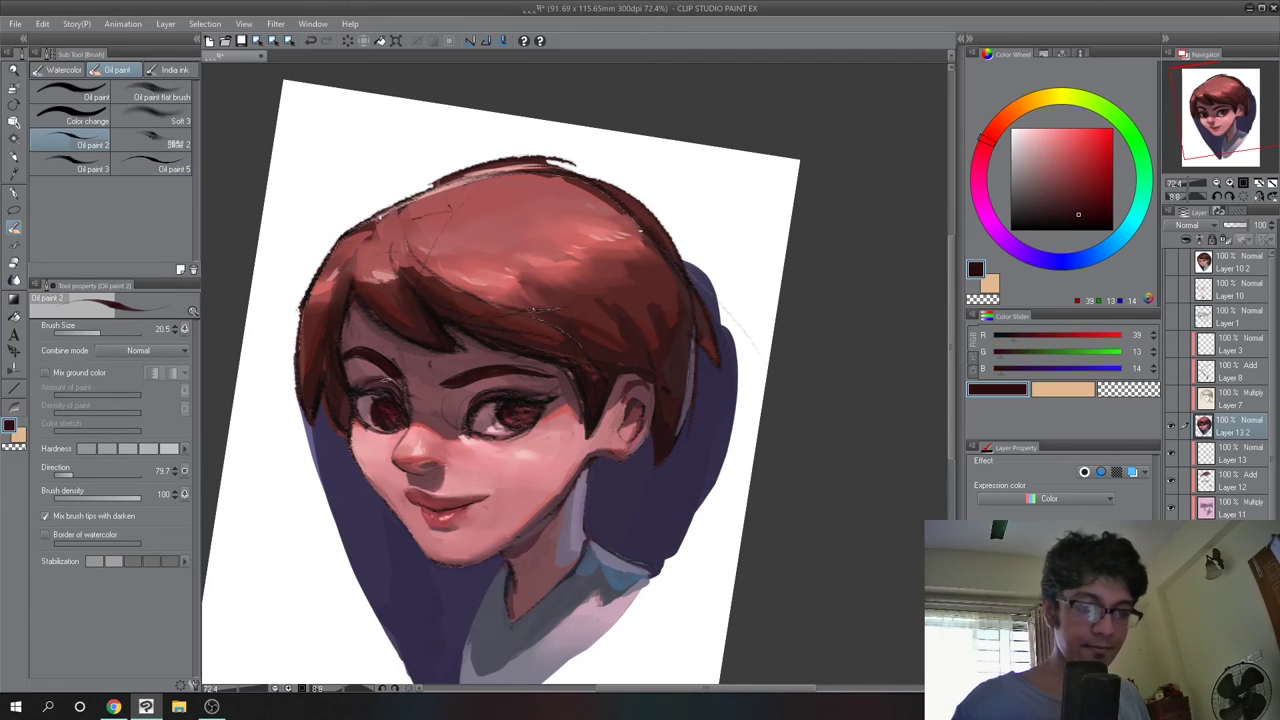
left_click(409, 389, "alt")
key("j")
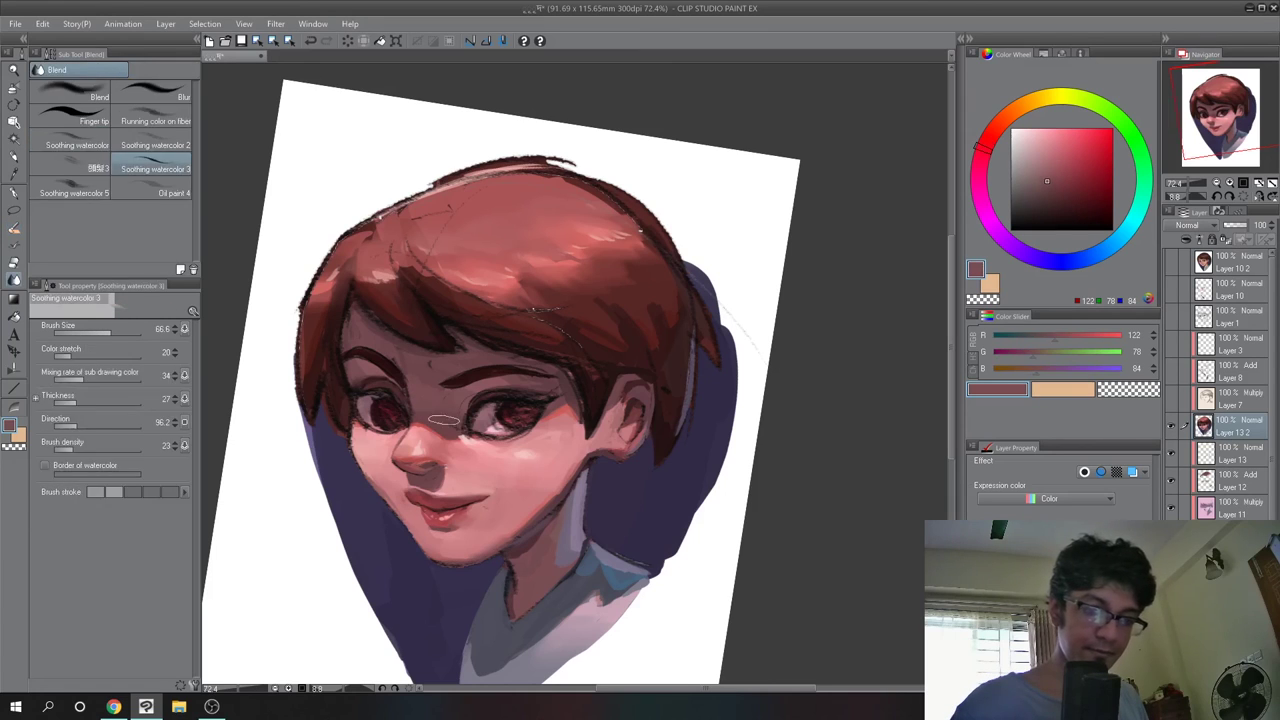
Define the near eye's inner corner and upper lid with sampled near-black RGB 17, 15, 15 and brown 111, 72, 77
key("b")
left_click(451, 409, "alt")
left_click(467, 412, "alt")
left_click(488, 394, "alt")
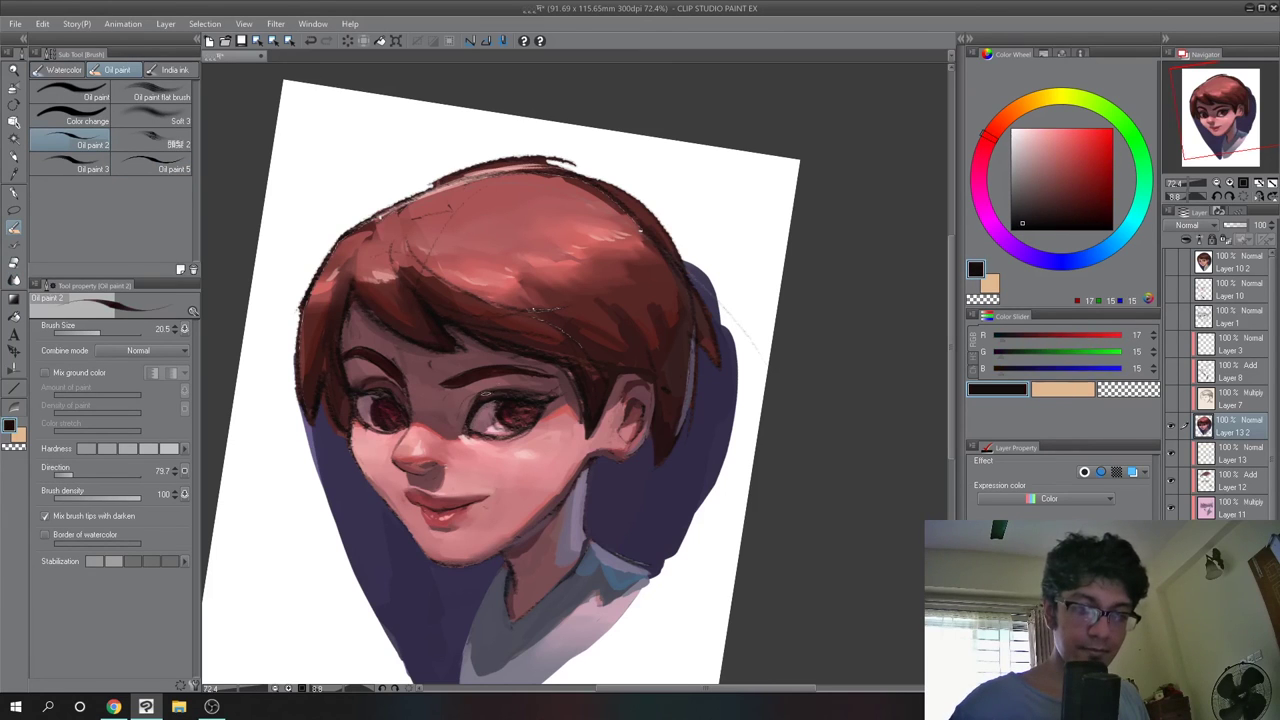
left_click(519, 390, "alt")
left_click(507, 383, "alt")
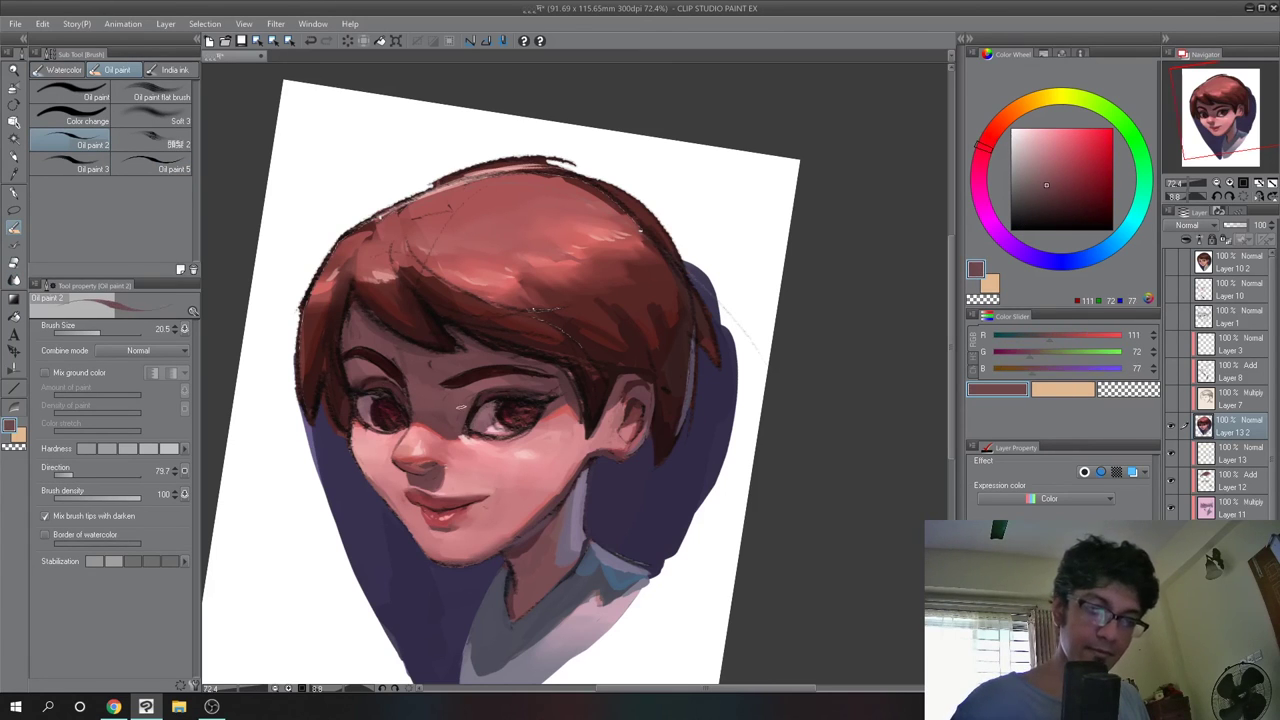
Clean up the near eye's lid and shaded eye white with sampled mauve RGB 141, 98, 108
left_click(509, 392, "alt")
left_click_drag(499, 389, 519, 385)
left_click(508, 387, "alt")
left_click(500, 409, "alt")
left_click(492, 405, "alt")
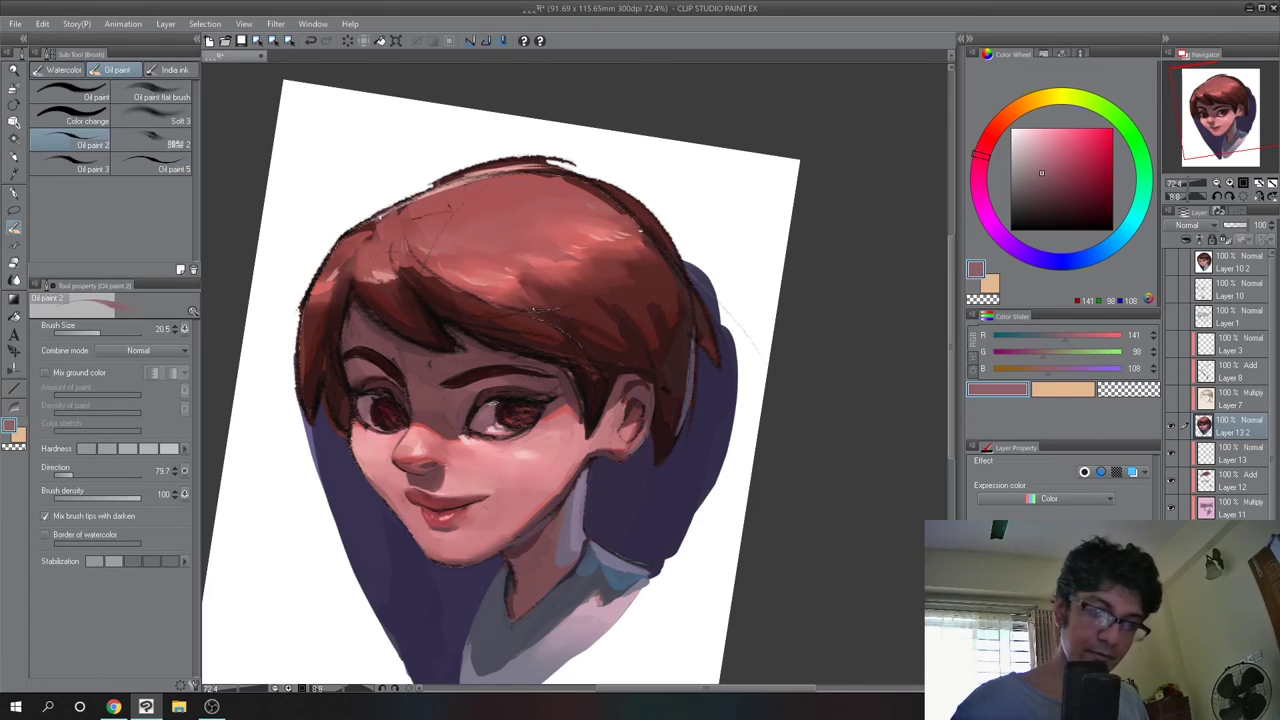
Repaint the near eye's inner corner and lower lid with sampled tones including RGB 140, 97, 109
left_click(476, 427, "alt")
left_click_drag(468, 418, 478, 434)
left_click(480, 443, "alt")
left_click(476, 430, "alt")
left_click(473, 432, "alt")
left_click(488, 410, "alt")
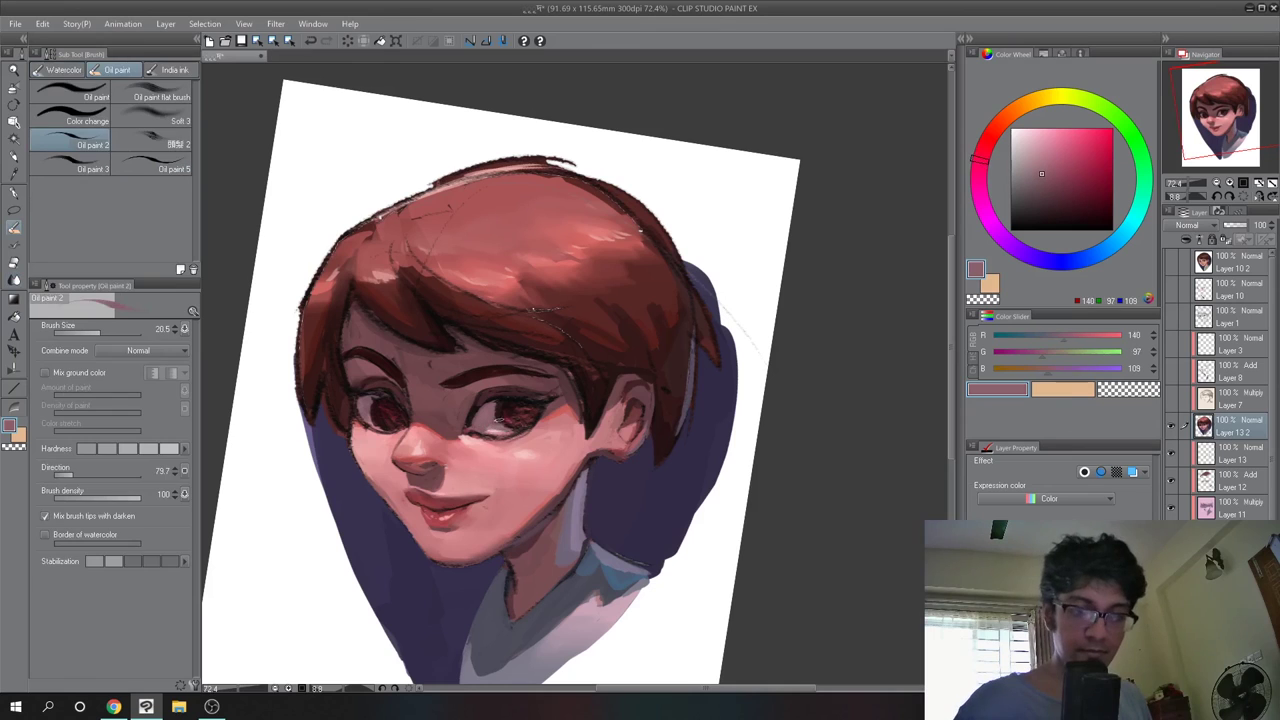
Paint the near eye's iris and pupil with sampled dark tones including RGB 38, 17, 22
left_click(510, 405, "alt")
left_click(512, 408, "alt")
left_click(519, 400, "alt")
left_click(520, 404, "alt")
left_click(519, 412, "alt")
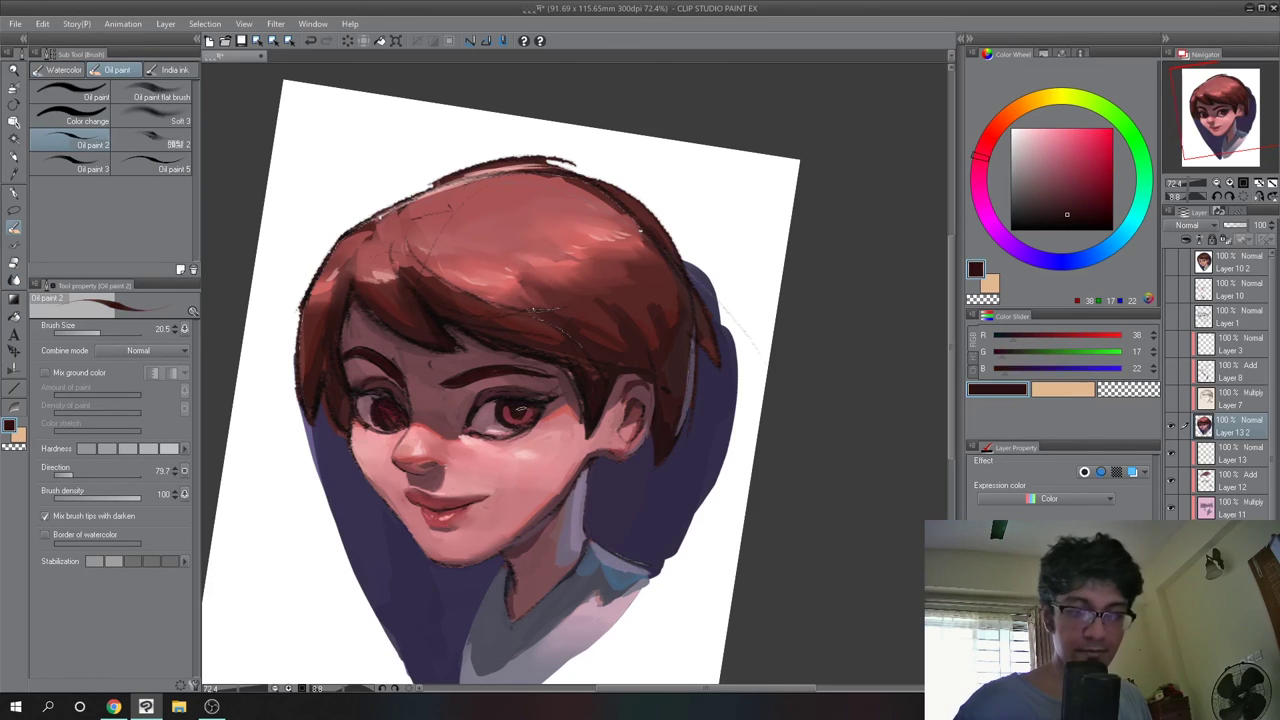
left_click(519, 412, "alt")
left_click(517, 407, "alt")
Refine the near eye's upper iris, lid and lash line with sampled colours RGB 114, 72, 78 and 16, 13, 14
left_click_drag(511, 403, 521, 403)
left_click(514, 410, "alt")
left_click(518, 402, "alt")
left_click(521, 392, "alt")
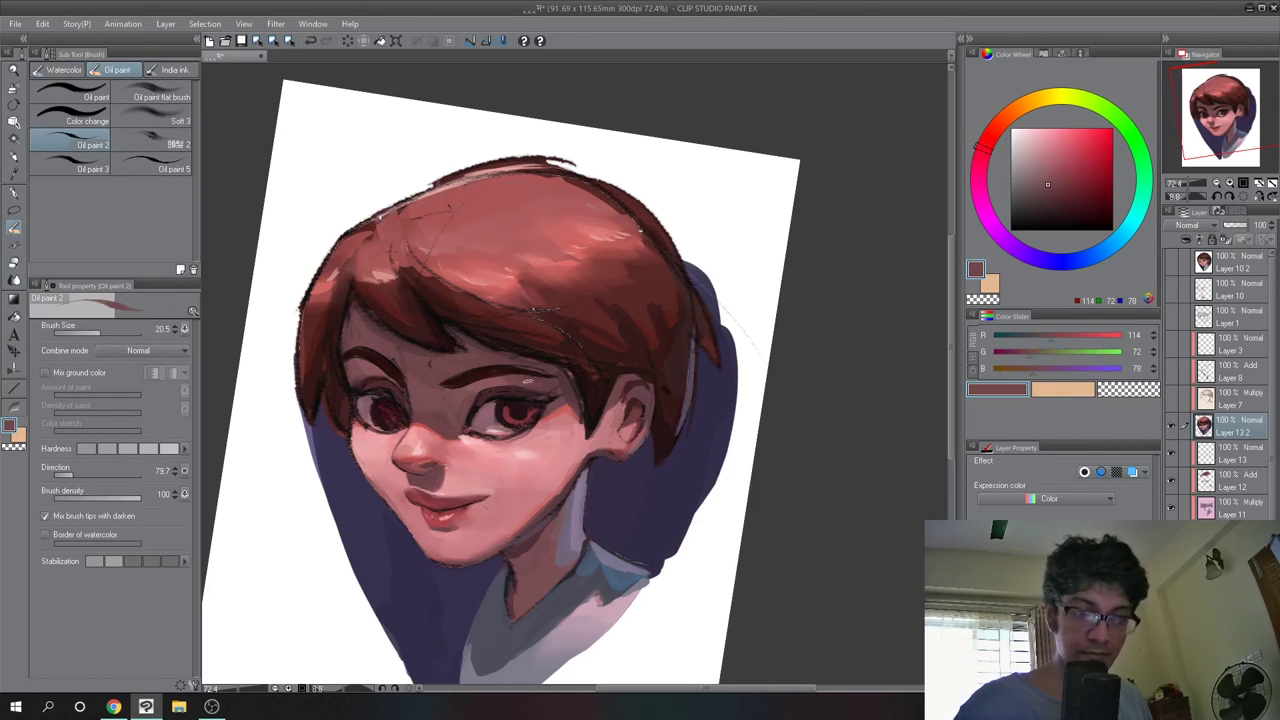
key("j")
key("b")
left_click(522, 398, "alt")
left_click(524, 398, "alt")
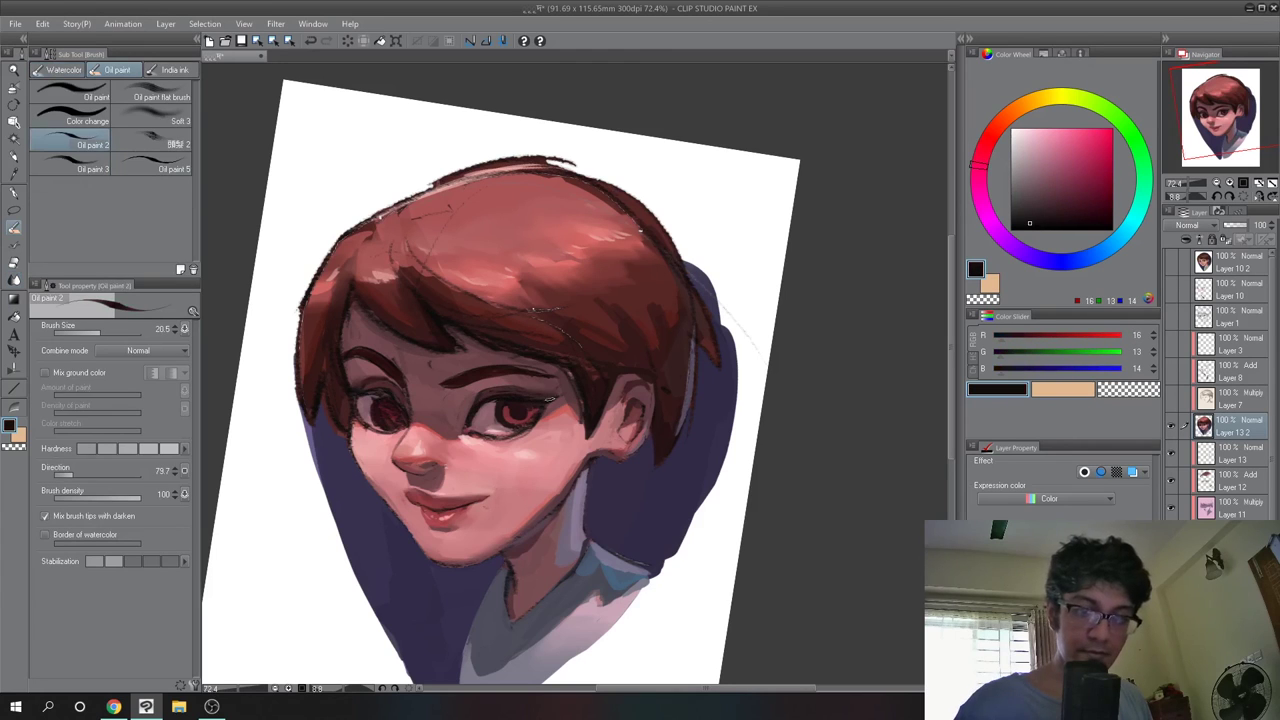
Paint over the sketch lines above the far eye with sampled tones including dark red RGB 77, 41, 48
left_click(352, 383, "alt")
left_click(358, 379, "alt")
left_click(370, 377, "alt")
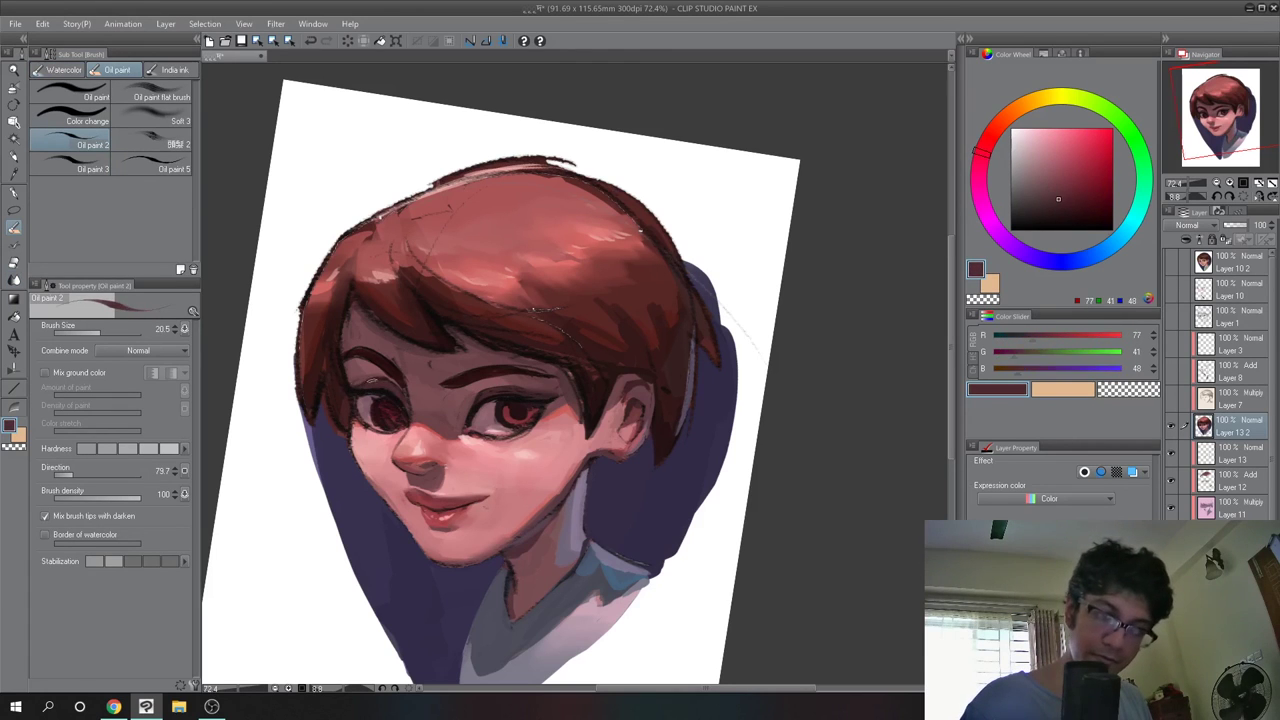
left_click(366, 376, "alt")
key("j")
key("b")
left_click_drag(350, 383, 403, 381)
Sharpen the far eye's upper lash line and outline with sampled near-blacks RGB 19, 15, 16 and 16, 13, 14
left_click(366, 376, "alt")
left_click(374, 389, "alt")
left_click(380, 391, "alt")
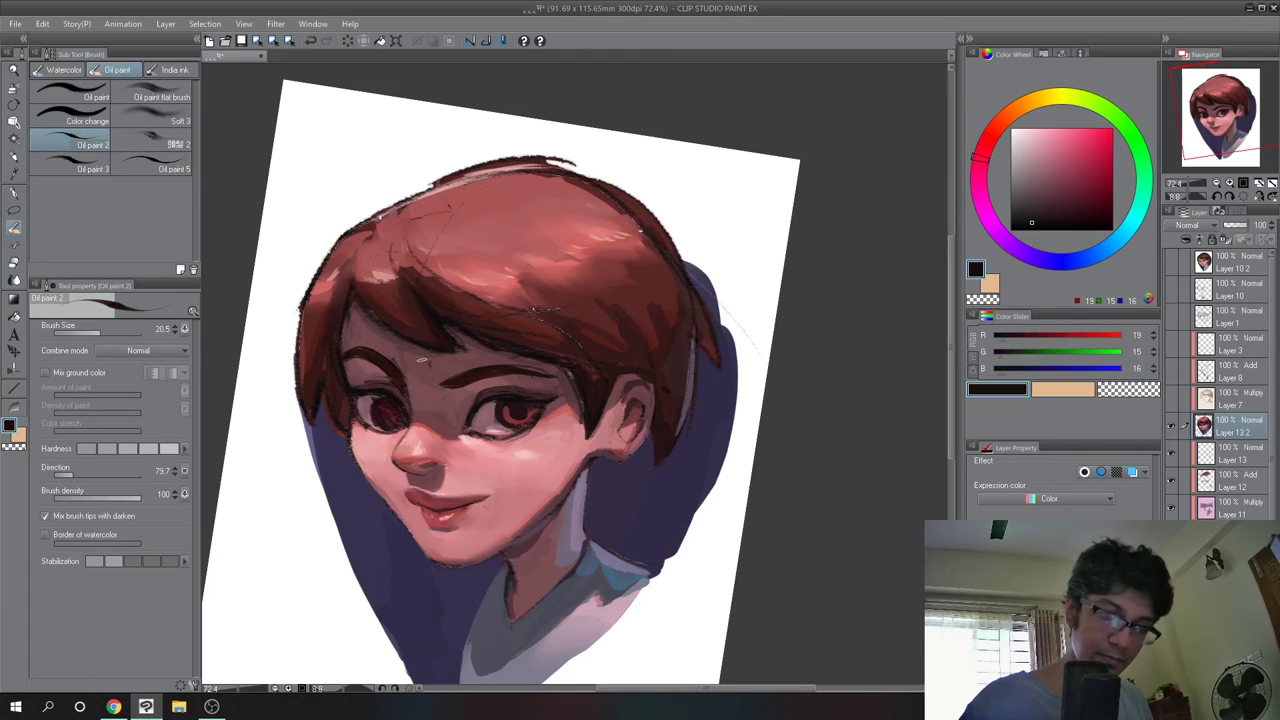
left_click(363, 395, "alt")
left_click(363, 403, "alt")
left_click(381, 393, "alt")
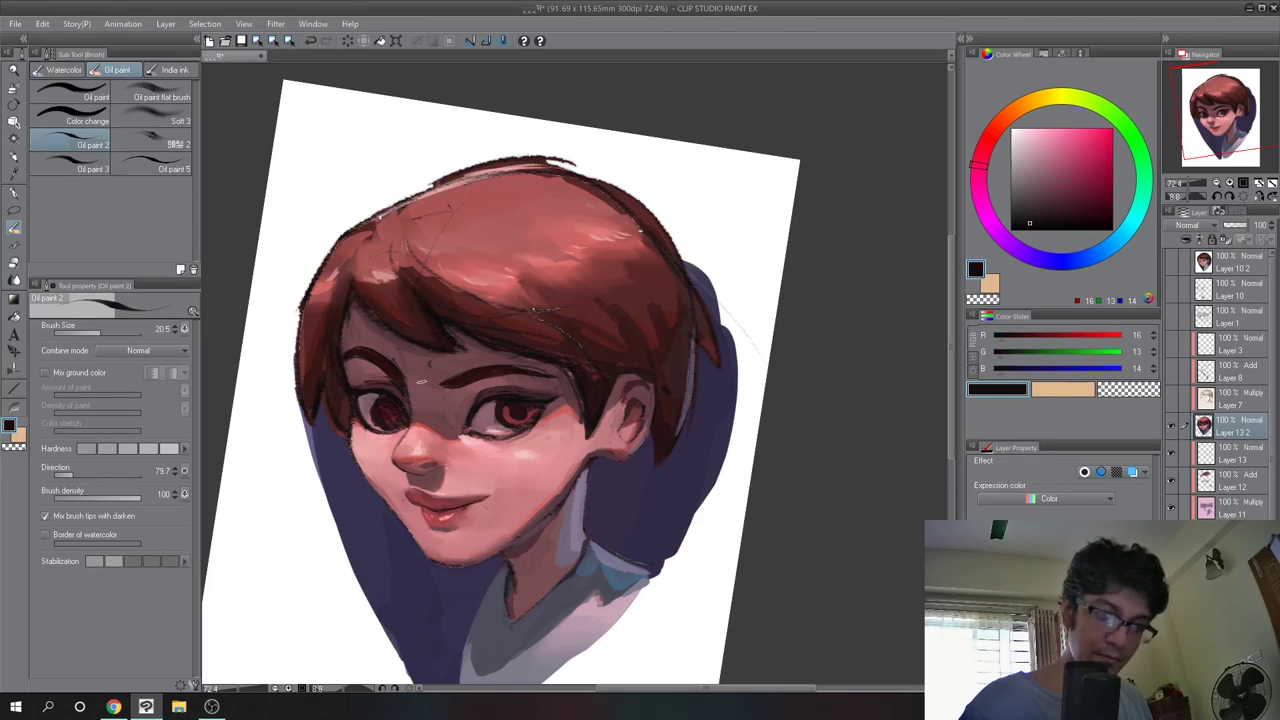
Repaint the far eye's iris and pupil with sampled colours including dark red RGB 70, 22, 32
left_click(364, 416, "alt")
left_click(378, 398, "alt")
left_click(383, 406, "alt")
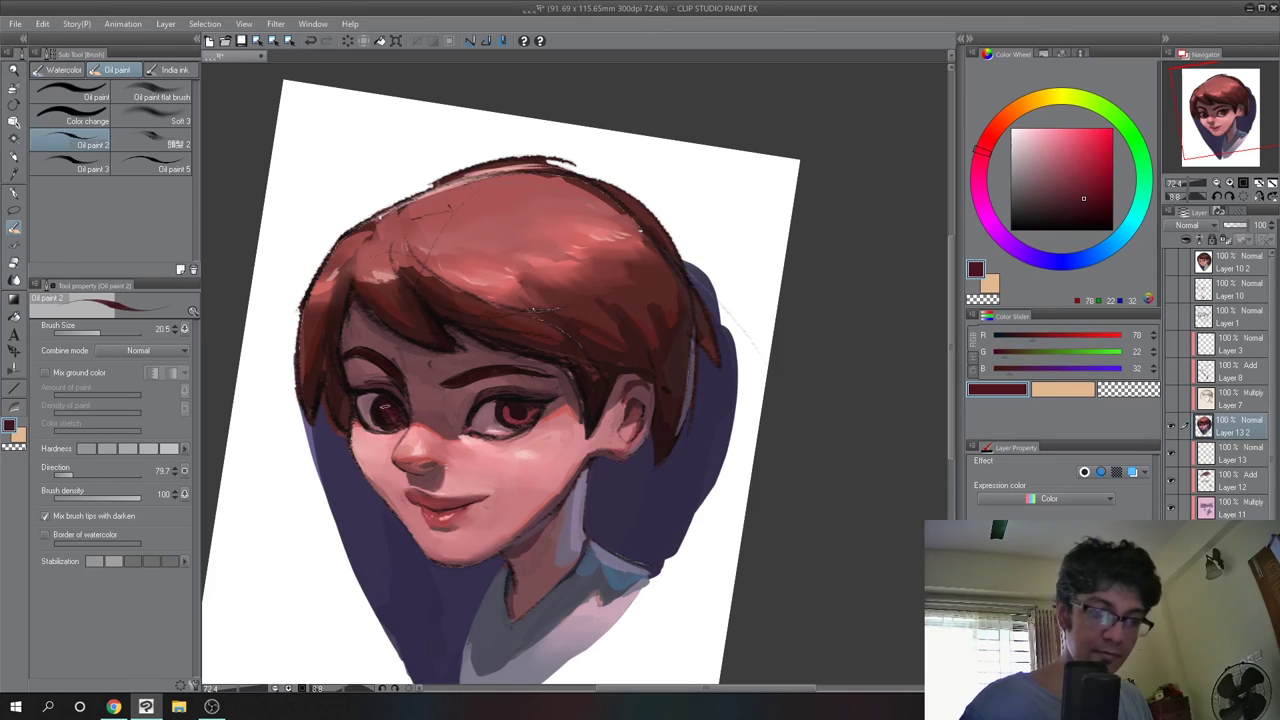
left_click(516, 402, "alt")
left_click_drag(394, 407, 388, 420)
left_click(384, 407, "alt")
Match the iris shading of both eyes with red tones sampled from each iris
left_click(514, 412, "alt")
left_click(390, 414, "alt")
left_click(514, 412, "alt")
left_click_drag(526, 409, 527, 414)
left_click(520, 408, "alt")
Touch up the near eye's iris and lash corner with sampled tones including red RGB 111, 45, 50 and pale pink RGB 241, 193, 204
mouse_move(548, 417)
left_mouse_down()
mouse_move(450, 395)
mouse_move(560, 420)
left_mouse_up()
left_click(558, 420, "alt")
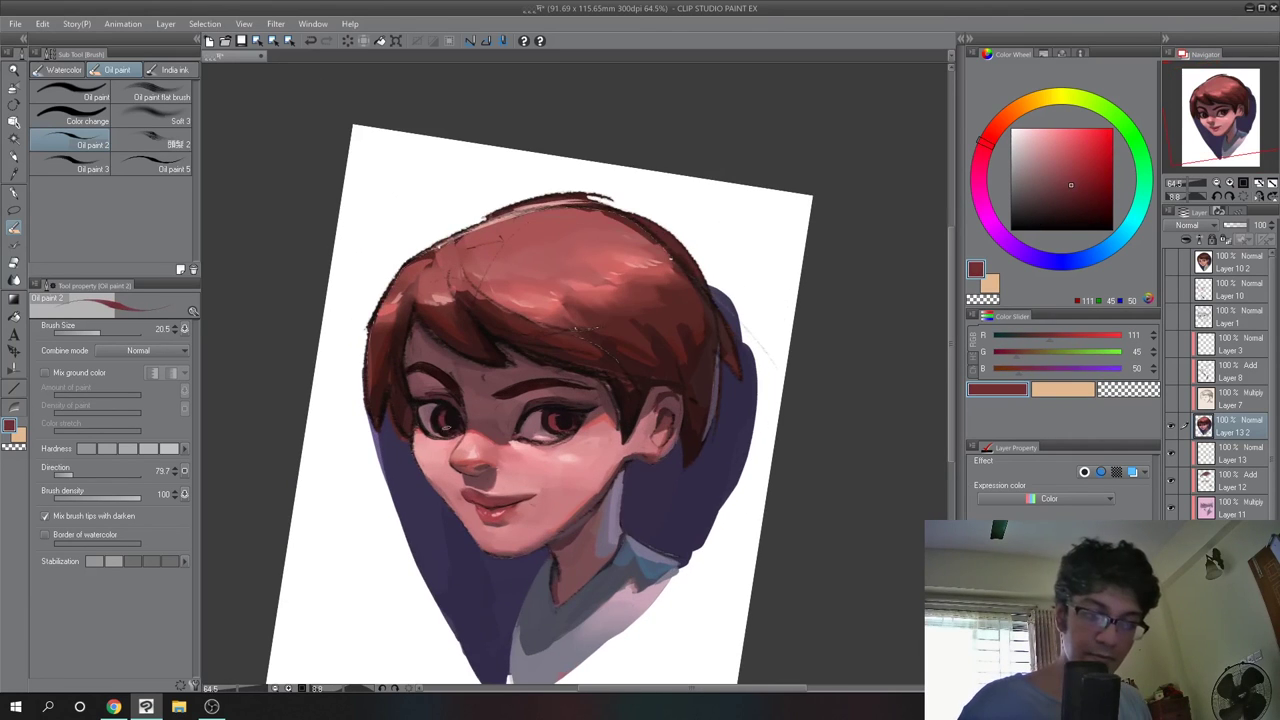
left_click(448, 400, "alt")
left_click(548, 428, "alt")
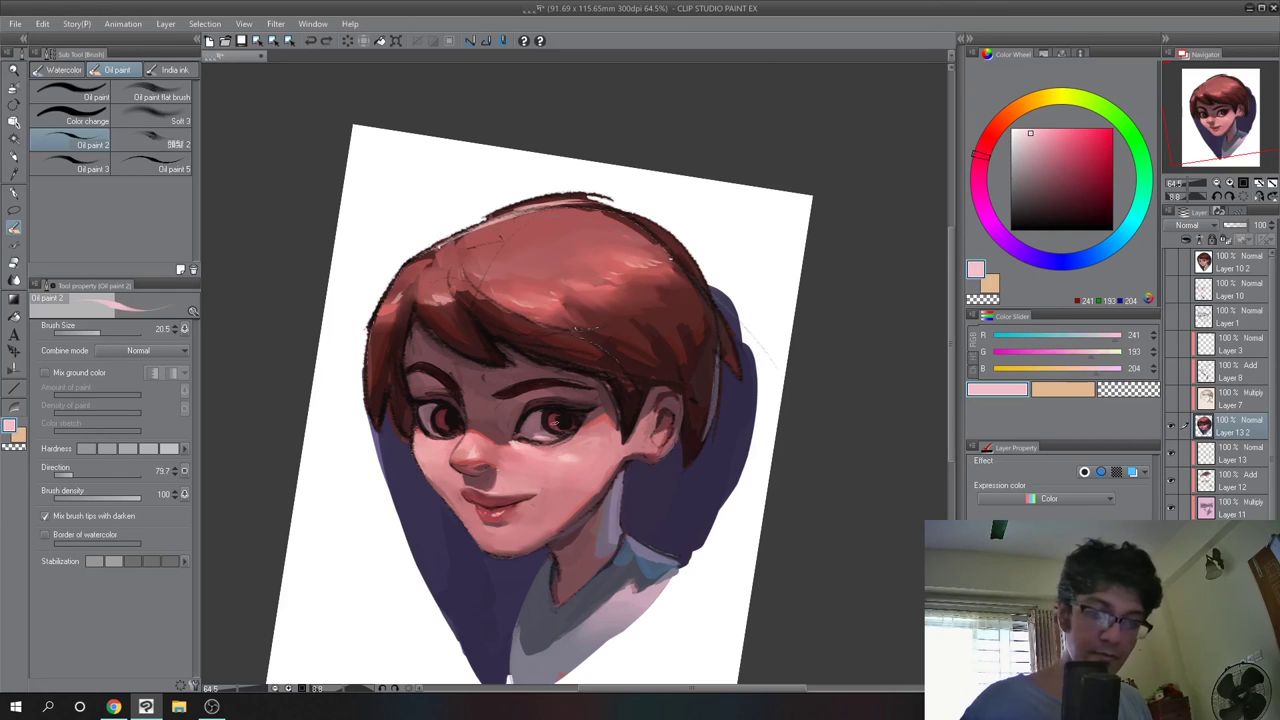
scroll(561, 409, "down", 3)
scroll(561, 409, "up", 4)
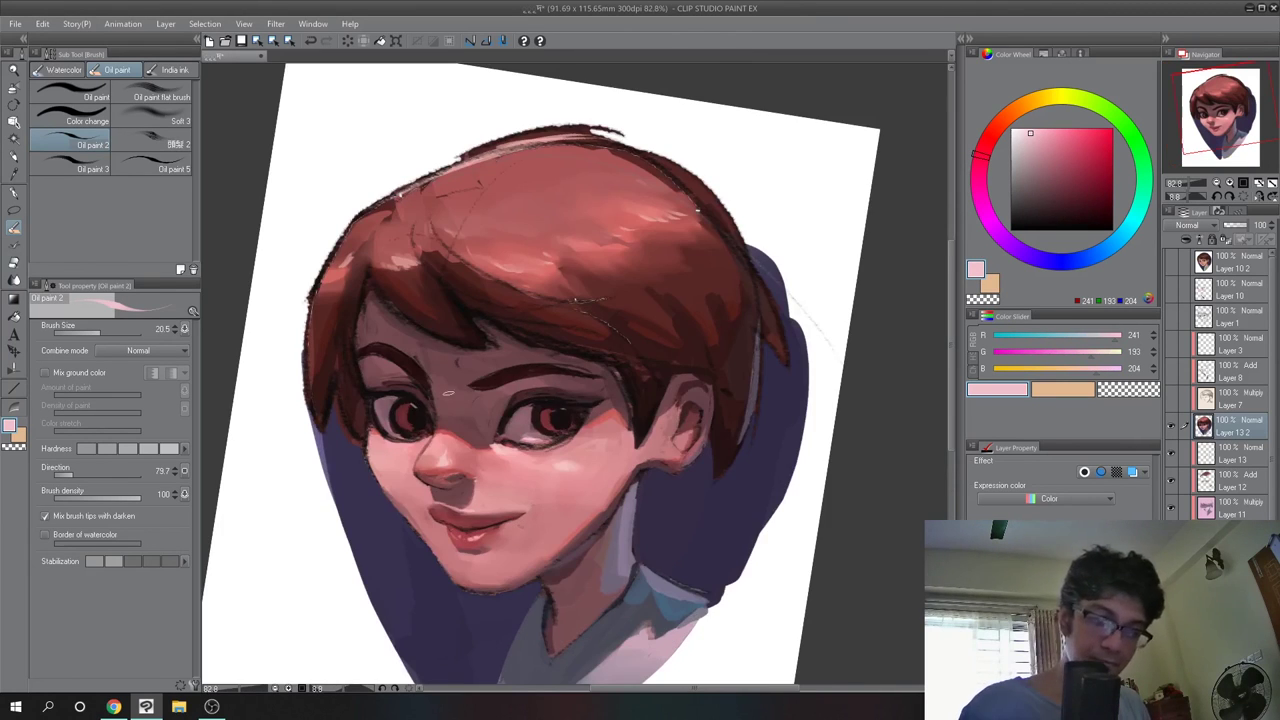
left_click_drag(448, 393, 360, 391)
Smooth the skin around the nose and beneath the eyes with sampled skin tones
scroll(360, 391, "up", 1)
left_click(424, 438, "alt")
left_click(426, 445, "alt")
mouse_move(416, 441)
left_mouse_down()
mouse_move(512, 407)
mouse_move(492, 389)
mouse_move(517, 415)
mouse_move(500, 470)
left_mouse_up()
left_click(418, 444, "alt")
left_click(484, 442, "alt")
left_click(452, 441, "alt")
left_click(468, 442, "alt")
Retouch and blend the shaded skin around the near eye with sampled tones including RGB 111, 70, 77
left_click(508, 420, "alt")
left_click(515, 406, "alt")
left_click(508, 407, "alt")
left_click(530, 402, "alt")
key("j")
scroll(500, 470, "up", 2)
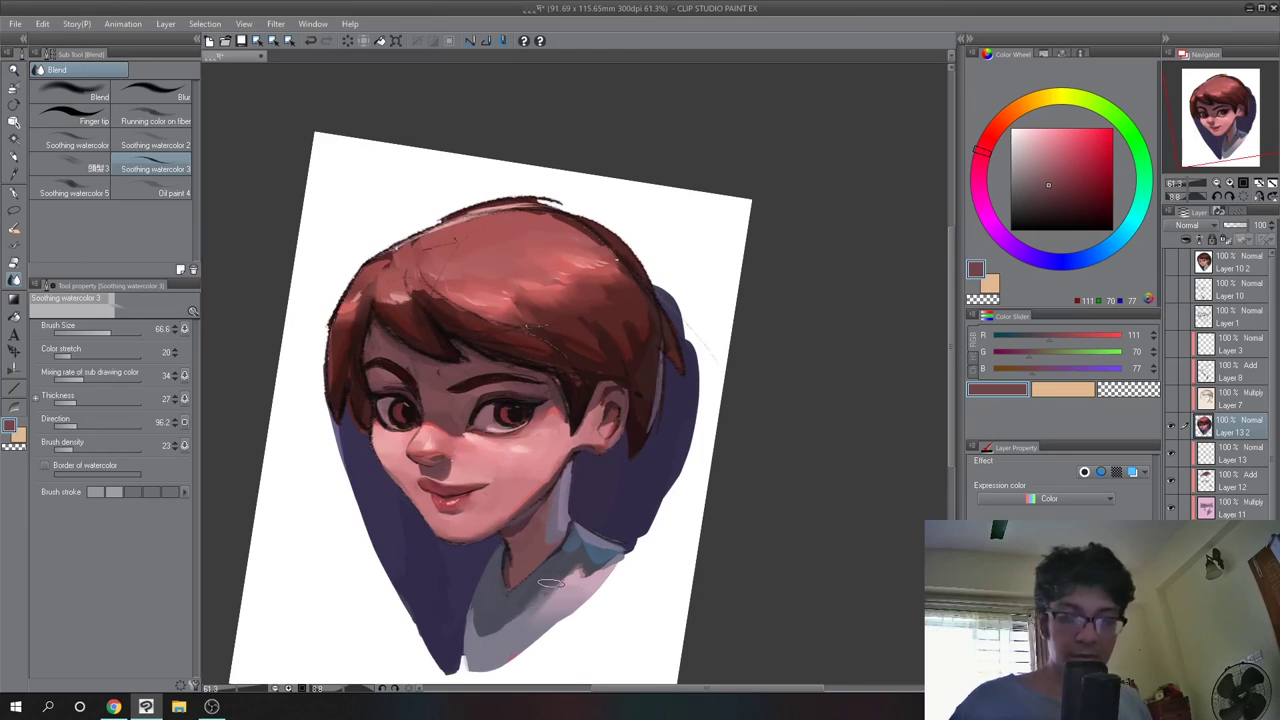
Repaint the shirt front down to its lower tip using a 30.8 brush and sampled greys including RGB 110, 104, 119
key("b")
left_click(530, 607, "alt")
left_click(480, 640, "alt")
mouse_move(529, 608)
left_mouse_down()
mouse_move(482, 635)
mouse_move(470, 661)
mouse_move(449, 631)
mouse_move(460, 664)
left_mouse_up()
left_click(500, 640, "alt")
key("bracketleft")
key("bracketleft")
key("bracketleft")
left_click(537, 616, "alt")
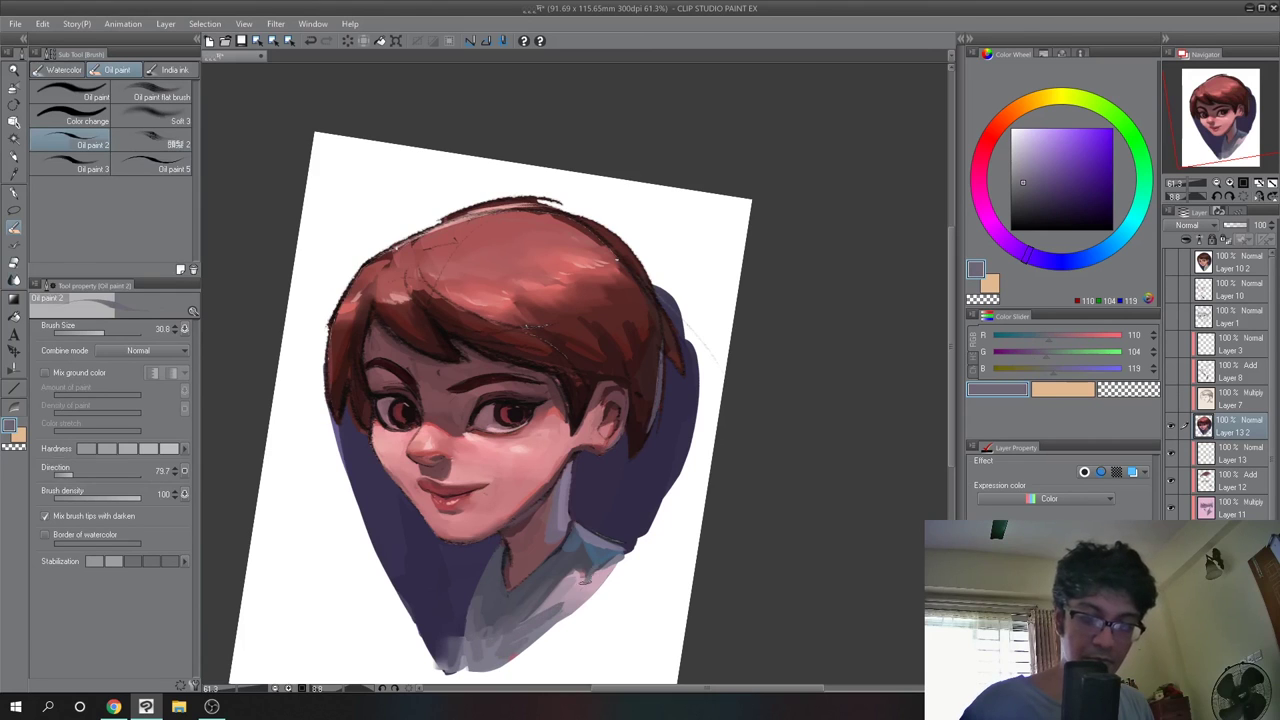
Paint over the collar and the background edge beside the neck with sampled darks including RGB 72, 72, 85 and 61, 47, 70
left_click_drag(587, 578, 614, 562)
left_click(594, 559, "alt")
left_click(574, 553, "alt")
left_click(570, 548, "alt")
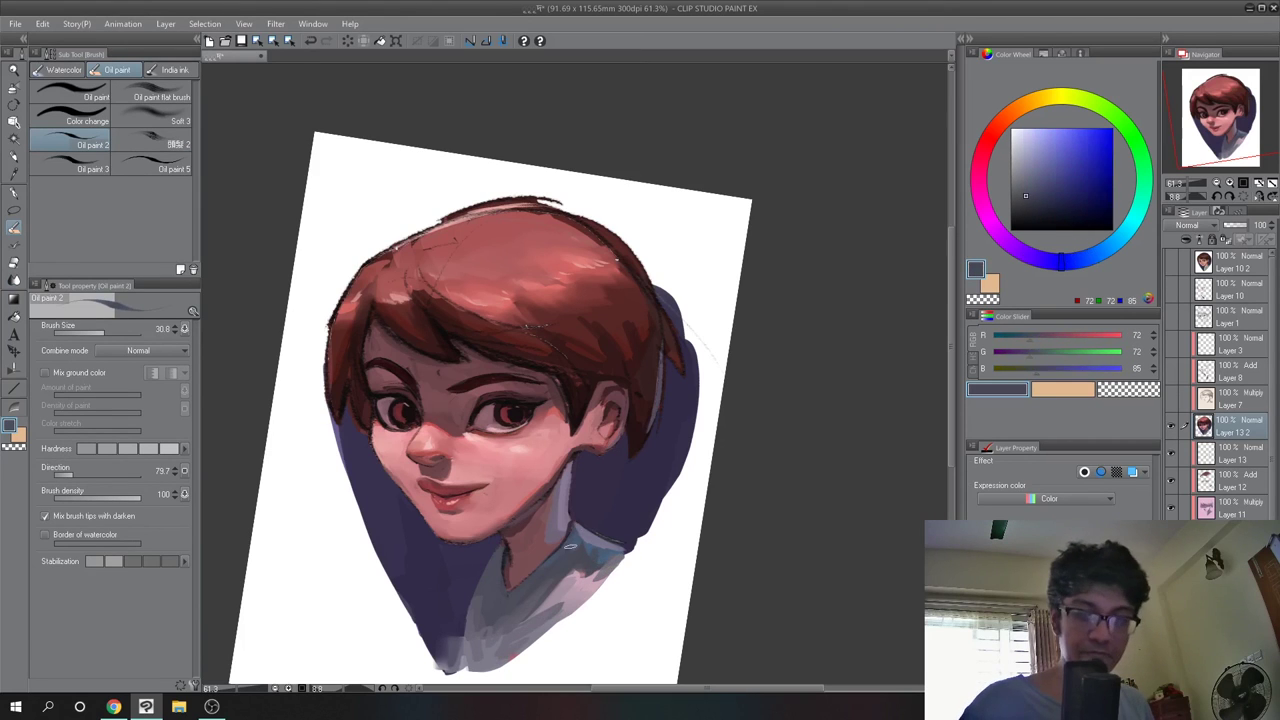
left_click(494, 563, "alt")
left_click(577, 464, "alt")
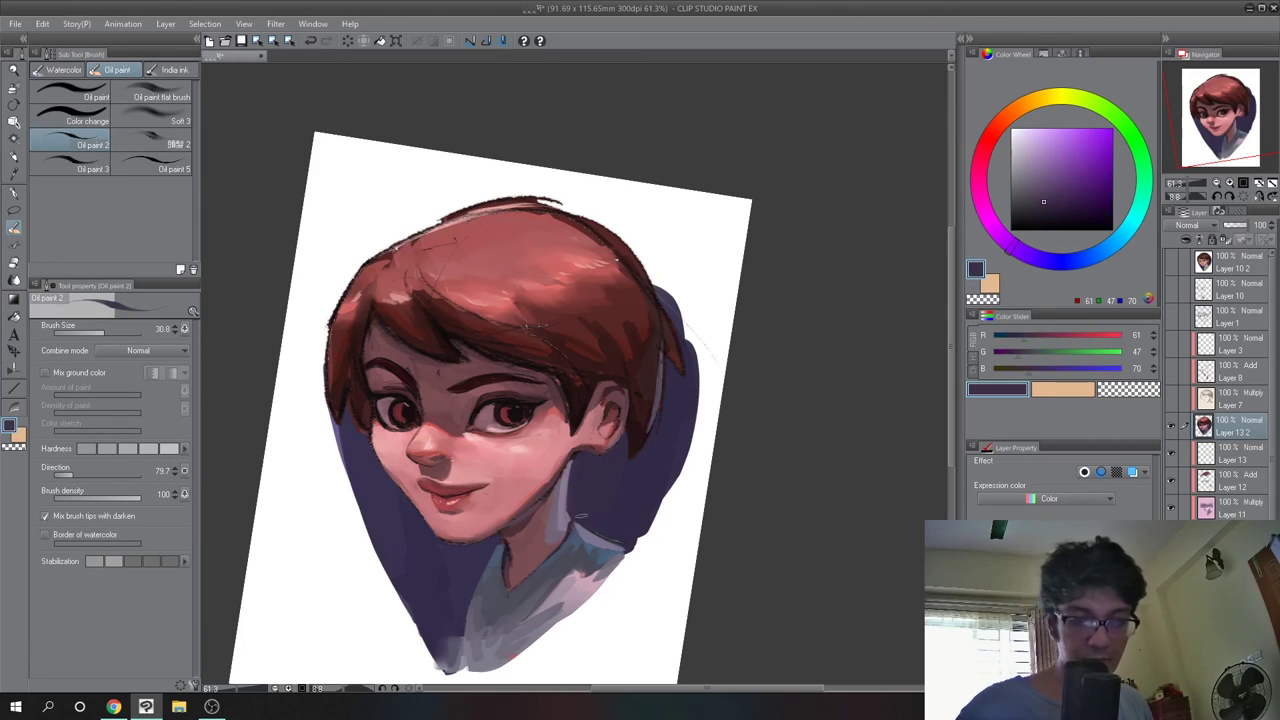
left_click(572, 520, "alt")
Soften the jaw and neck with sampled skin tones including pink RGB 214, 138, 144 and the Soothing watercolor 3 blender
left_click(550, 438, "alt")
scroll(557, 410, "up", 1)
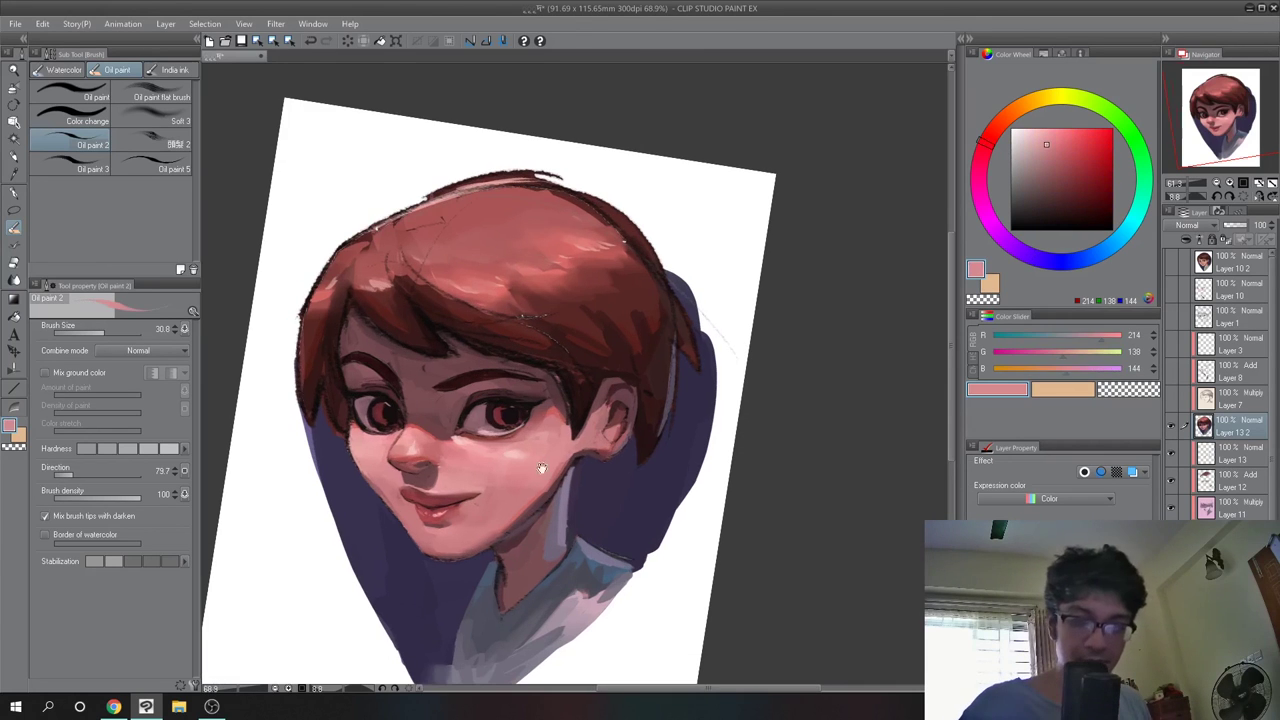
left_click(441, 552, "alt")
key("j")
mouse_move(502, 534)
left_mouse_down()
mouse_move(443, 554)
mouse_move(484, 636)
left_mouse_up()
Work over the sketch line in the middle of the fringe with sampled browns RGB 62, 27, 26 and 90, 33, 30
key("b")
left_click(432, 418, "alt")
left_click(455, 368, "alt")
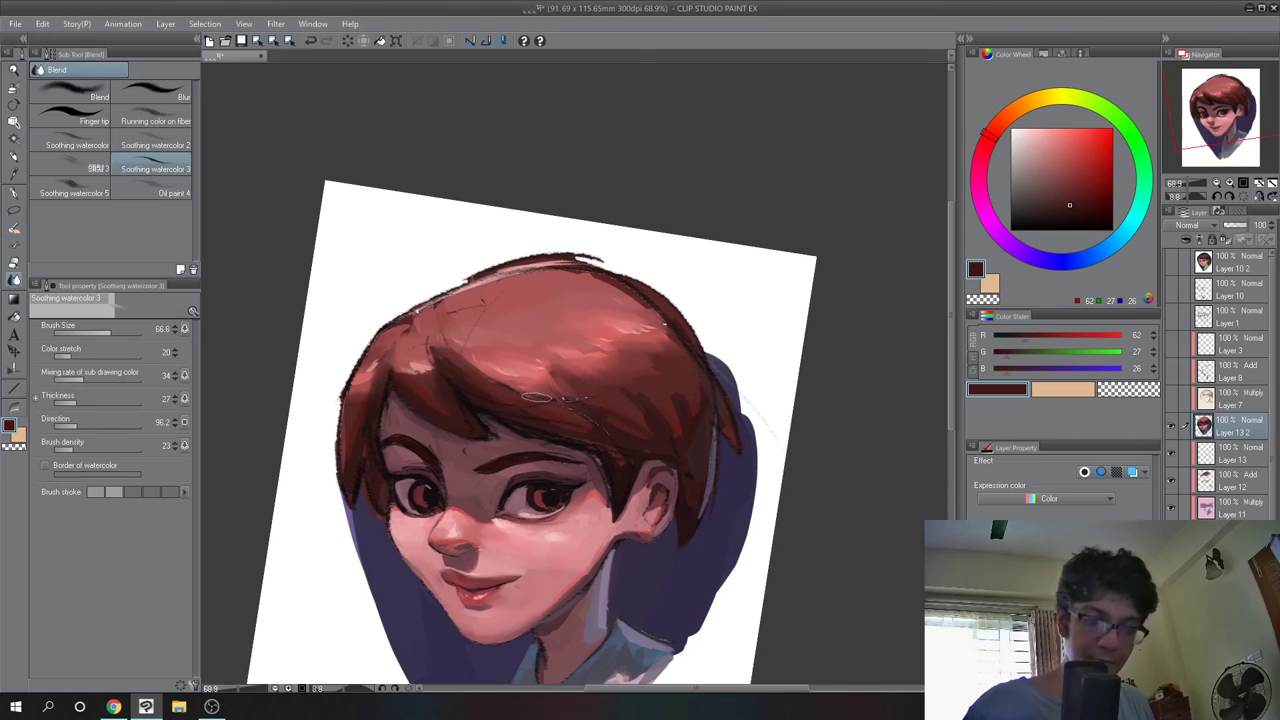
left_click(552, 395, "alt")
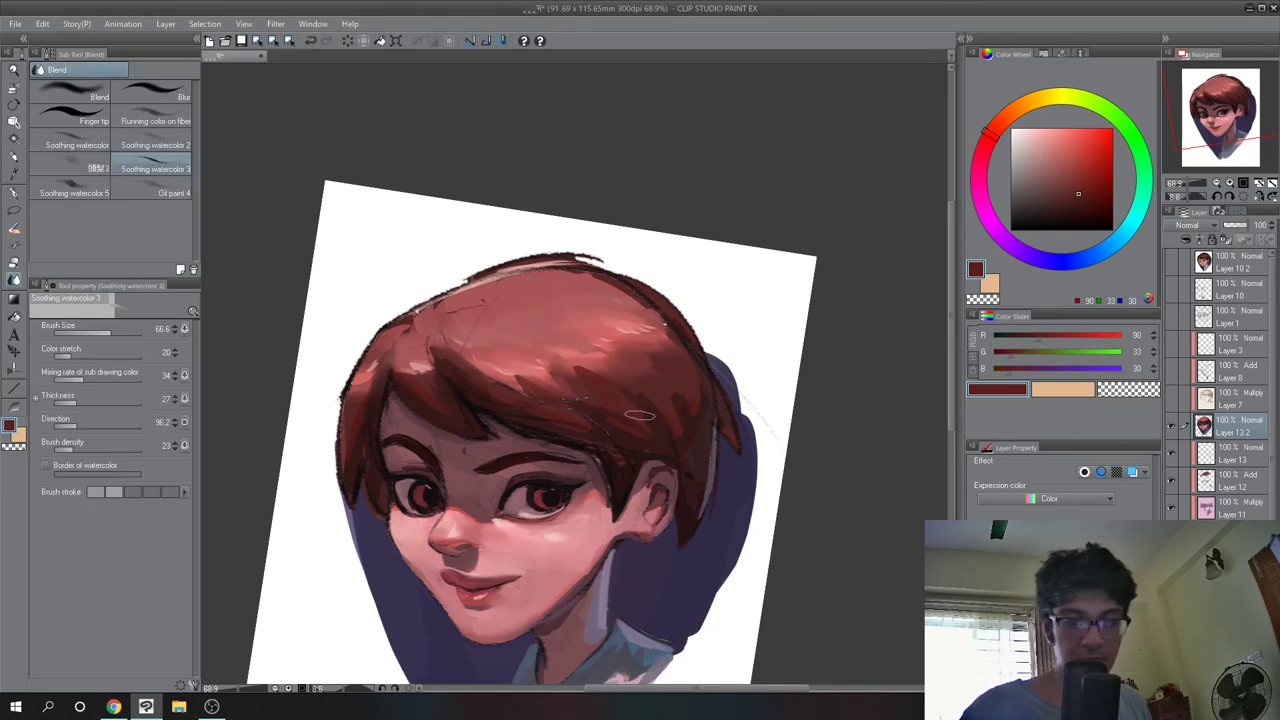
Paint over the outer outline of the hair beside the far eye with sampled reds including RGB 111, 54, 53
left_click(364, 447, "alt")
left_click(360, 440, "alt")
left_click_drag(346, 402, 340, 454)
left_click(372, 350, "alt")
left_click_drag(376, 361, 352, 386)
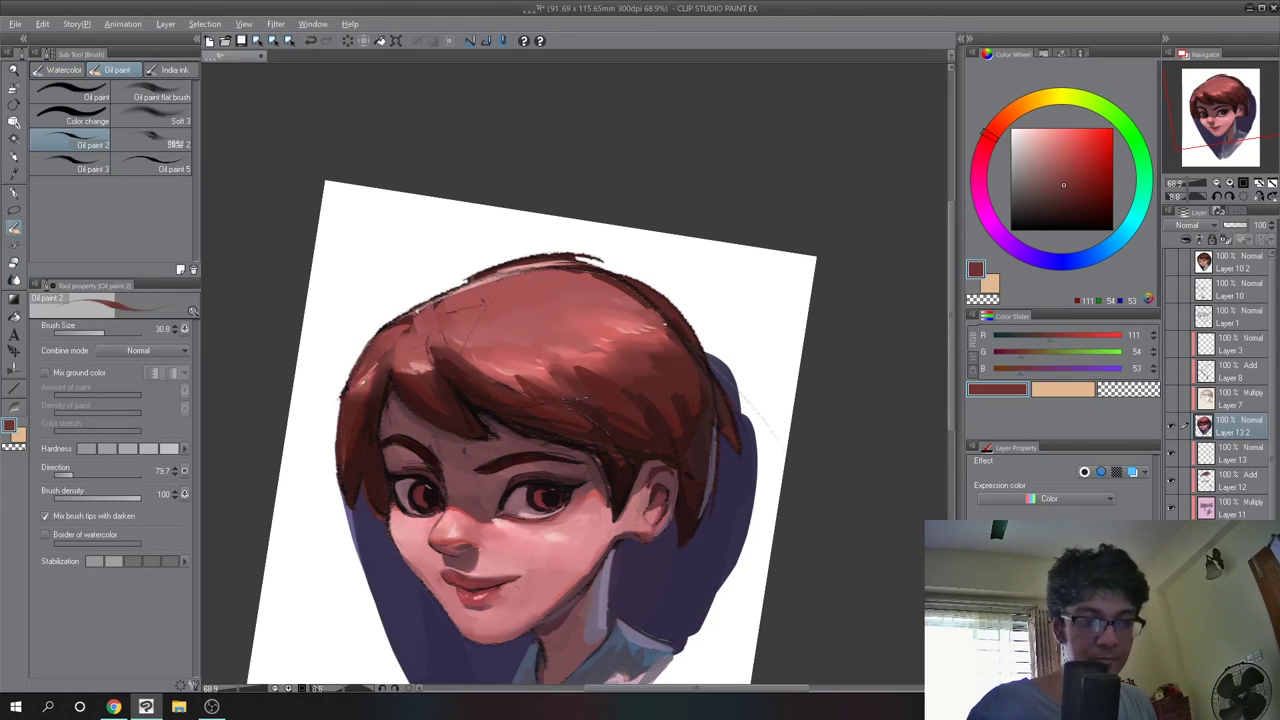
Cover the outline on the front of the crown with sampled hair tones including RGB 132, 66, 67
left_click(370, 370, "alt")
left_click(389, 347, "alt")
left_click_drag(460, 293, 503, 300)
left_click(369, 337, "alt")
left_click_drag(369, 337, 372, 424)
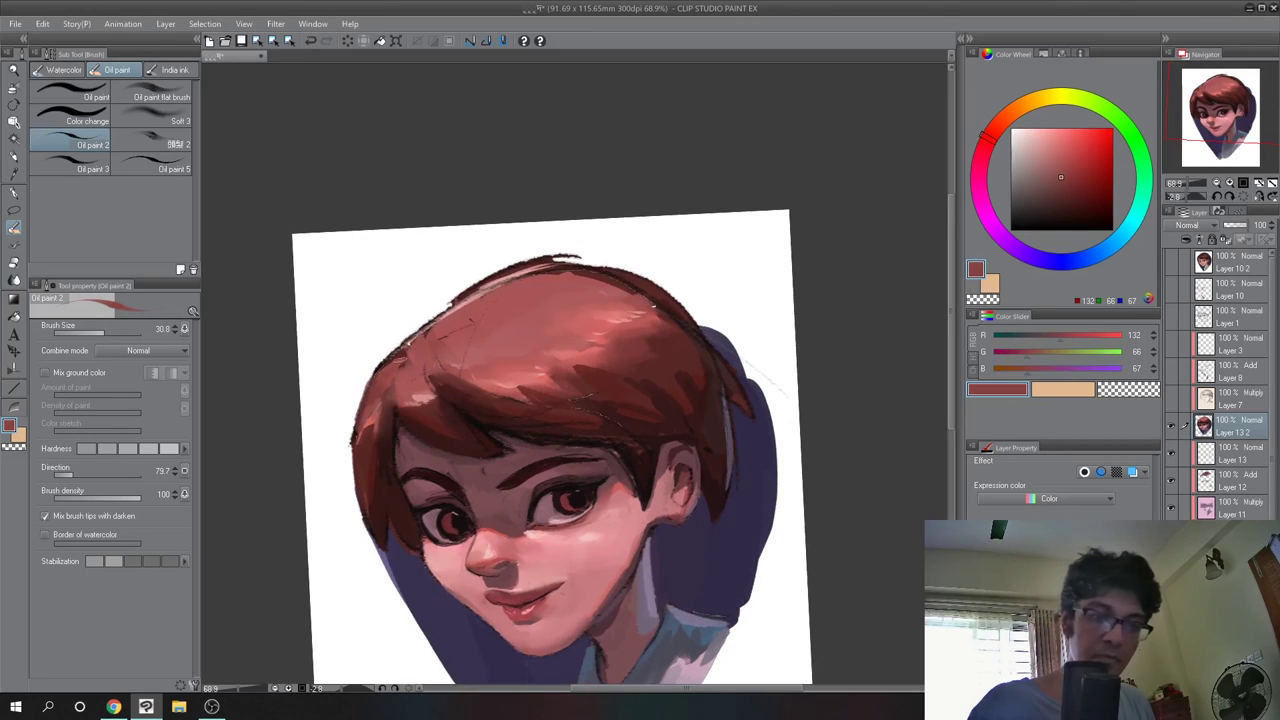
Paint over the sketch outline along the top and back of the crown with tones sampled from the hair
mouse_move(378, 370)
left_mouse_down()
mouse_move(506, 270)
mouse_move(572, 260)
mouse_move(640, 276)
mouse_move(672, 346)
left_mouse_up()
left_click(474, 310, "alt")
left_click(500, 286, "alt")
left_click(640, 296, "alt")
left_click(664, 340, "alt")
left_click(655, 300, "alt")
Add dark strands to the hair on the side of the head with sampled reddish browns
mouse_move(650, 294)
left_mouse_down()
mouse_move(682, 398)
mouse_move(664, 392)
mouse_move(677, 419)
mouse_move(687, 396)
mouse_move(687, 407)
left_mouse_up()
left_click(686, 372, "alt")
left_click(672, 378, "alt")
left_click(676, 400, "alt")
left_click(652, 414, "alt")
left_click(600, 410, "alt")
left_click(582, 418, "alt")
Refine the fringe's lower edge down to the temple with sampled darks including RGB 50, 23, 23 and 74, 48, 53
left_click_drag(455, 354, 468, 315)
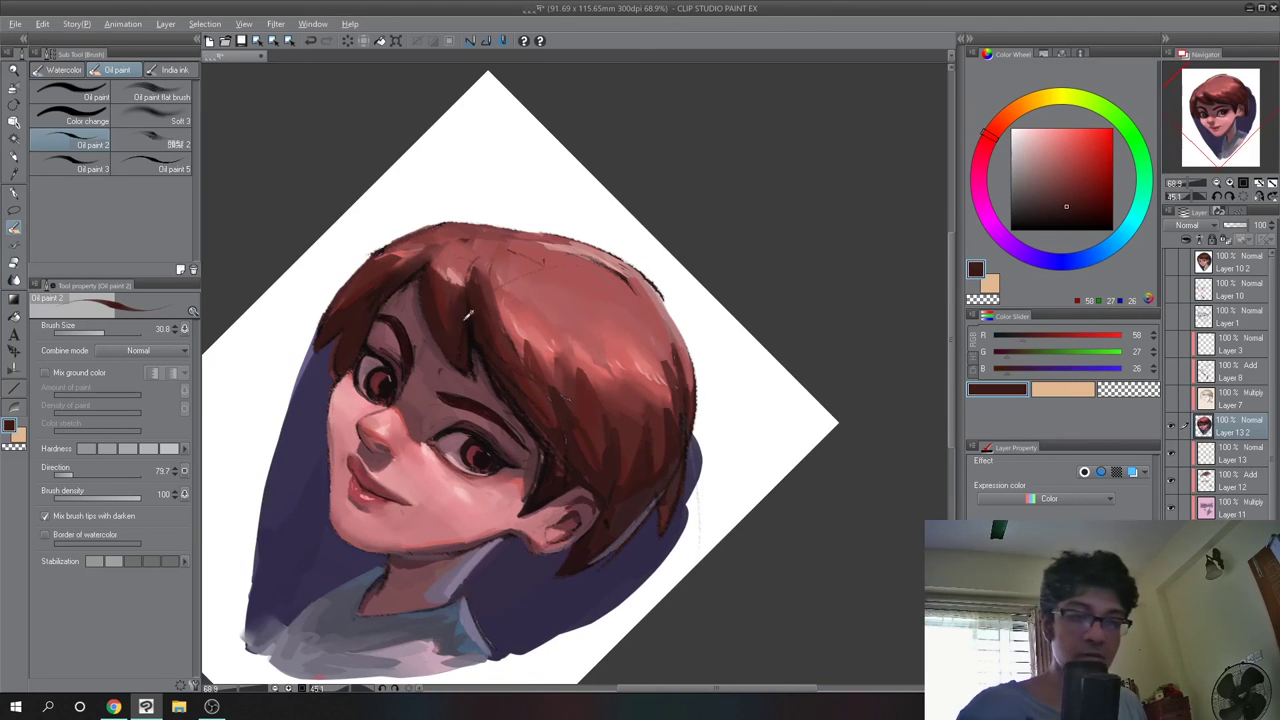
left_click(470, 340, "alt")
left_click(488, 371, "alt")
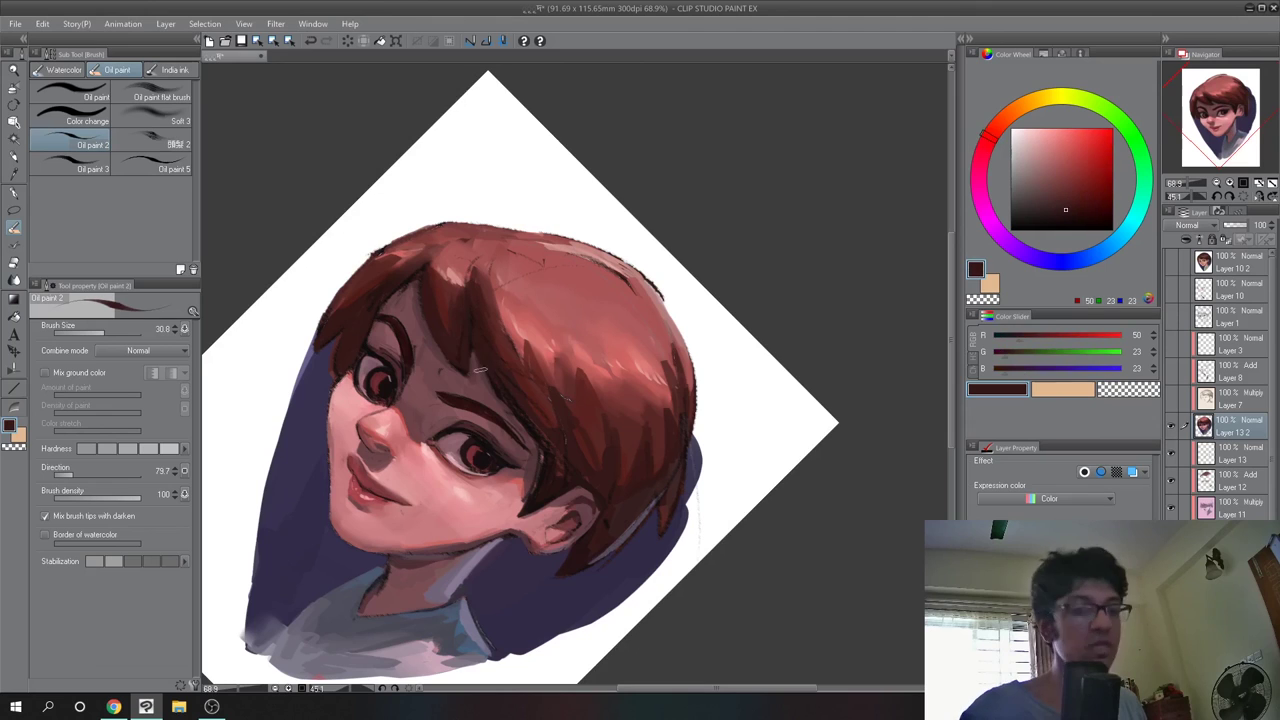
left_click(508, 420, "alt")
mouse_move(502, 418)
left_mouse_down()
mouse_move(534, 450)
mouse_move(538, 480)
left_mouse_up()
left_click(528, 443, "alt")
left_click(535, 450, "alt")
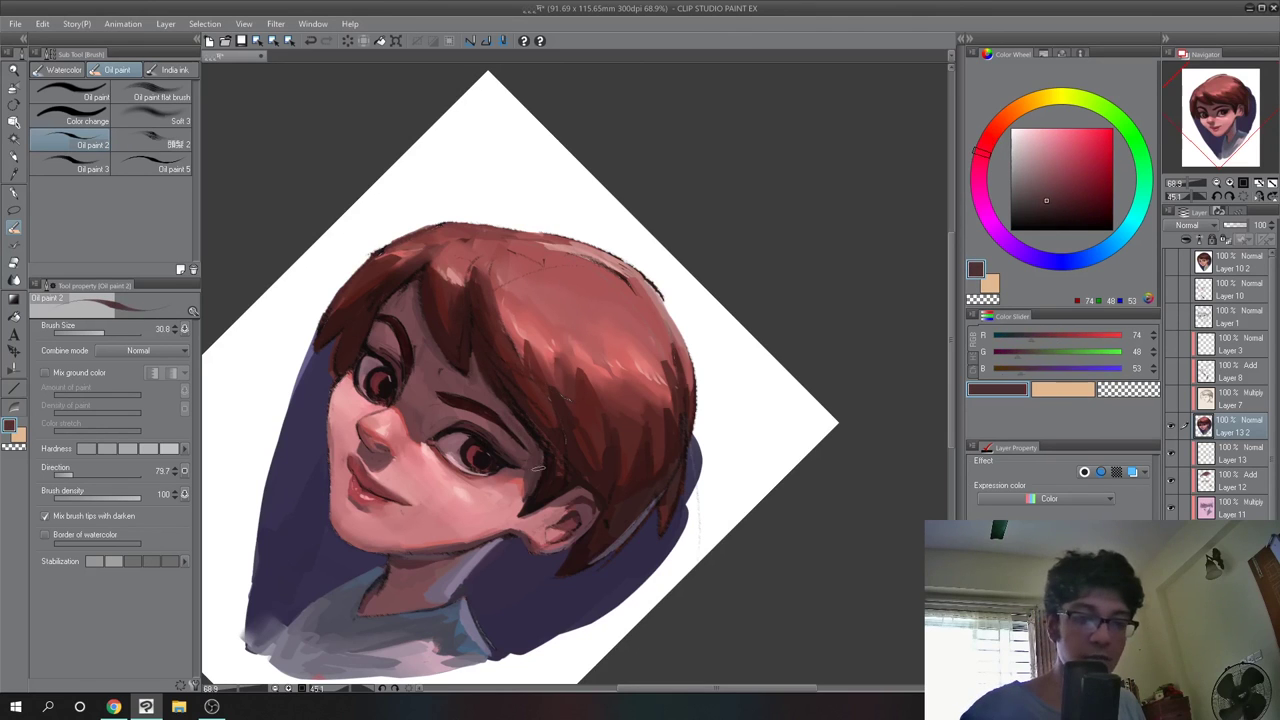
Clean up the hairline beside the near eye with sampled hair and shaded skin tones
left_click(549, 438, "alt")
left_click(522, 440, "alt")
left_click(496, 424, "alt")
mouse_move(515, 432)
left_mouse_down()
mouse_move(572, 486)
mouse_move(567, 516)
left_mouse_up()
left_click(550, 440, "alt")
left_click(548, 446, "alt")
Repaint the hair in front of and above the ear with sampled dark browns including RGB 62, 28, 28
left_click(556, 458, "alt")
left_click(552, 468, "alt")
left_click(562, 466, "alt")
left_click(570, 489, "alt")
left_click(567, 492, "alt")
left_click(580, 496, "alt")
left_click(588, 468, "alt")
left_click_drag(576, 465, 617, 466)
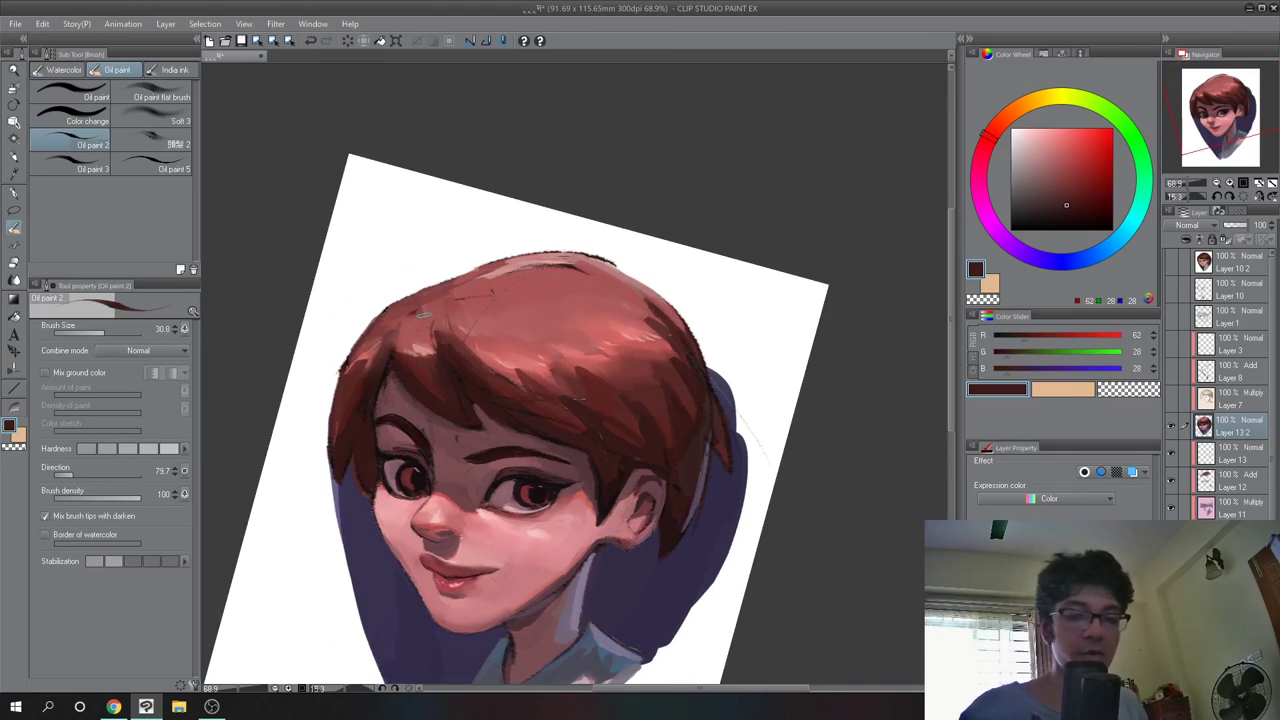
Refine the parting and the outer hair edge beside the far eye with sampled tones including RGB 85, 37, 34
left_click(424, 315, "alt")
left_click(431, 333, "alt")
left_click(380, 364, "alt")
left_click(346, 391, "alt")
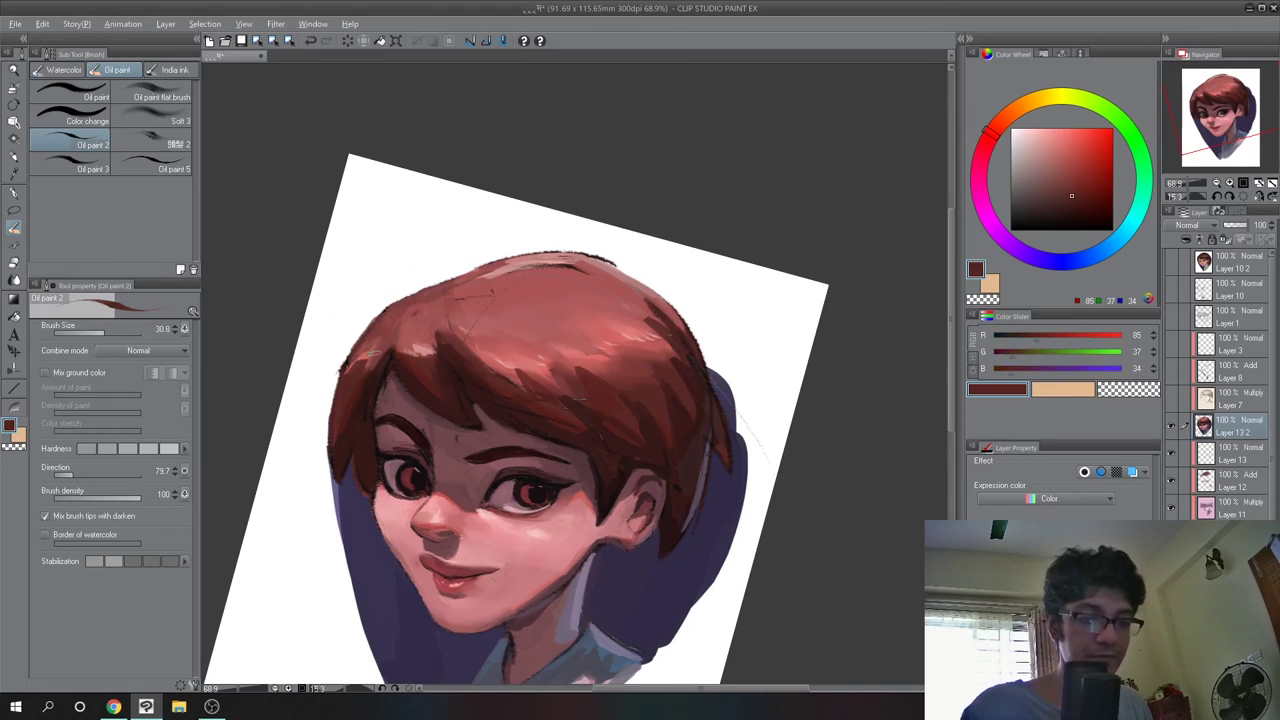
left_click(373, 353, "alt")
mouse_move(346, 400)
left_mouse_down()
mouse_move(338, 436)
mouse_move(340, 424)
left_mouse_up()
Repaint the front fringe strands with sampled red-browns, alternating the oil brush with the blender
key("j")
key("b")
left_click(412, 350, "alt")
left_click_drag(412, 362, 456, 406)
key("j")
key("b")
left_click_drag(446, 334, 508, 416)
Blend and repaint the middle of the fringe with sampled hair tones including dark red RGB 85, 31, 28
key("j")
key("b")
left_click(538, 417, "alt")
key("j")
key("b")
key("j")
key("b")
left_click(500, 408, "alt")
scroll(691, 365, "down", 5)
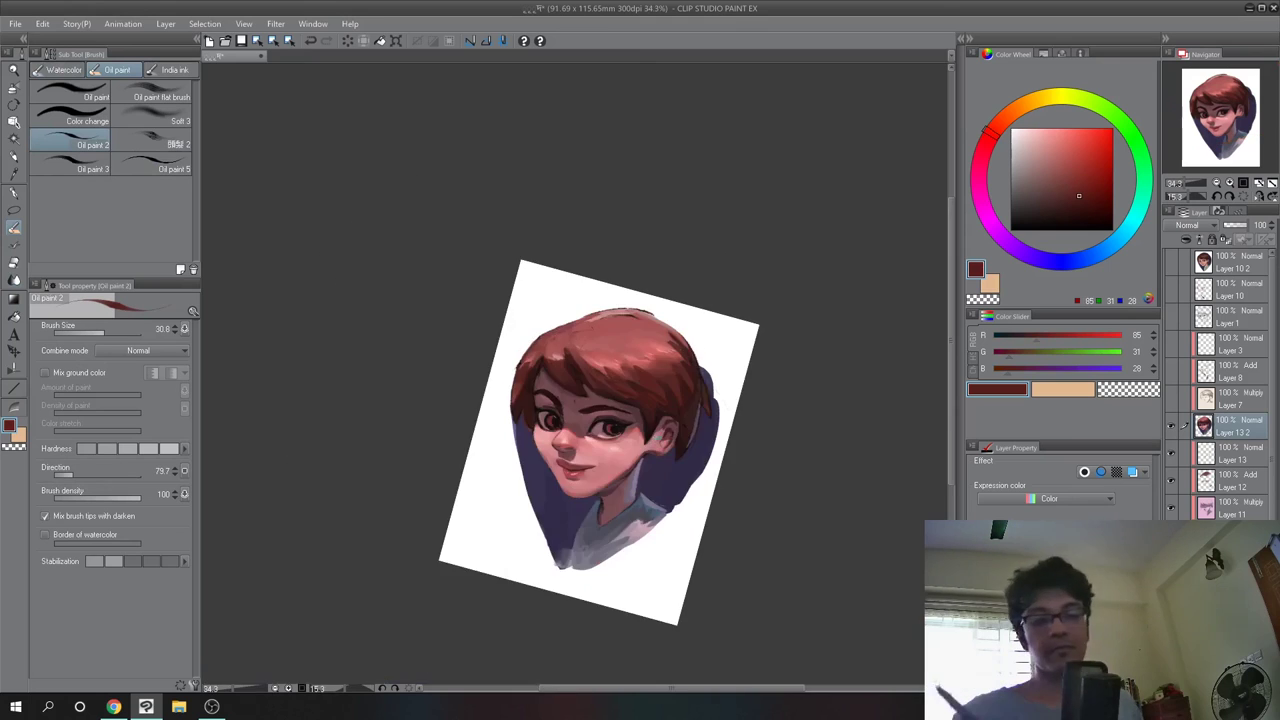
Paint and blend the dark hair above the ear with sampled brown RGB 60, 26, 26
scroll(632, 388, "up", 4)
left_click(578, 440, "alt")
left_click_drag(650, 393, 651, 469)
key("j")
key("b")
left_click(651, 469, "alt")
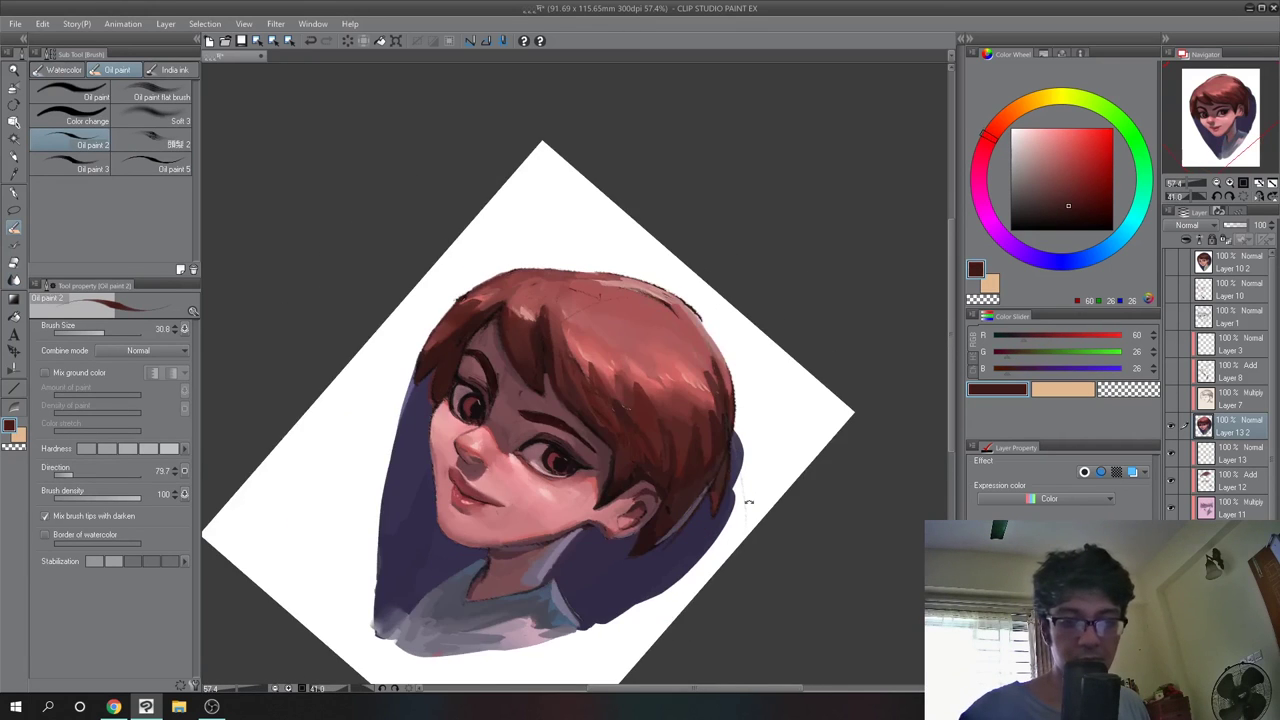
Repaint the crown's upper edge and the fringe highlight with sampled tones including RGB 198, 106, 105
left_click_drag(749, 502, 787, 417)
left_click(567, 278, "alt")
left_click_drag(562, 278, 623, 262)
left_click(520, 331, "alt")
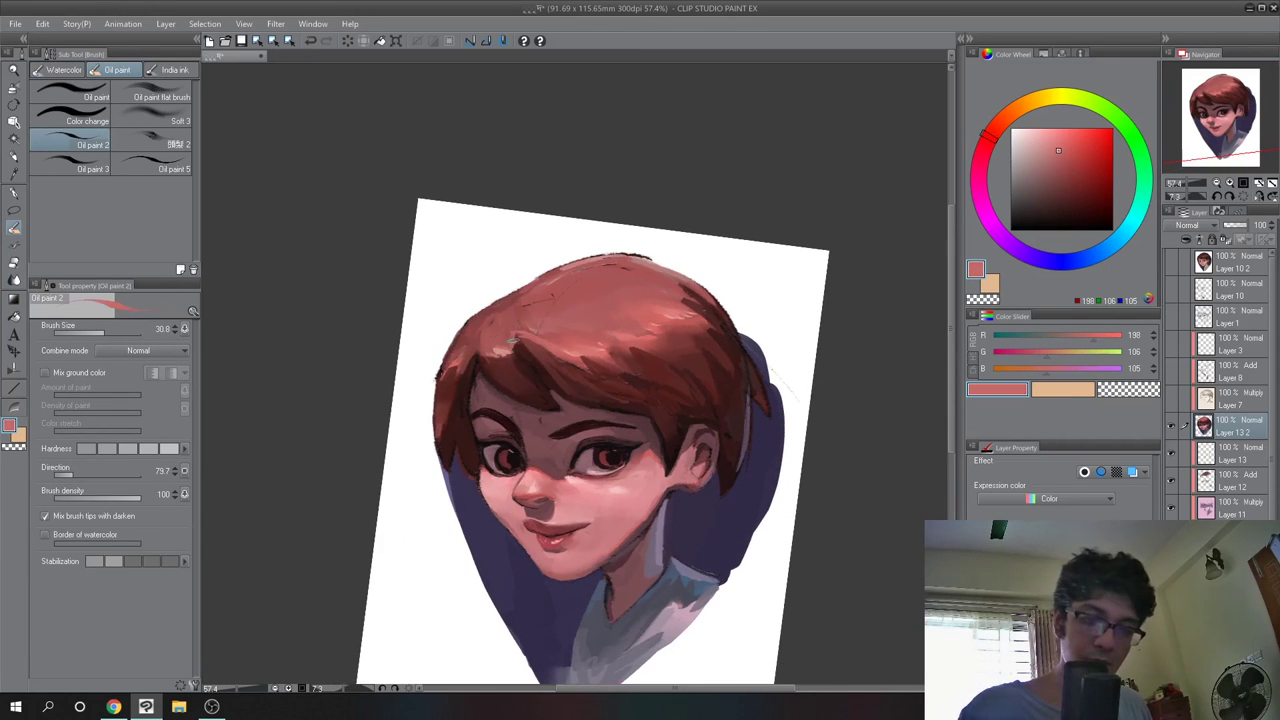
left_click(656, 354, "alt")
Enlarge the oil brush to 46.2 and paint and blend broad strokes over the front and top of the crown
key("]")
key("]")
key("]")
left_click_drag(482, 313, 454, 338)
mouse_move(516, 303)
left_mouse_down()
mouse_move(468, 335)
mouse_move(552, 312)
mouse_move(540, 301)
left_mouse_up()
key("j")
key("b")
key("j")
key("b")
left_click(593, 308, "alt")
Paint over and blend away the leftover sketch outline along the top of the head
left_click_drag(643, 268, 572, 279)
mouse_move(624, 256)
left_mouse_down()
mouse_move(667, 283)
mouse_move(637, 285)
mouse_move(673, 289)
mouse_move(627, 281)
mouse_move(591, 299)
mouse_move(603, 285)
mouse_move(645, 338)
left_mouse_up()
left_click(637, 286, "alt")
left_click(604, 287, "alt")
key("j")
left_click_drag(655, 282, 718, 284)
Repaint the hair at the side and back of the head with broad strokes of sampled hair tones
left_click(678, 378, "alt")
key("b")
left_click_drag(660, 396, 722, 438)
left_click(672, 393, "alt")
left_click_drag(791, 489, 774, 383)
mouse_move(776, 450)
left_mouse_down()
mouse_move(760, 300)
mouse_move(742, 270)
left_mouse_up()
left_click_drag(680, 283, 604, 283)
left_click_drag(597, 417, 668, 417)
Repaint the front of the shirt with sampled grey, mauve and pink tones, including RGB 185, 157, 174 and 163, 102, 116
left_click(558, 548, "alt")
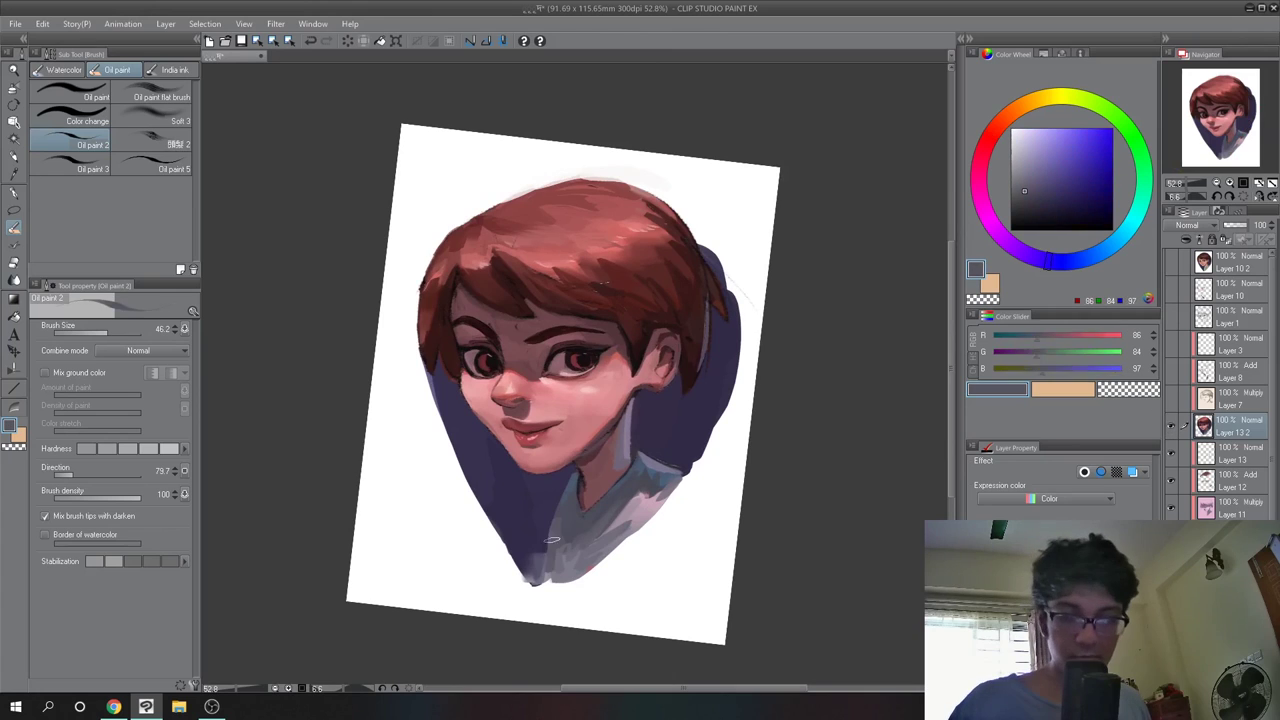
left_click(532, 553, "alt")
left_click(650, 500, "alt")
left_click(640, 512, "alt")
left_click_drag(638, 514, 592, 556)
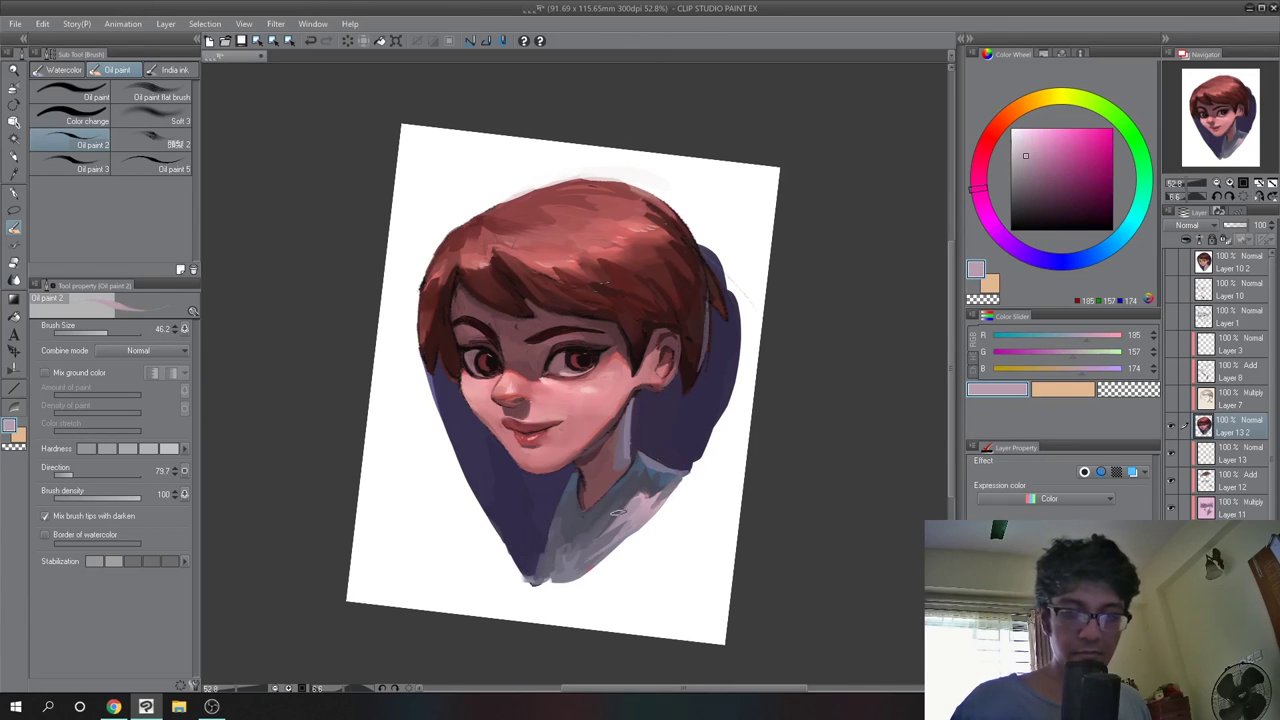
left_click(622, 508, "alt")
left_click(628, 503, "alt")
left_click(630, 514, "alt")
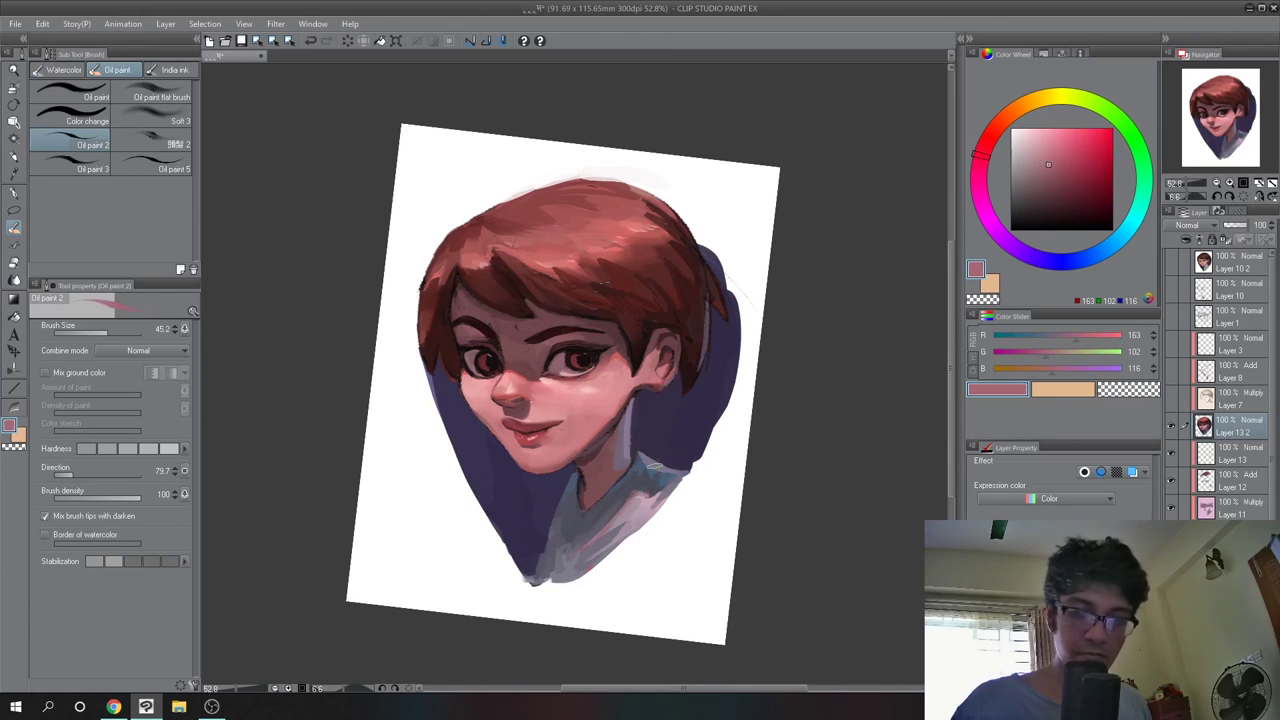
left_click(591, 516, "alt")
Reduce the oil brush to 39.7 and repaint the neck shadow and collar edge with sampled tones including RGB 116, 74, 81
left_click(608, 454, "alt")
key("[")
left_click(618, 446, "alt")
left_click(612, 448, "alt")
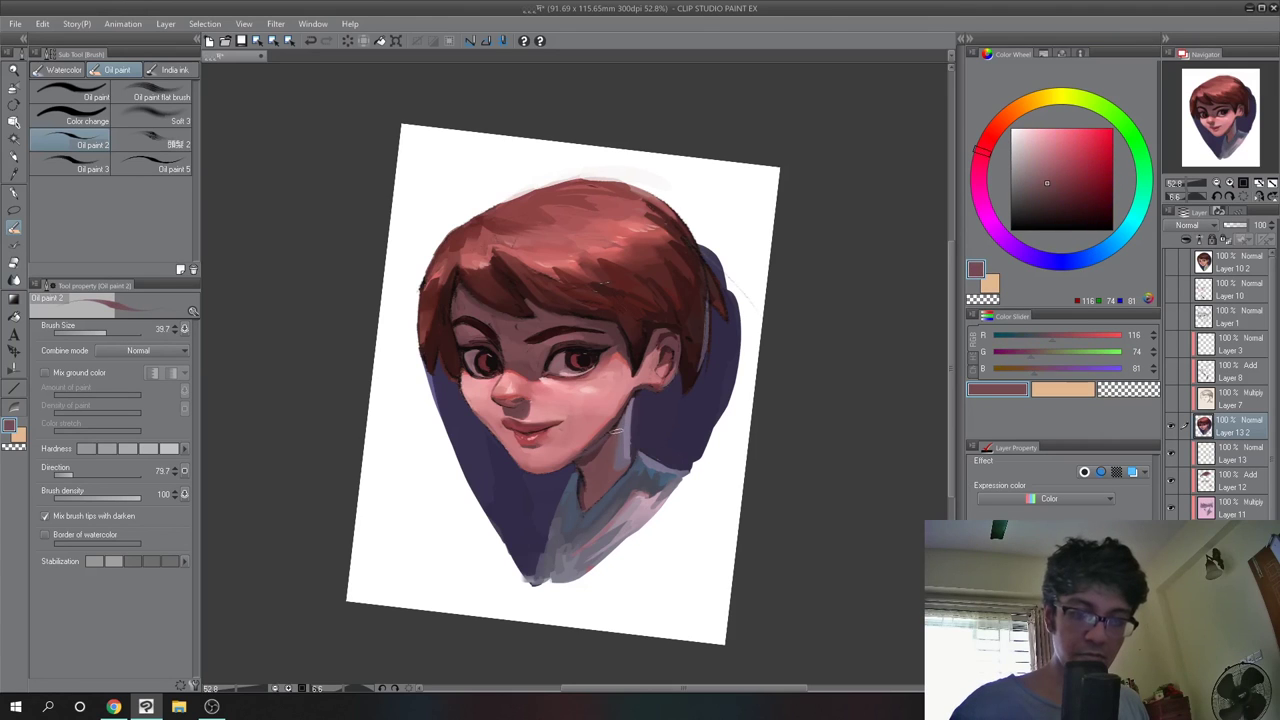
left_click(624, 452, "alt")
left_click(606, 484, "alt")
key("j")
key("b")
scroll(668, 439, "down", 2)
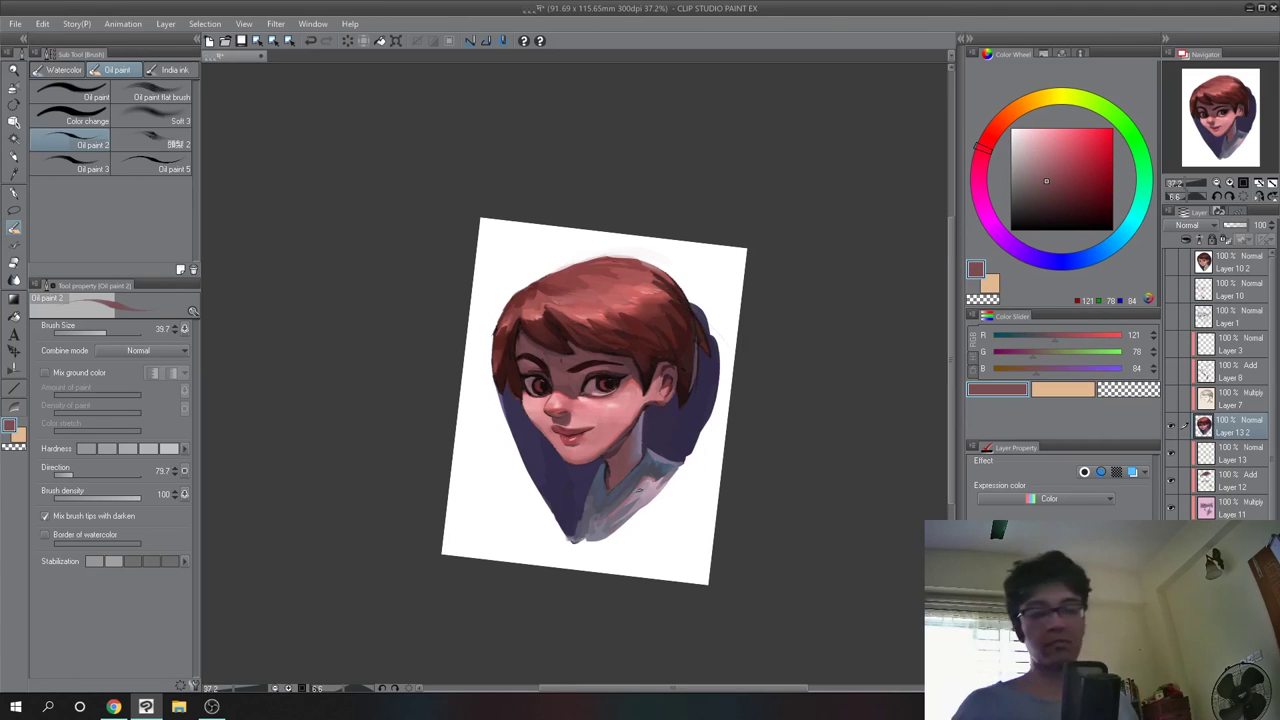
Repaint the outer edge of the dark background shape behind the hair with tones sampled from the painting
left_click(716, 364, "alt")
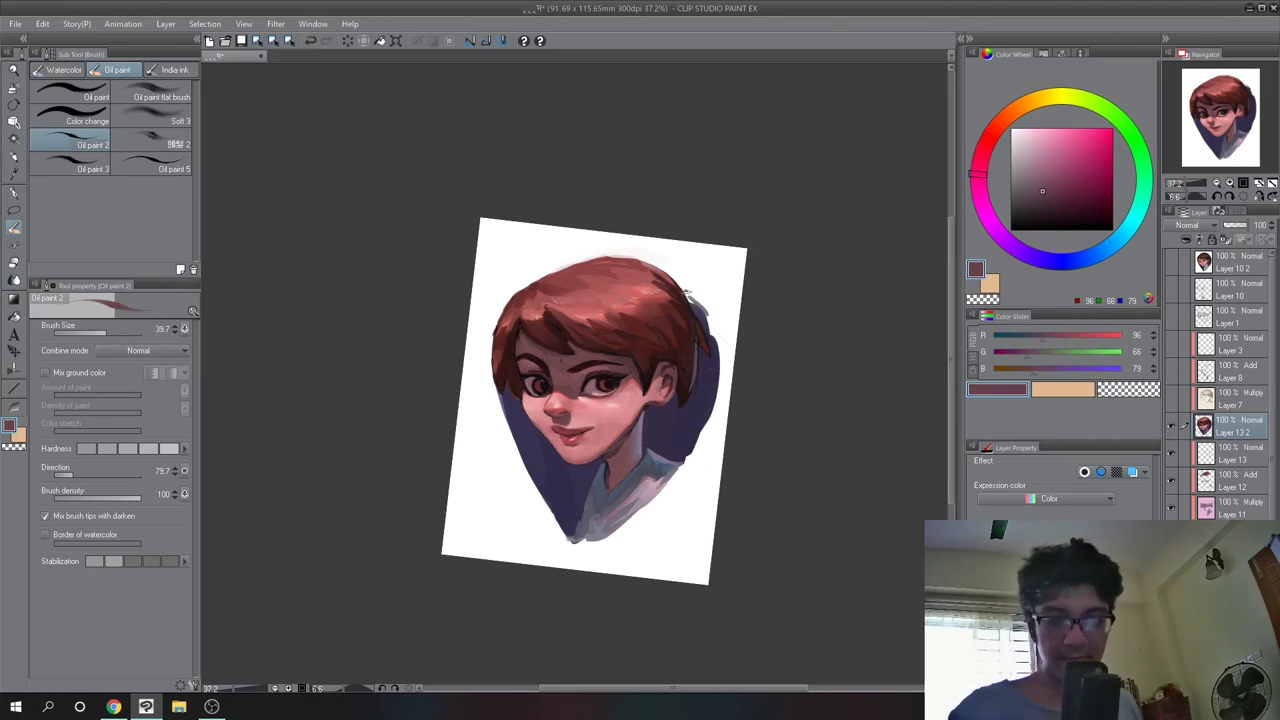
left_click(696, 306, "alt")
left_click(716, 312, "alt")
left_click_drag(688, 292, 722, 348)
Clean up the pointed lower tip of the bust with sampled background and shirt tones
left_click(572, 522, "alt")
mouse_move(570, 539)
left_mouse_down()
mouse_move(604, 538)
mouse_move(577, 544)
left_mouse_up()
left_click(597, 518, "alt")
left_click_drag(603, 532, 577, 554)
left_click(556, 546, "alt")
left_click(602, 516, "alt")
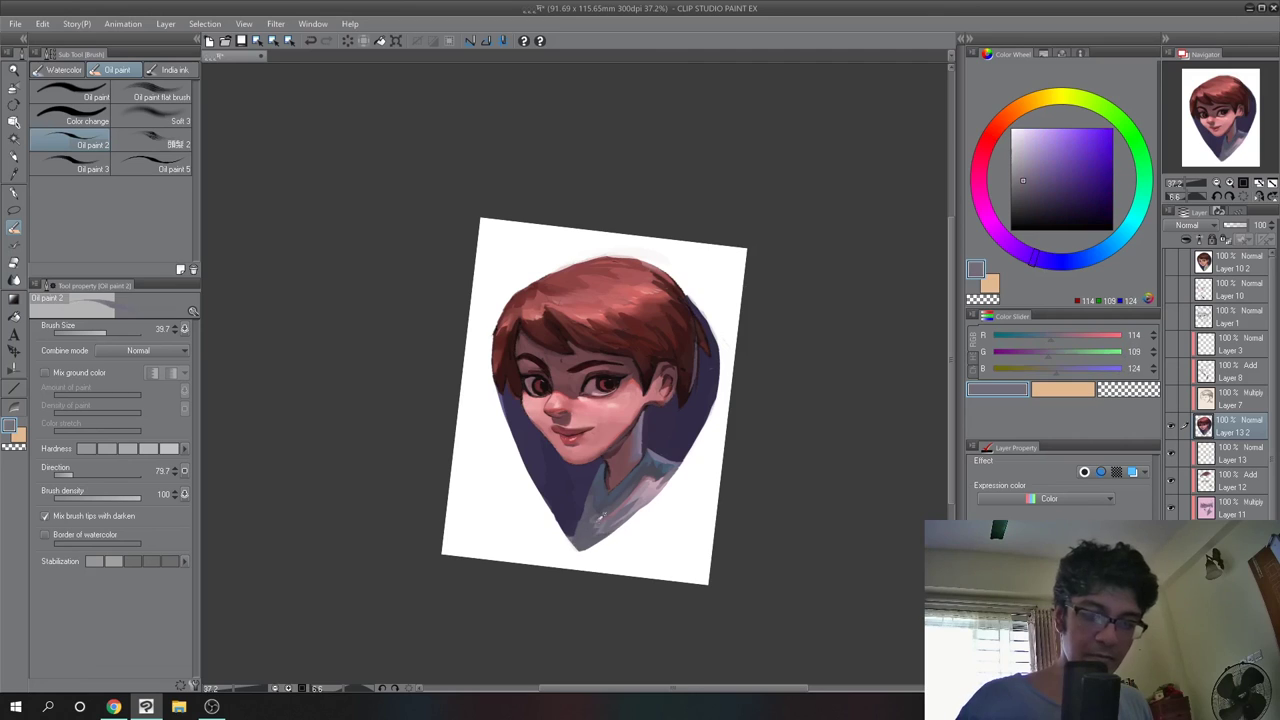
Choose pale lavender RGB 163, 159, 183, reduce the brush to 21.2, and paint a thin rim light along the hair's back edge
left_click(1023, 156)
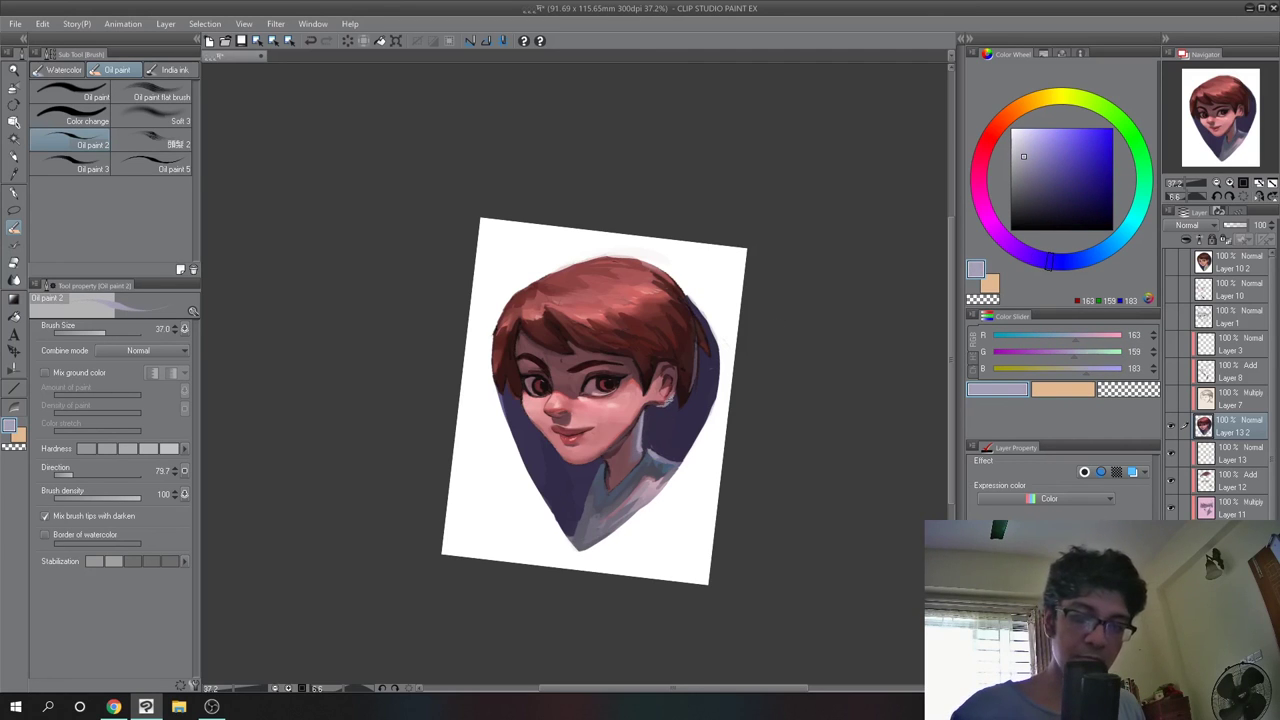
left_click(652, 405)
key("ctrl+z")
key("[")
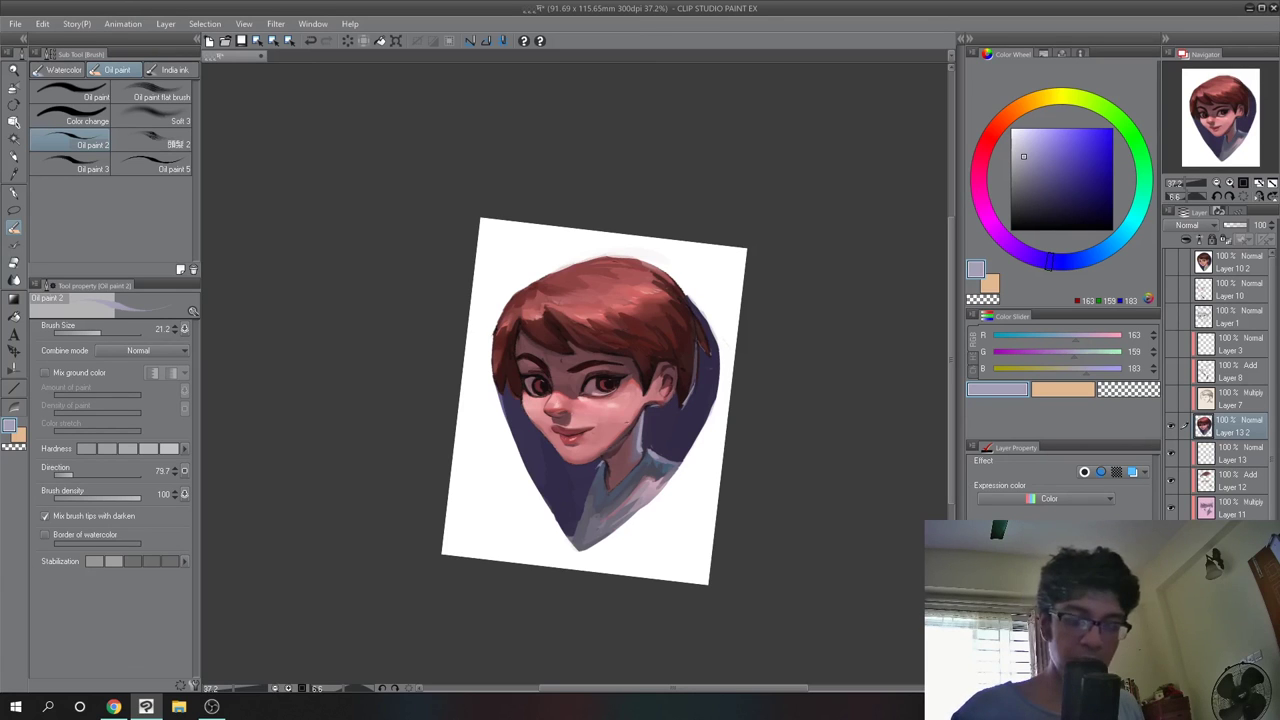
scroll(638, 427, "up", 2)
scroll(636, 420, "down", 2)
scroll(660, 450, "up", 2)
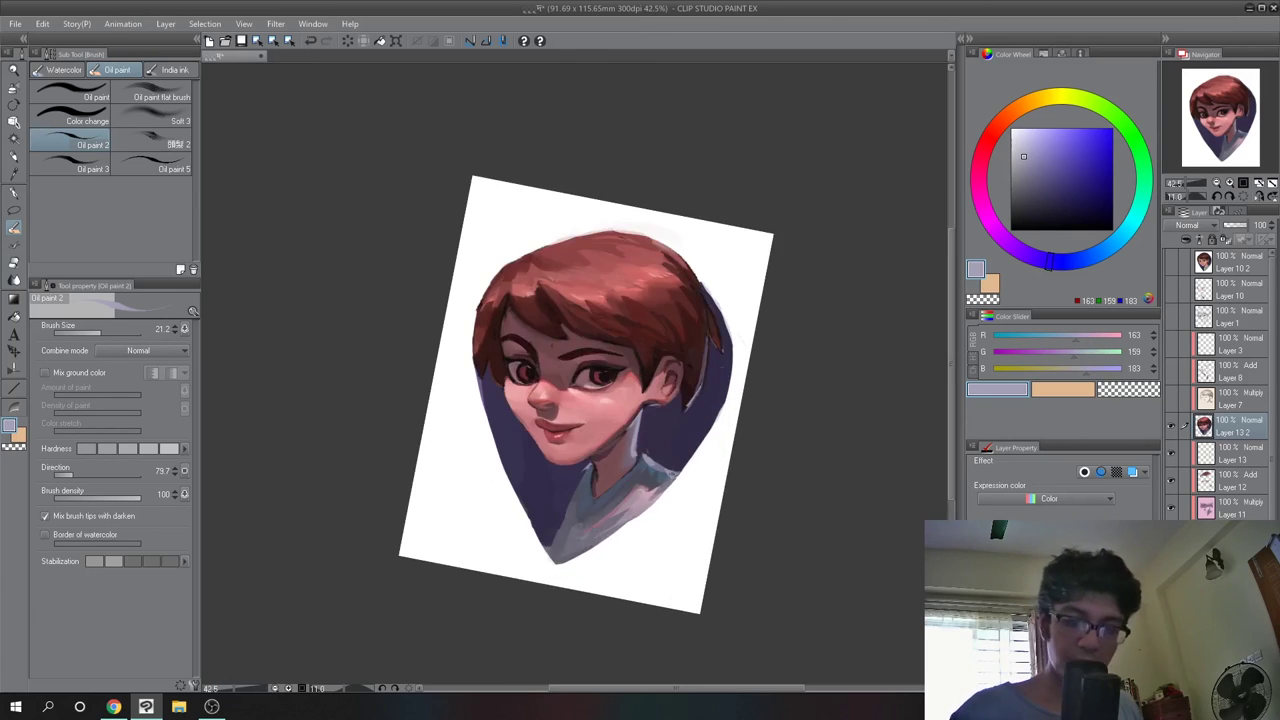
scroll(671, 475, "down", 2)
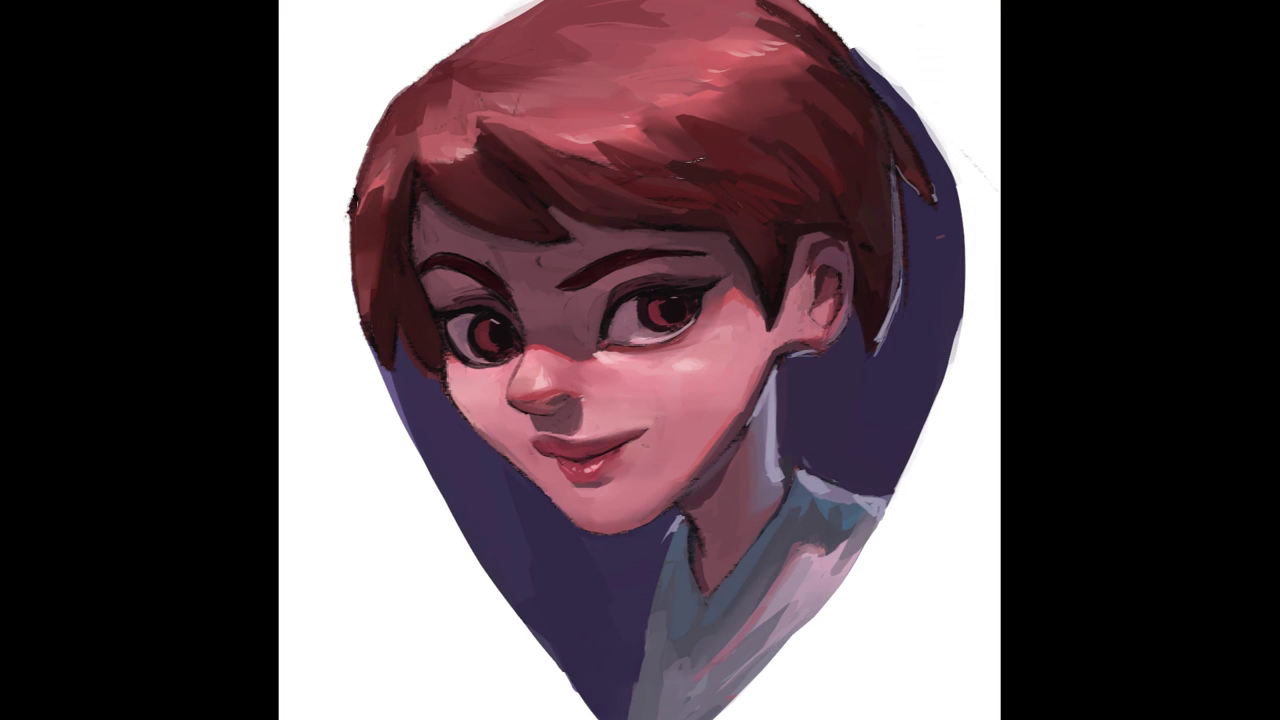